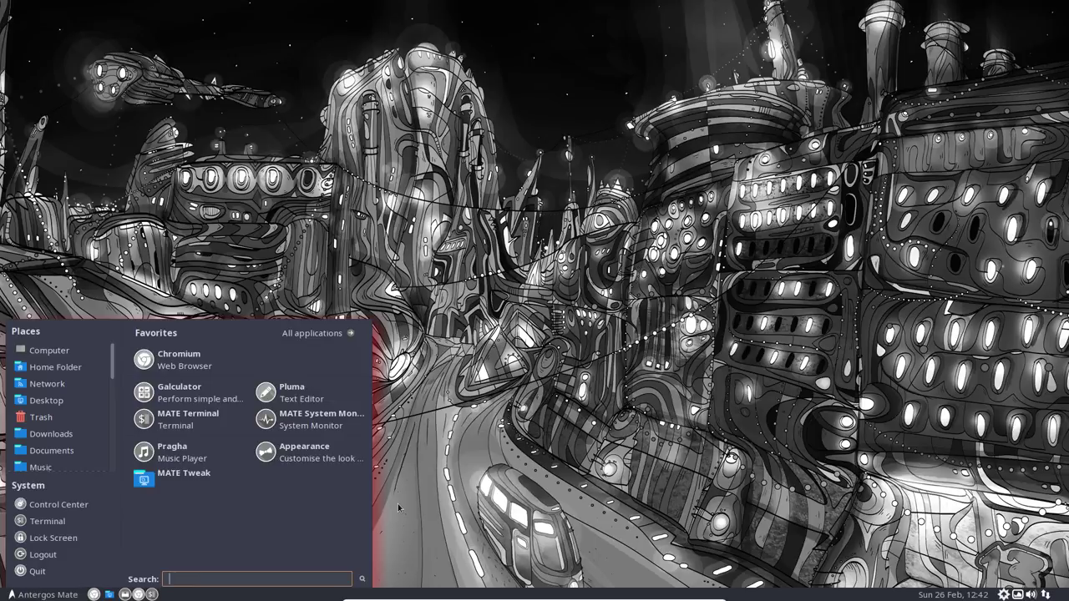
Step: Open 685-install-compiz.v1.sh from DATA/AntergosMate/installation/personal for viewing in Pluma
click(55, 367)
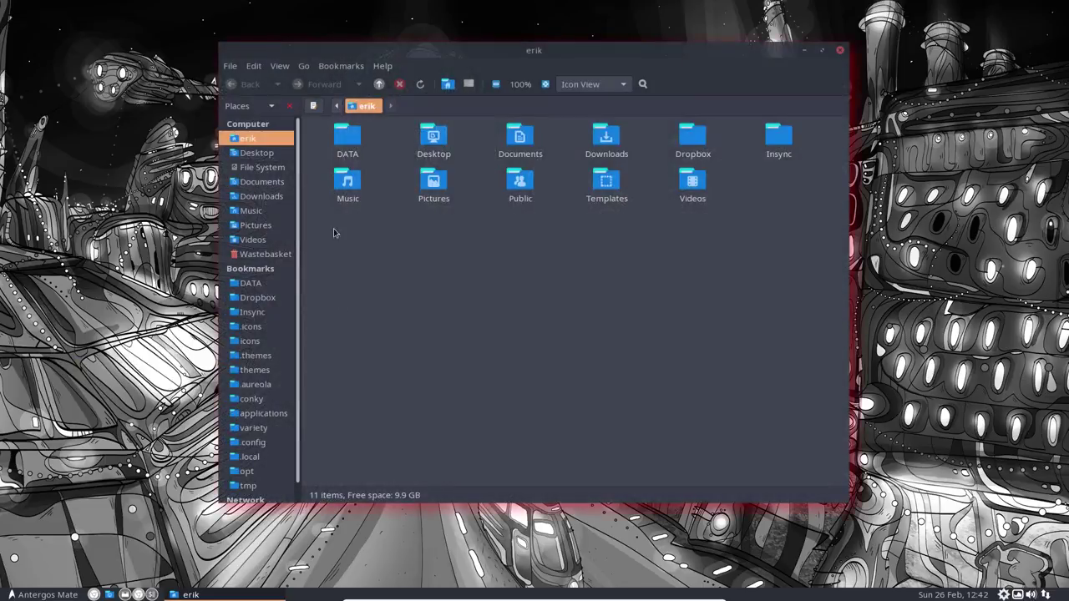
double_click(347, 139)
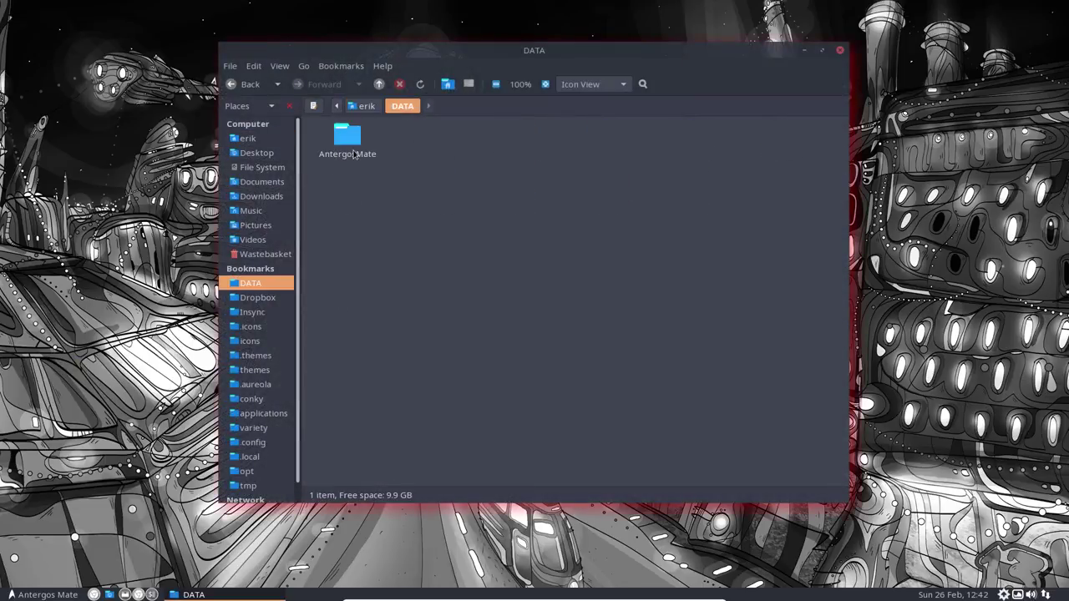
double_click(347, 138)
double_click(347, 136)
double_click(348, 135)
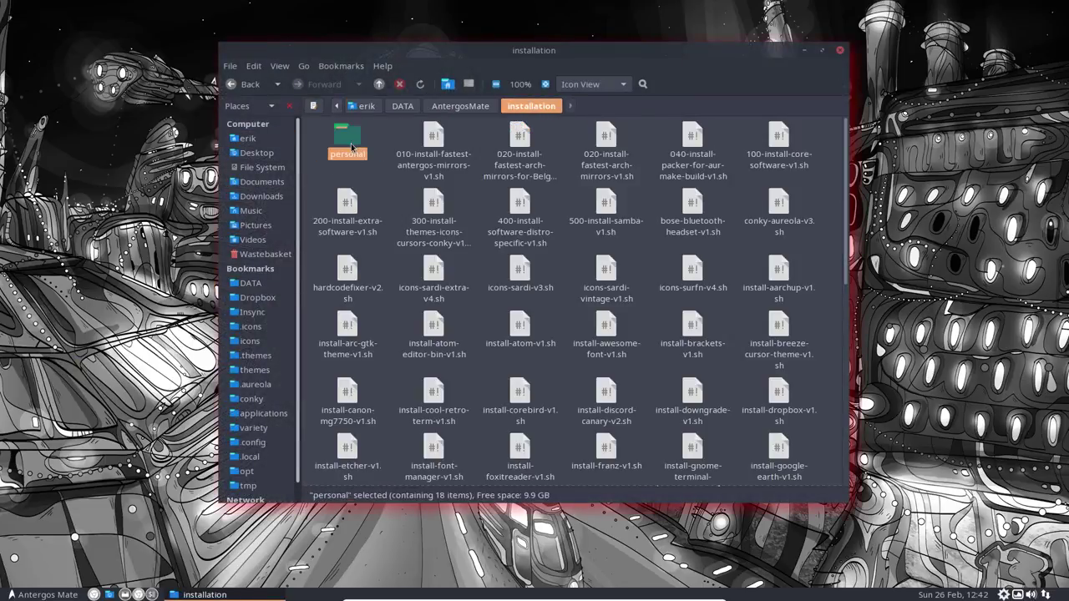
double_click(606, 276)
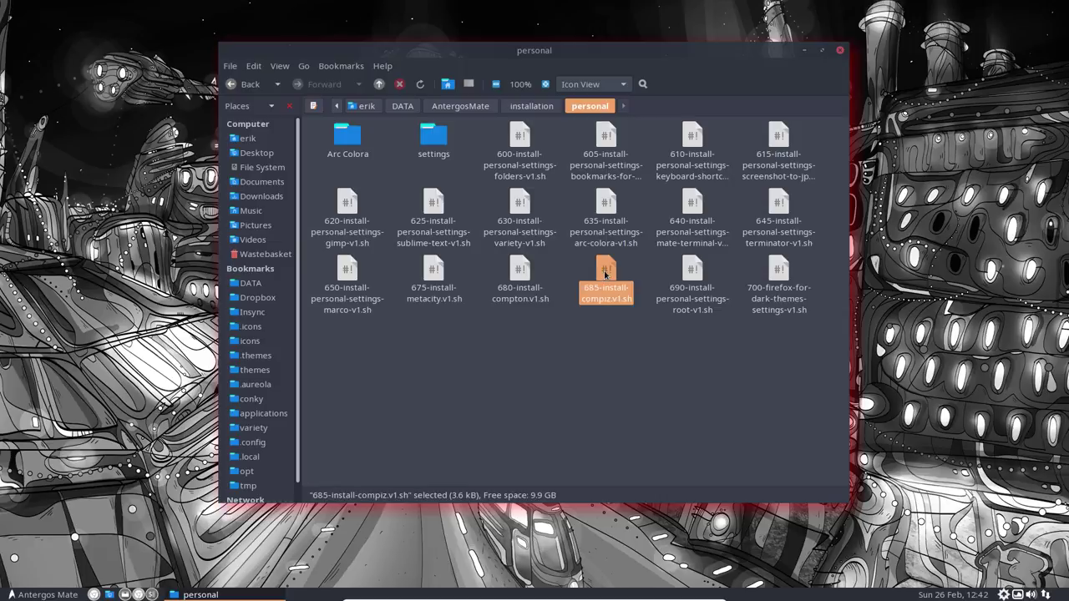
click(491, 327)
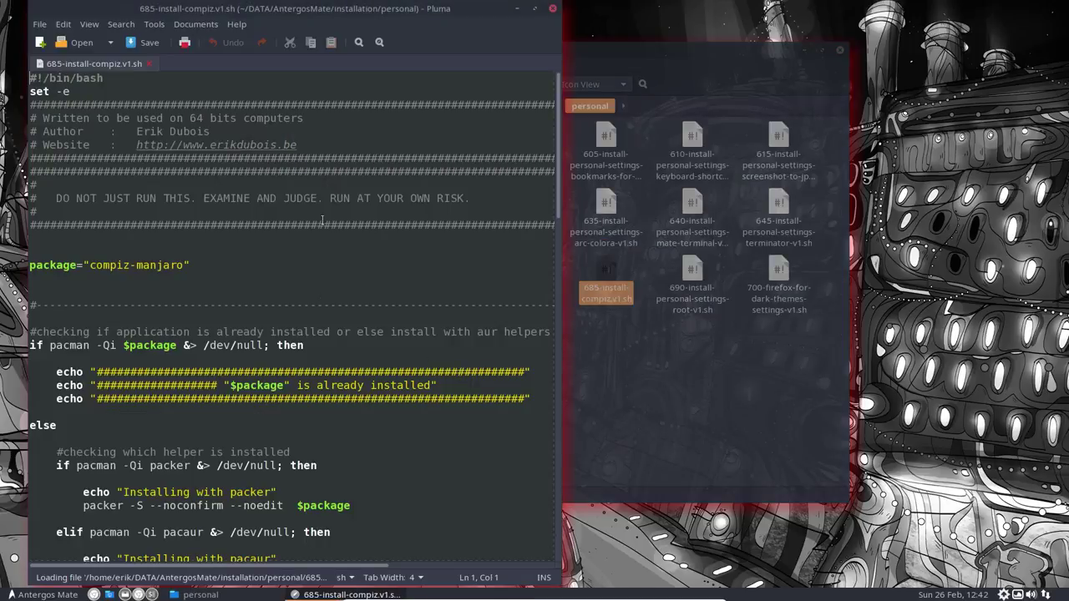
Step: Review the script's compiz-manjaro and ccsm install sections in maximized Pluma, then close it unchanged
double_click(336, 8)
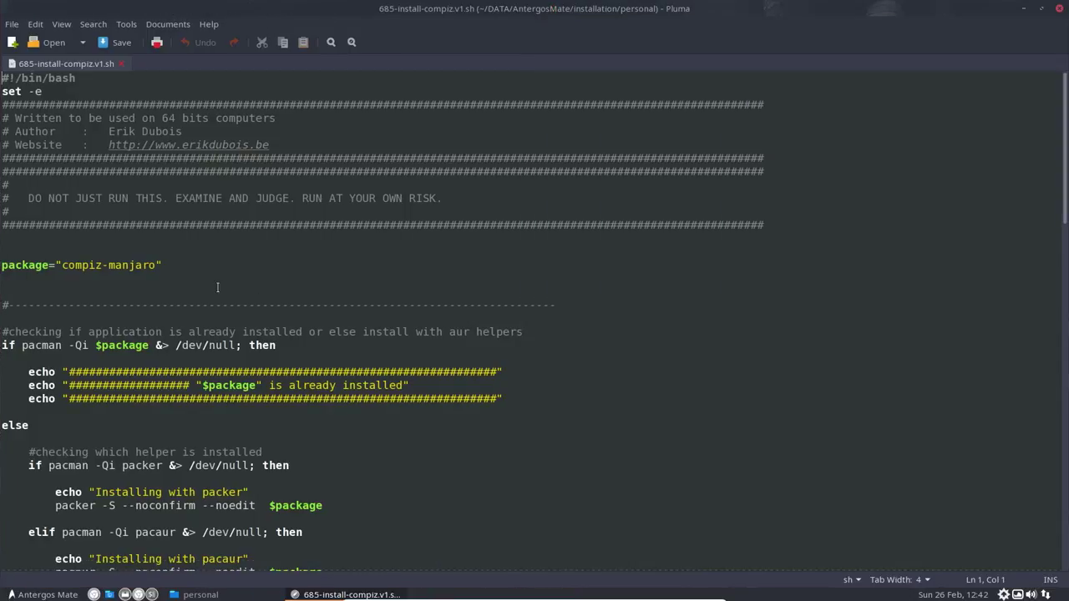
click(57, 268)
scroll(156, 373, down, 15)
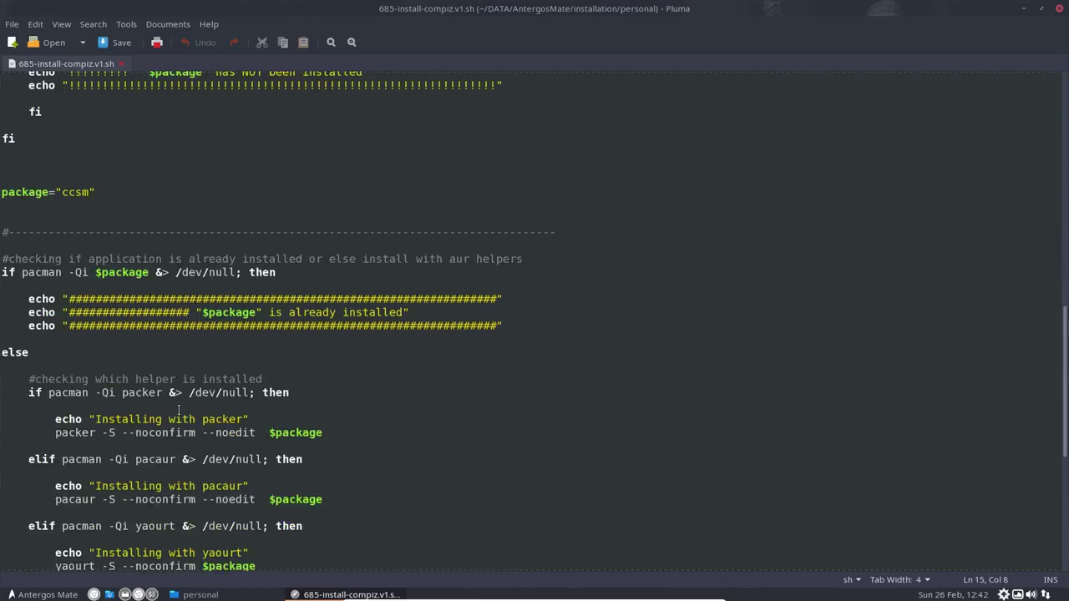
scroll(178, 409, down, 9)
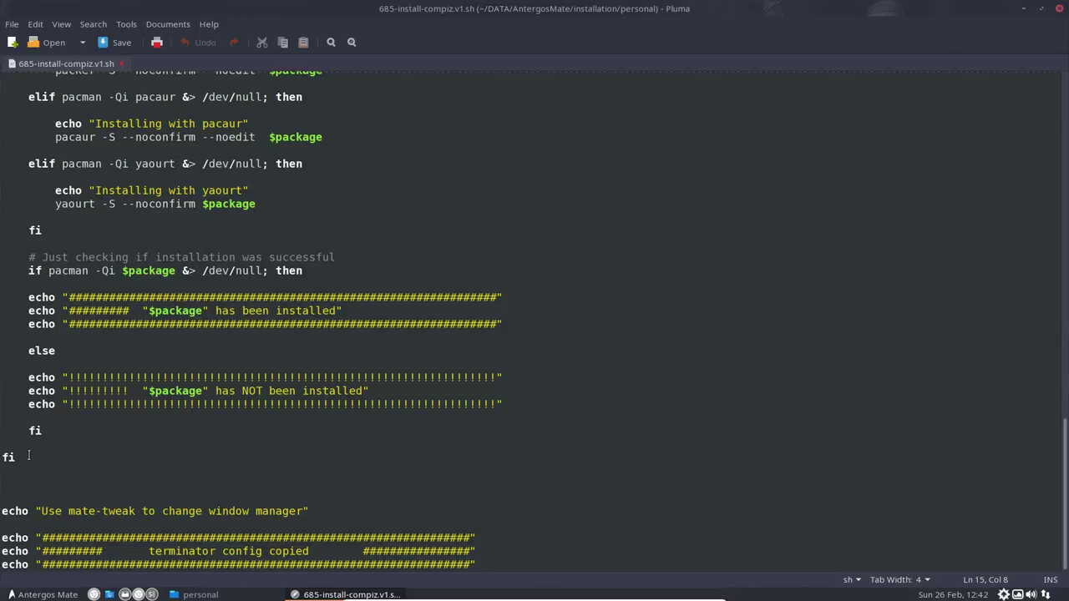
drag(18, 458, 1, 332)
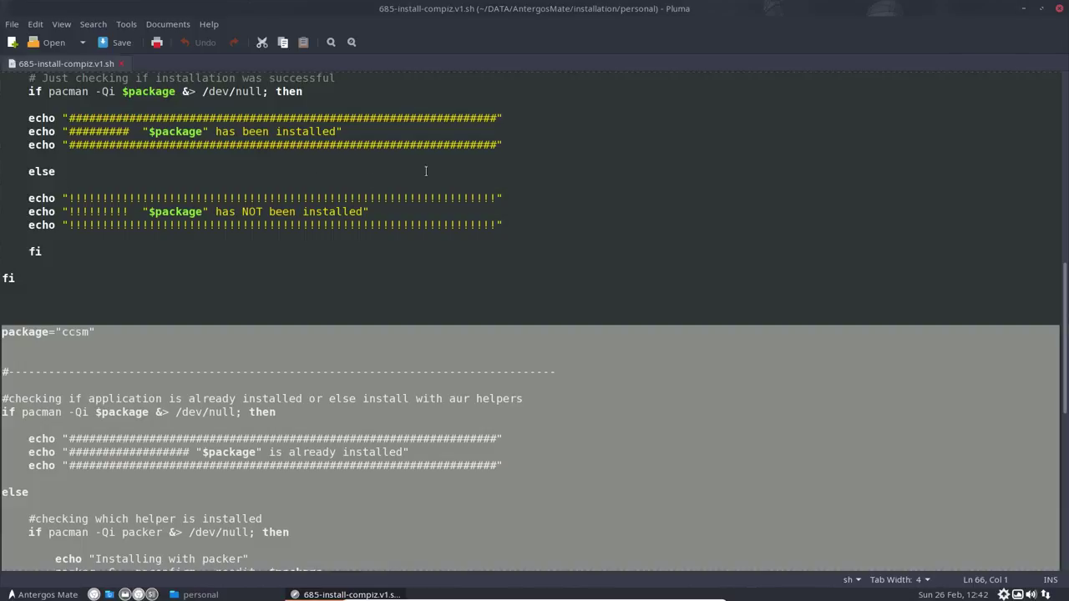
click(1061, 11)
Step: Open the compiz script with Sublime Text 3 Dev through Open With Other Application
right_click(618, 276)
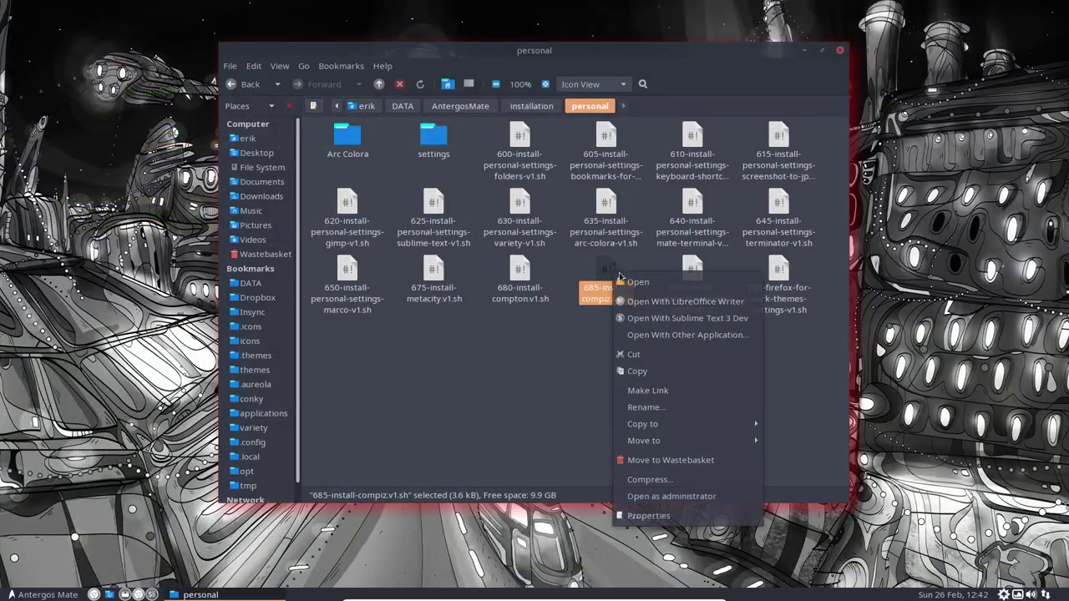
click(672, 335)
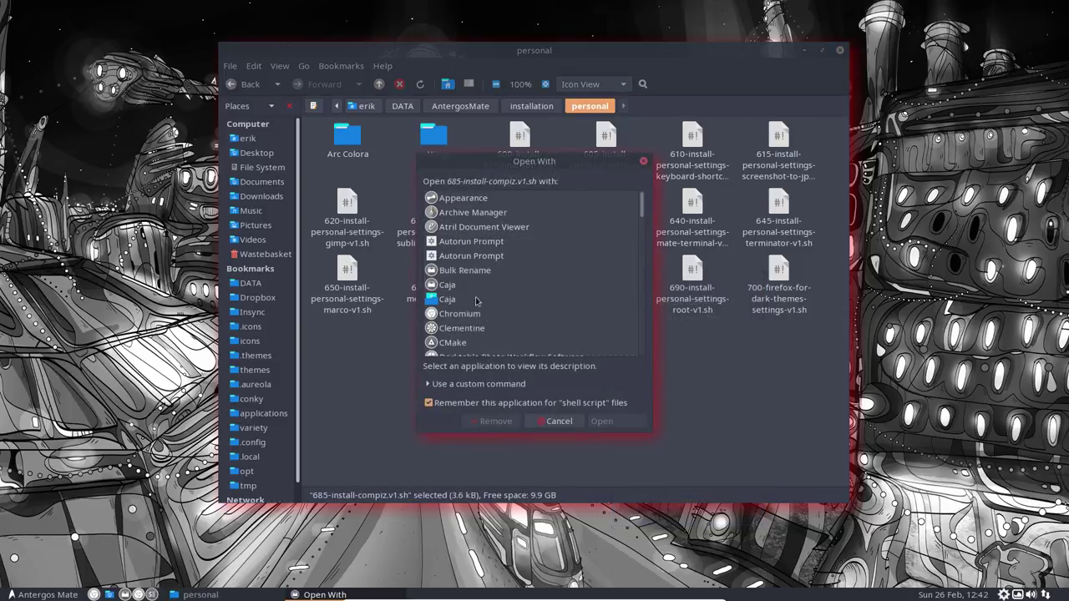
scroll(474, 300, down, 10)
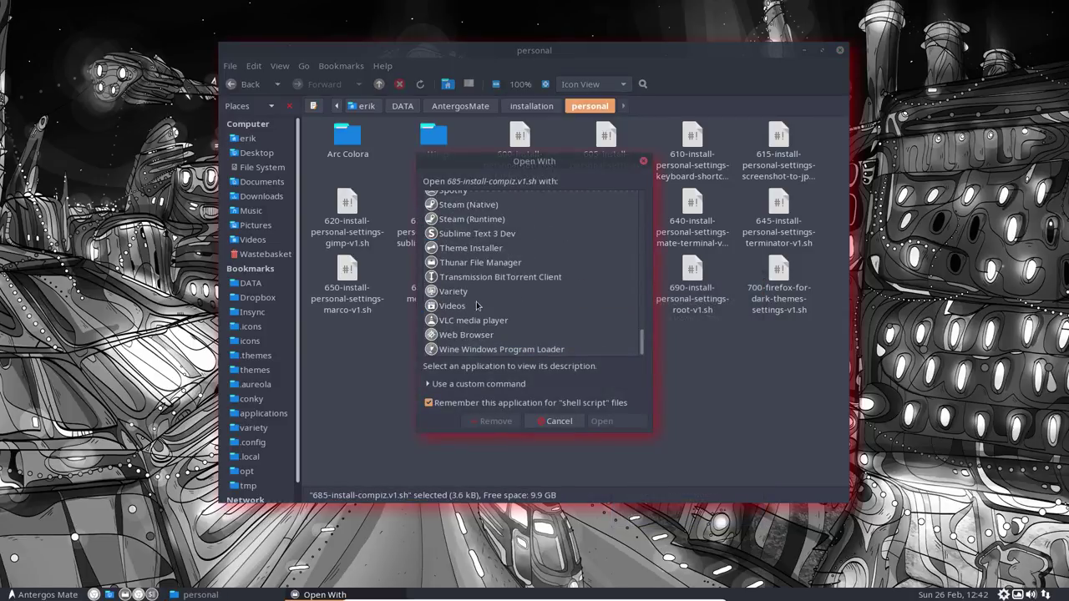
scroll(476, 302, up, 1)
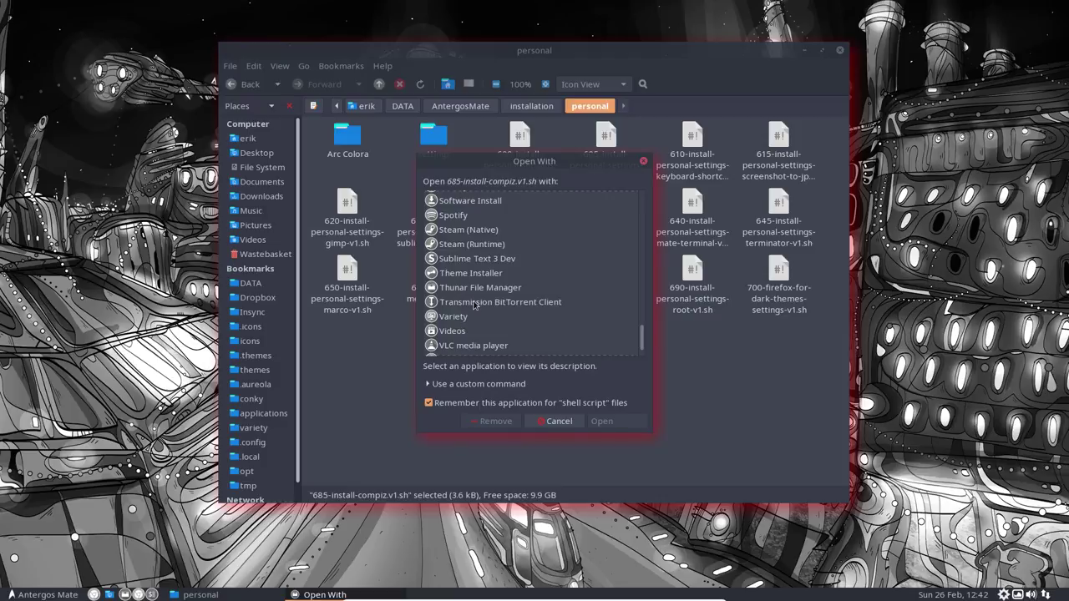
scroll(475, 303, up, 10)
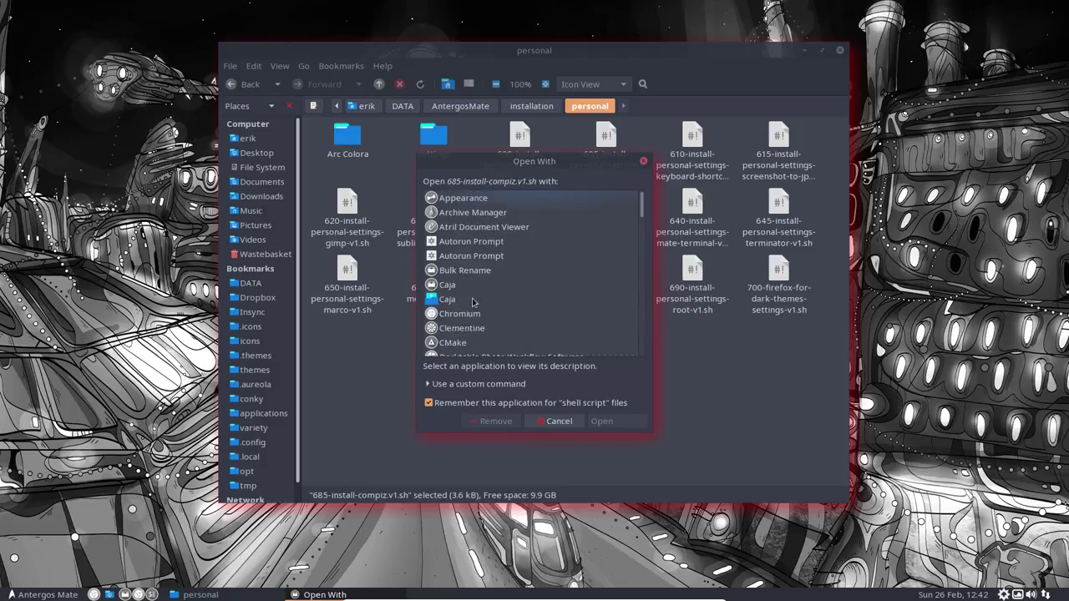
scroll(472, 303, down, 7)
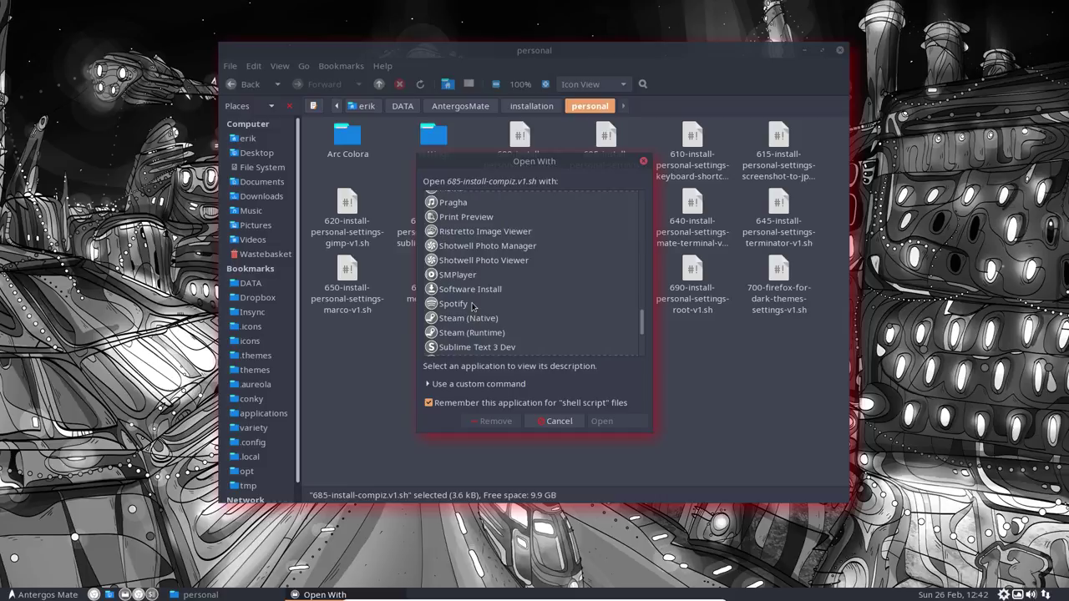
scroll(472, 306, down, 1)
click(473, 301)
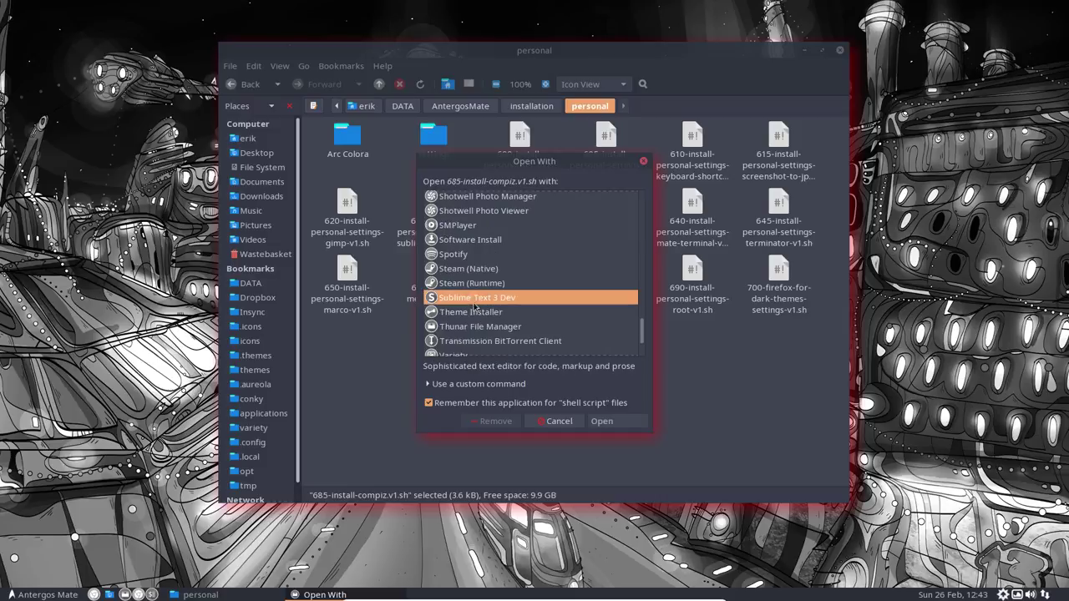
click(602, 422)
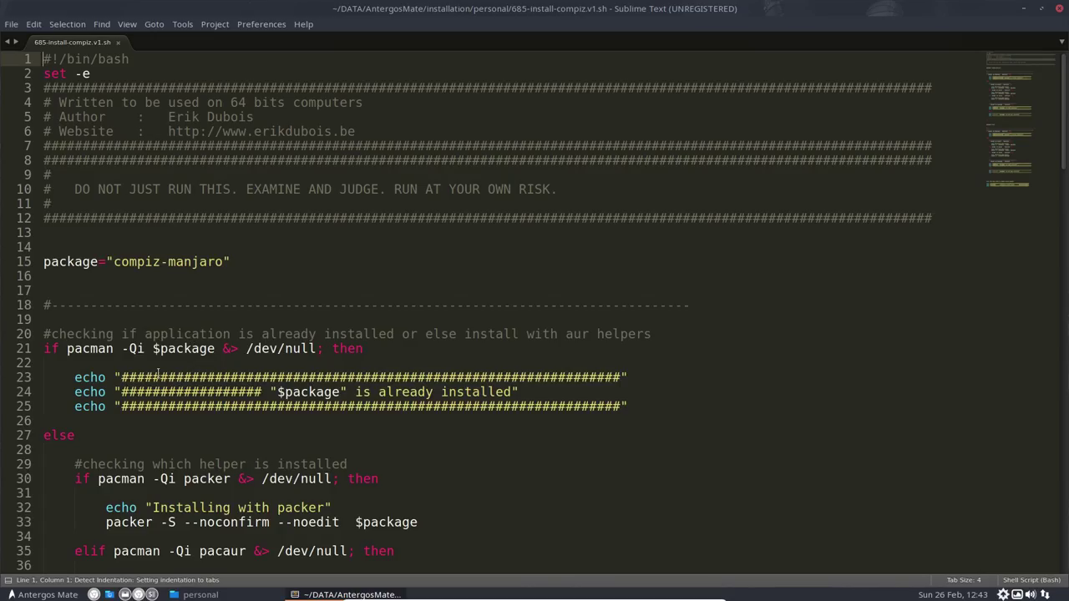
Step: Comment out the ccsm install block, lines 66 to 113, with Toggle Comment
scroll(157, 374, down, 15)
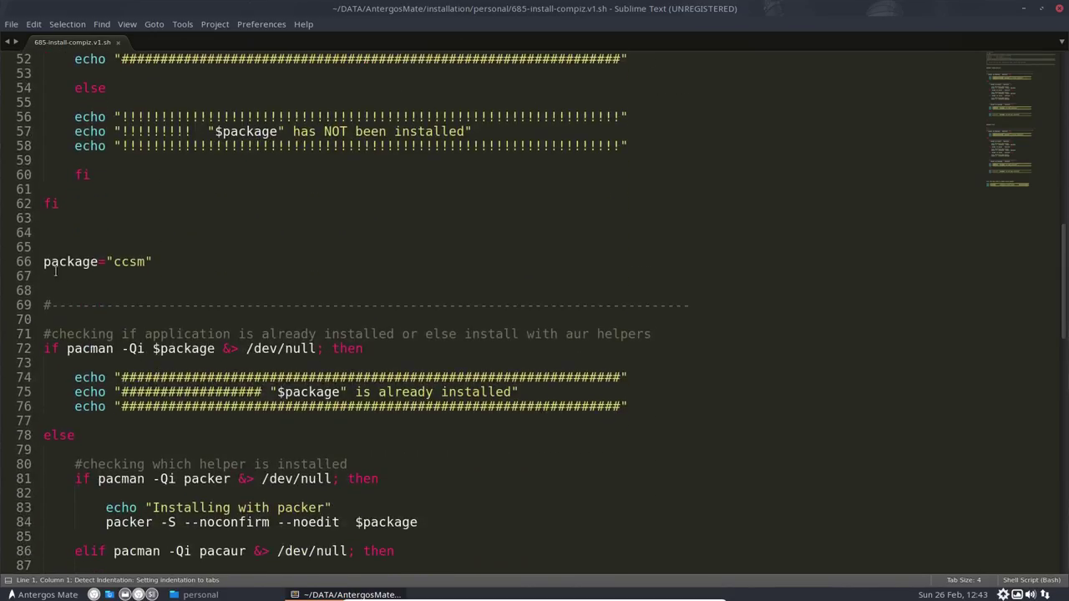
drag(46, 254, 150, 450)
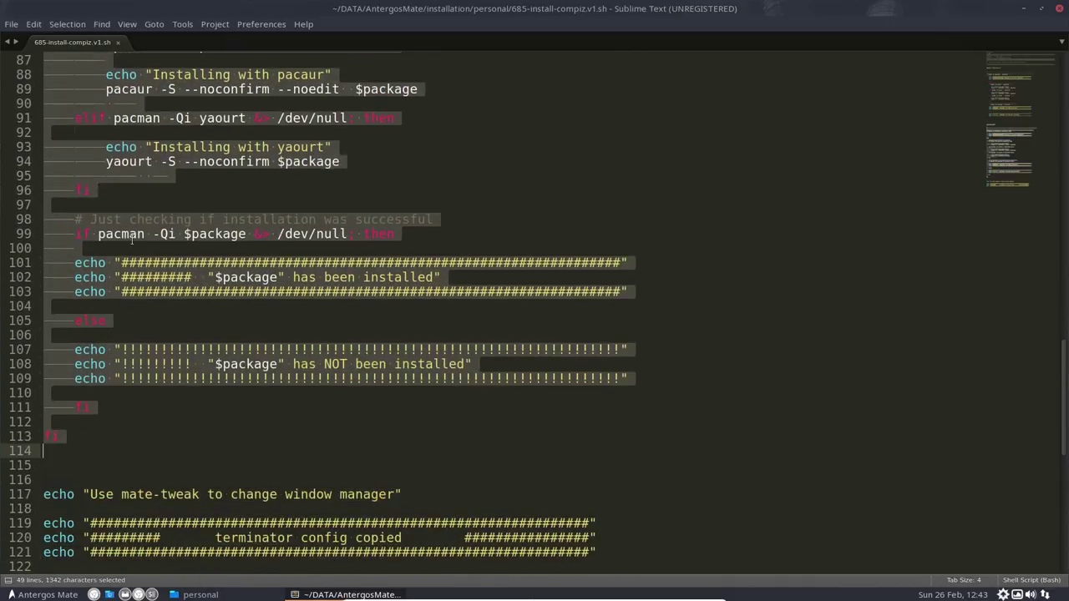
click(33, 24)
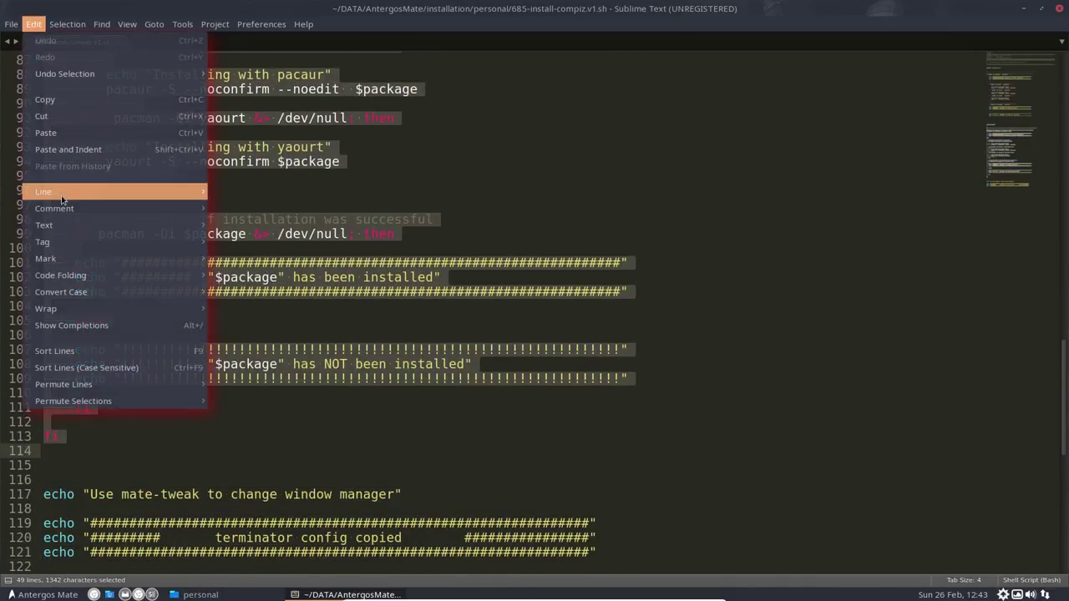
mouse_move(119, 210)
click(251, 209)
click(133, 330)
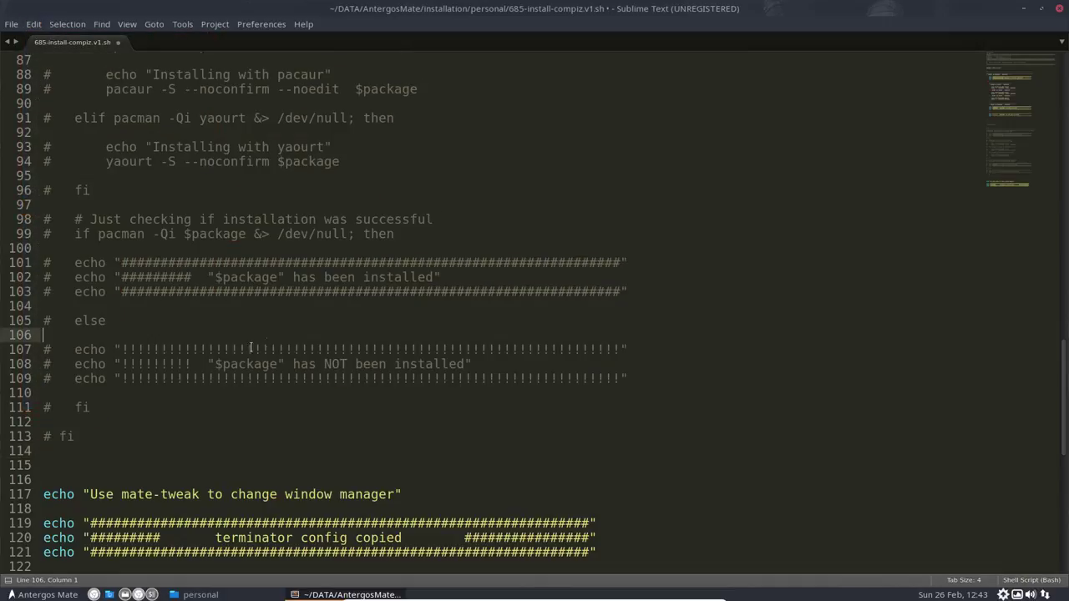
Step: Check the commented ccsm line and the still-active compiz-manjaro line, then save the script
scroll(133, 378, up, 5)
scroll(134, 378, up, 10)
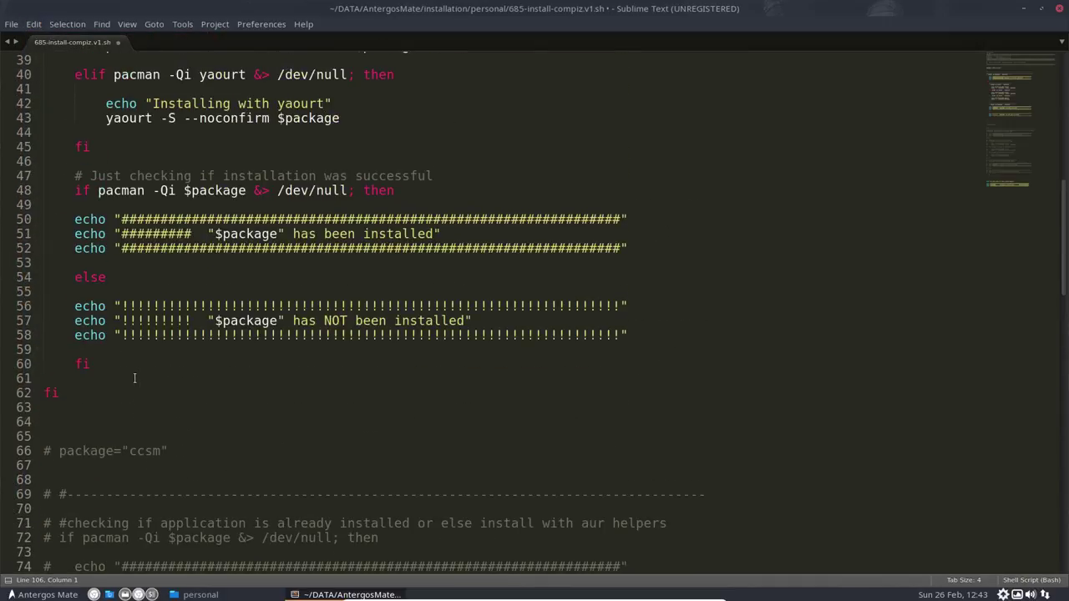
click(131, 451)
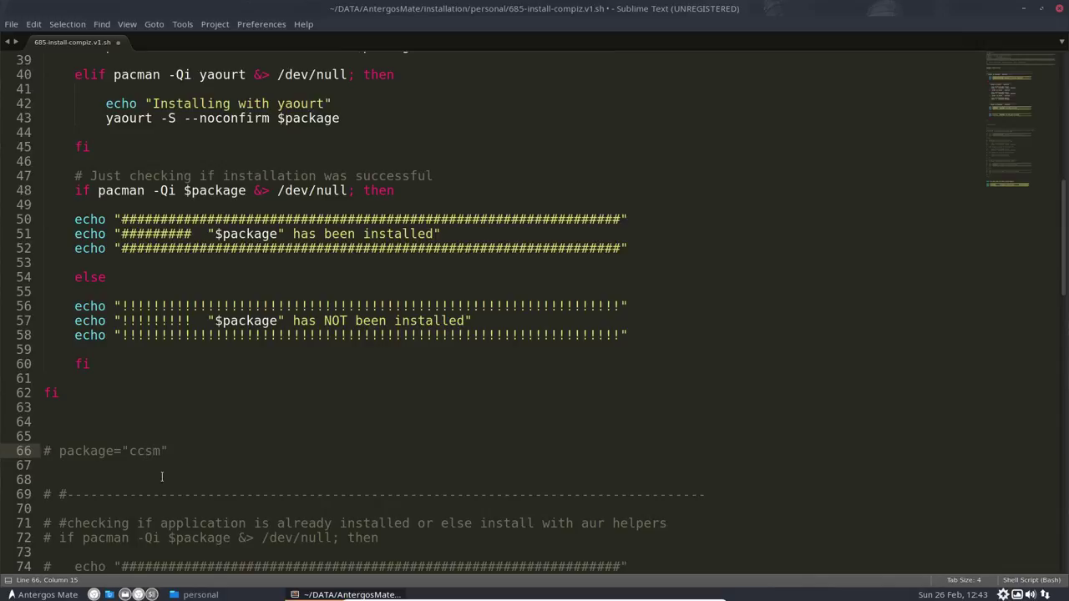
scroll(195, 441, up, 10)
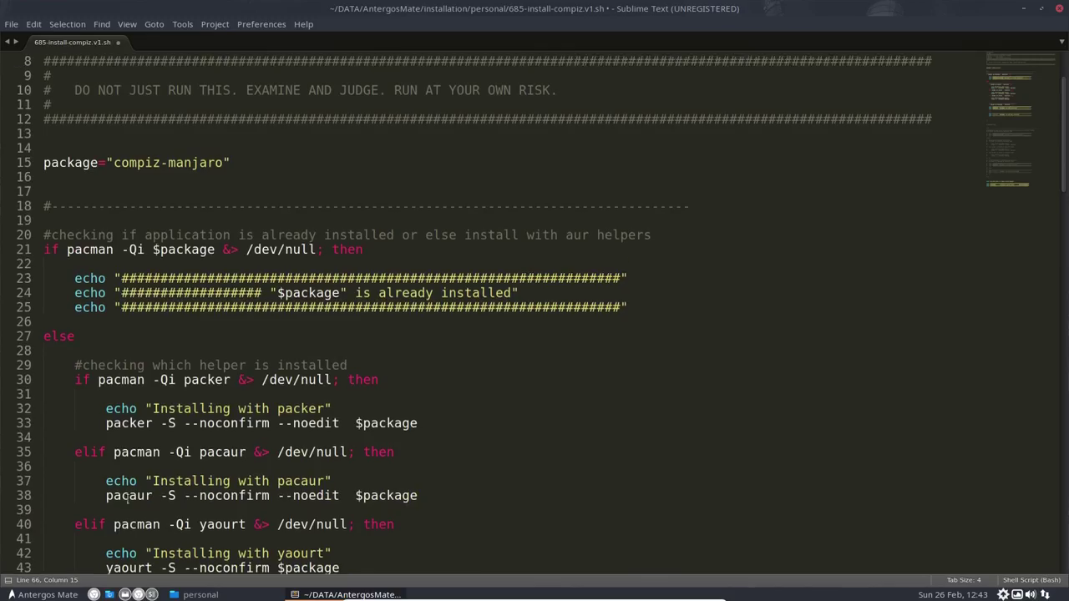
scroll(116, 333, up, 2)
drag(111, 218, 246, 217)
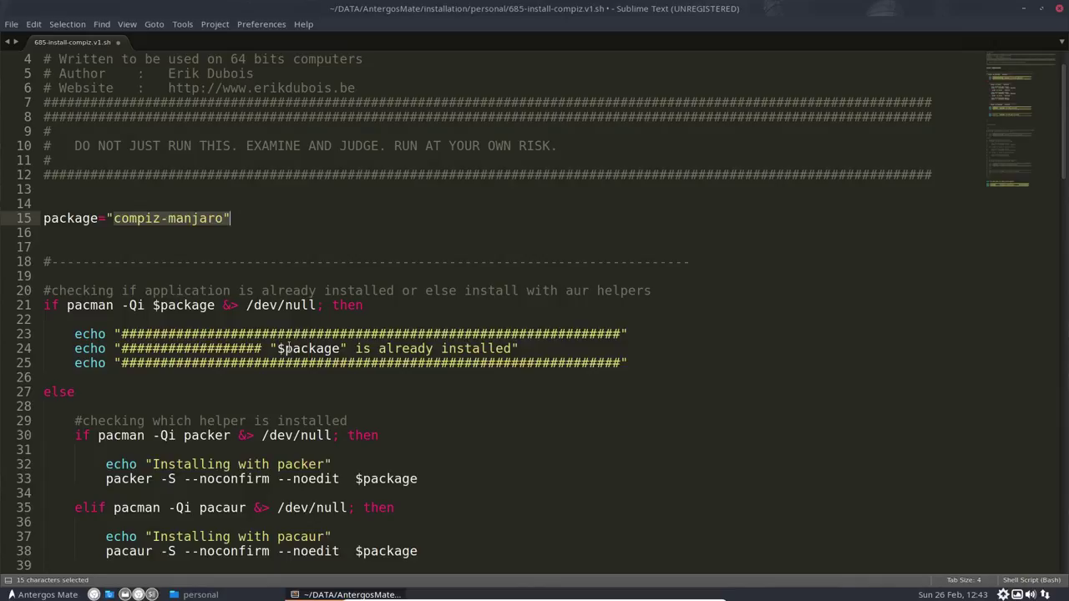
click(407, 319)
key(ctrl+s)
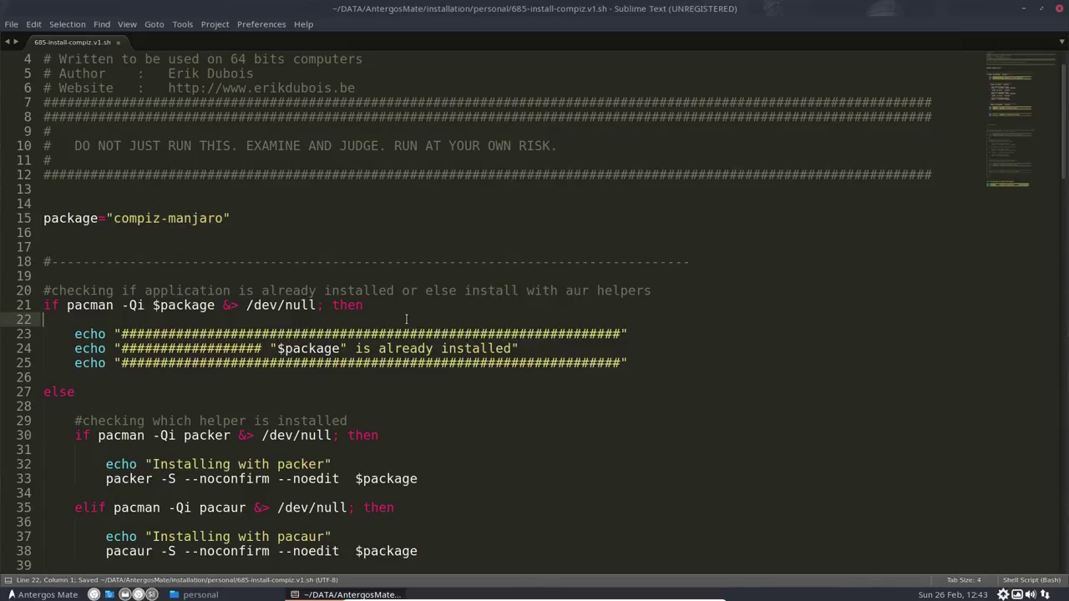
Step: Close Sublime Text and reselect the compiz script in the personal folder
click(1058, 9)
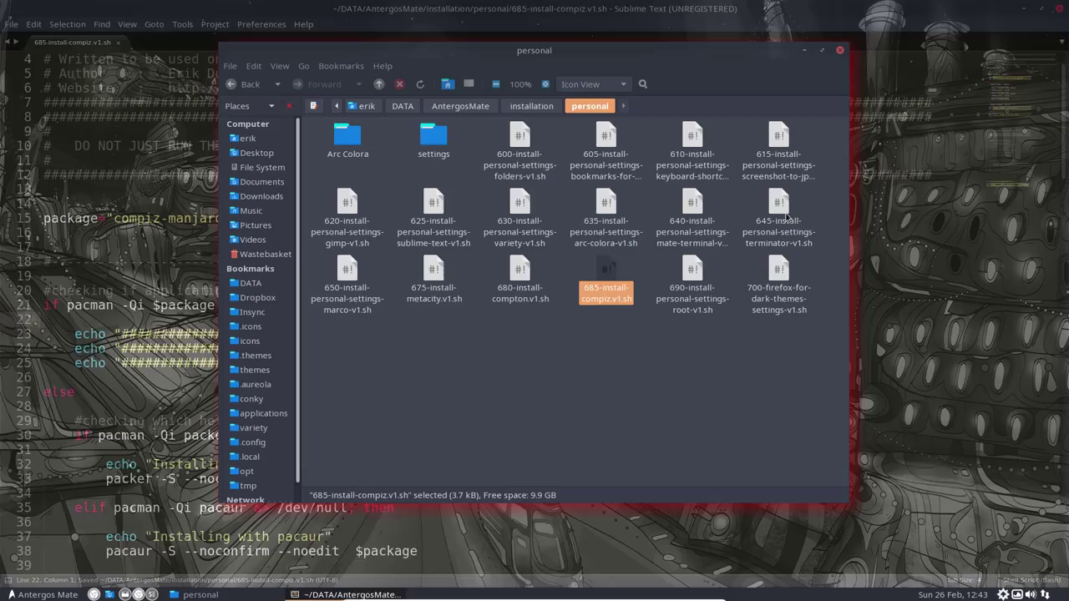
click(614, 354)
click(606, 289)
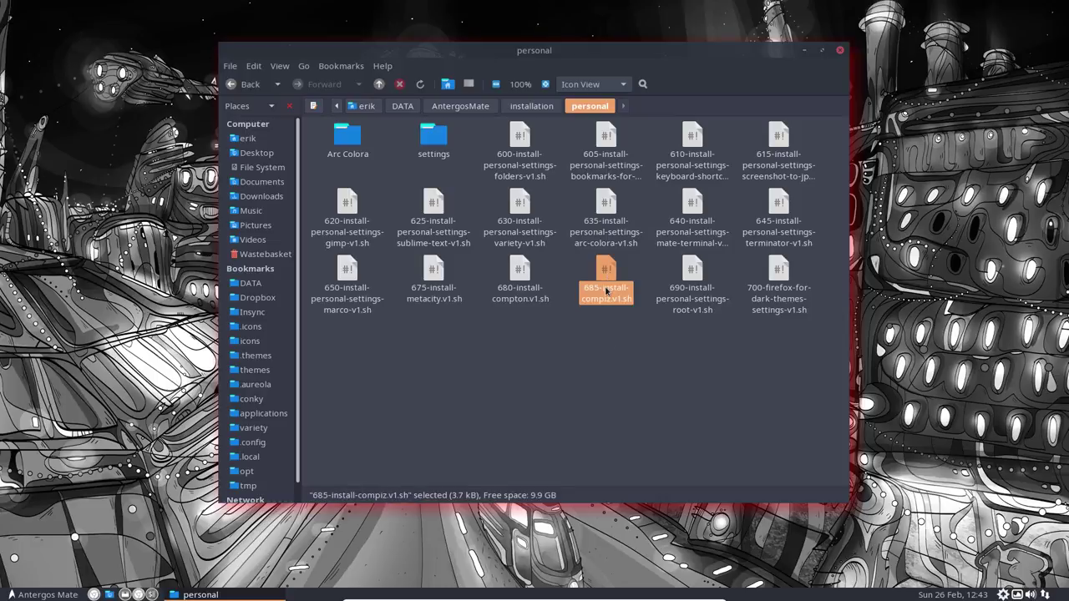
click(611, 355)
click(603, 276)
click(599, 349)
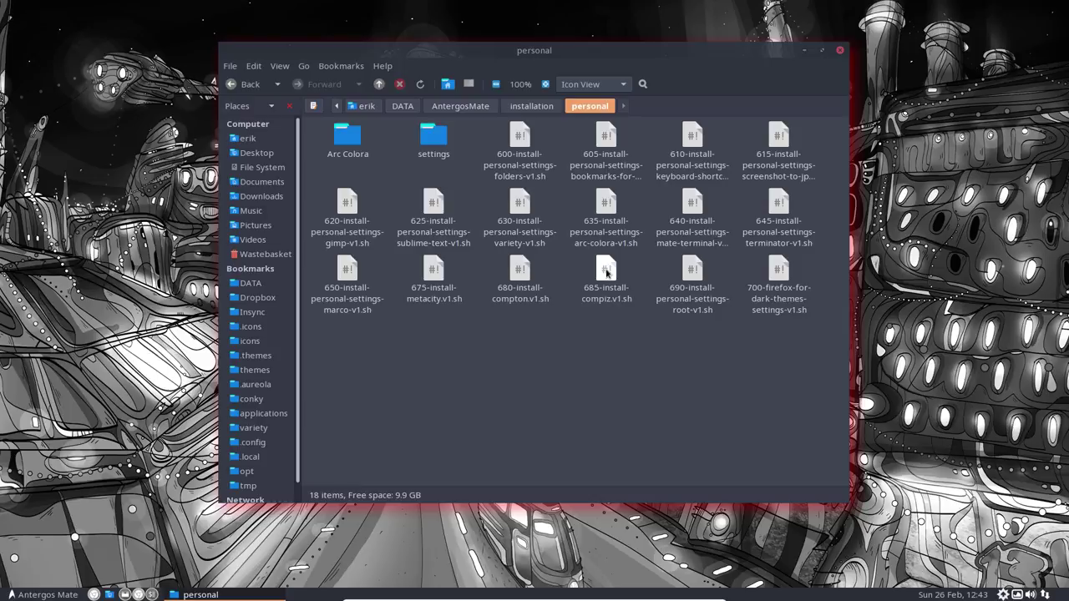
click(606, 272)
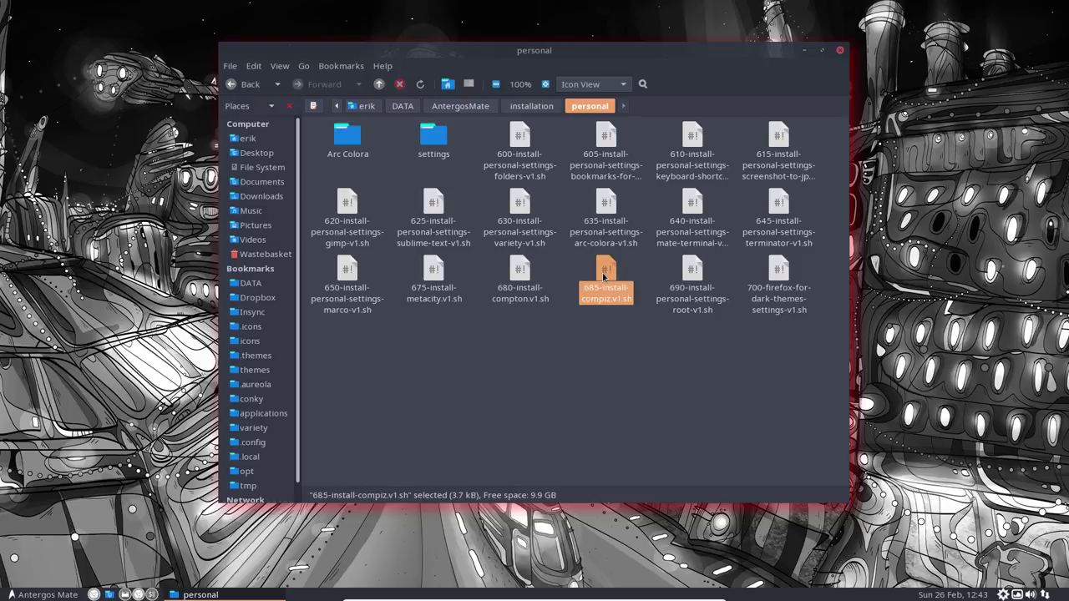
Step: Reopen the script in Sublime Text, check the compiz-manjaro line, and close it
double_click(603, 276)
click(501, 331)
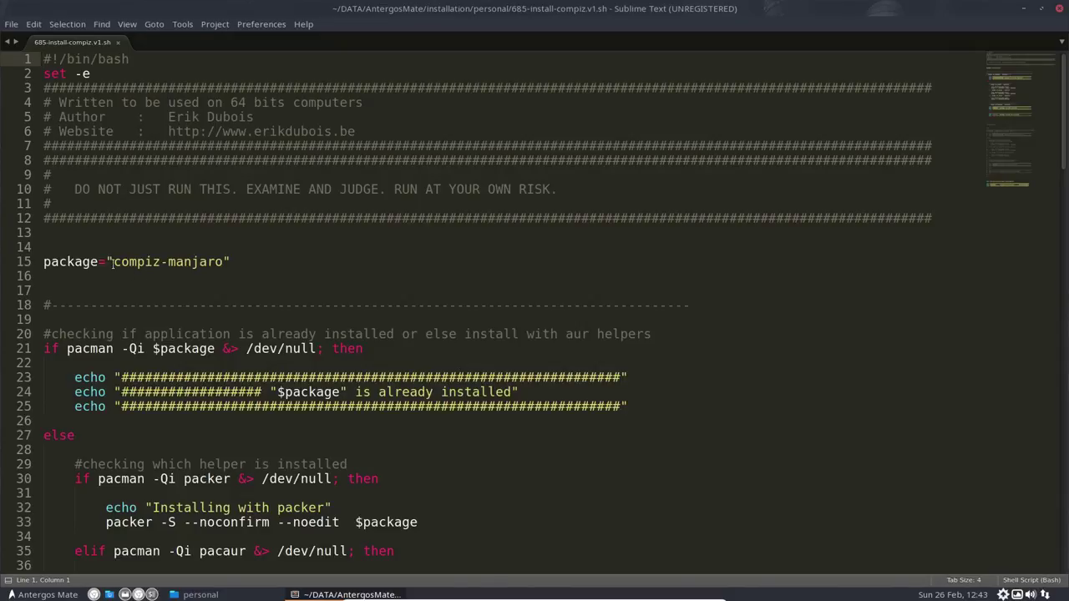
drag(113, 262, 223, 262)
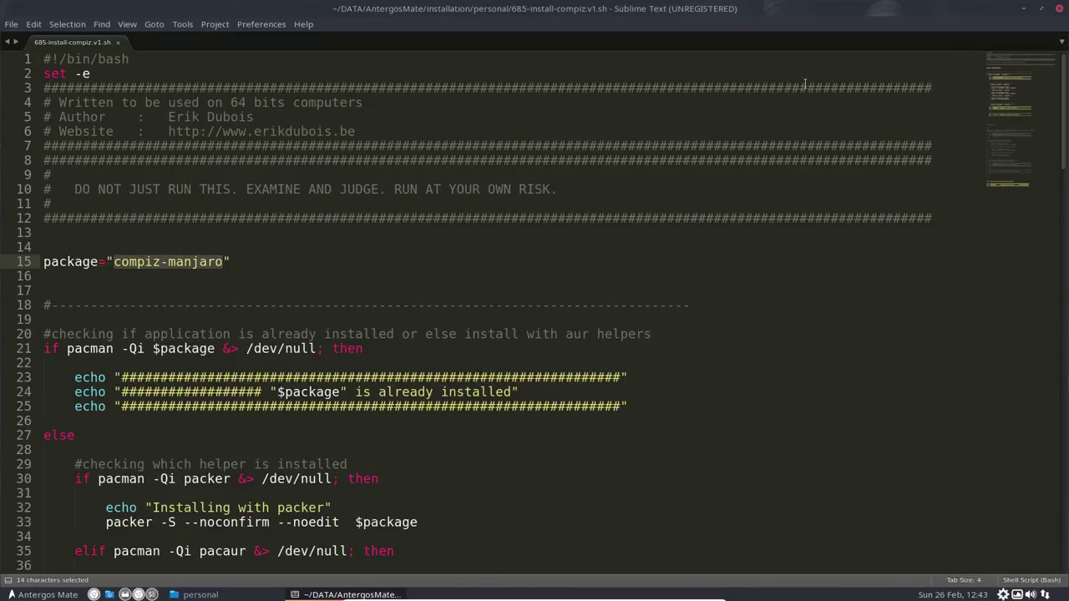
click(1059, 8)
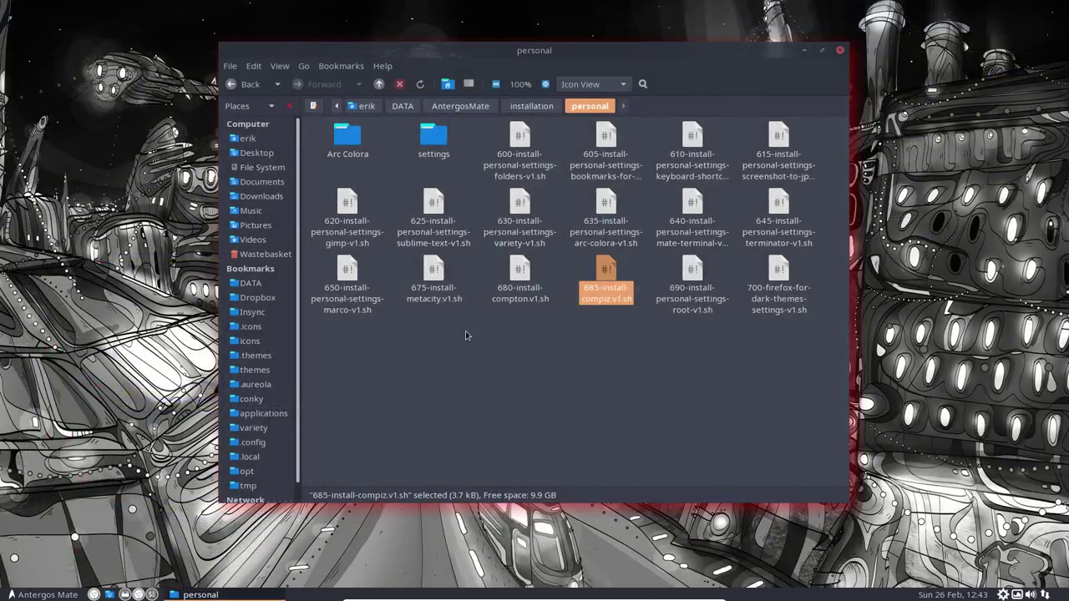
Step: Close Caja and run 'packer compiz-manjaro' in a terminal opened from the desktop
click(840, 50)
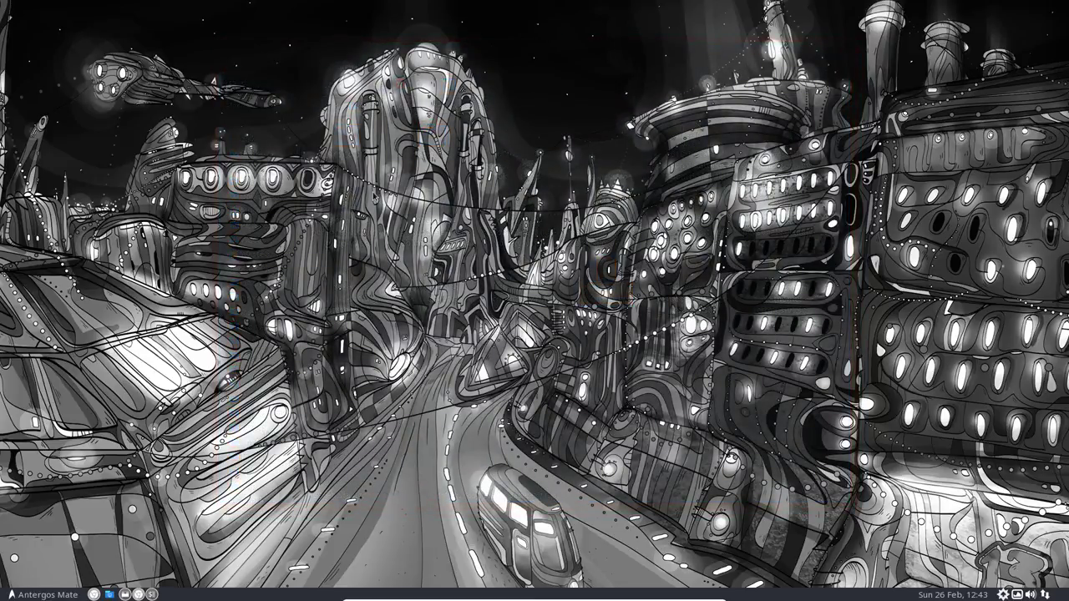
right_click(372, 190)
click(422, 252)
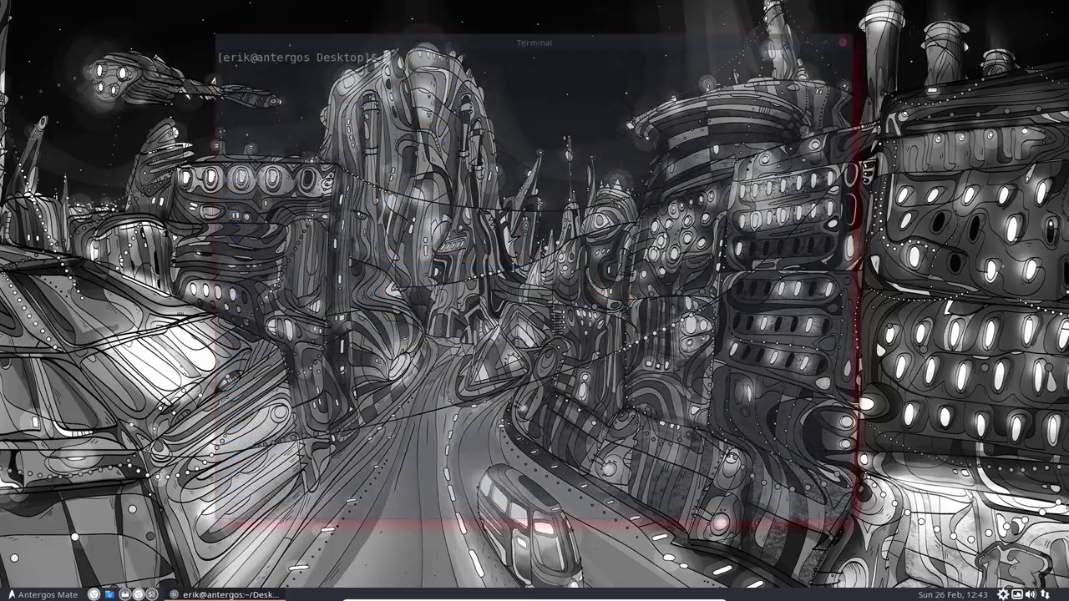
text(packer comp)
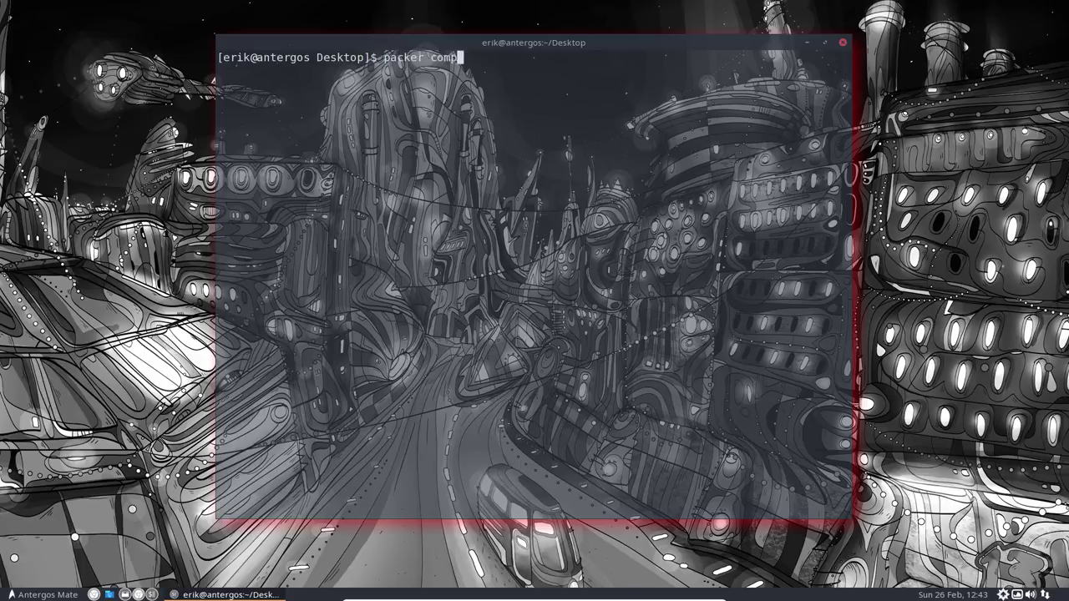
text(iz-manjaro)
key(Return)
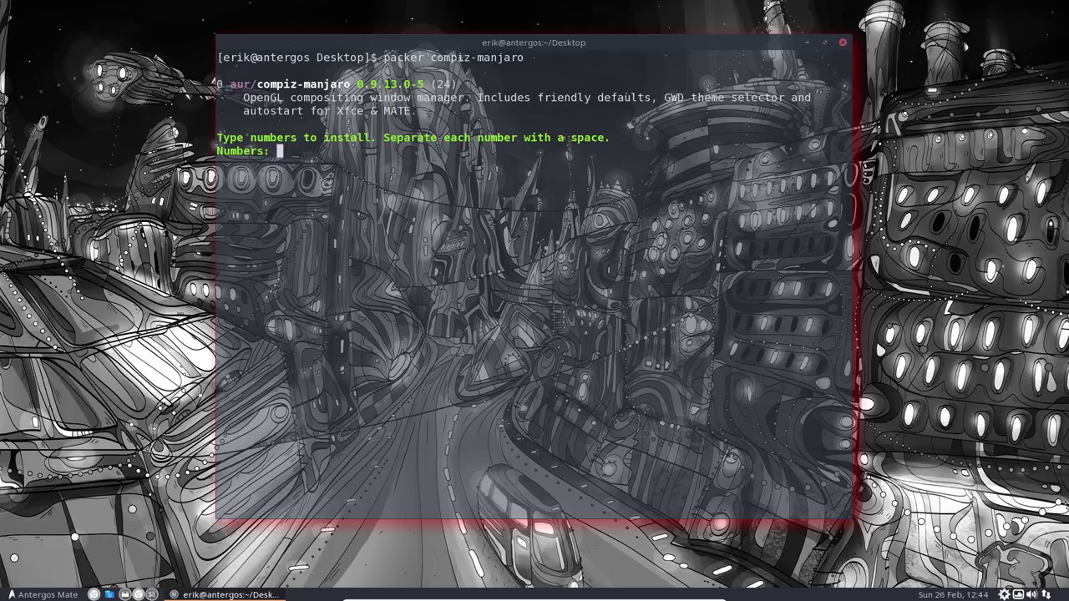
Step: Install package 0, confirm with y, enter the sudo password, and decline both file edits with n
text(0)
key(Return)
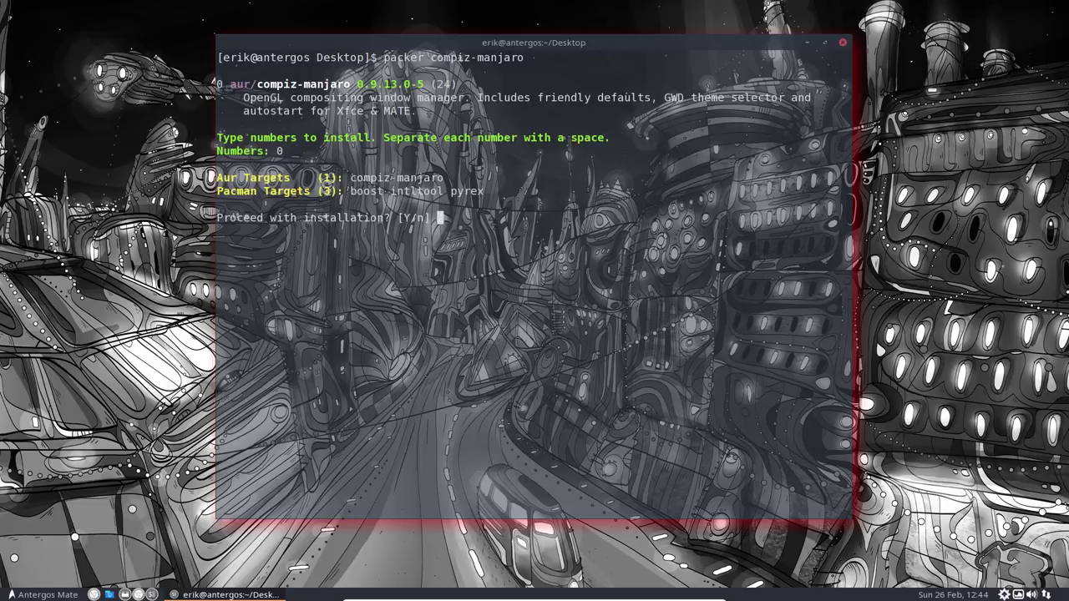
text(y)
key(Return)
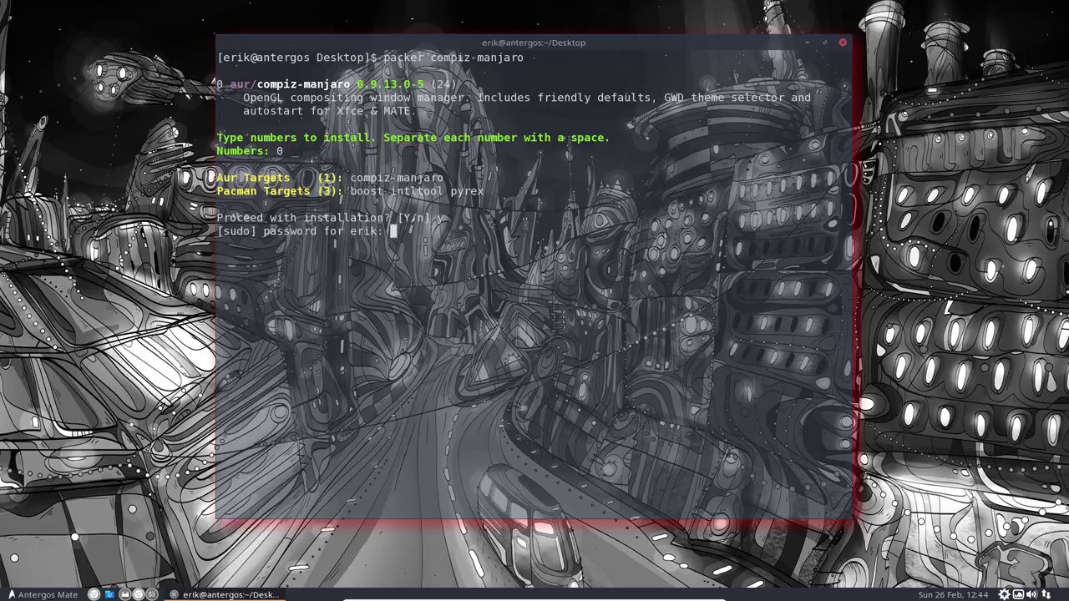
key(Return)
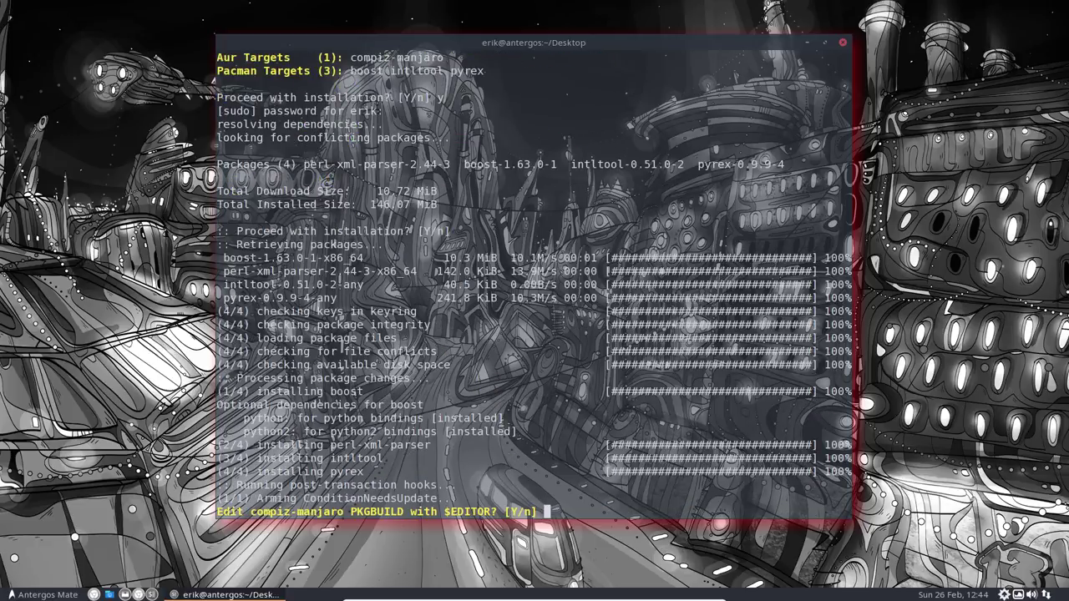
text(n)
key(Return)
text(n)
key(Return)
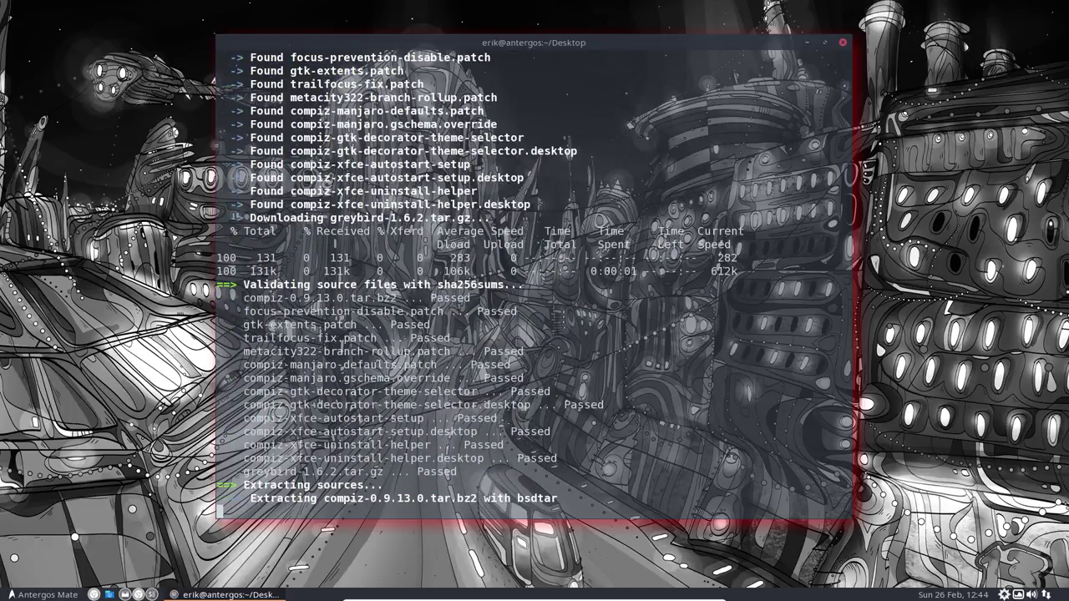
Step: Leave the virtual machine's full-screen view while compiz compiles
key(ctrl+f)
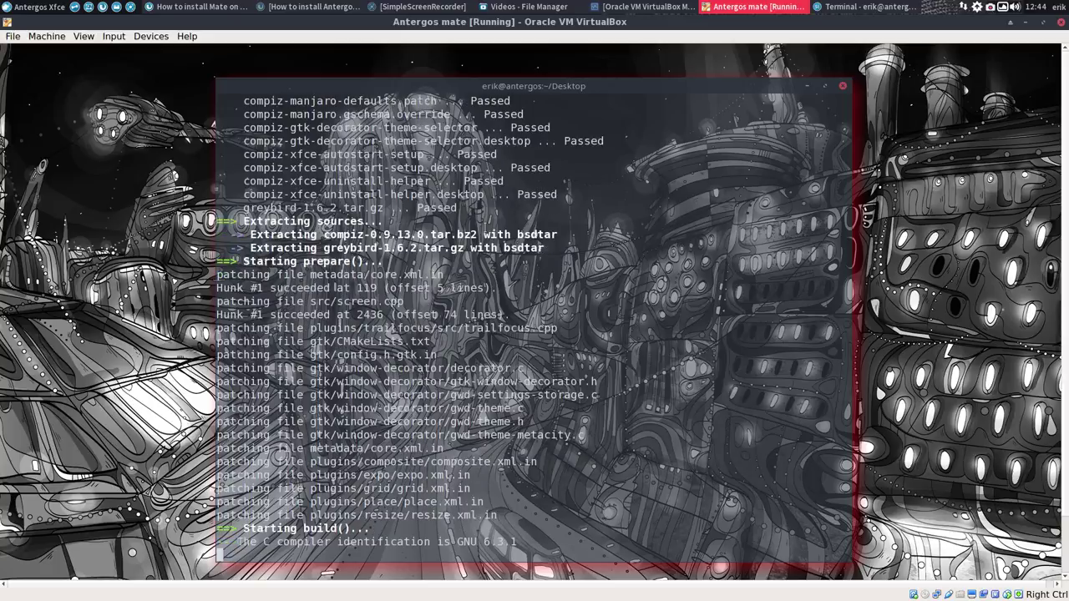
click(1002, 7)
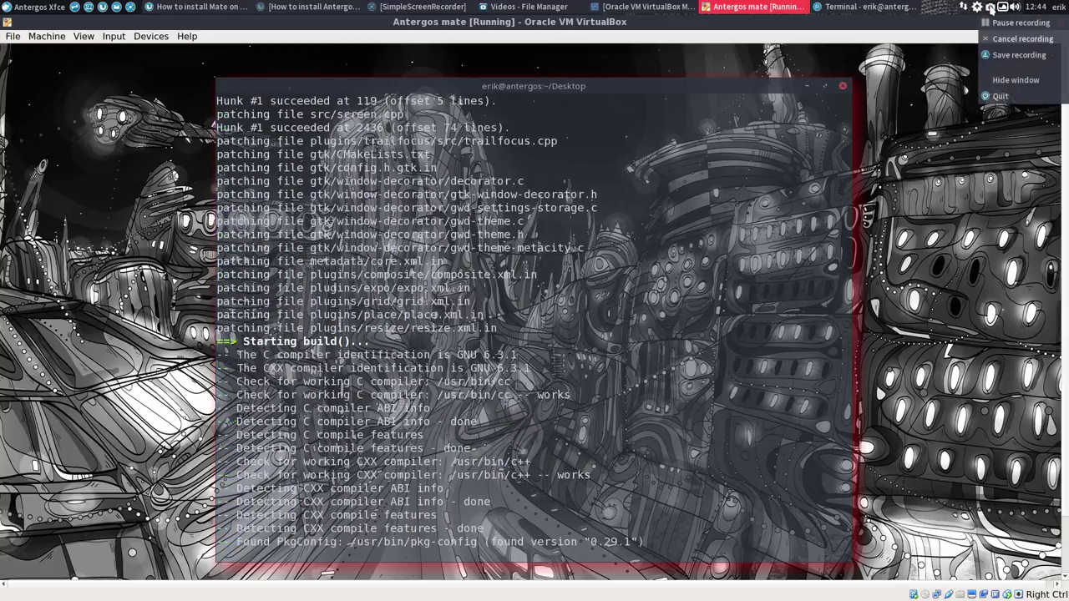
click(1003, 25)
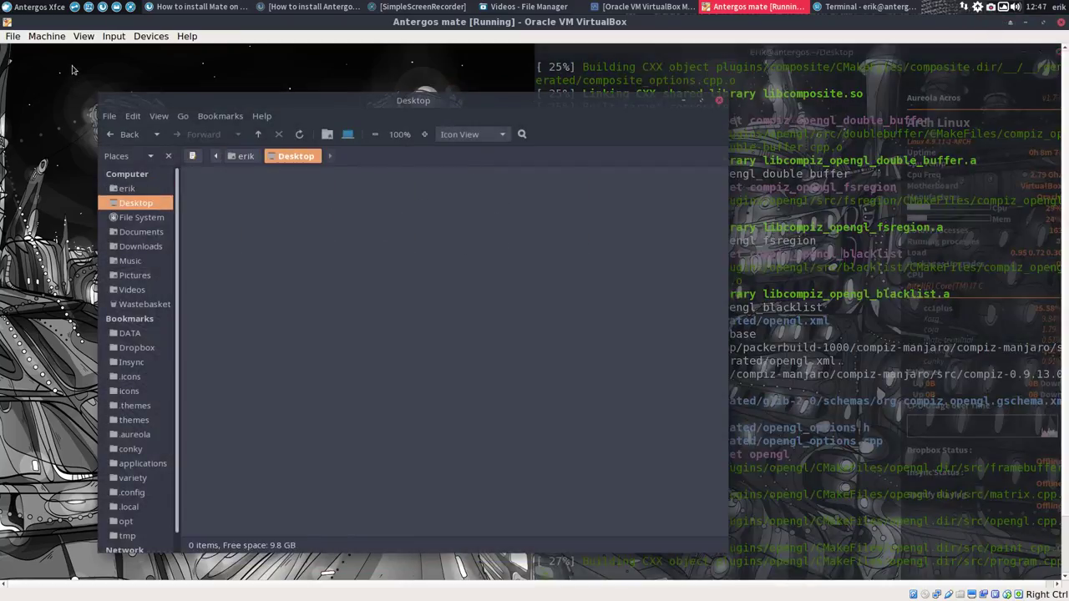
Step: Return the virtual machine to full-screen and reposition the Desktop folder window
click(83, 36)
click(100, 50)
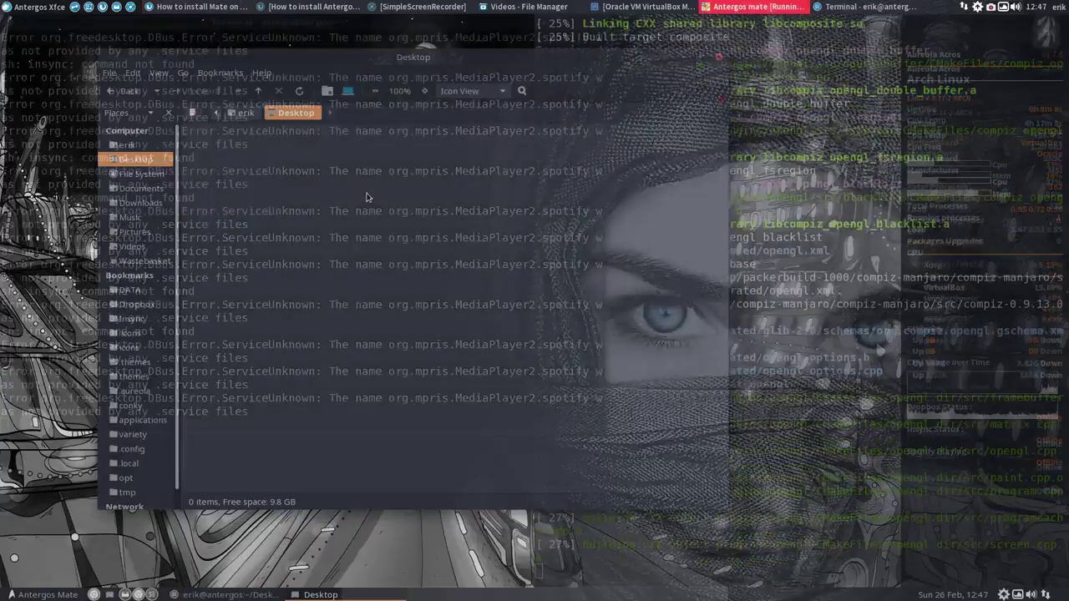
drag(646, 63, 558, 68)
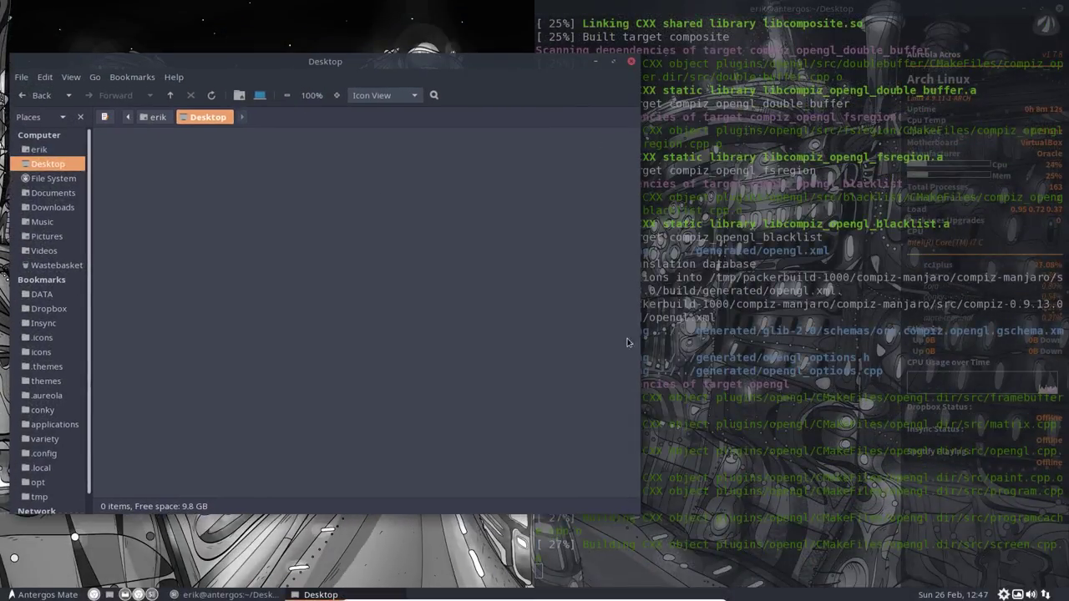
drag(536, 65, 716, 79)
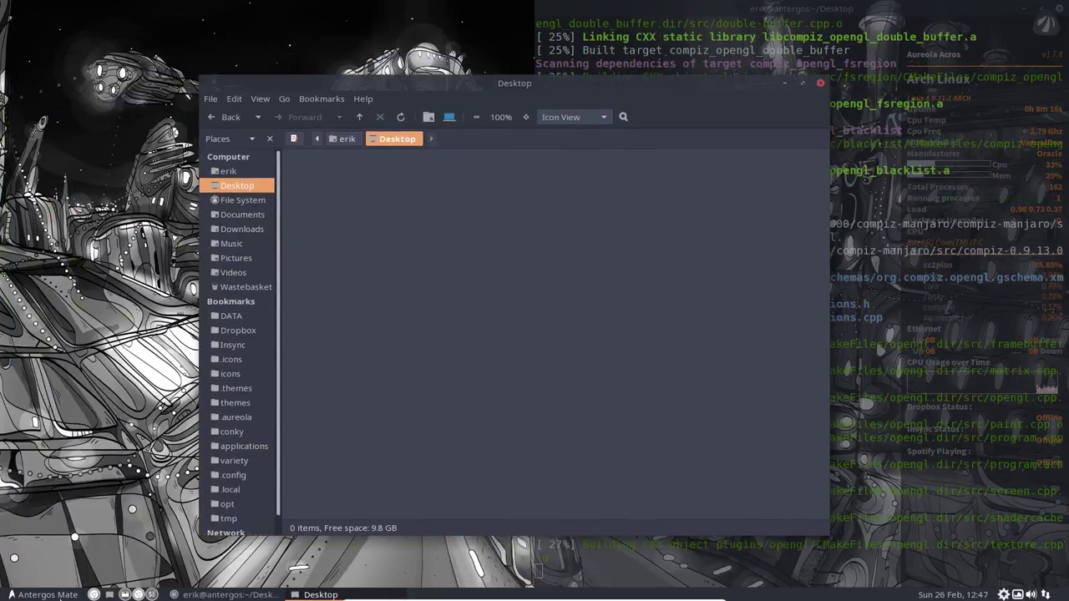
Step: Keep Metacity (Compton GPU compositor) in MATE Tweak, close the windows, and minimize the build terminal
click(42, 594)
click(150, 479)
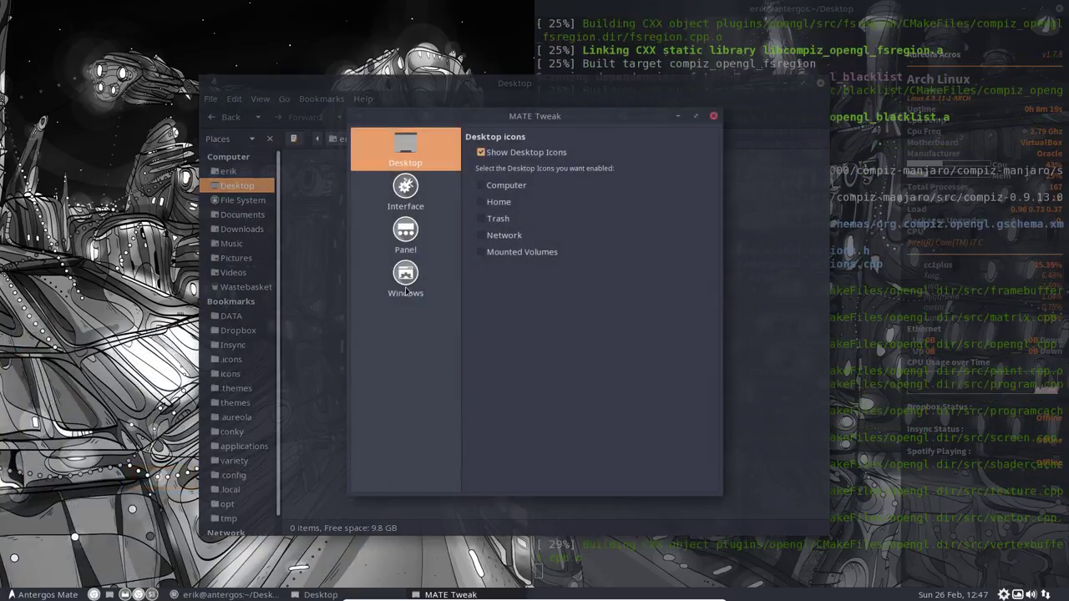
click(404, 284)
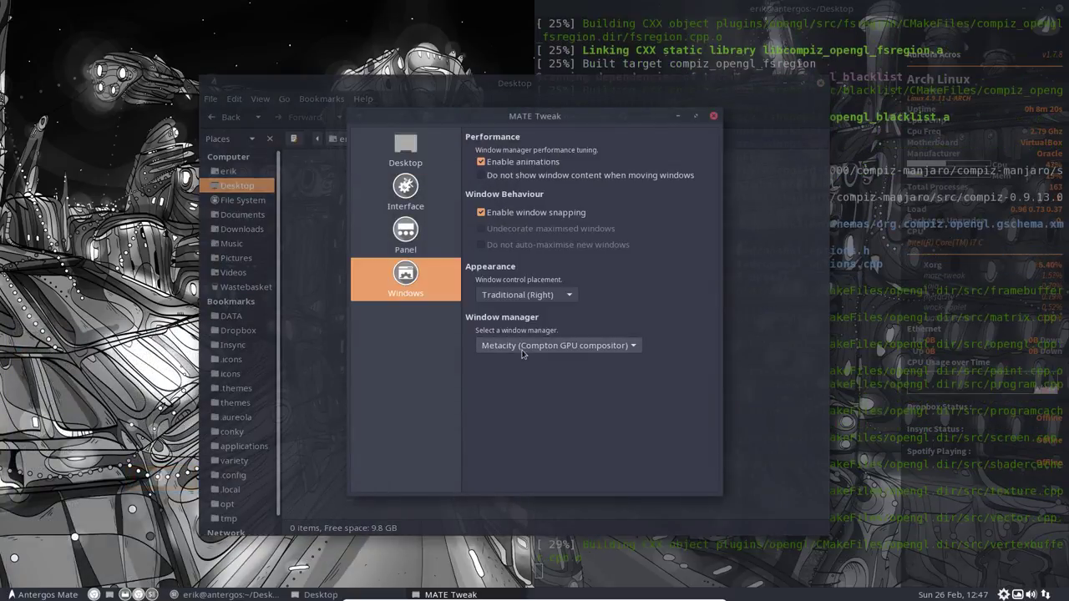
click(555, 346)
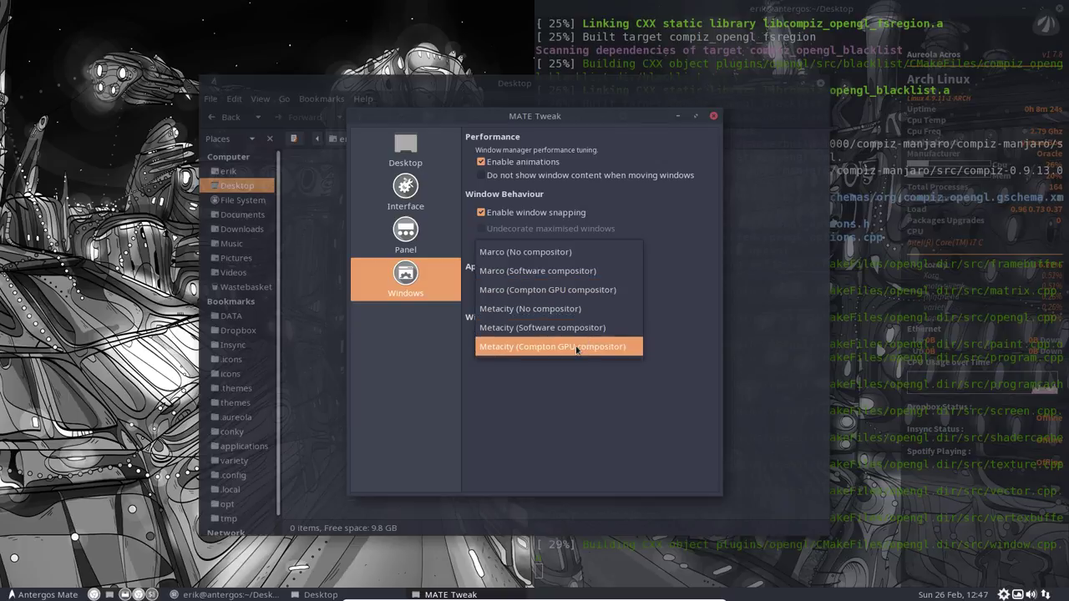
click(575, 347)
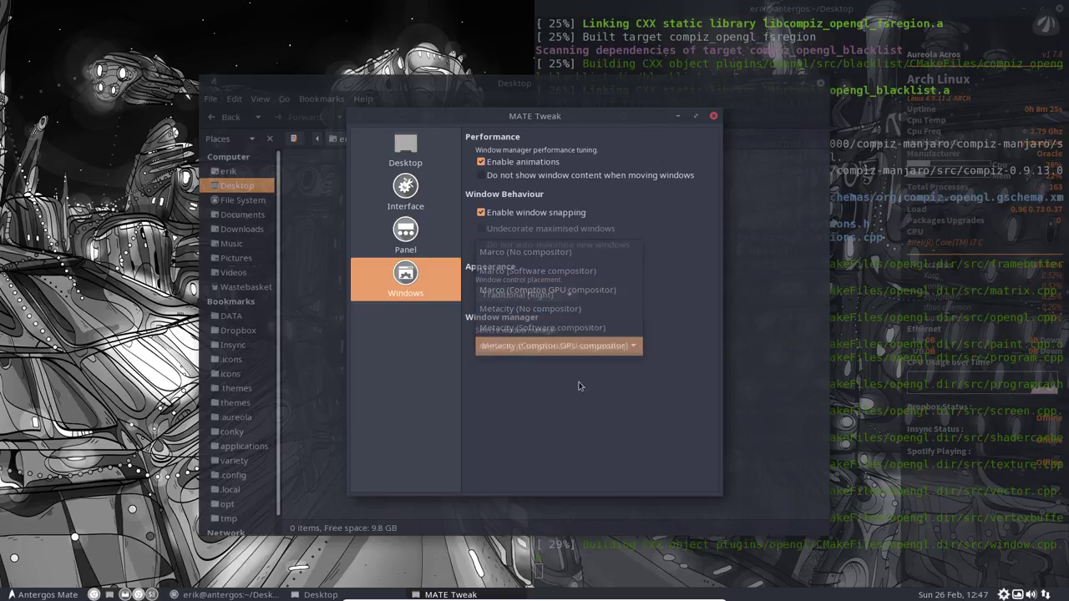
click(714, 117)
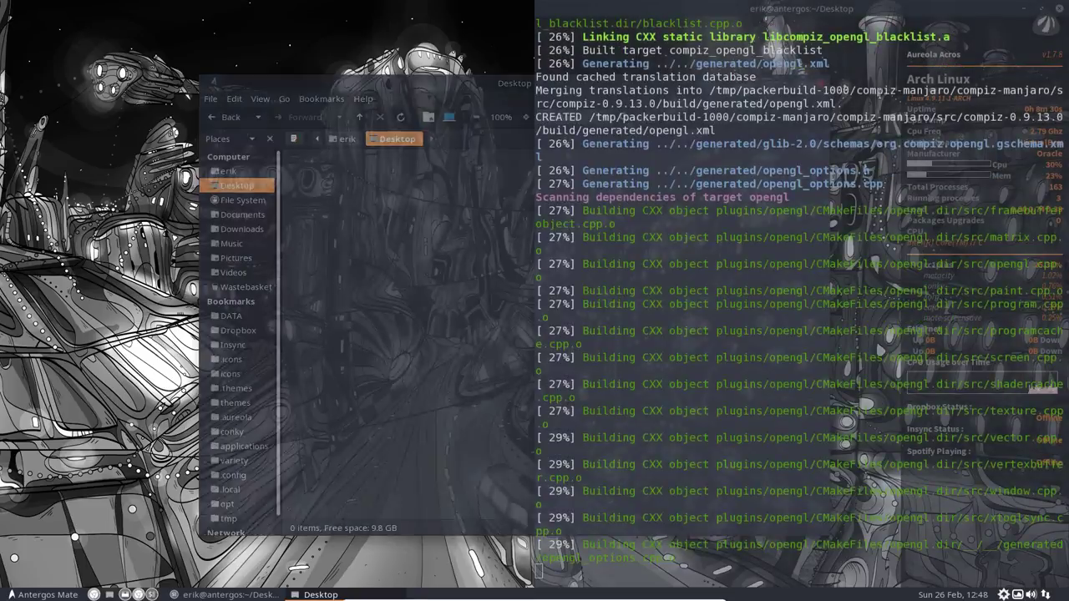
key(ctrl+w)
click(1025, 8)
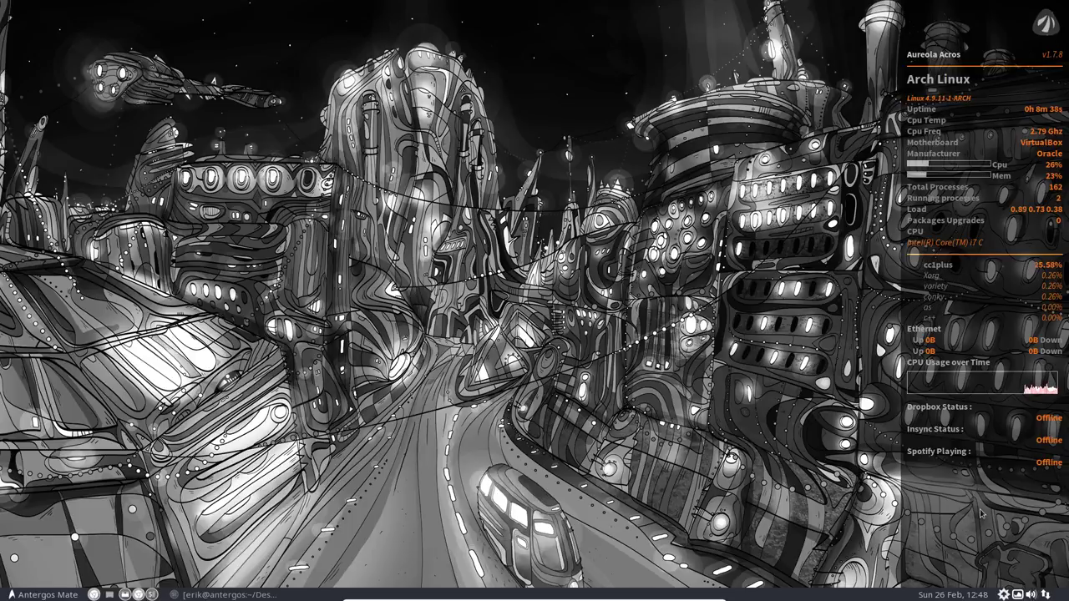
Step: Open the .config/conky folder in Caja and move the window left
click(124, 595)
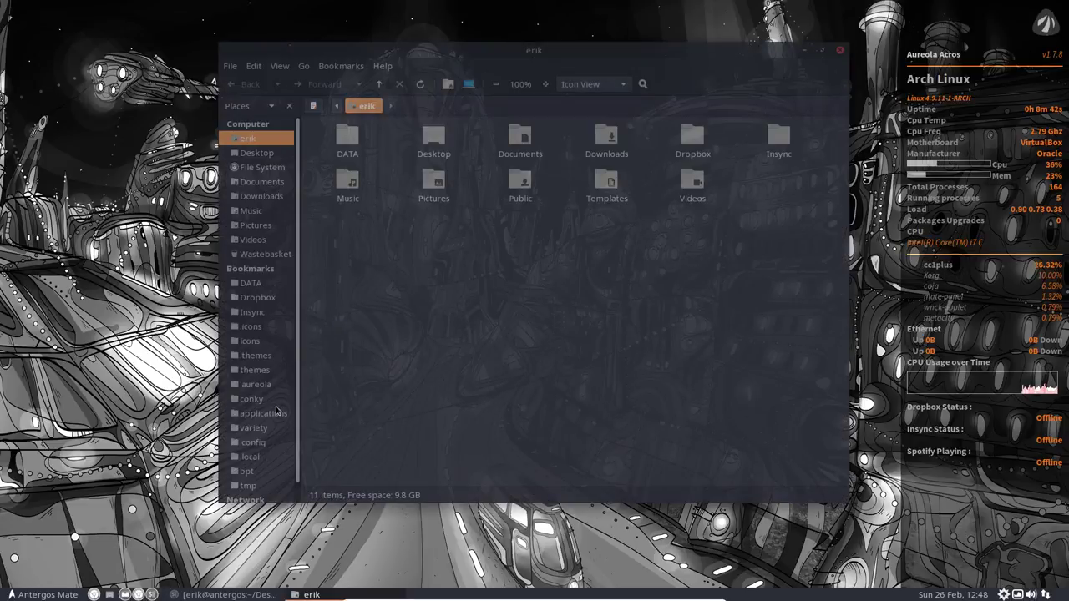
click(269, 400)
drag(617, 55, 520, 53)
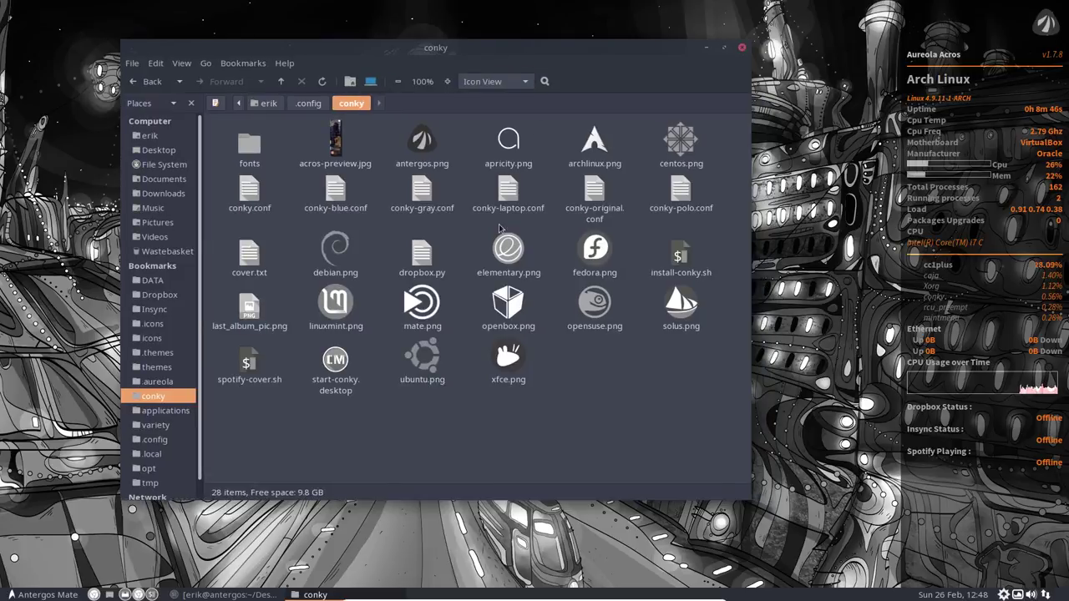
Step: Rename conky.conf to conky-orange.conf and conky-gray.conf to conky.conf
click(428, 193)
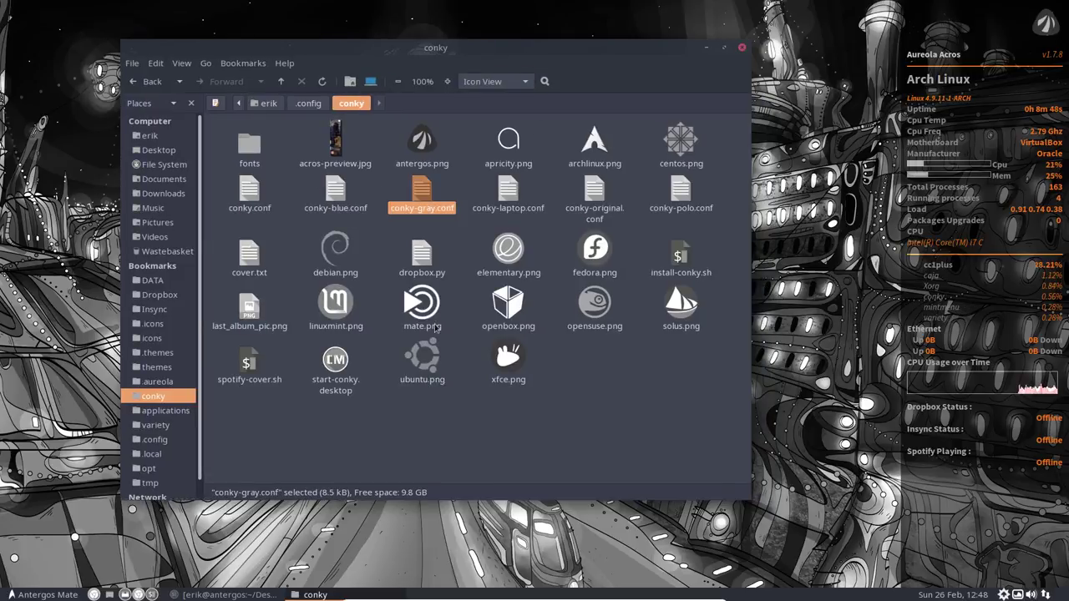
click(249, 194)
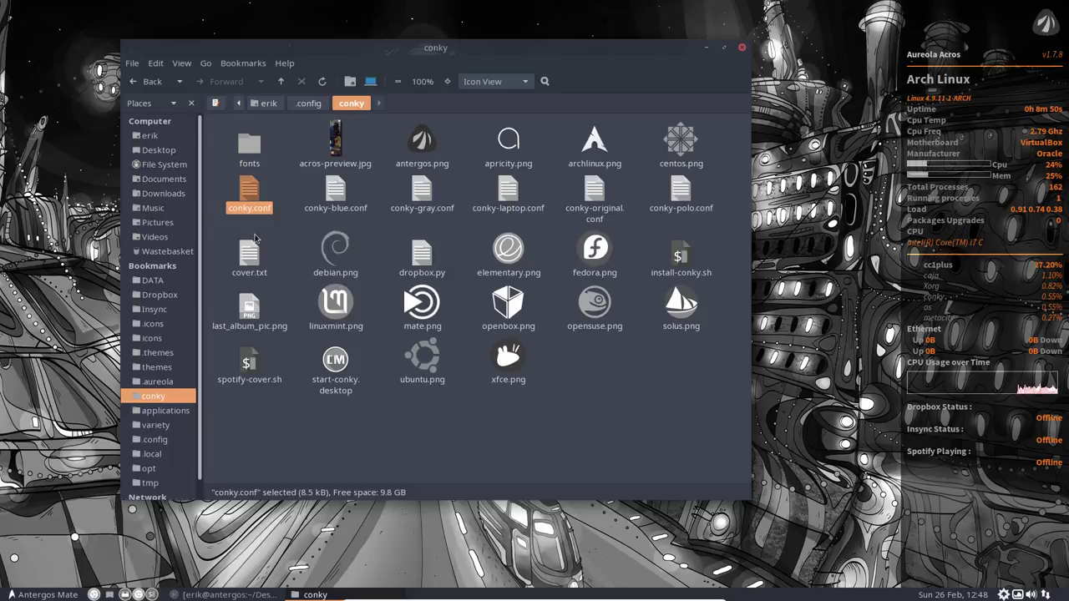
key(F2)
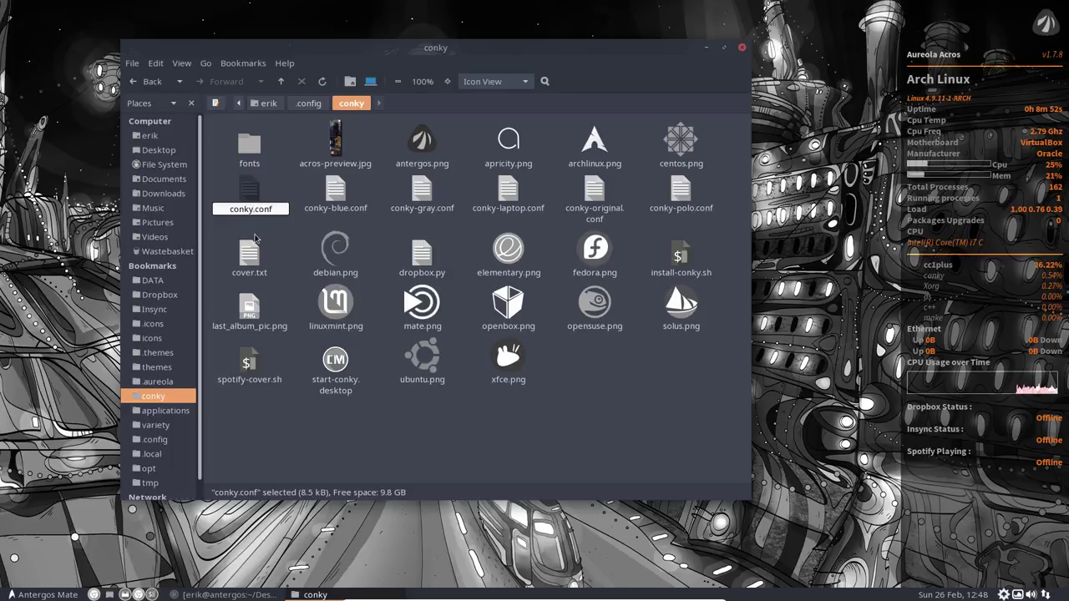
text(-orange)
key(Return)
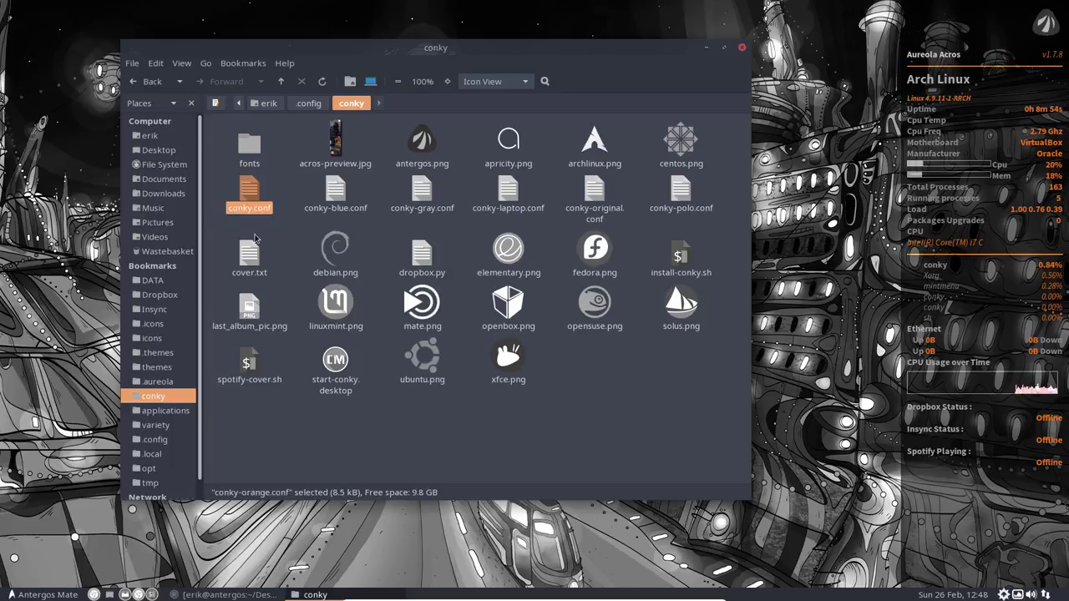
click(333, 191)
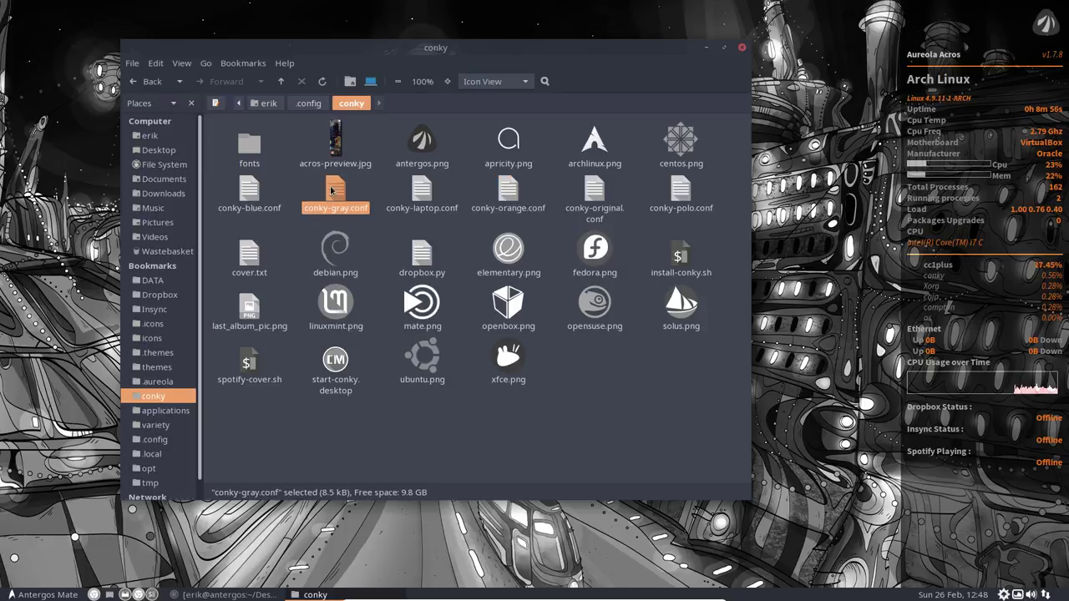
key(F2)
key(Right)
key(BackSpace)
key(BackSpace)
key(Return)
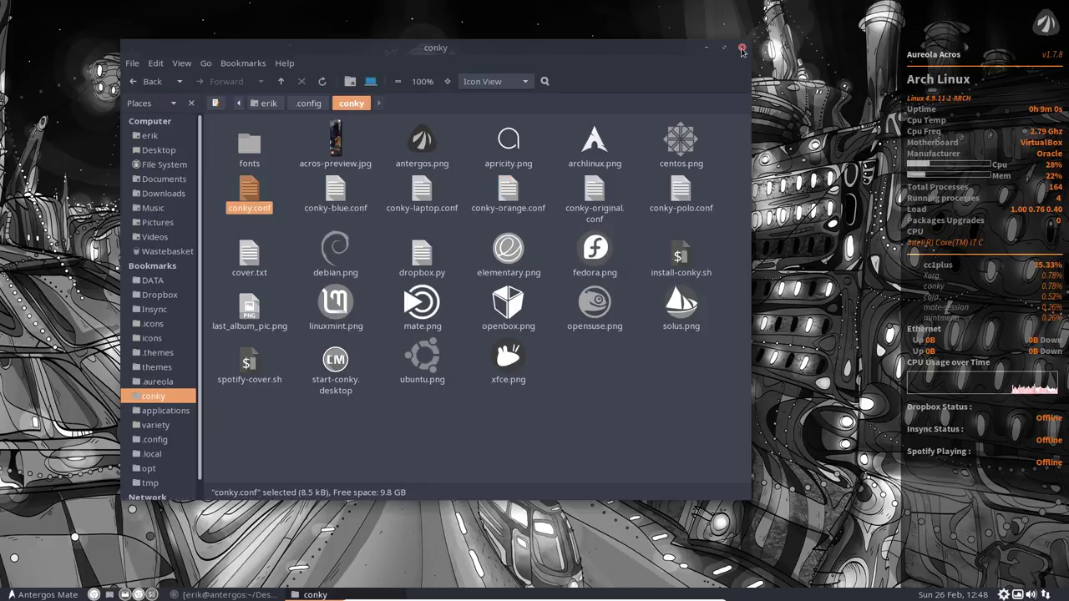
Step: Restart conky with 'killall conky' then 'conky' in a terminal, then close it and centre the folder window
drag(678, 50, 1, 167)
right_click(662, 170)
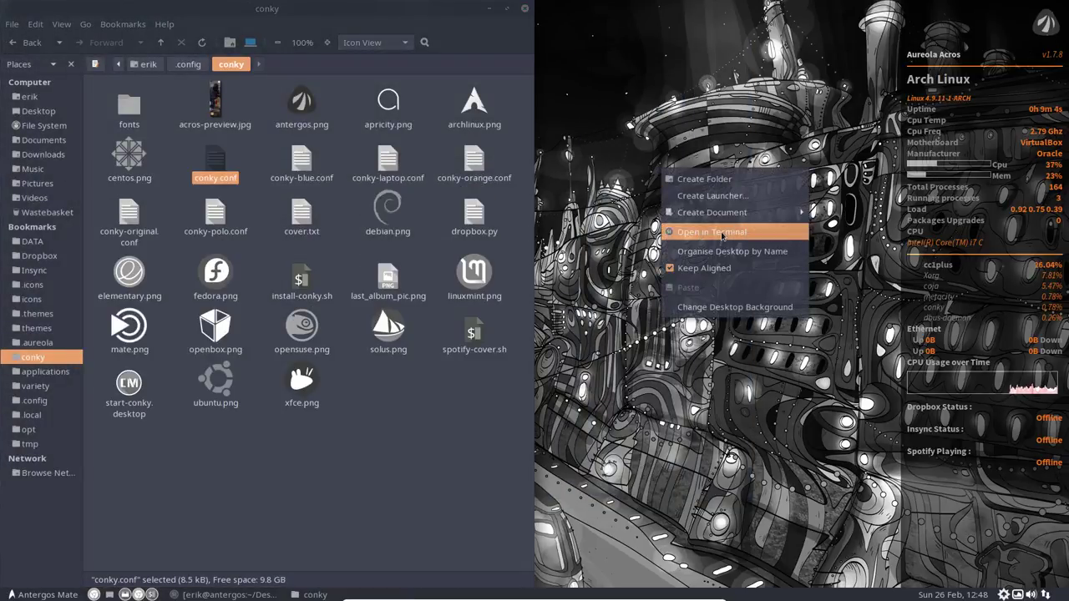
click(712, 232)
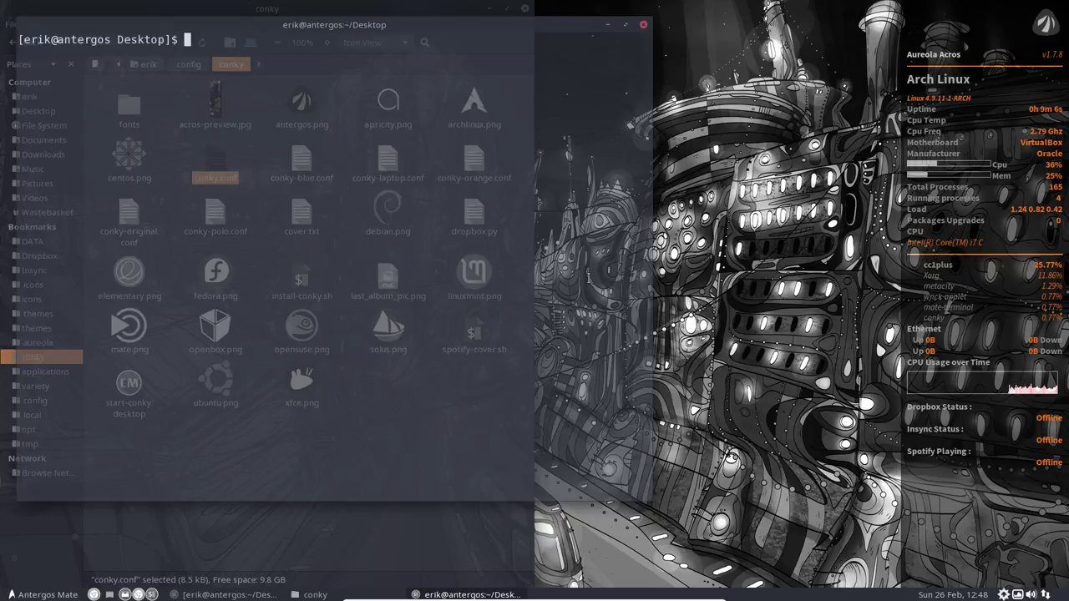
text(killall co)
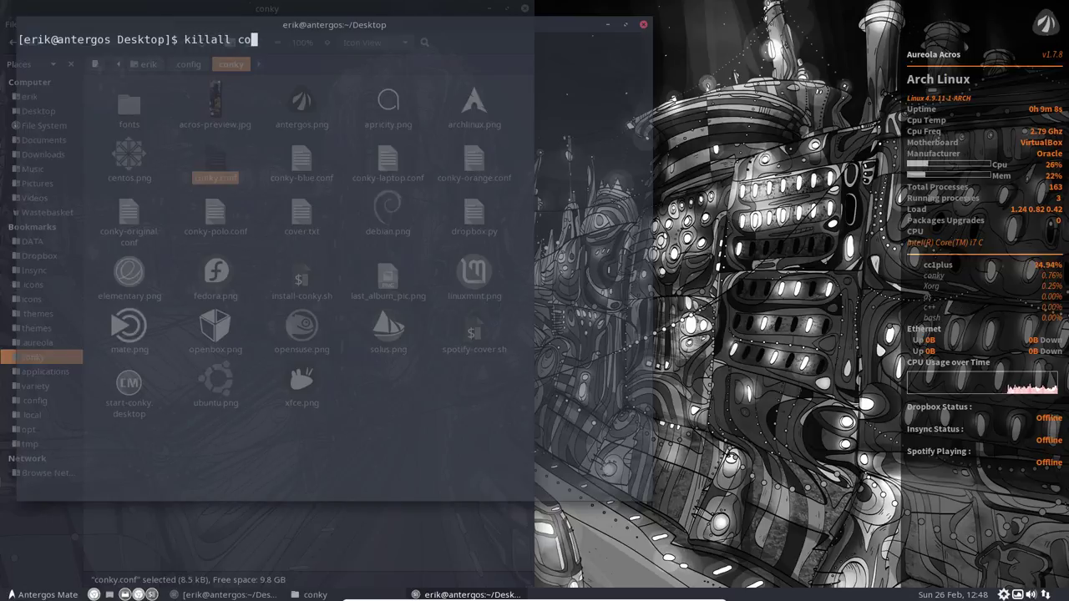
text(nky)
key(Return)
text(conhk)
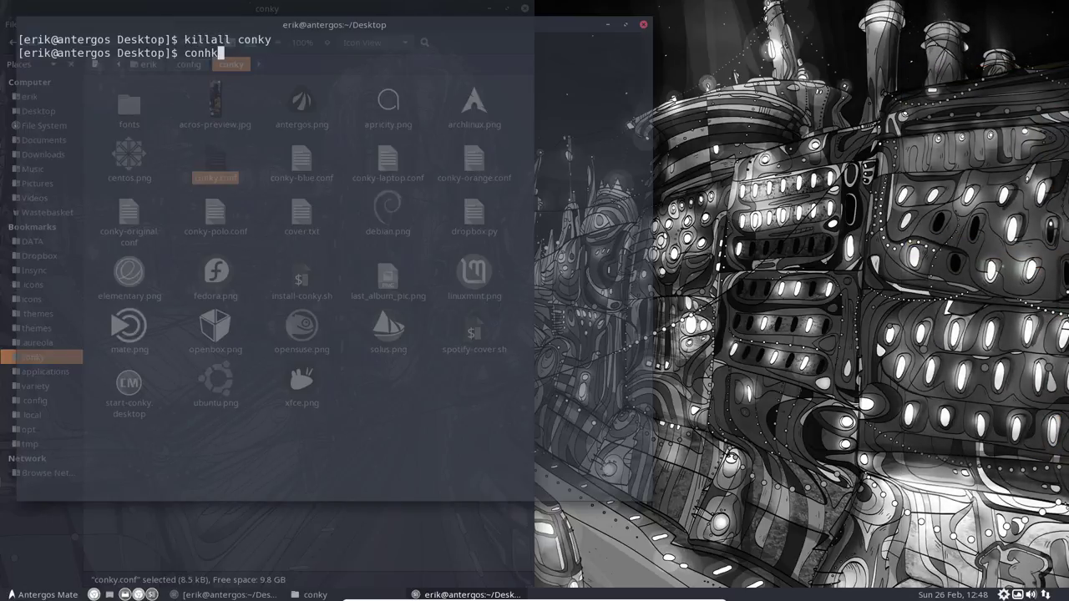
key(BackSpace)
key(BackSpace)
text(ky)
key(Return)
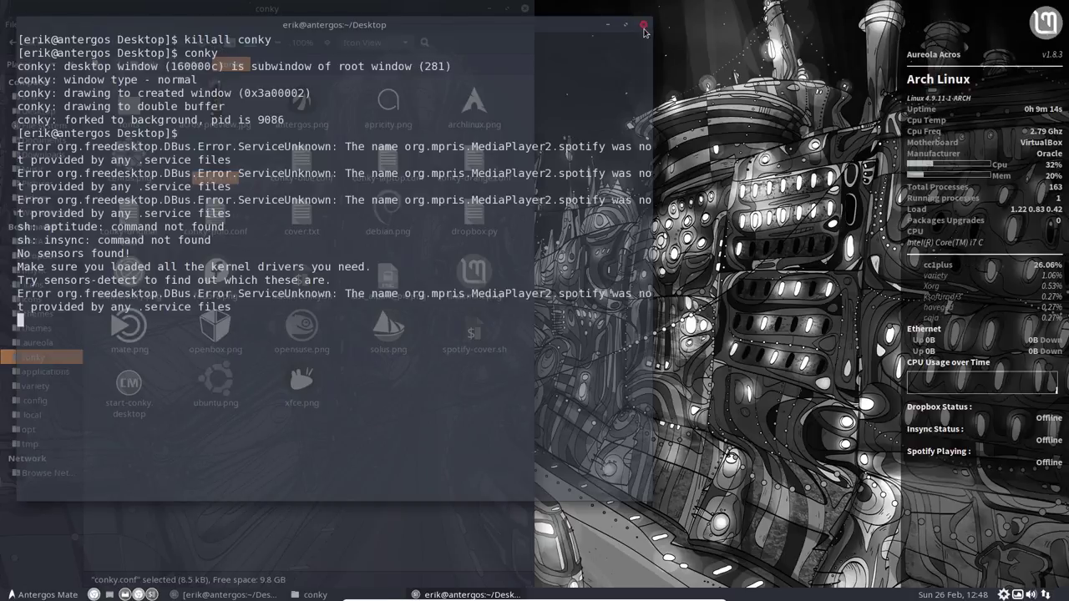
click(642, 24)
drag(509, 29, 737, 119)
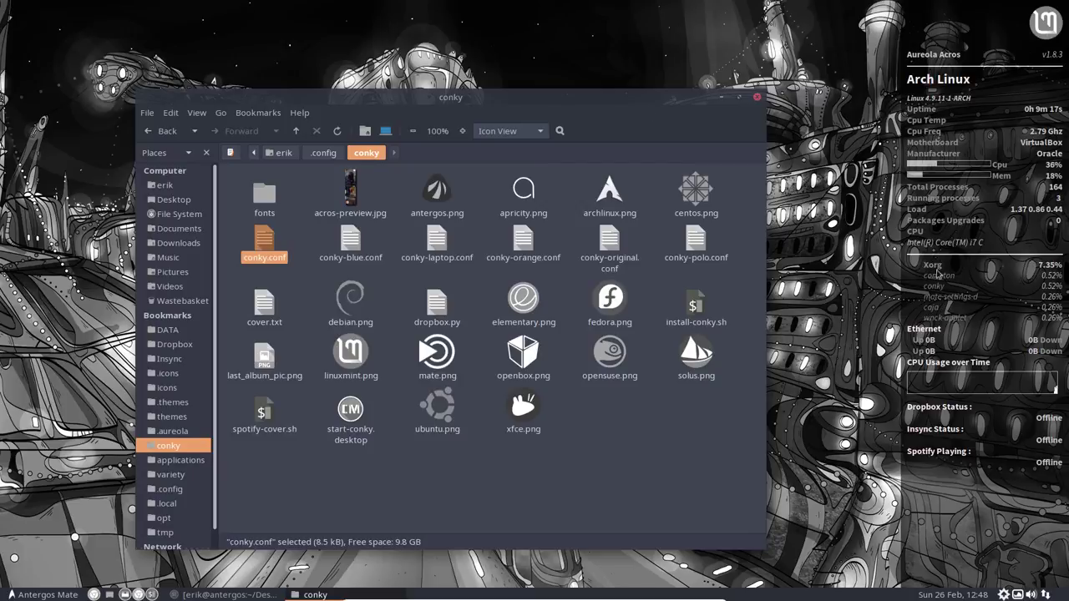
Step: Open the Downloads bookmark in a new Caja window and move the conky window down-right
click(334, 486)
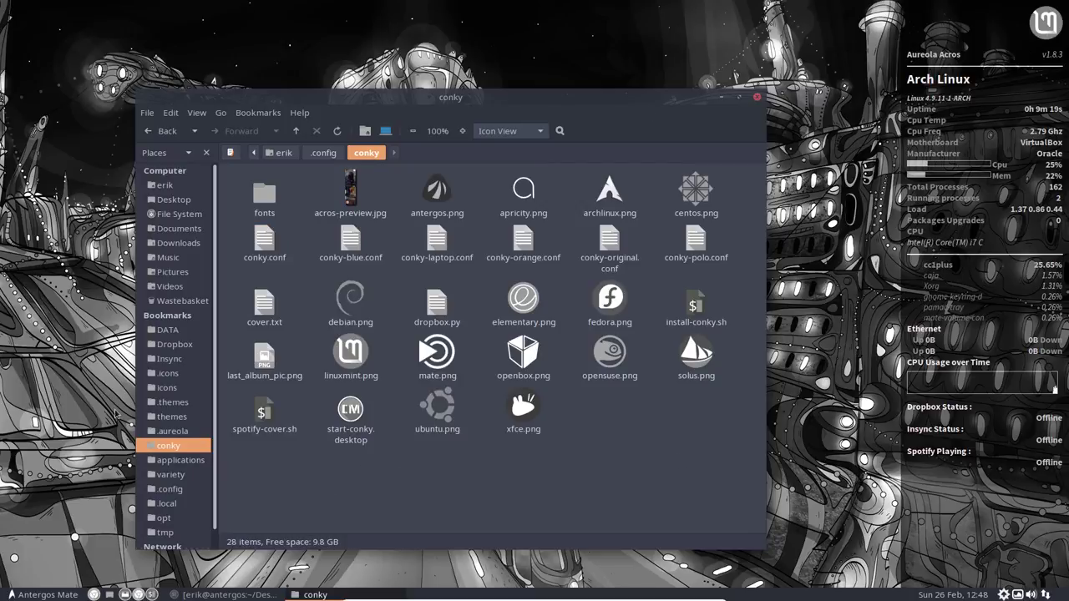
right_click(167, 242)
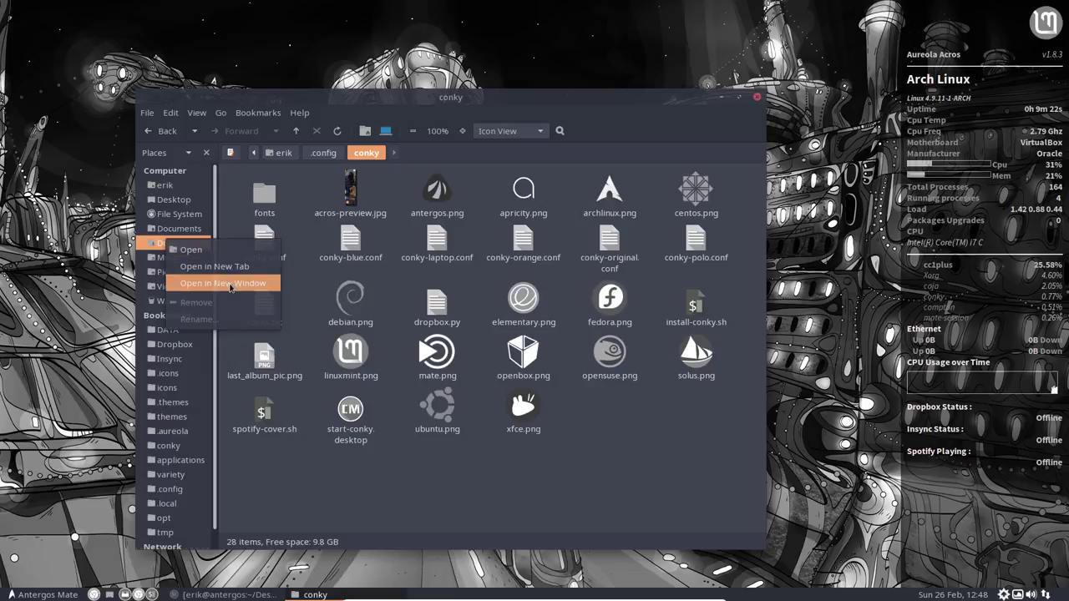
click(230, 284)
click(749, 312)
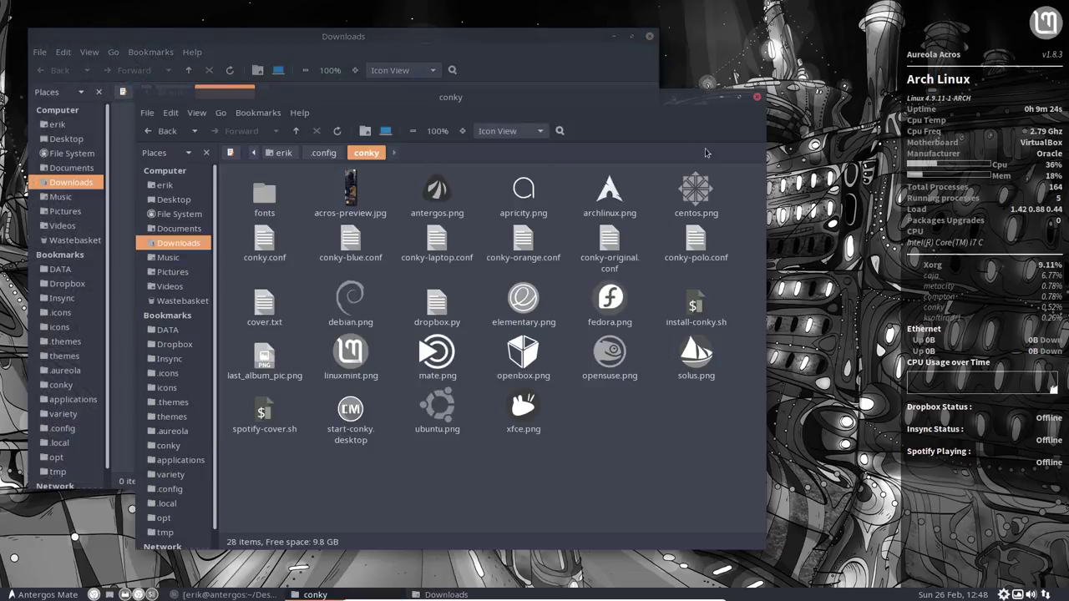
drag(608, 99, 730, 158)
Step: Arrange the Downloads and conky folder windows side by side, then open the applications menu
click(156, 246)
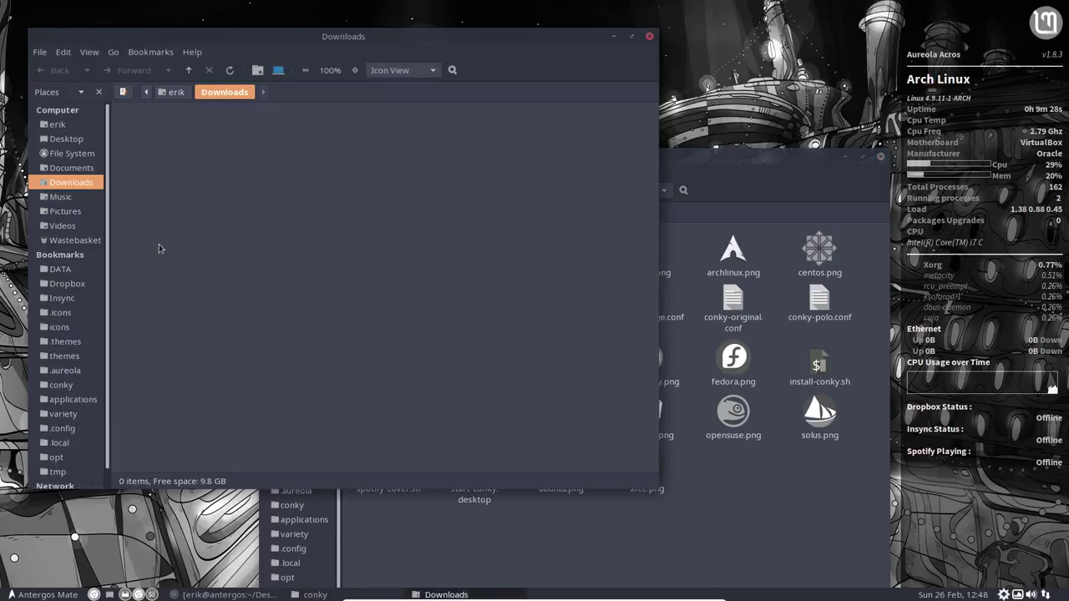
click(420, 539)
click(211, 299)
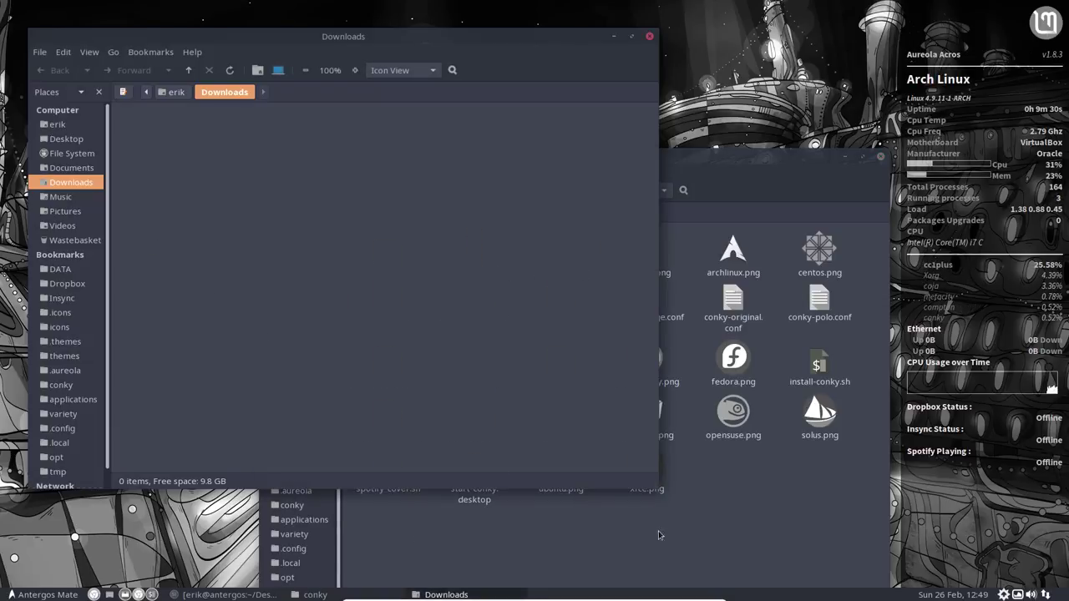
click(658, 535)
click(199, 282)
click(622, 539)
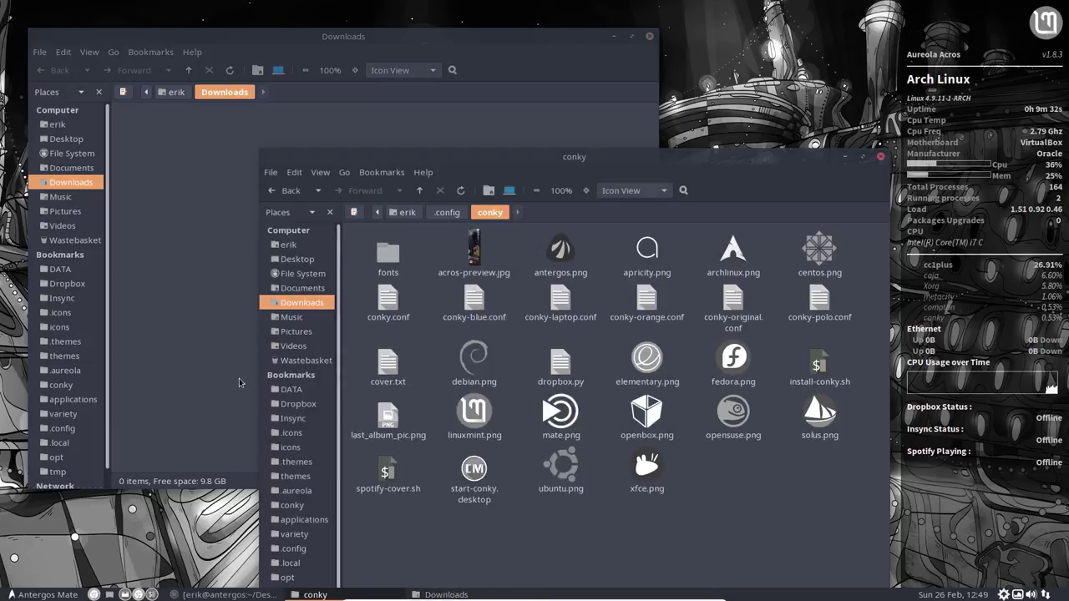
click(193, 359)
click(40, 594)
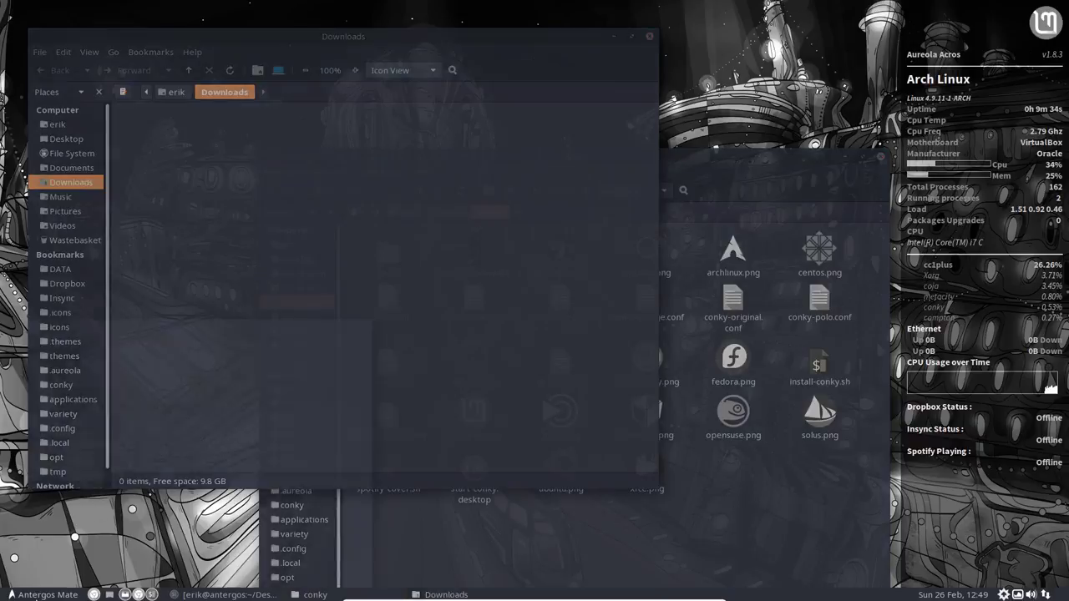
Step: Launch Sublime Text via the 'sub' search and arrange it beside the Downloads and conky windows
text(sub)
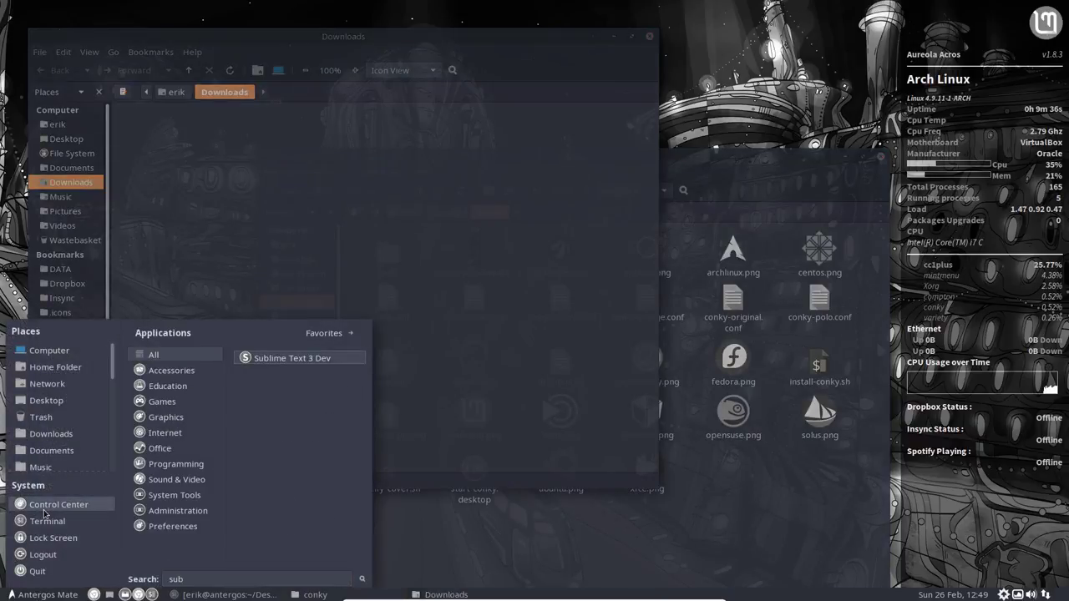
key(Return)
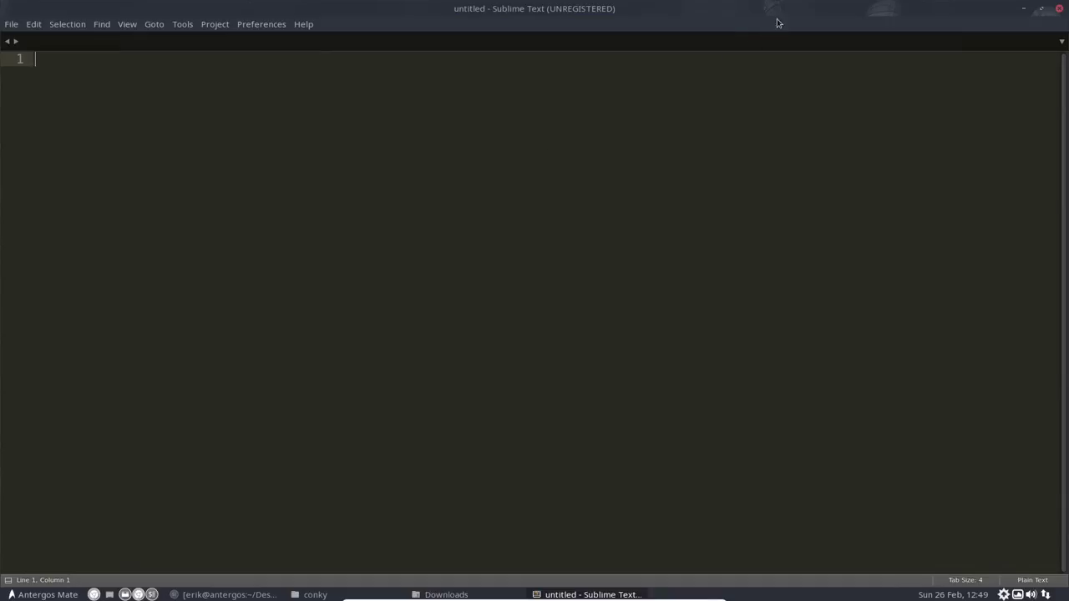
drag(777, 23, 220, 312)
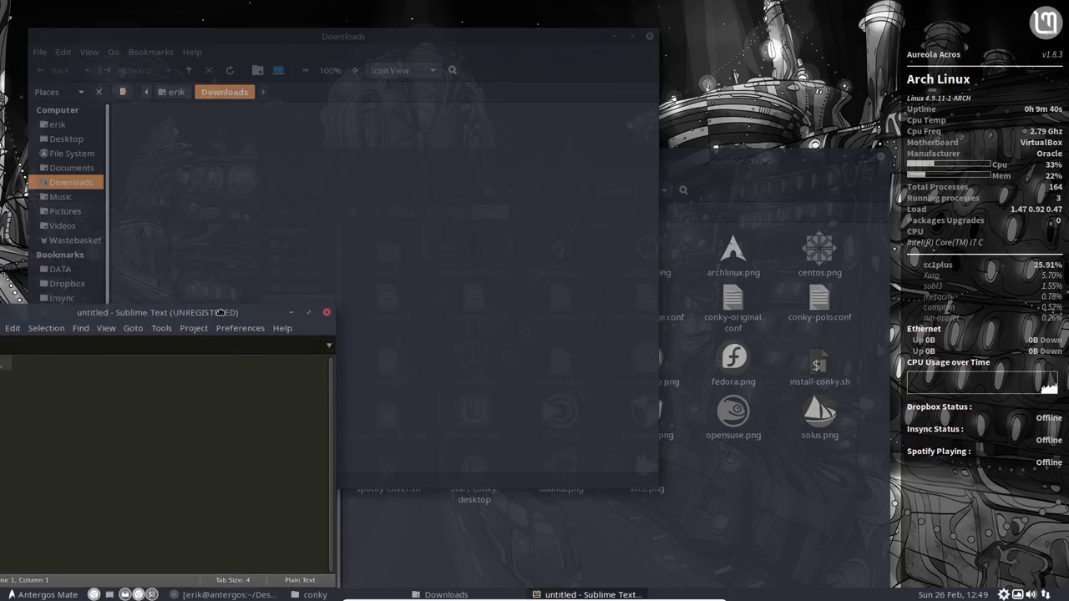
click(535, 262)
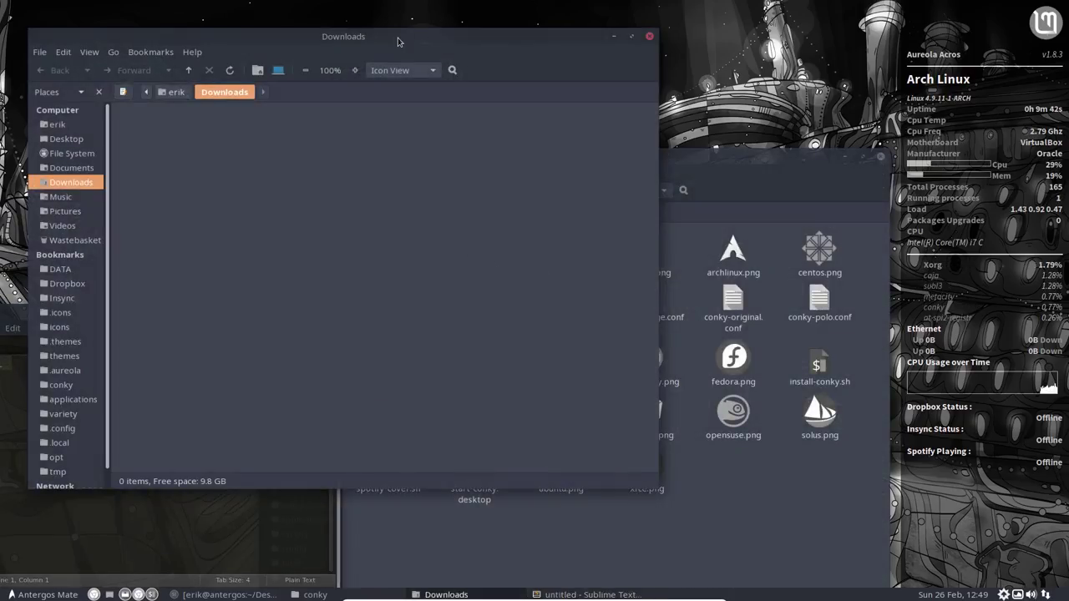
drag(398, 42, 682, 41)
drag(226, 314, 250, 74)
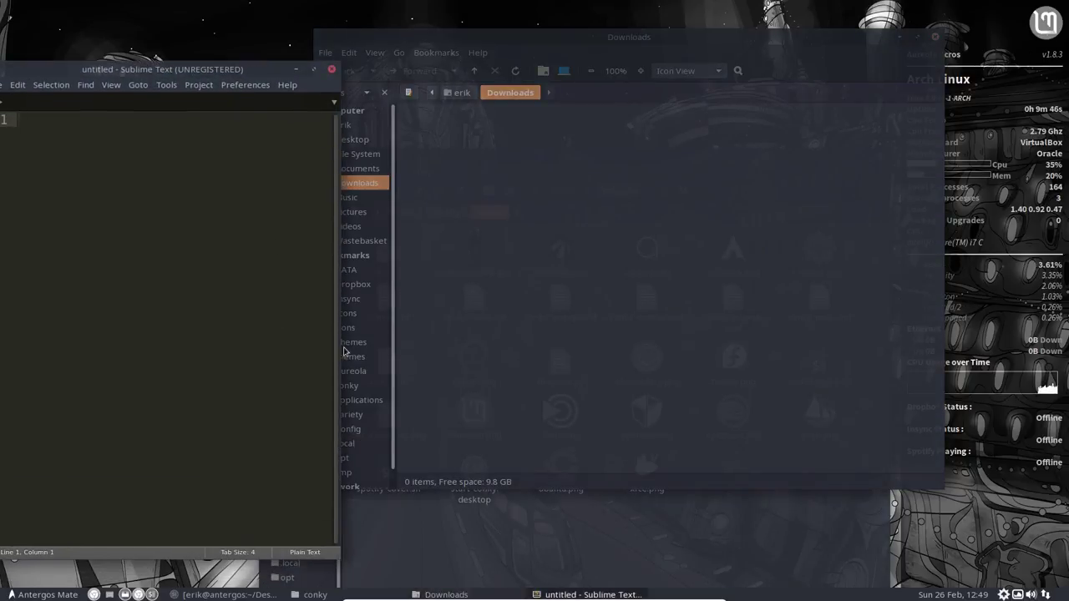
click(603, 335)
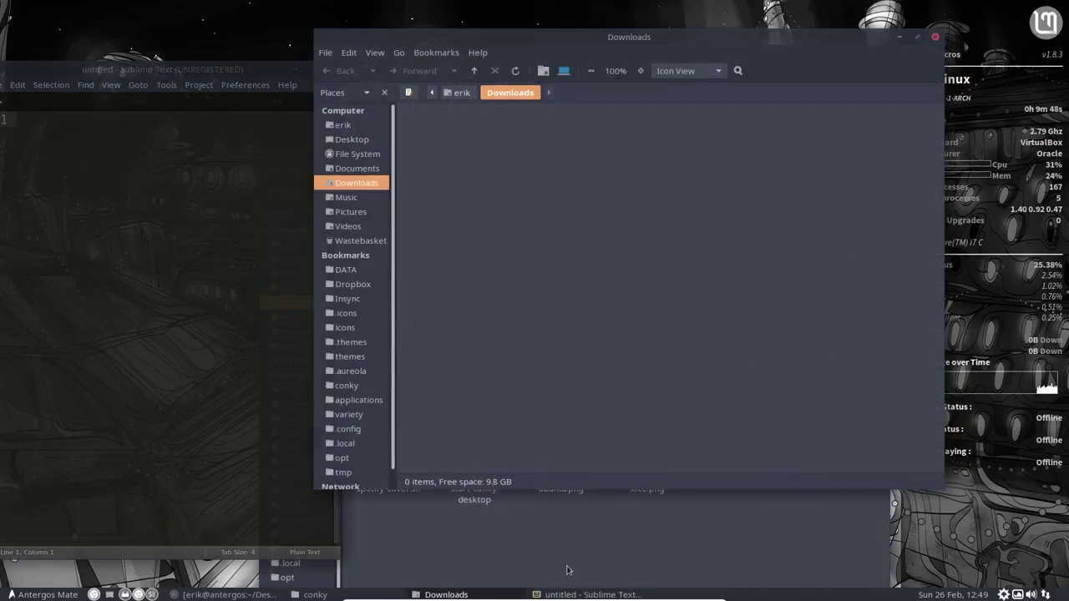
click(567, 570)
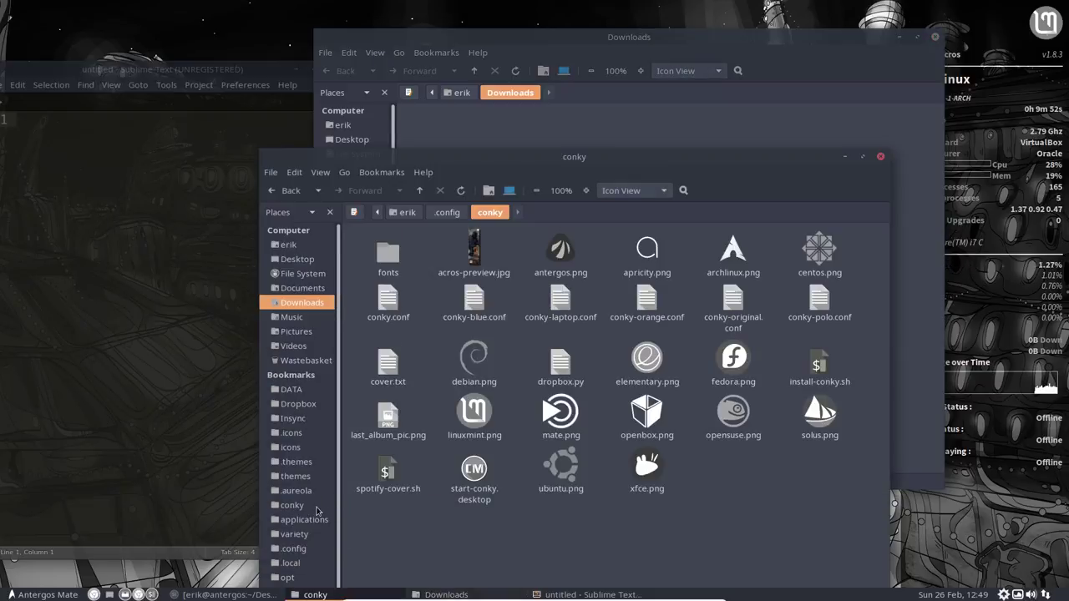
Step: Browse to .config and inspect marco-compton.conf and metacity-compton.conf
click(307, 549)
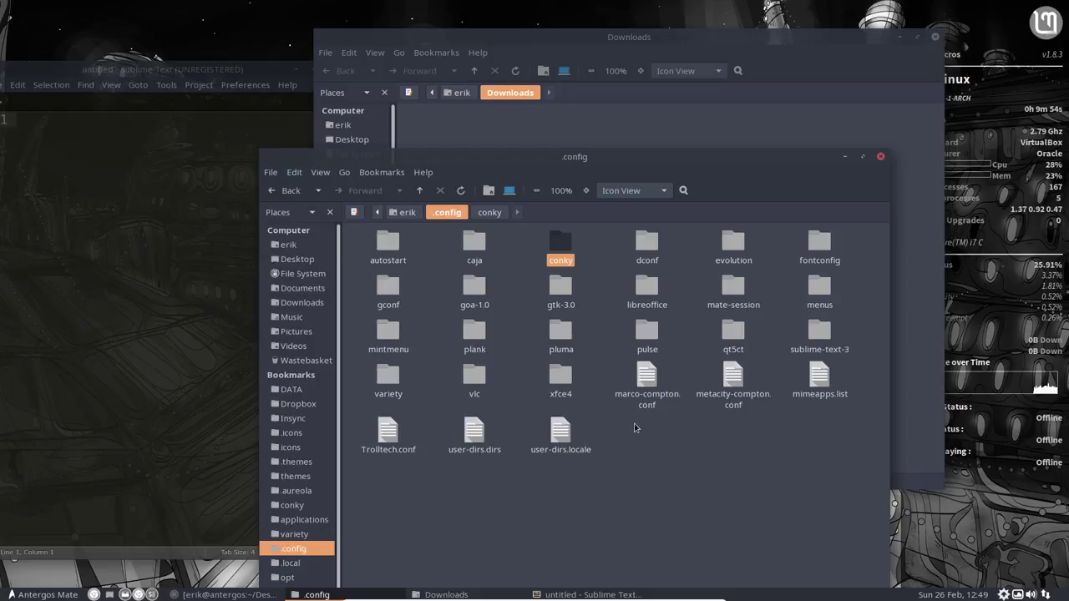
drag(634, 423, 745, 378)
click(743, 541)
click(657, 417)
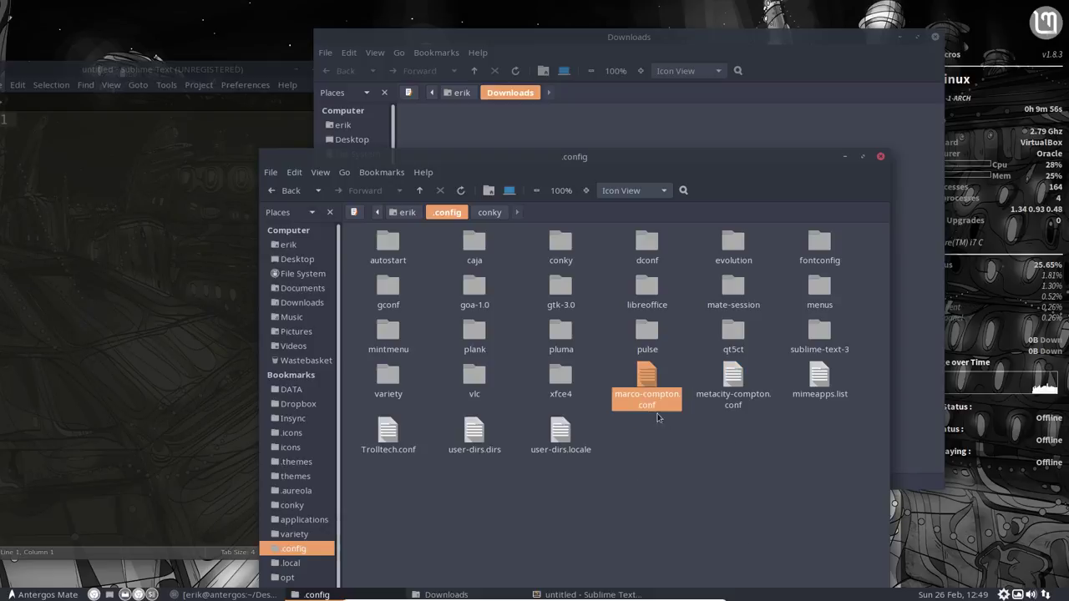
key(Right)
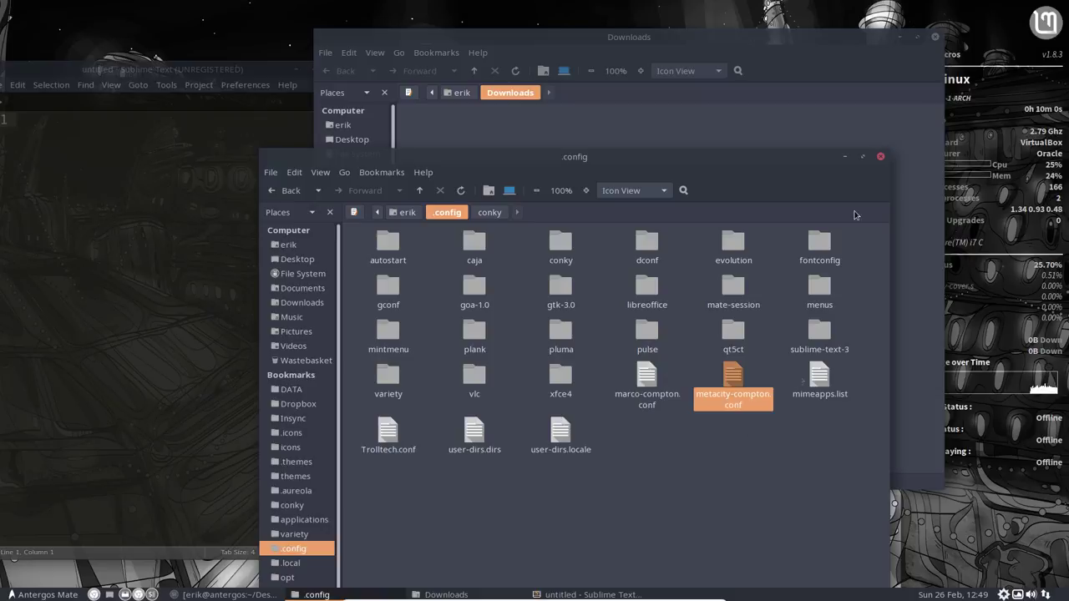
Step: Minimize both Caja windows, close Sublime Text, and open the home folder
click(899, 36)
click(844, 157)
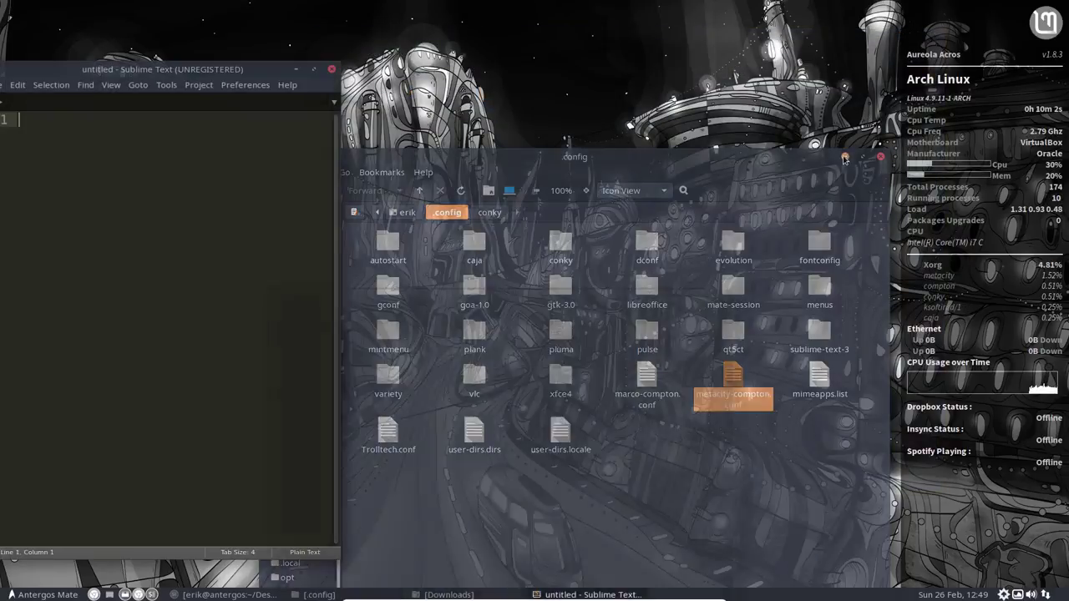
click(332, 68)
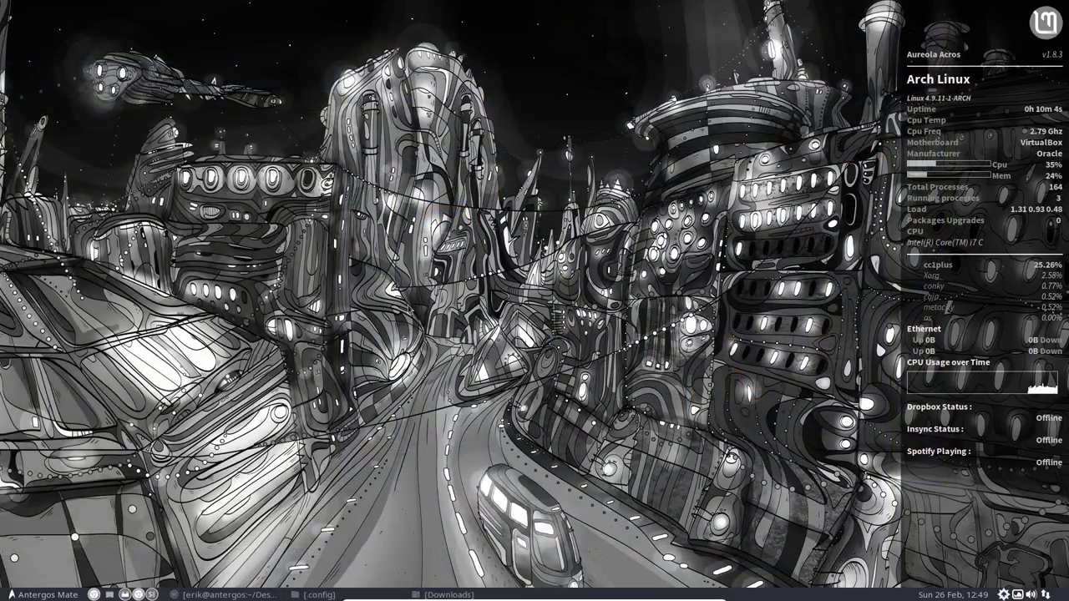
click(124, 594)
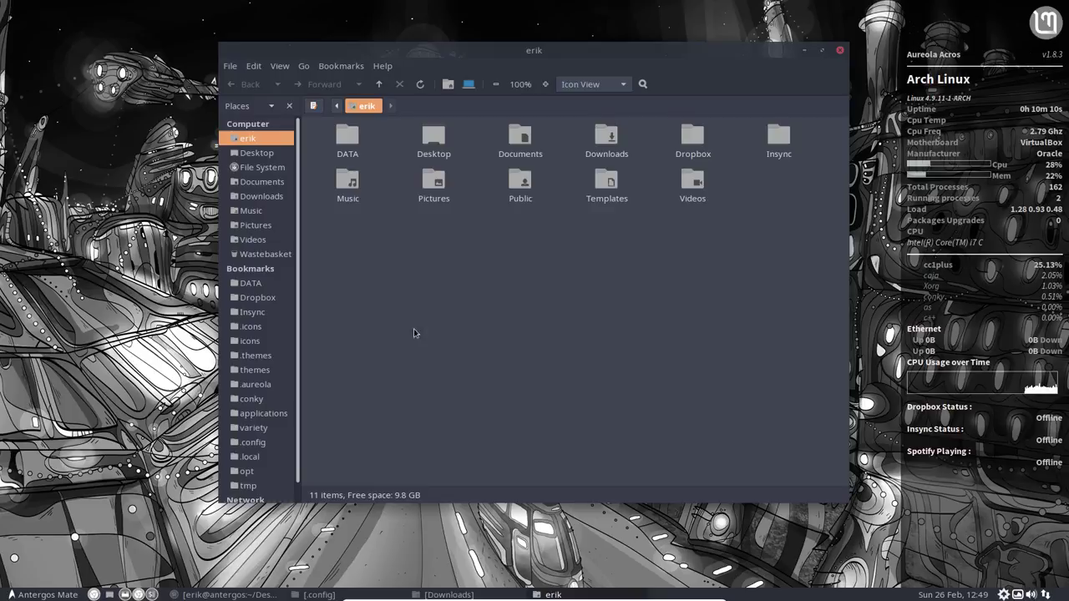
click(42, 594)
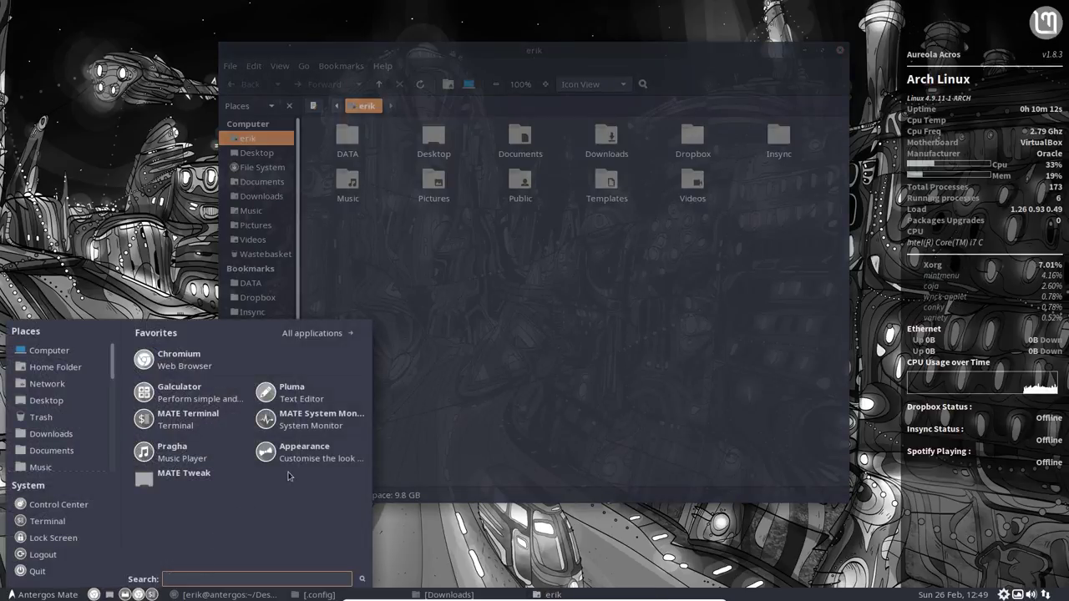
click(301, 455)
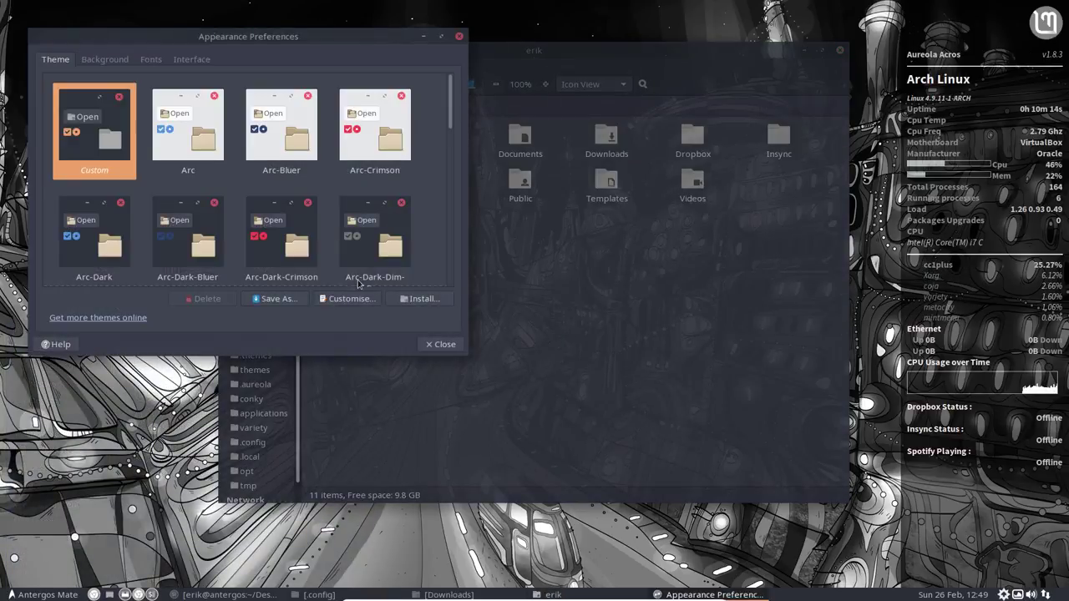
click(349, 298)
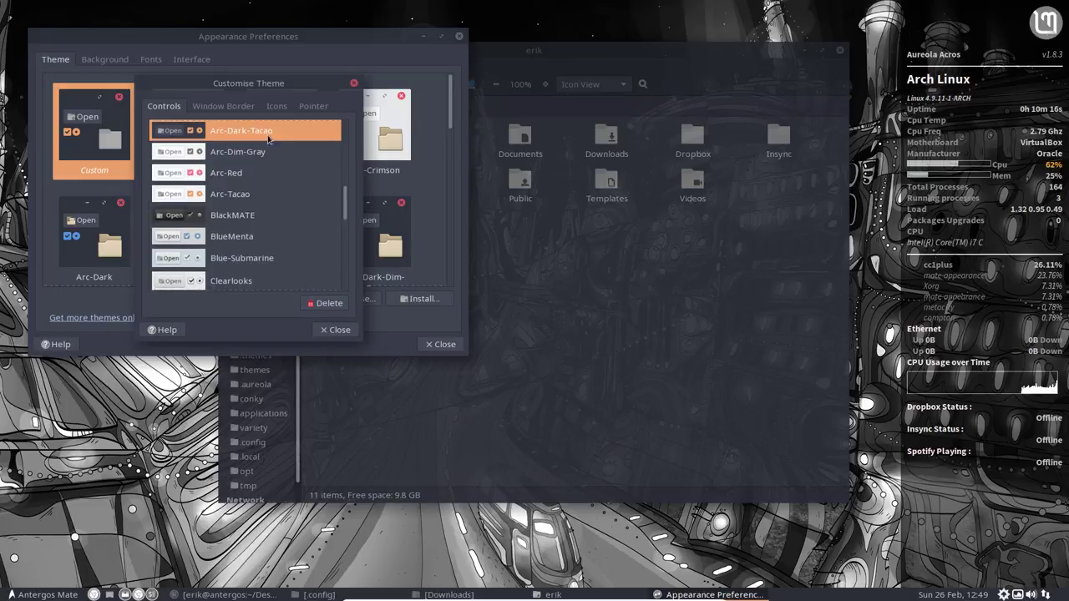
click(277, 107)
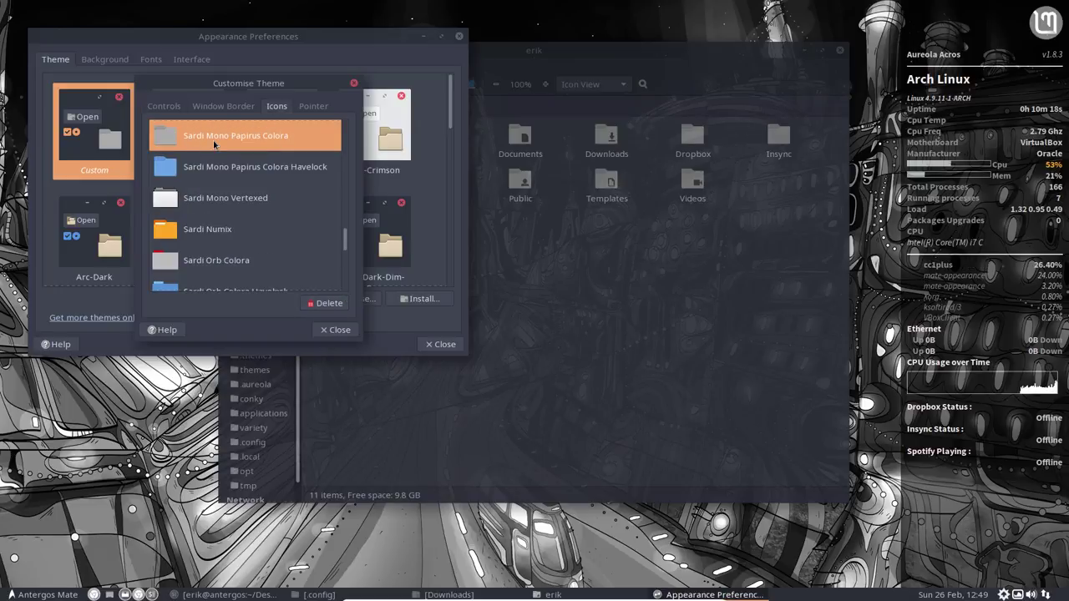
click(353, 83)
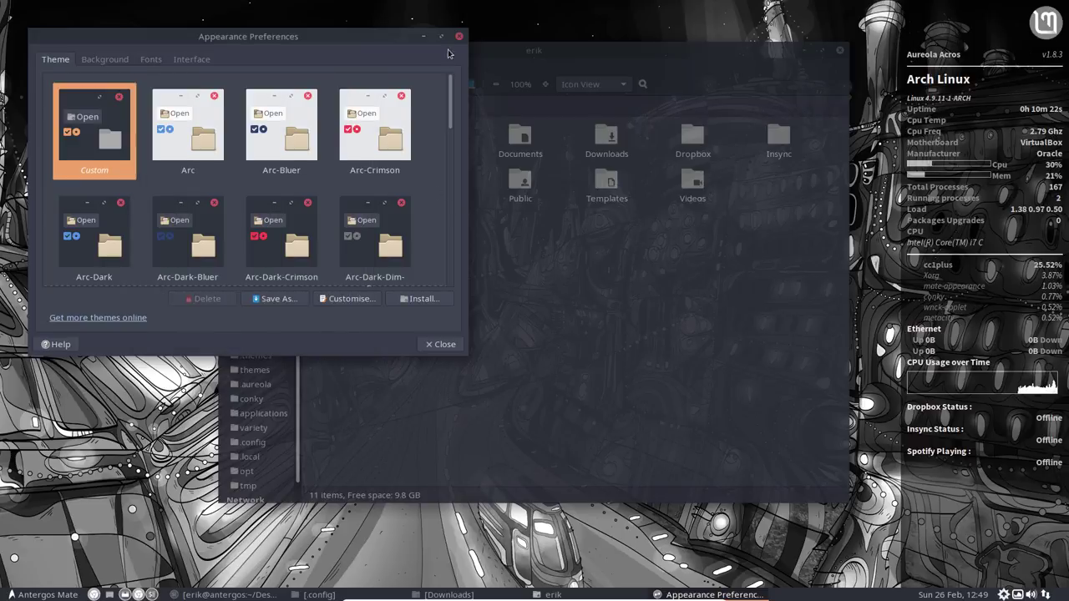
click(458, 36)
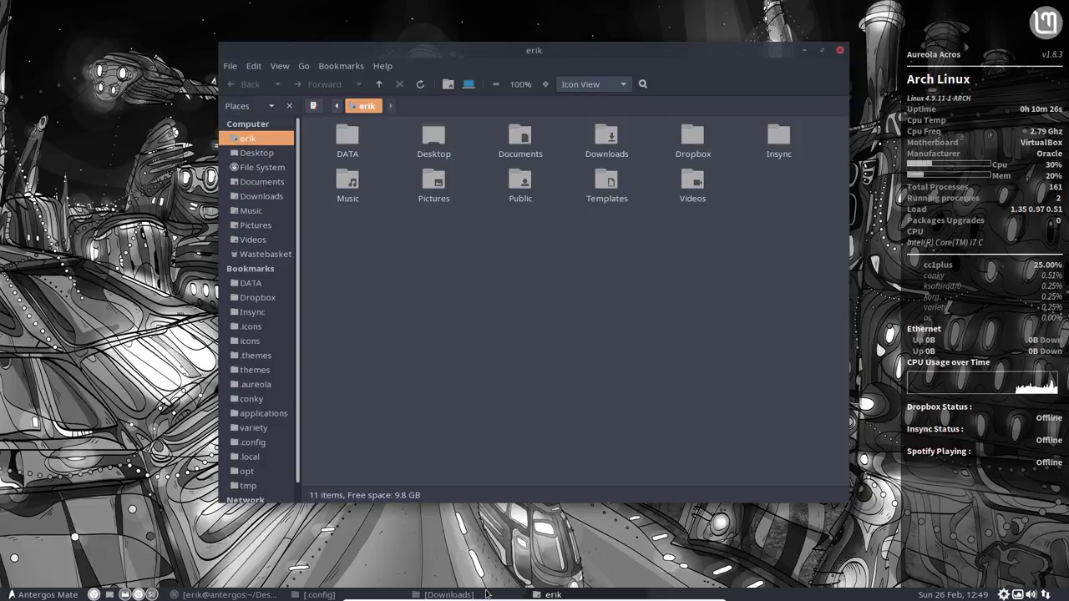
Step: Move the compiz build terminal out of the way and open the .icons folder in the home directory
click(246, 595)
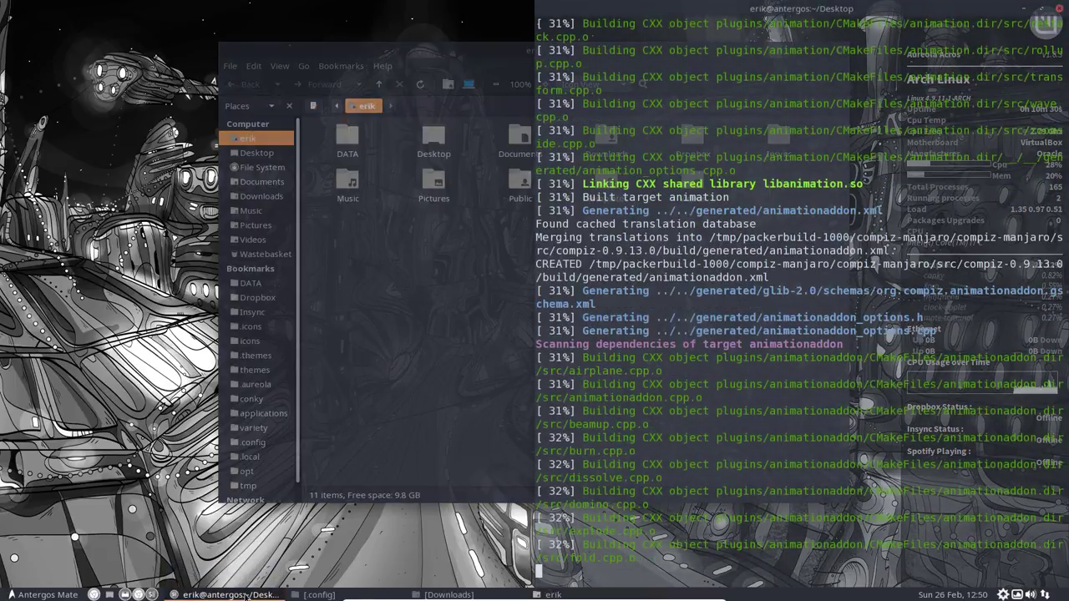
click(247, 594)
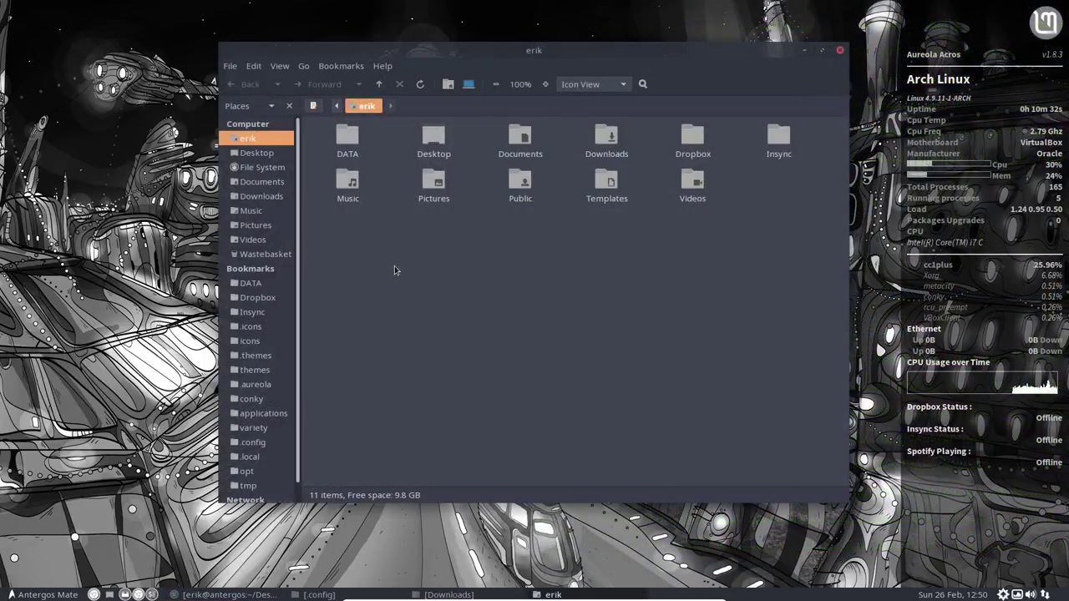
click(256, 327)
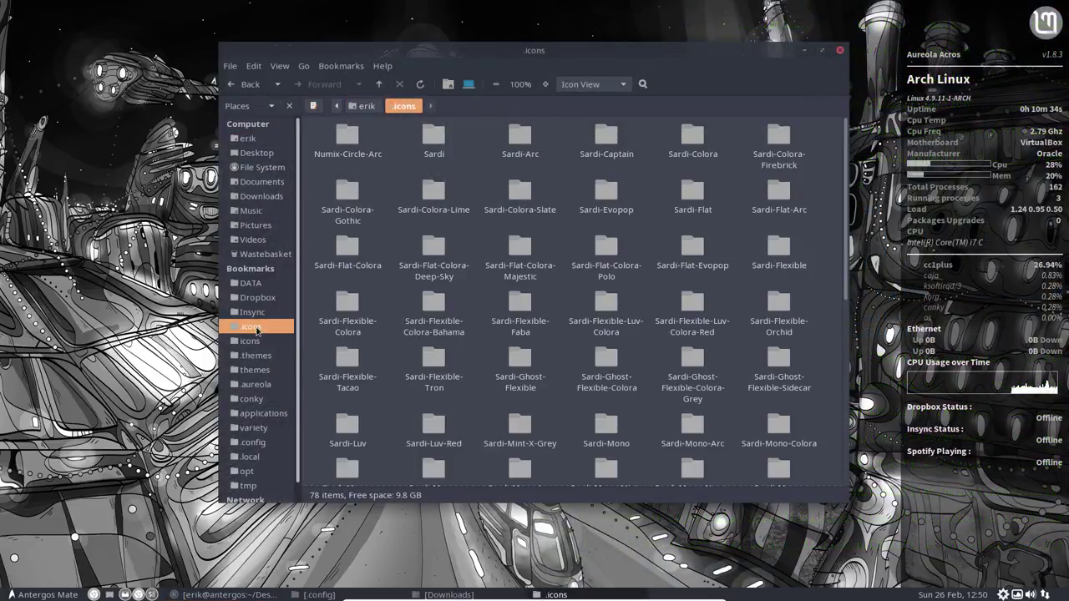
drag(528, 51, 374, 39)
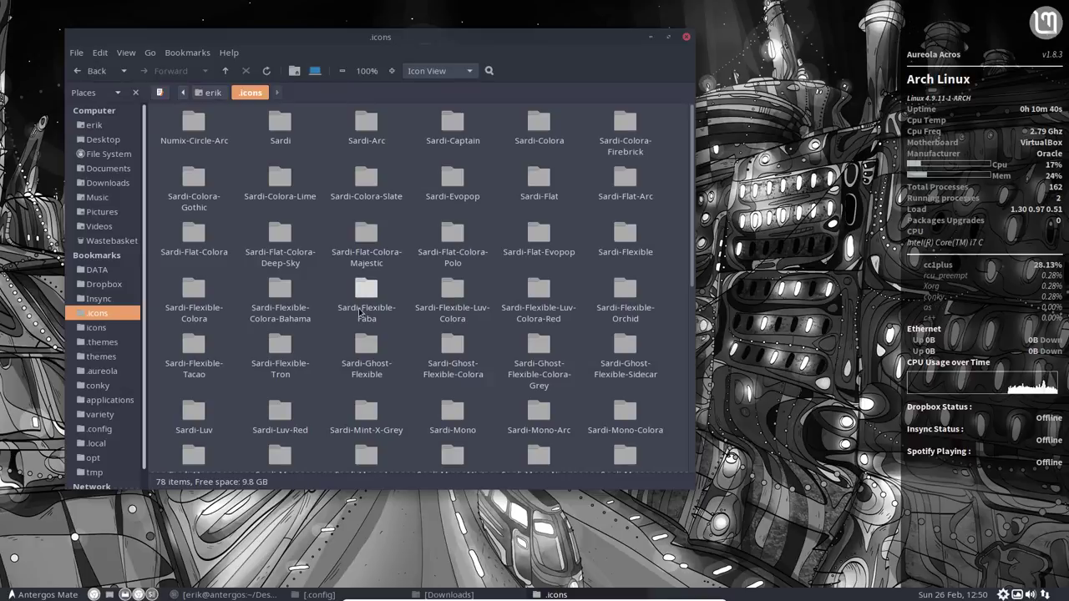
Step: Scroll down the icon themes and open the Sardi-Mono-Papirus-Colora folder
scroll(595, 431, down, 2)
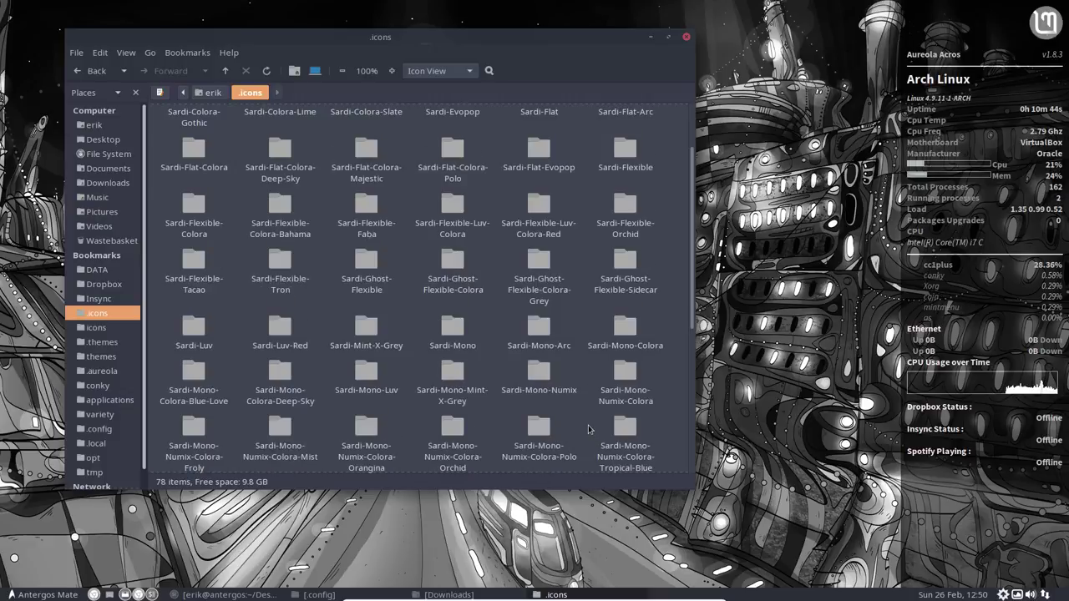
scroll(588, 430, down, 2)
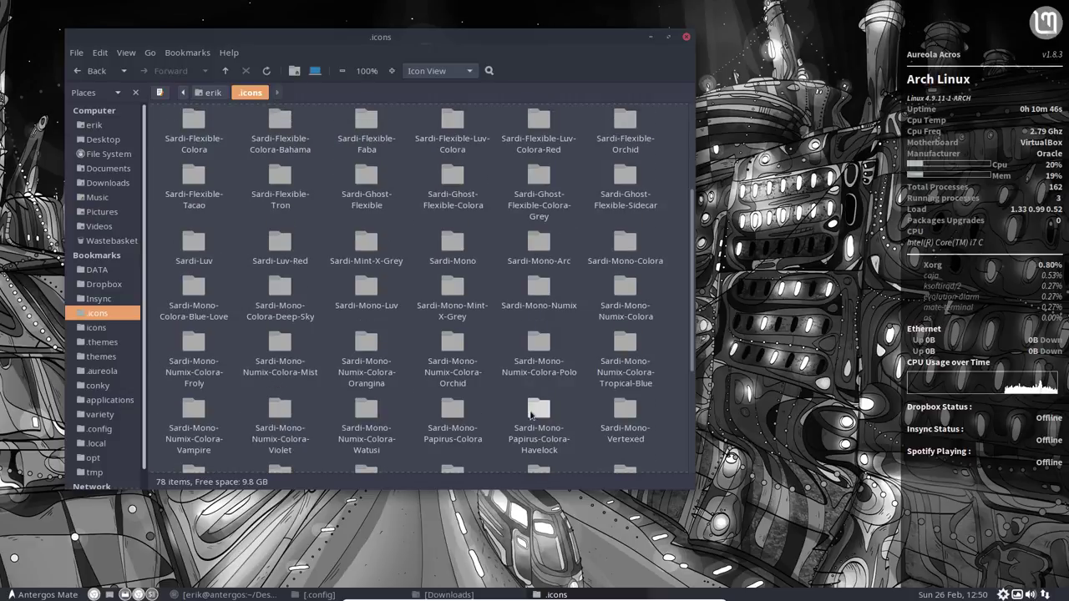
click(544, 435)
scroll(550, 459, down, 1)
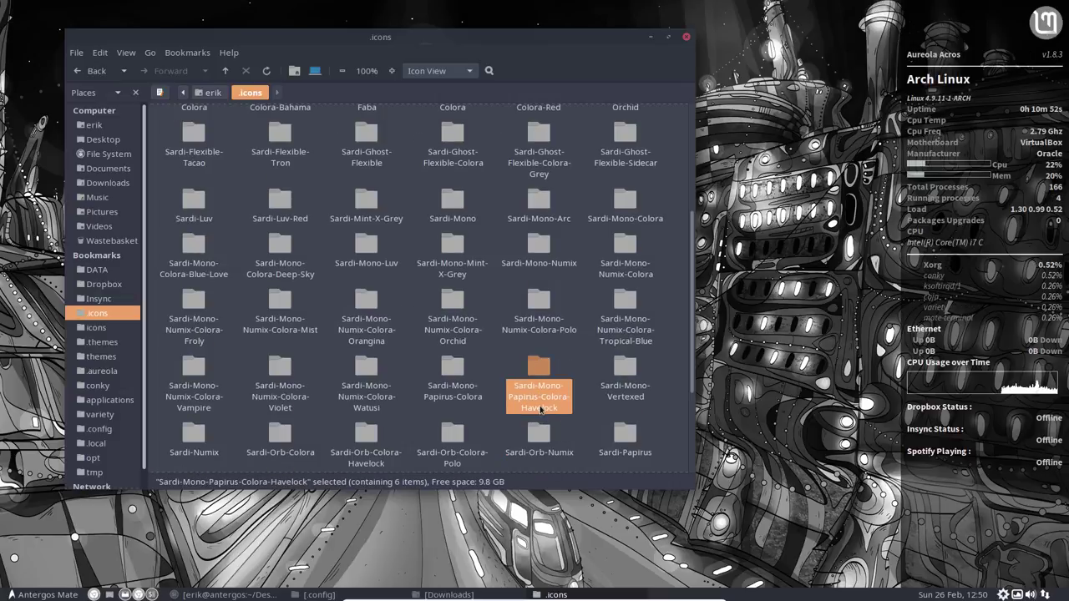
click(453, 373)
double_click(454, 370)
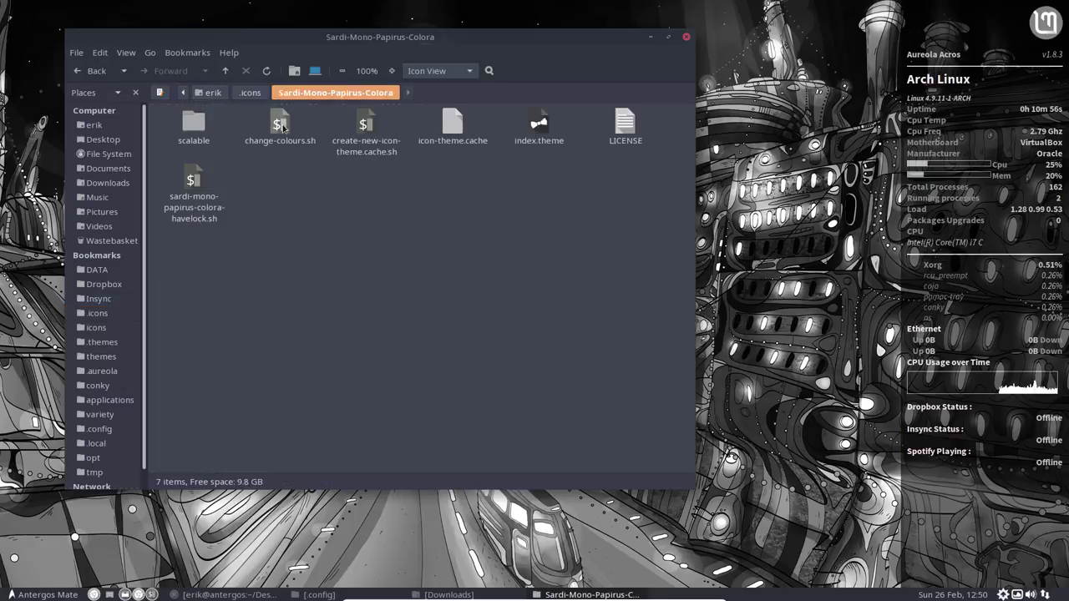
Step: Open change-colours.sh for viewing with Display instead of running it
click(280, 125)
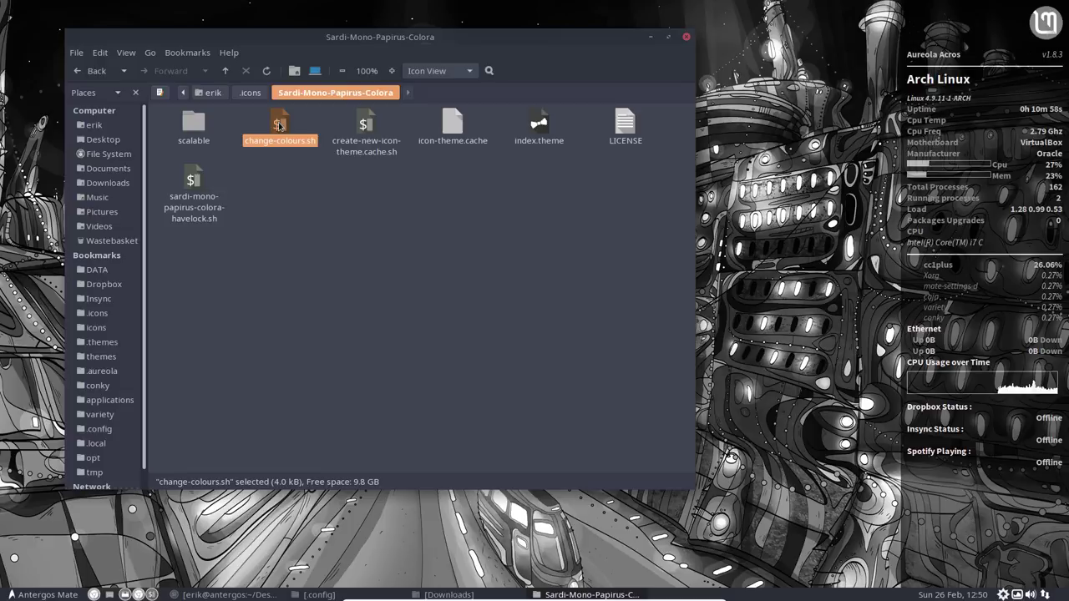
double_click(280, 125)
click(338, 307)
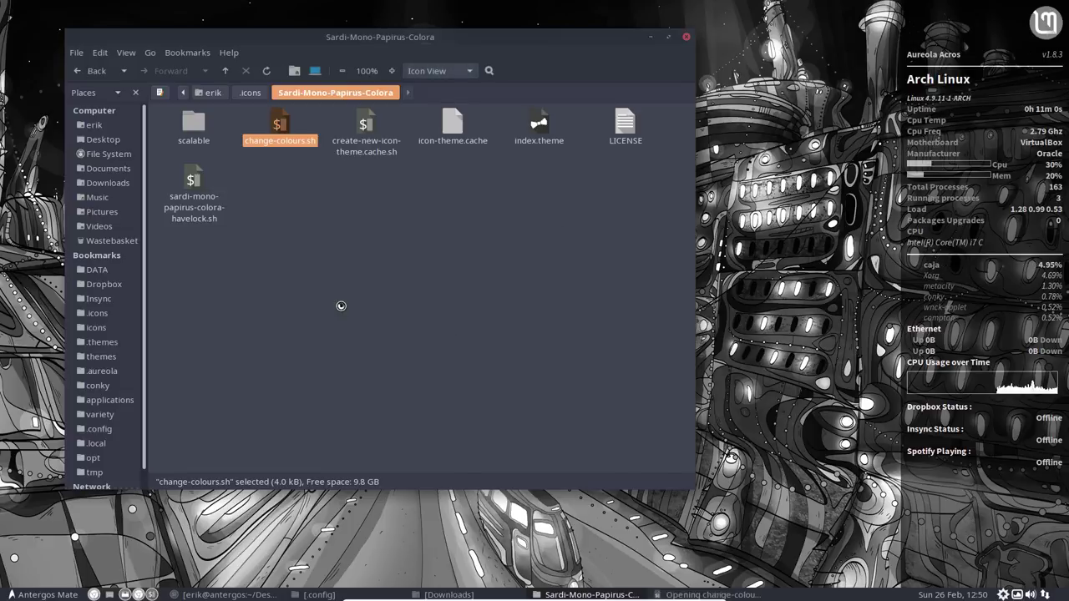
Step: Maximise Sublime Text to read down to the newcolour settings, then bring Caja back to the front
double_click(210, 68)
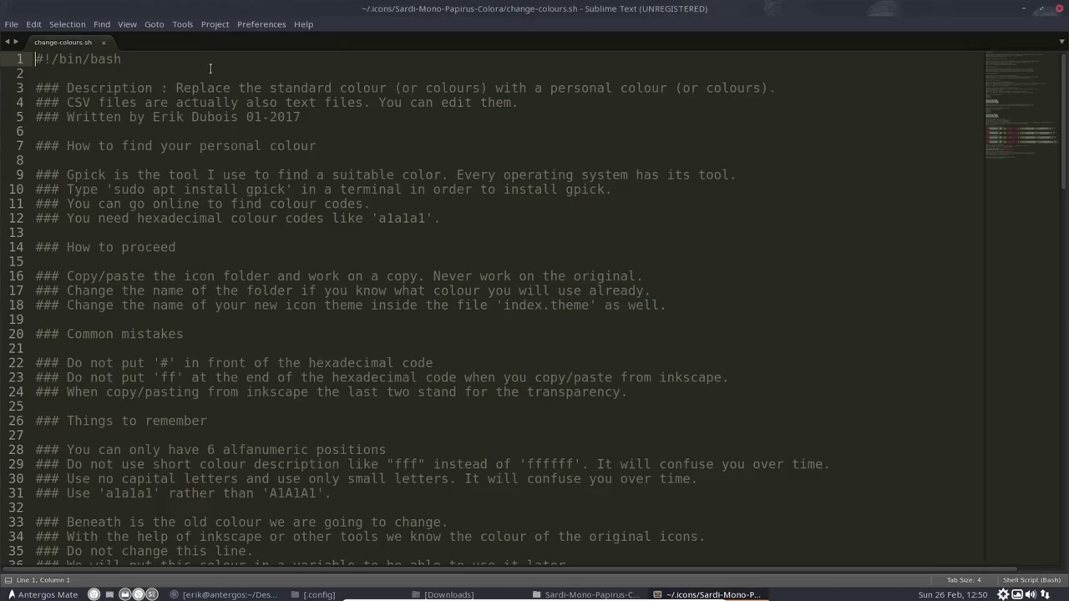
scroll(261, 364, down, 10)
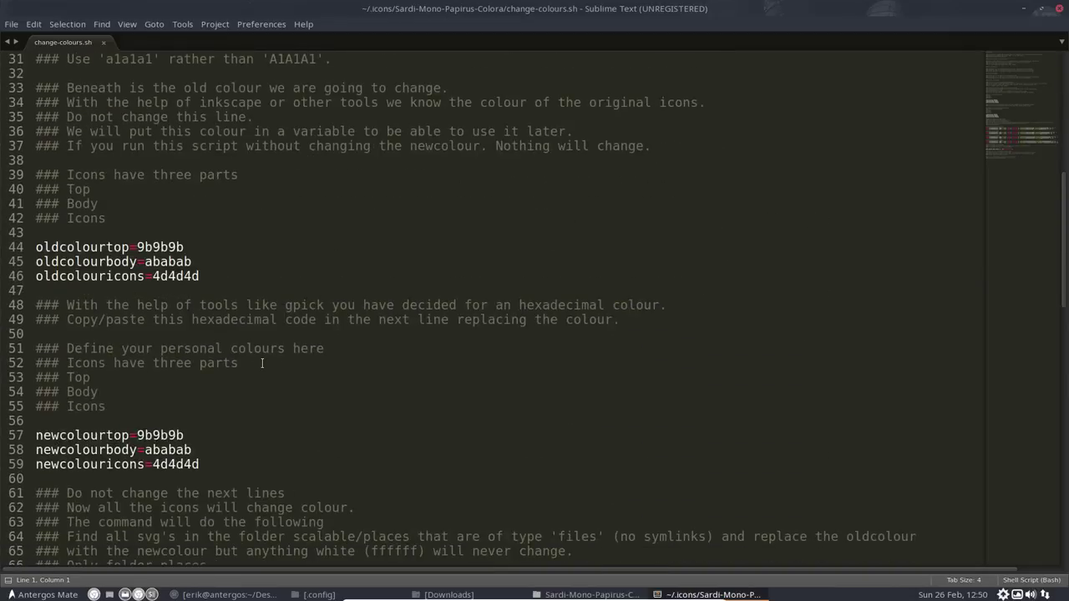
scroll(261, 363, down, 7)
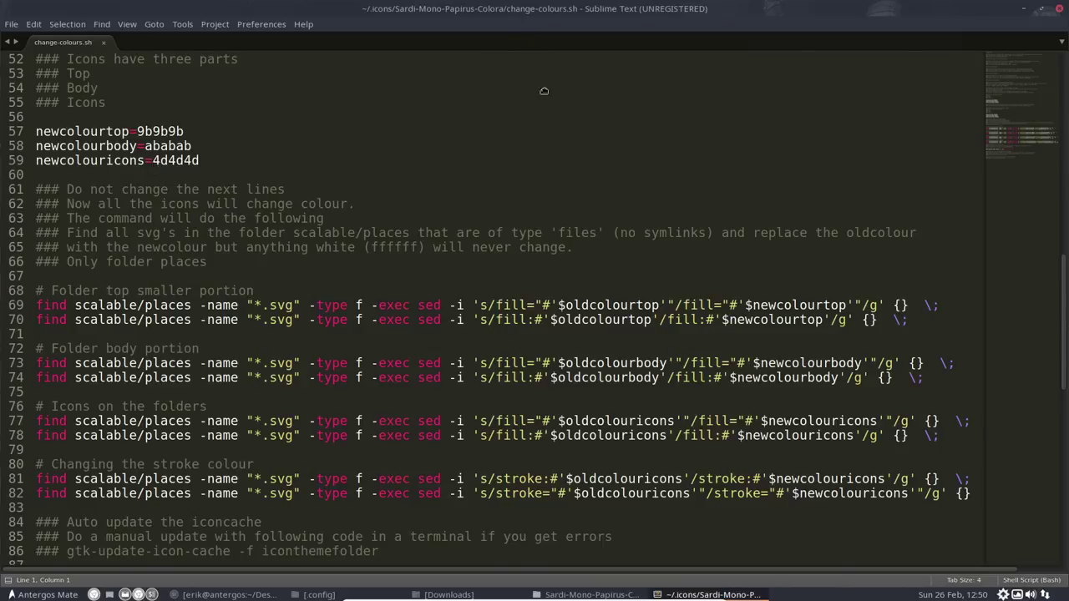
drag(544, 90, 739, 154)
click(194, 122)
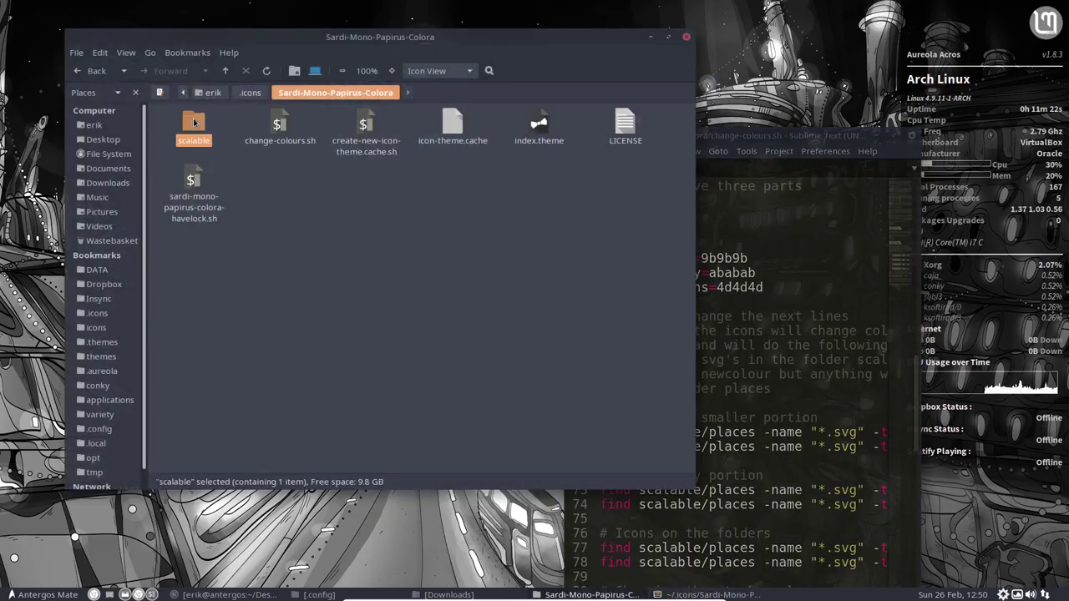
Step: Open the scalable/places icon folder and tile Caja left, Sublime Text right
double_click(194, 122)
double_click(194, 123)
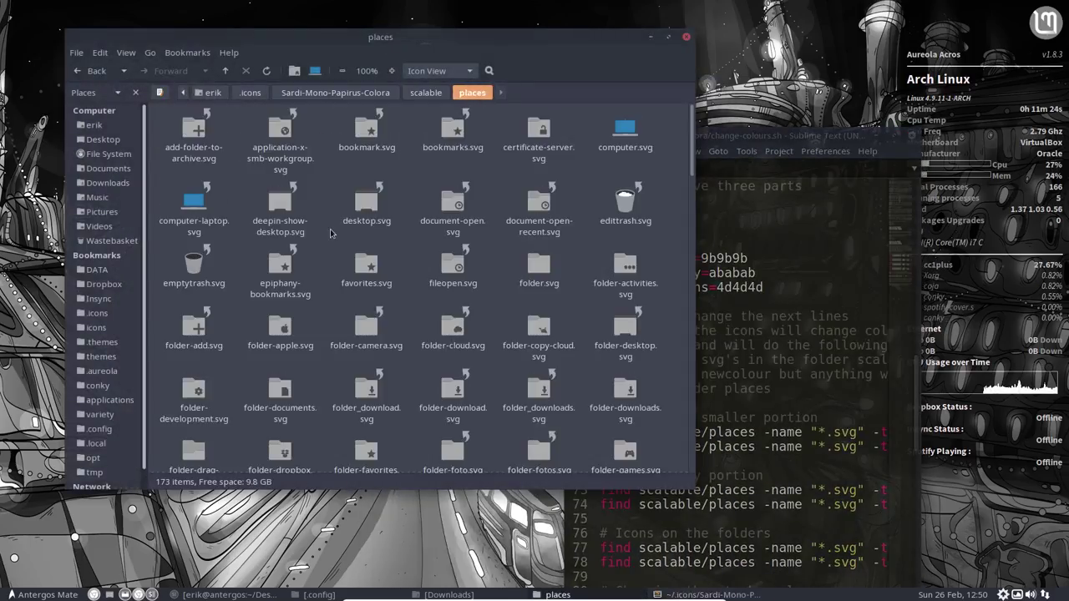
click(366, 267)
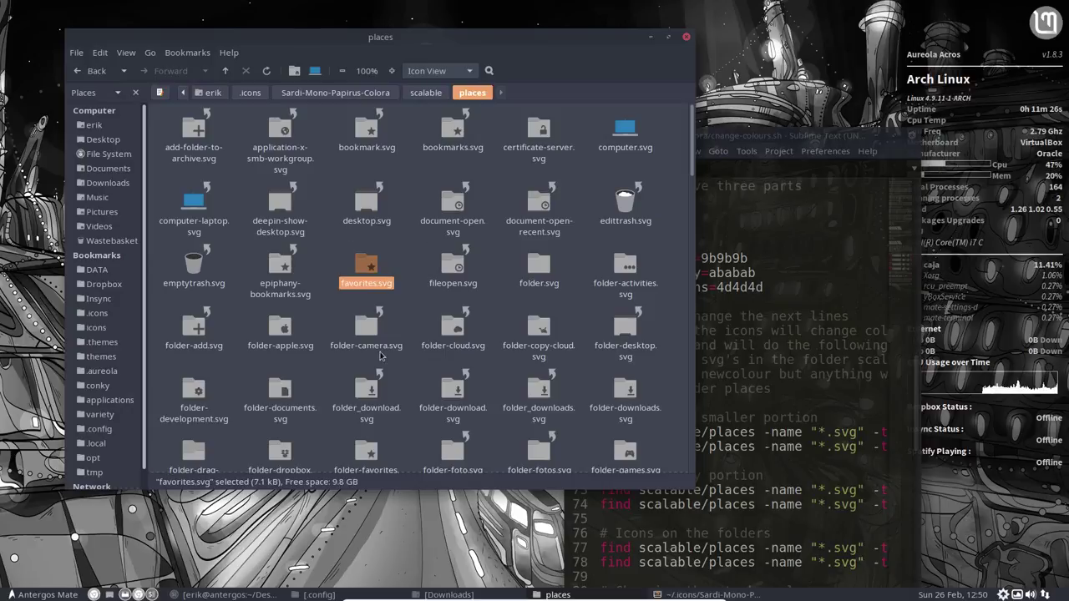
drag(451, 40, 6, 128)
drag(701, 137, 1065, 161)
Step: Compare newcolour lines 57–59 with the grey icons, select 4d4d4d, then close Sublime Text
click(639, 131)
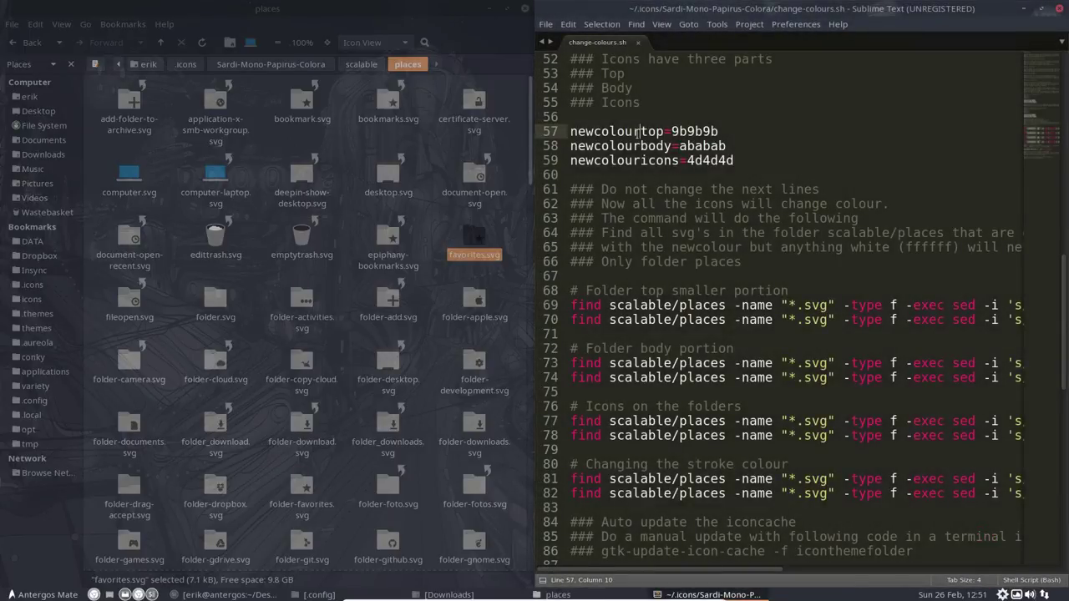
click(636, 146)
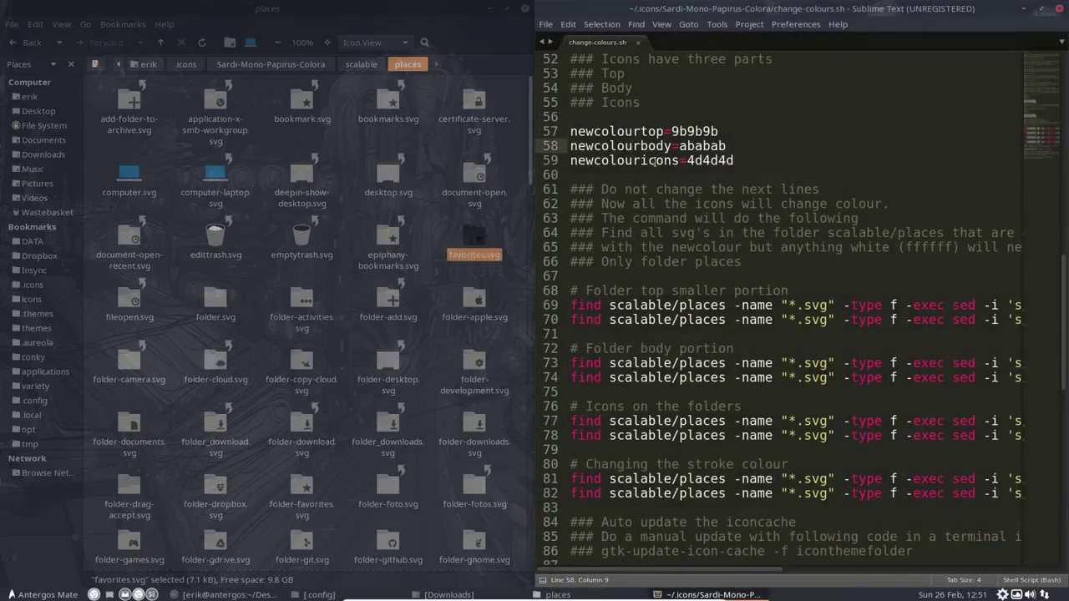
click(654, 160)
click(338, 294)
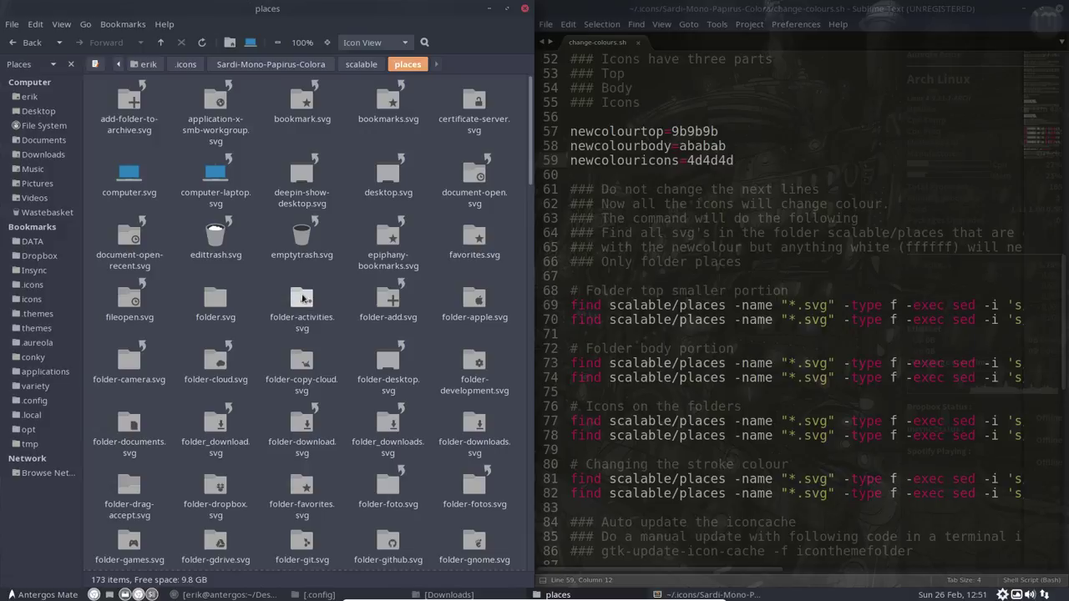
click(689, 161)
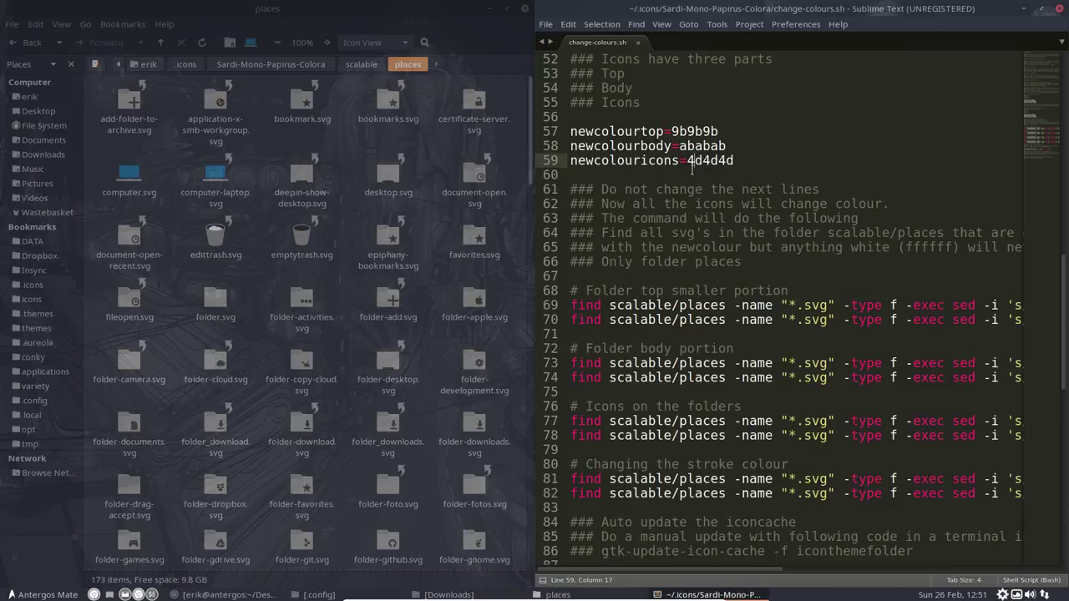
drag(687, 161, 733, 160)
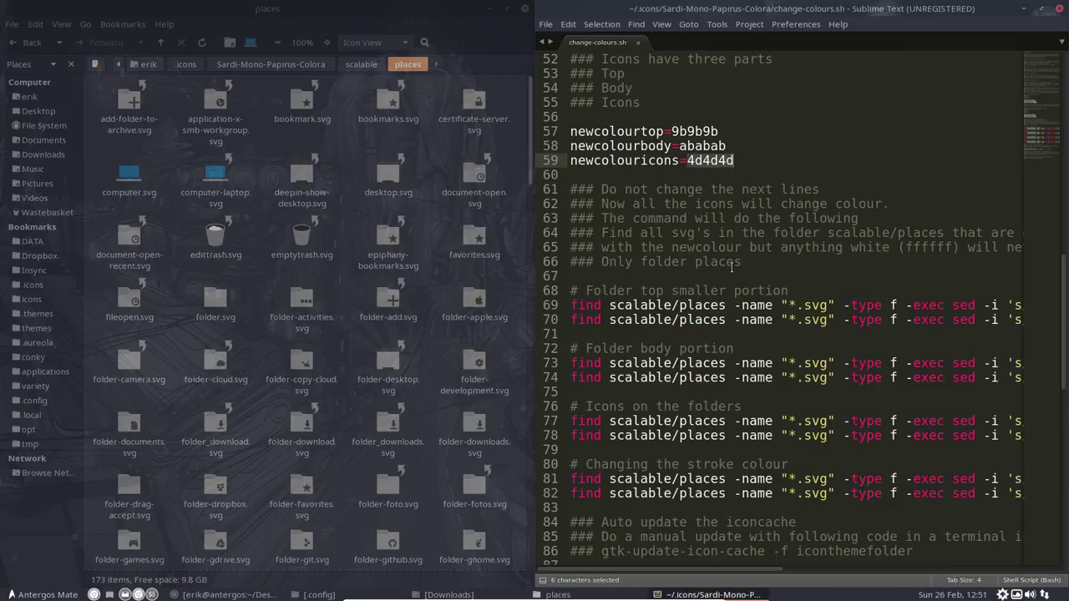
click(1059, 8)
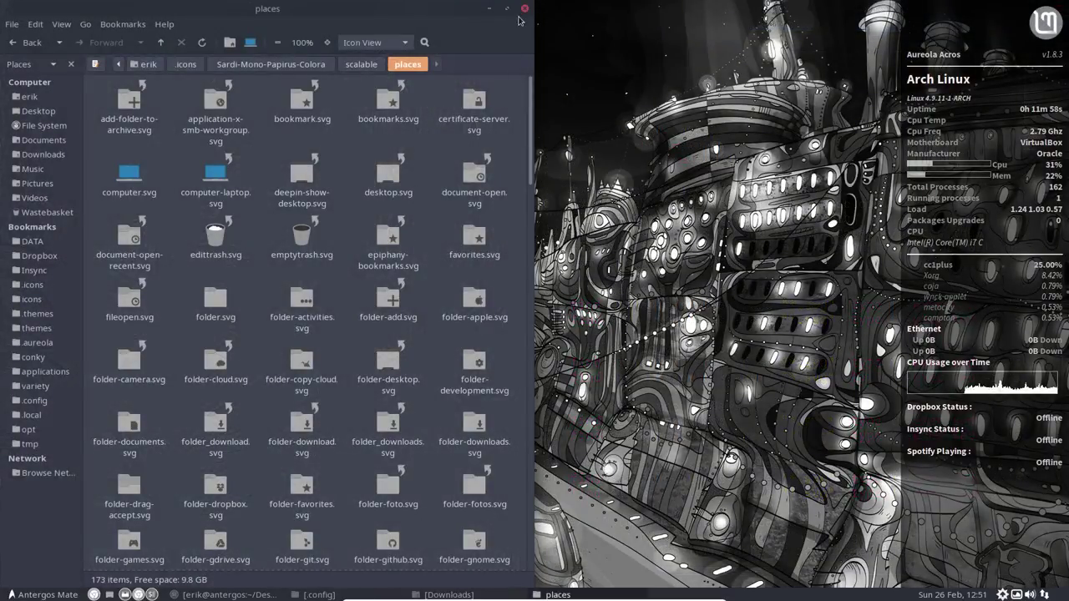
Step: Close the places folder window and bring up the terminal
click(525, 10)
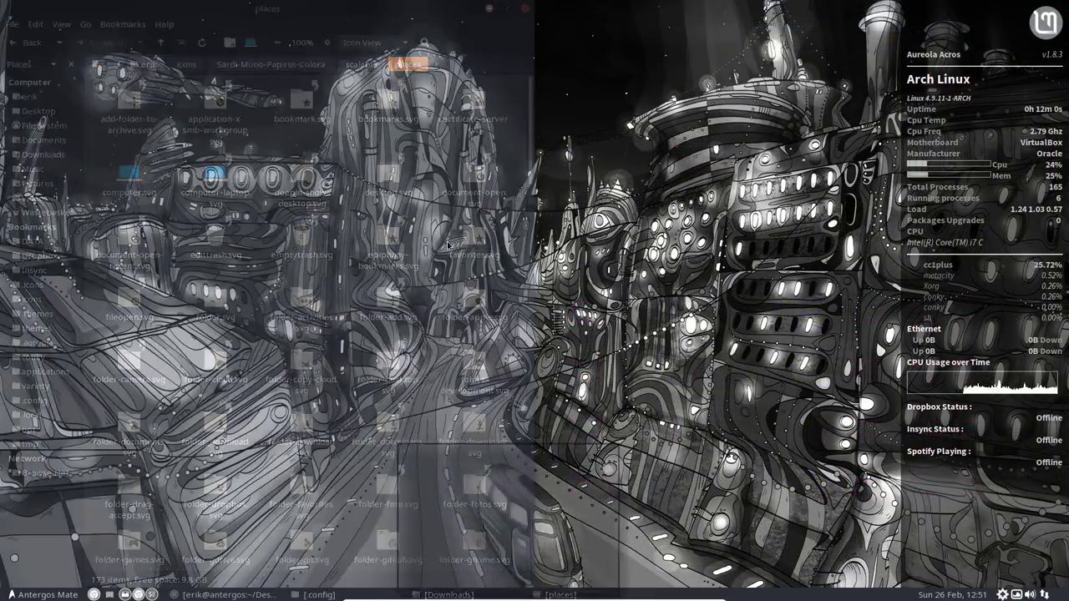
click(233, 594)
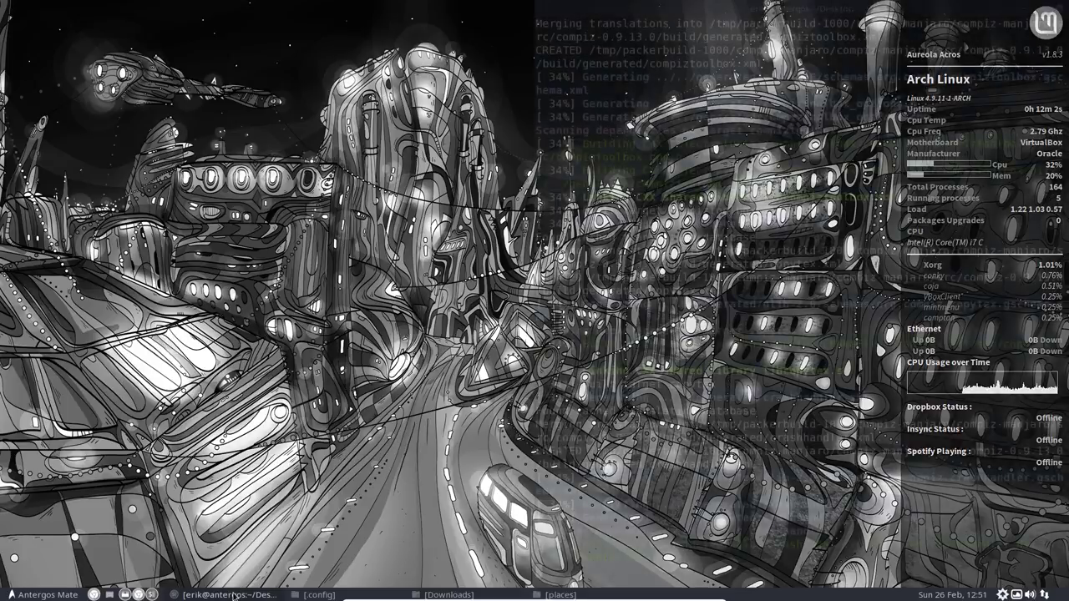
click(236, 595)
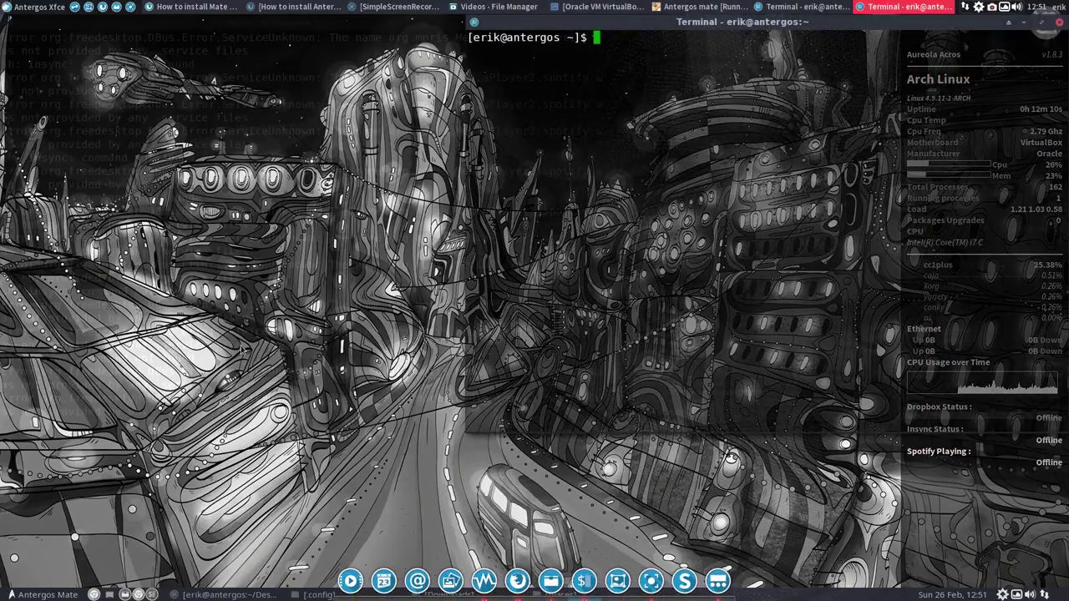
Step: Install gpick with sudo pacman -S gpick, entering the administrator password, then close the terminal
text(sudo pam)
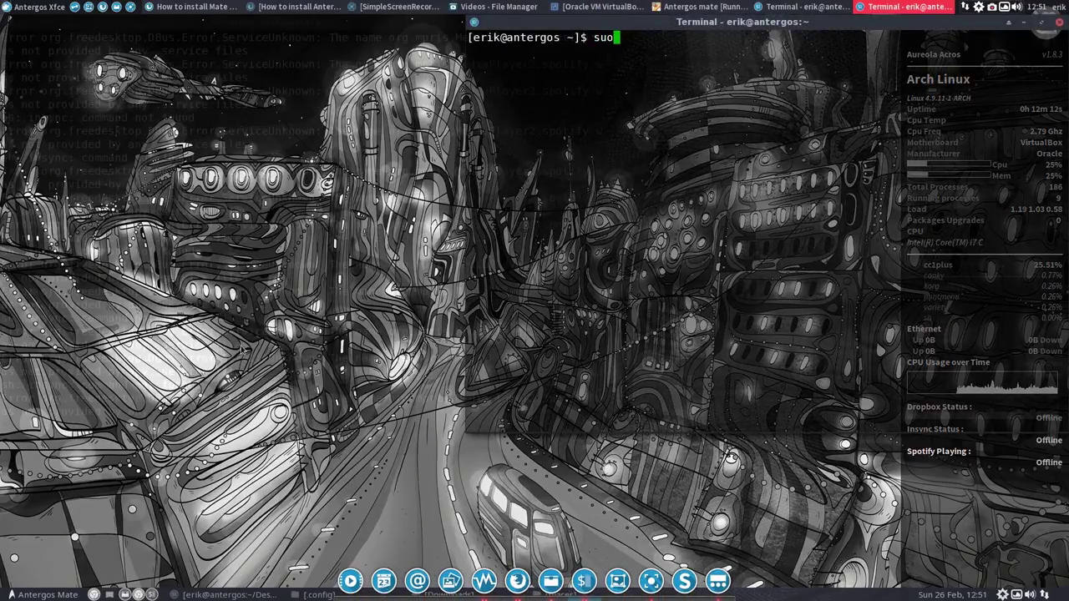
key(BackSpace)
text(cman )
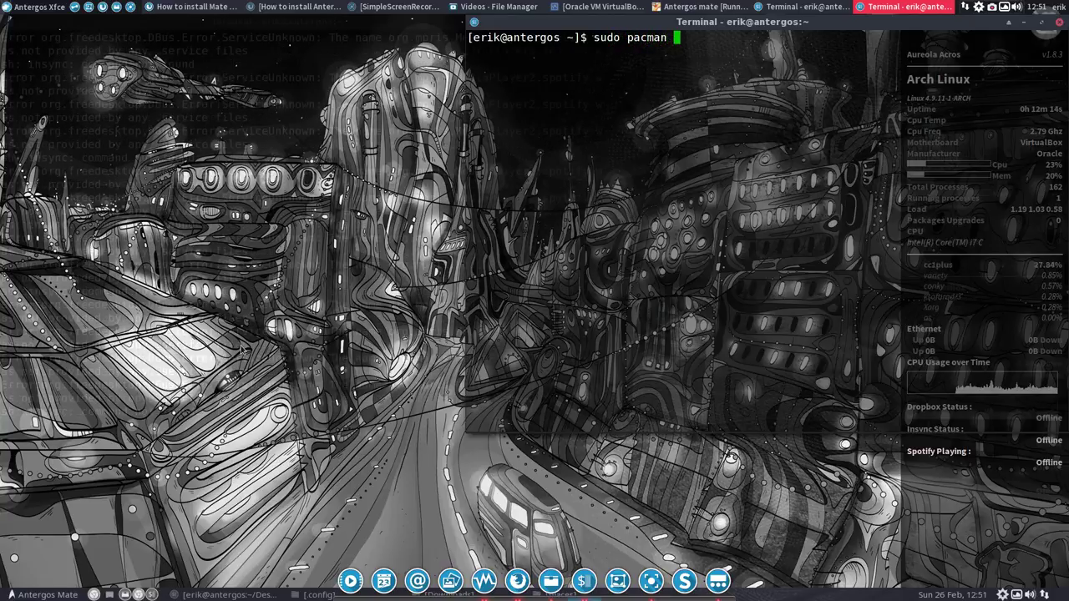
text(-S gpick)
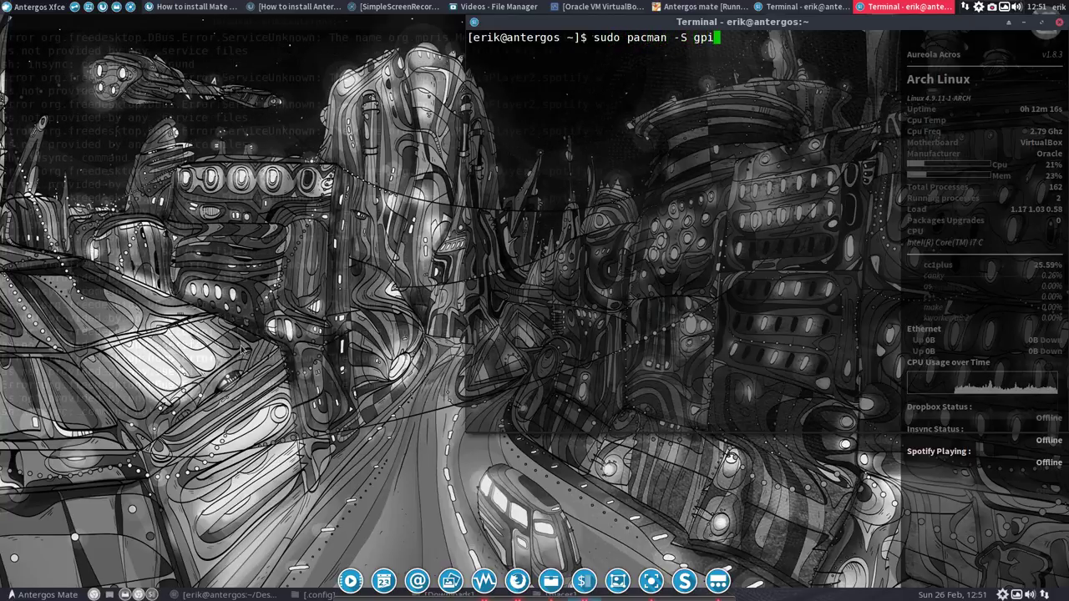
key(Return)
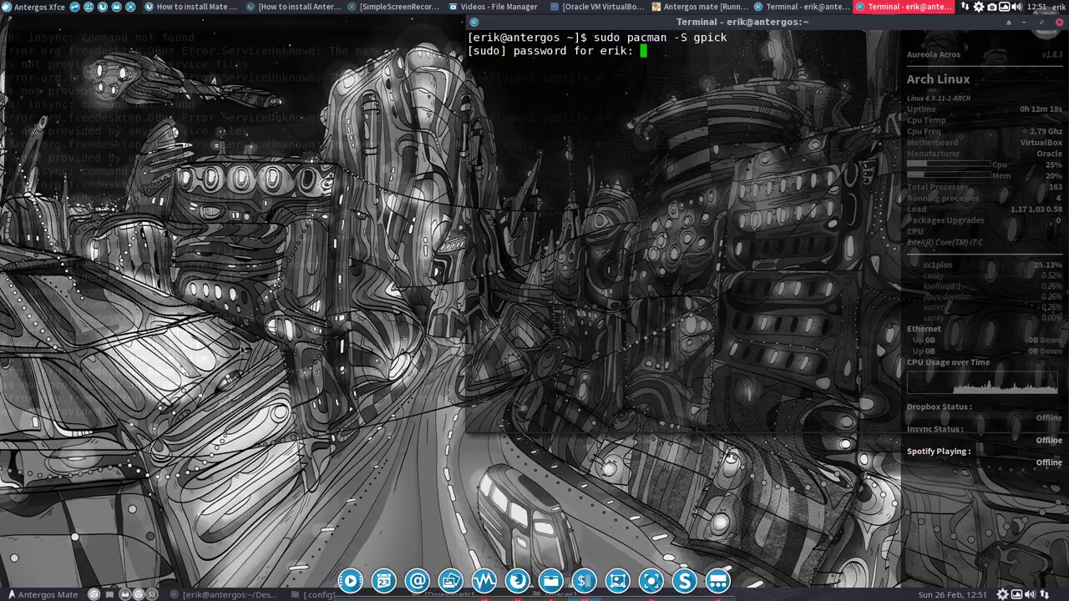
key(Return)
key(Return)
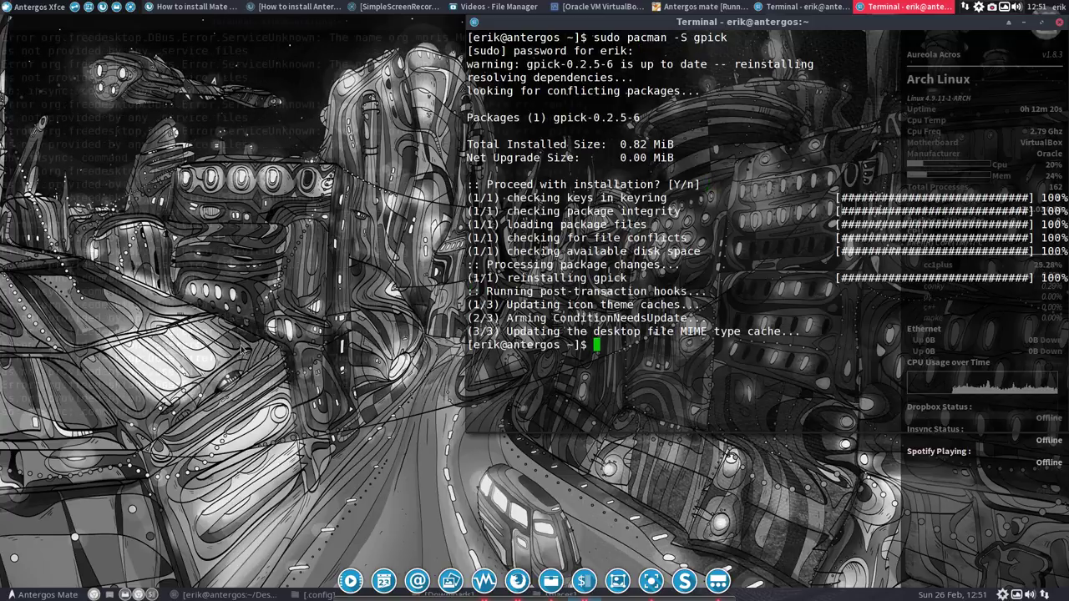
click(1058, 23)
key(super)
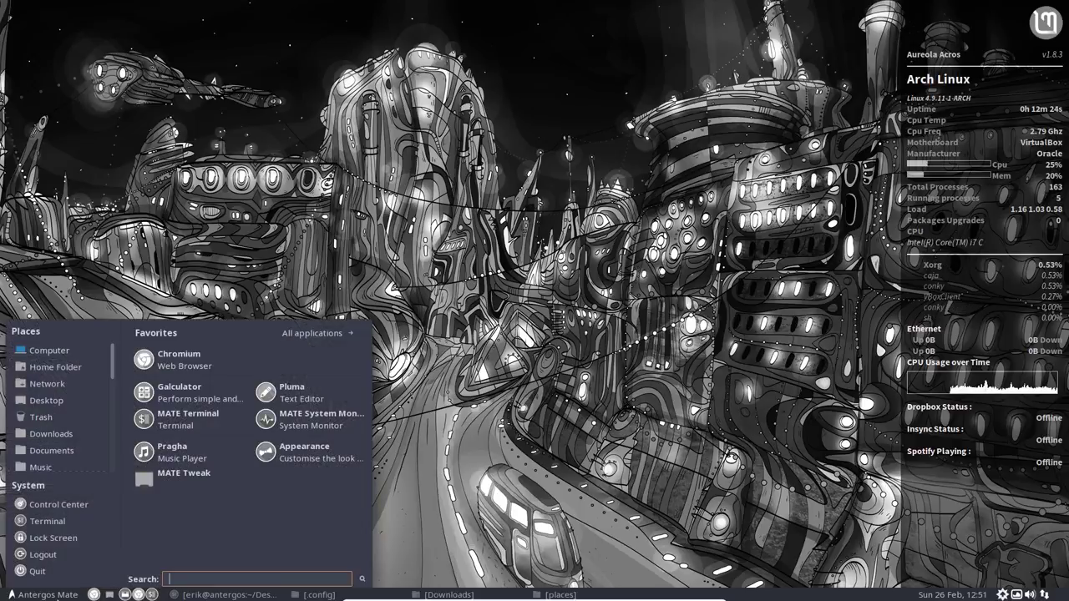
Step: Launch Gpick and move and enlarge its window
text(gpick)
key(Return)
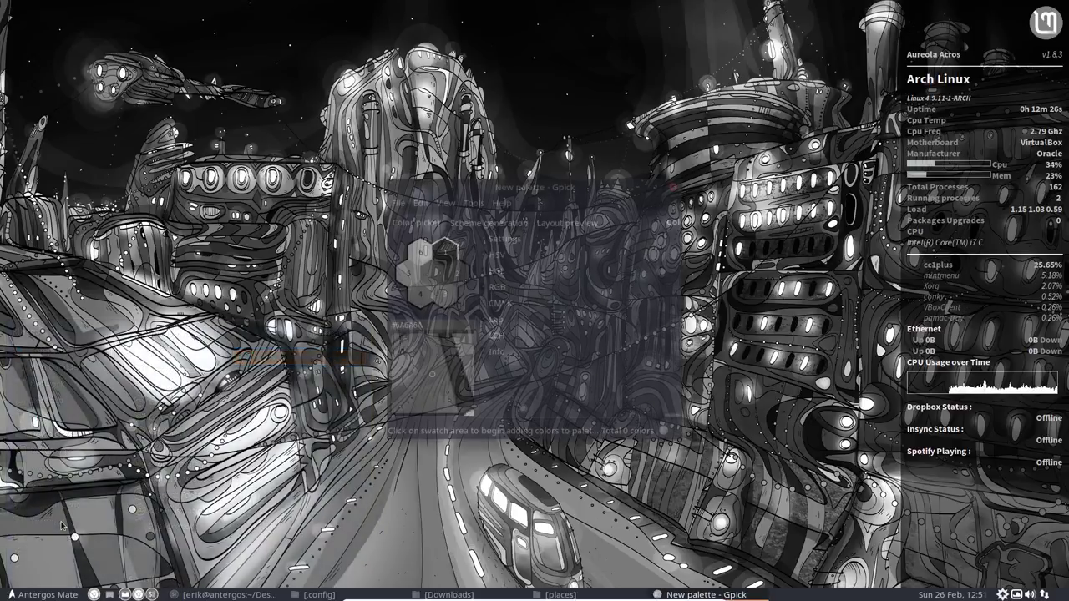
drag(551, 186, 488, 135)
drag(621, 393, 856, 417)
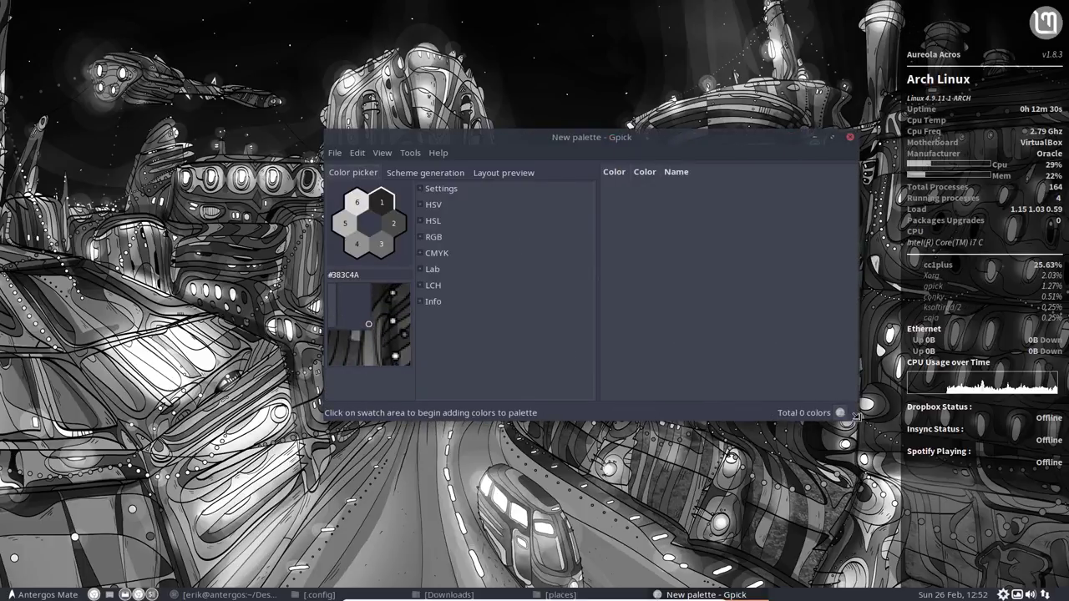
Step: Sample grey shades from the wallpaper into the Gpick palette
click(385, 257)
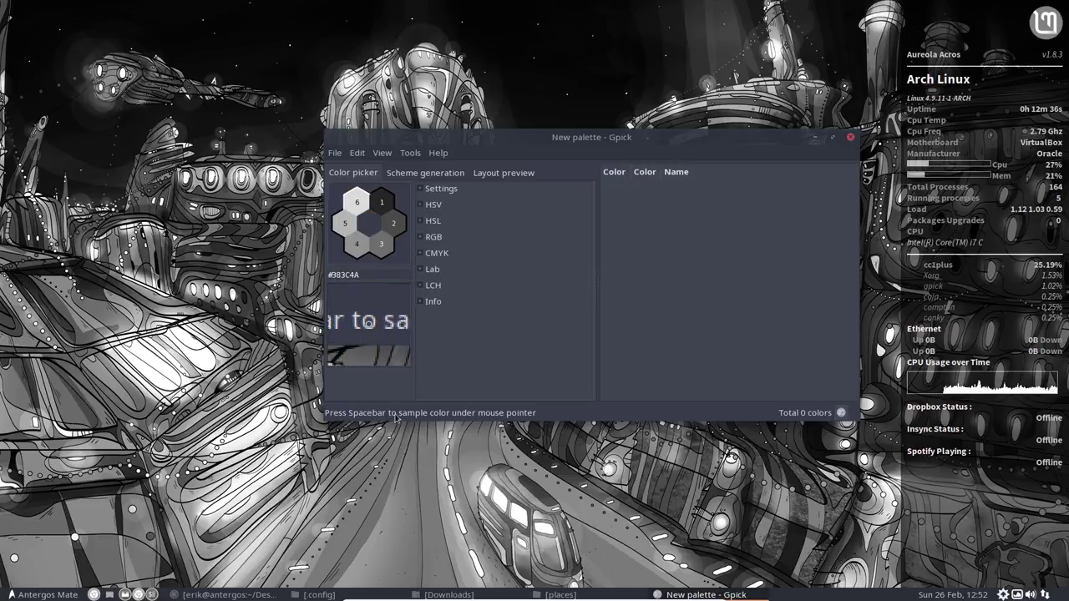
key(Tab)
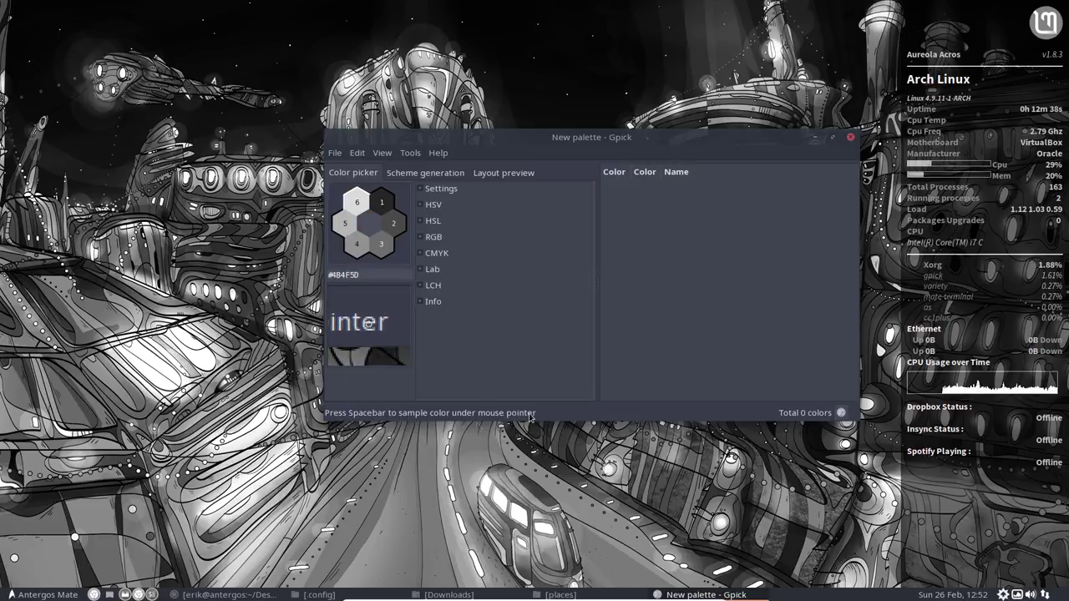
key(space)
key(space)
key(space)
key(space)
key(space)
key(space)
key(space)
key(space)
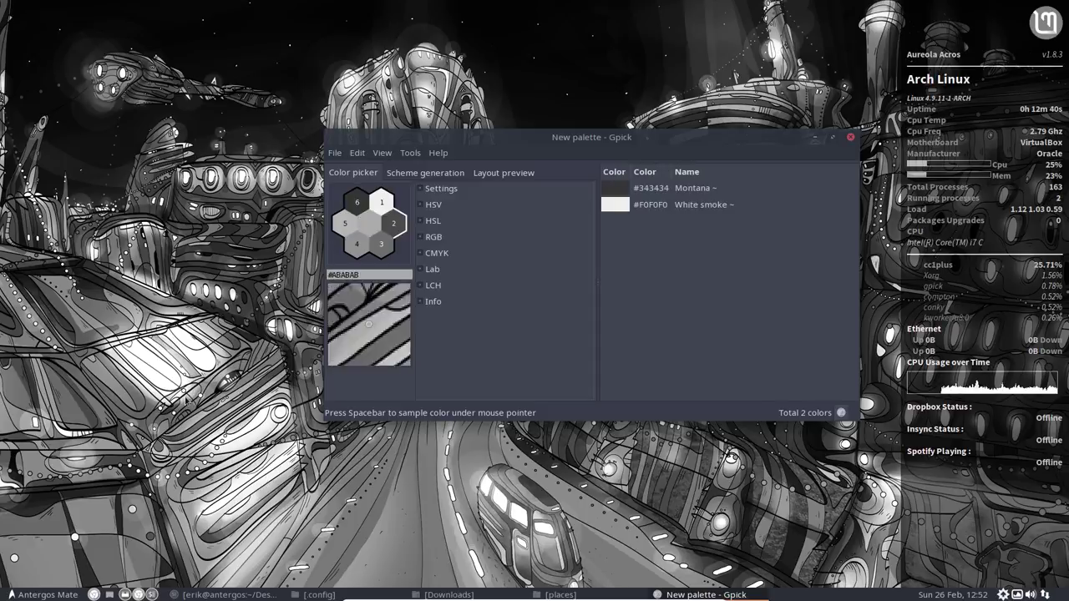
key(space)
key(space)
key(space)
key(space)
key(space)
key(space)
key(space)
key(space)
key(space)
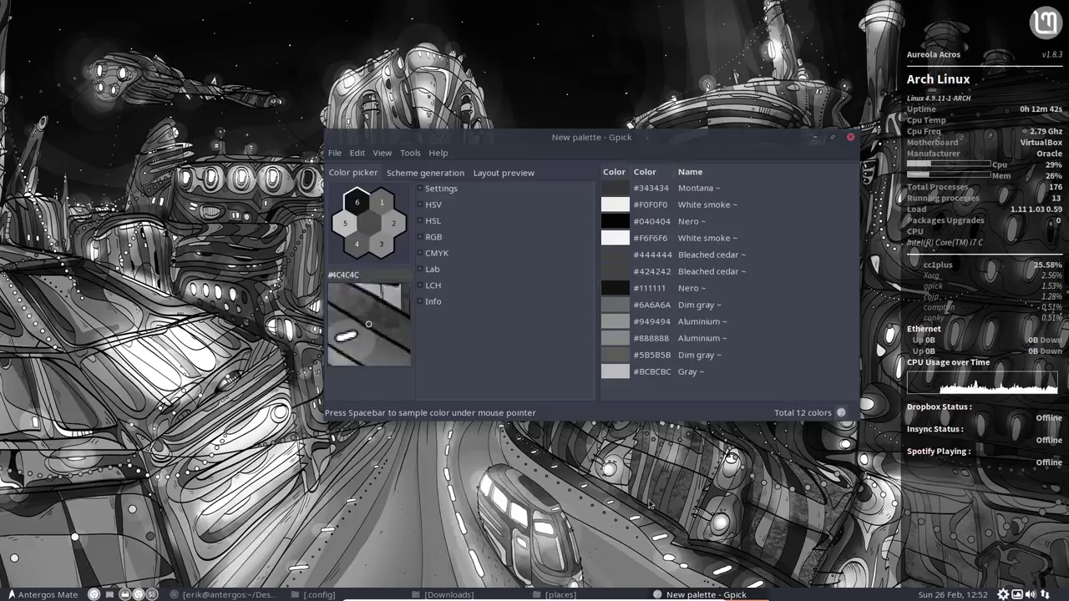
key(space)
key(space)
key(space)
key(space)
key(space)
key(space)
key(space)
key(space)
key(space)
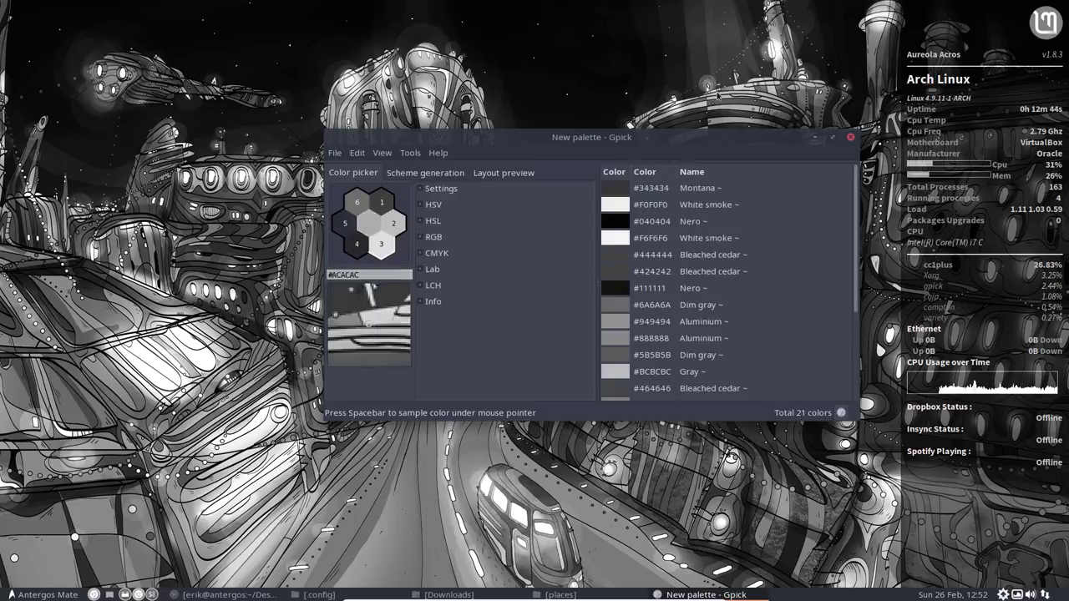
key(space)
key(space)
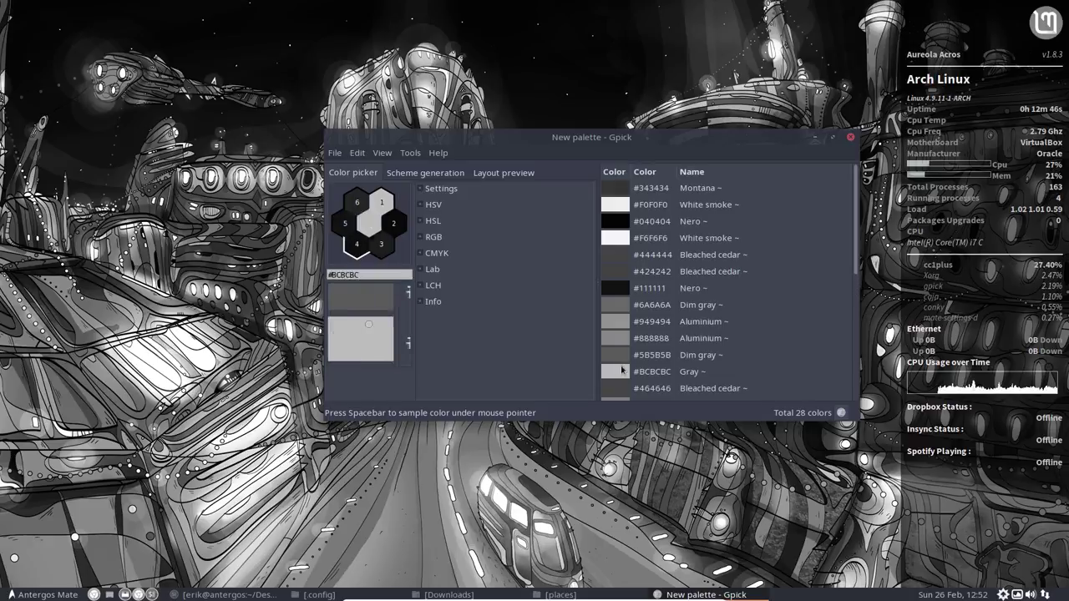
Step: Reposition and enlarge the palette window to show the 28 sampled greys
scroll(662, 355, down, 5)
drag(662, 133, 413, 17)
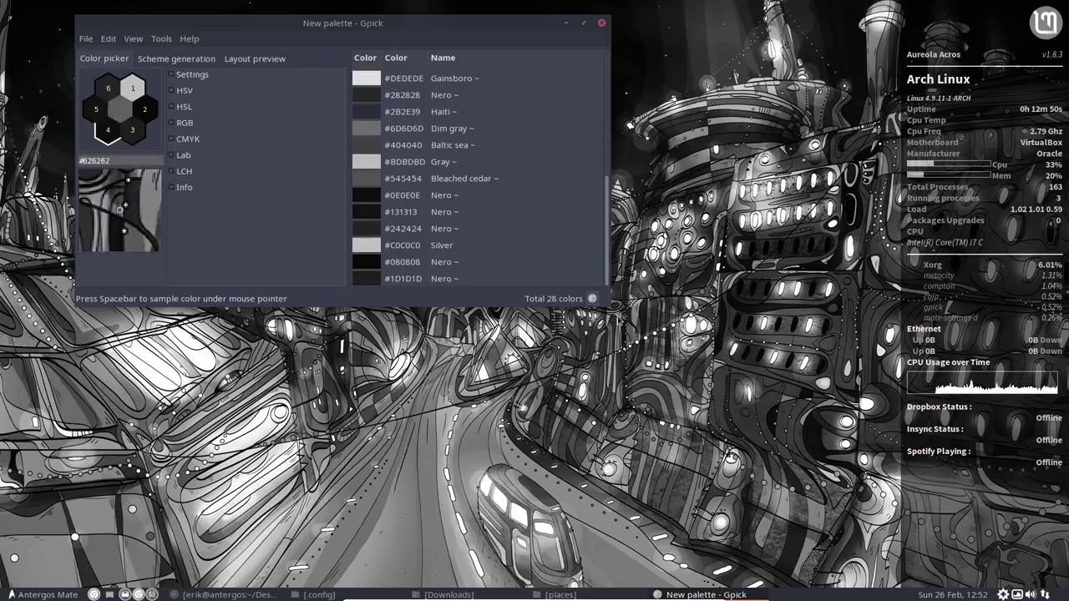
drag(607, 300, 688, 531)
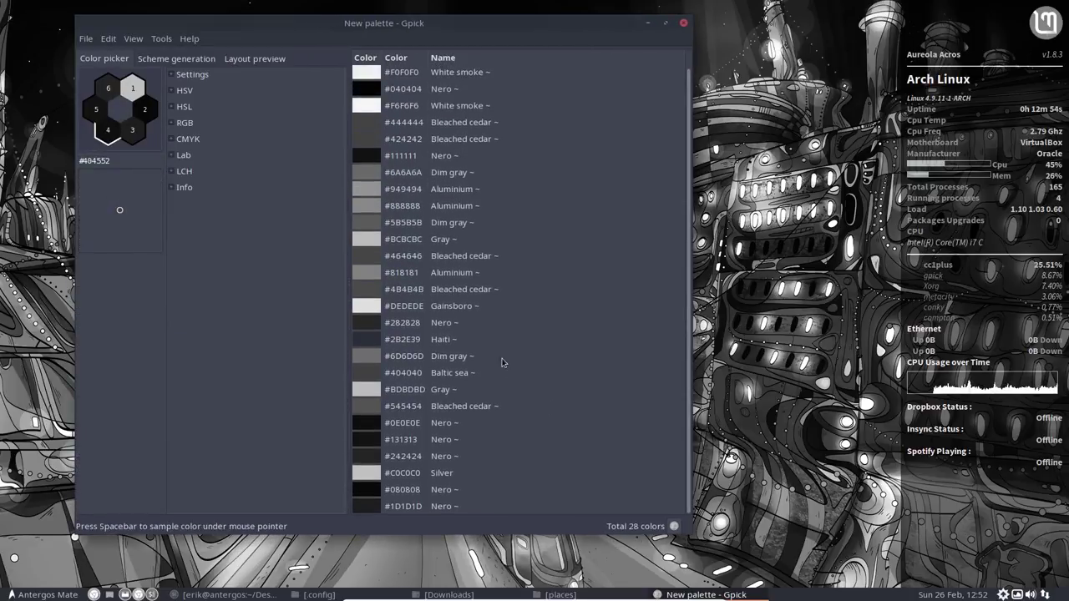
drag(387, 38, 366, 43)
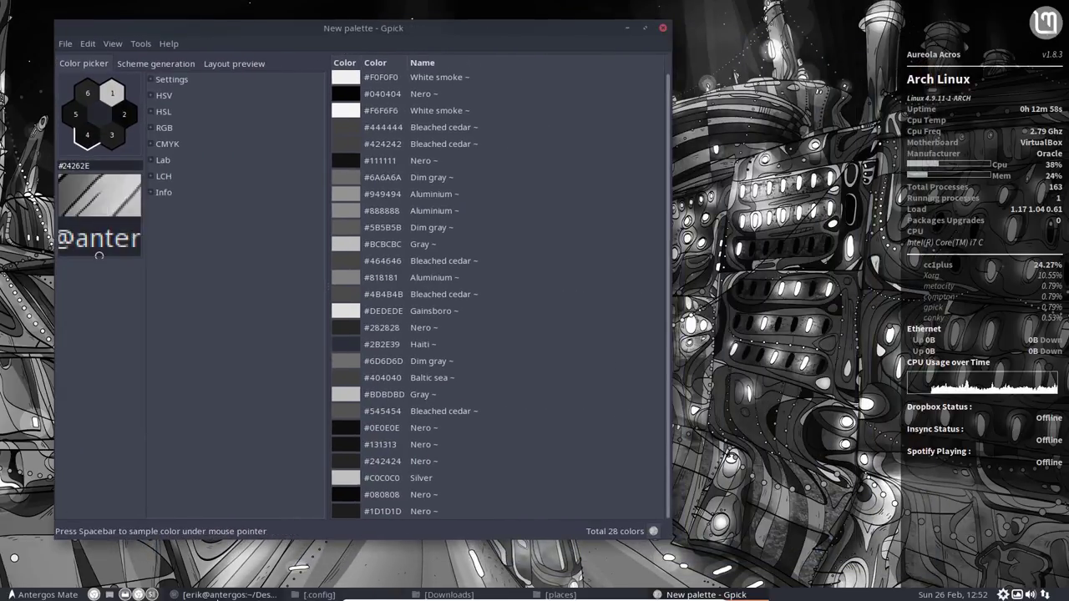
click(227, 594)
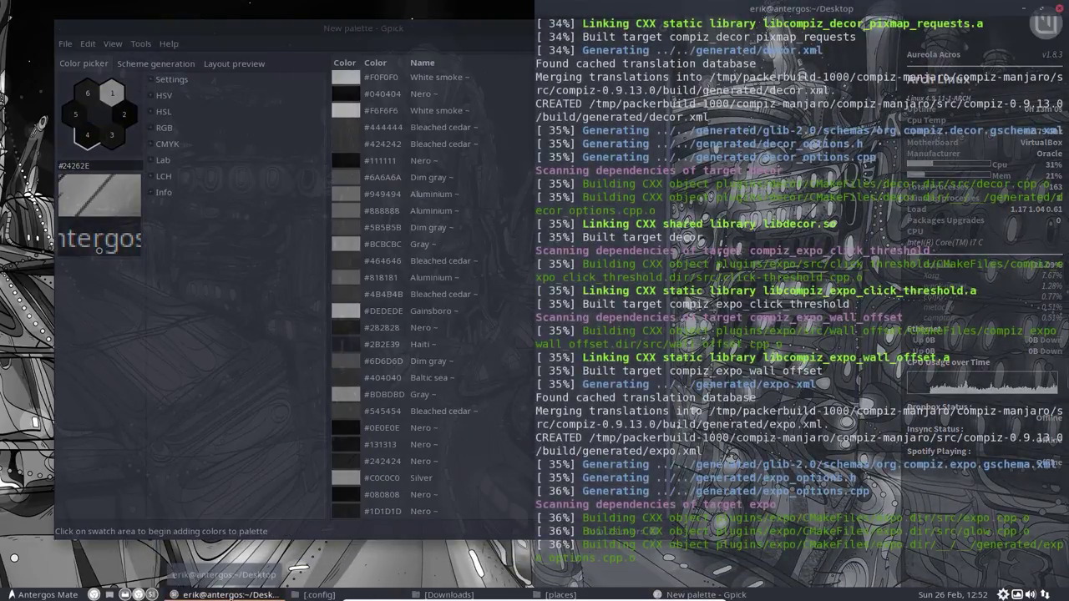
Step: Open folder-image.svg from the places folder with Inkscape Vector Graphics Editor
click(227, 595)
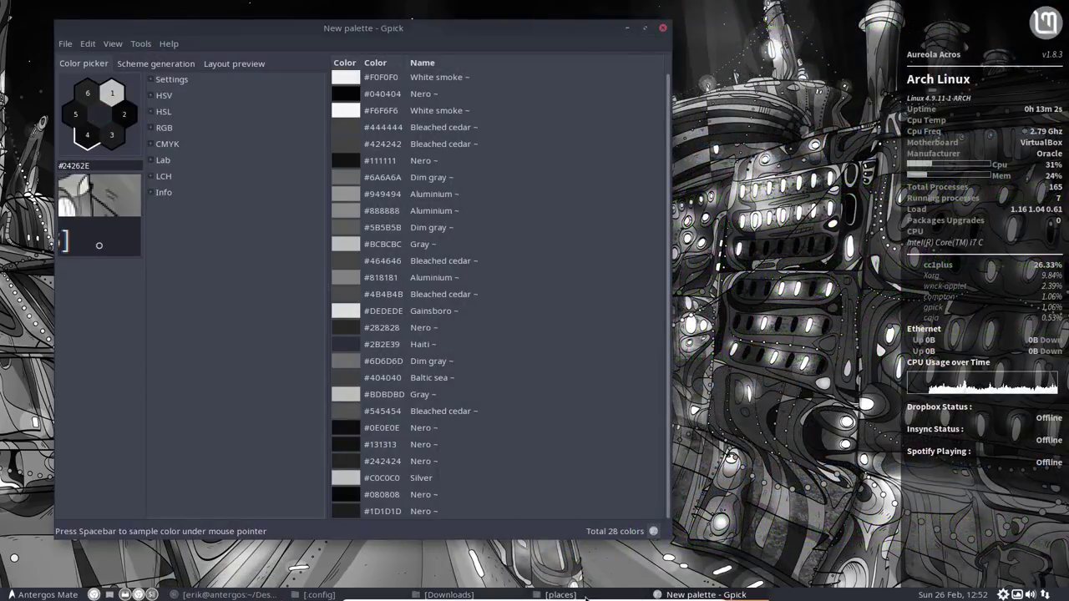
click(583, 595)
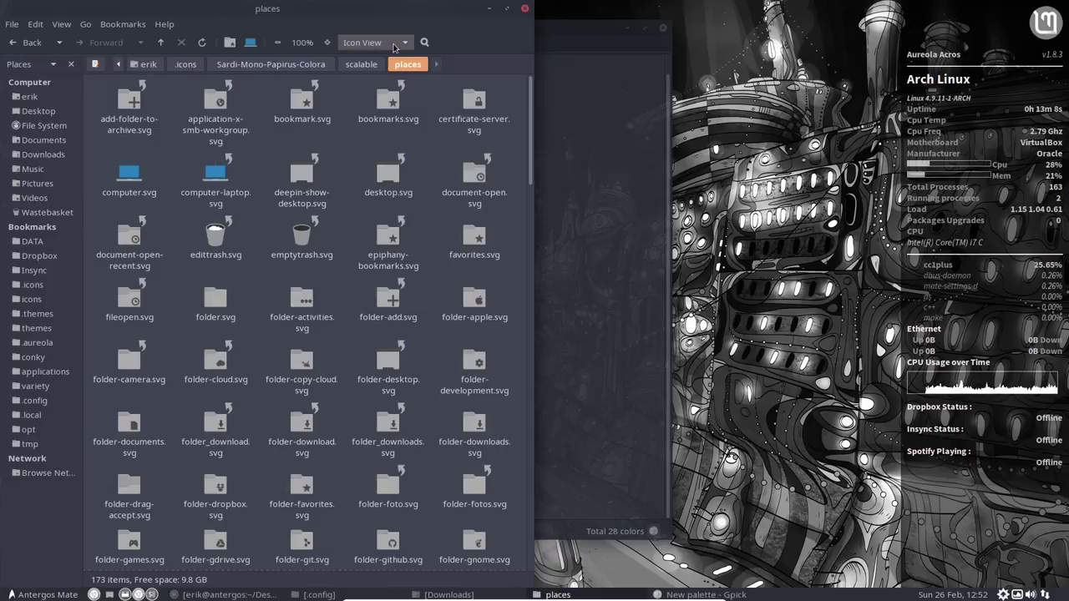
drag(349, 9, 1068, 167)
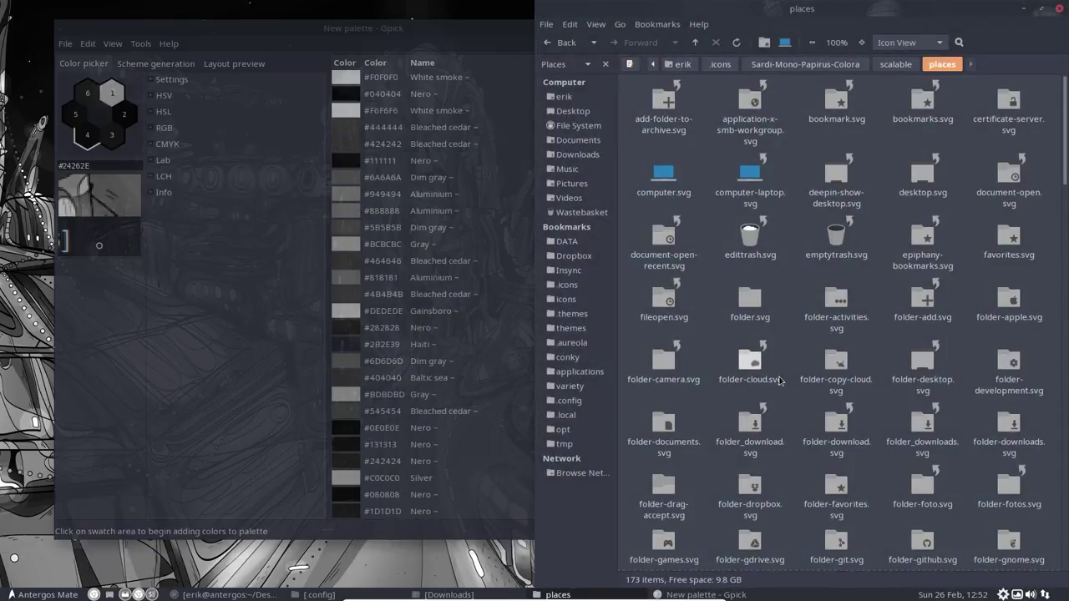
scroll(797, 459, down, 5)
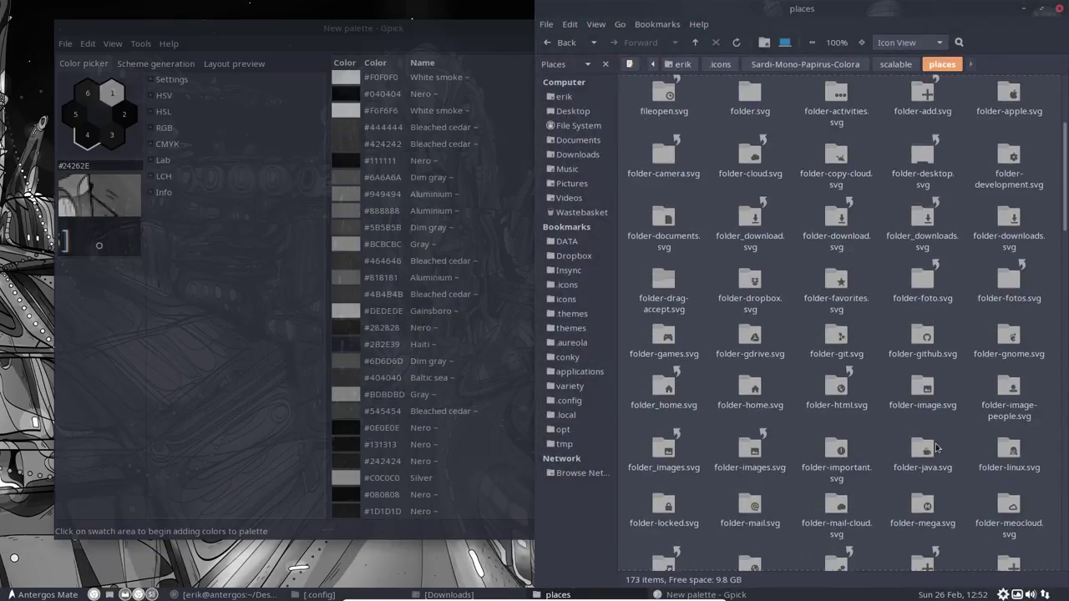
right_click(922, 389)
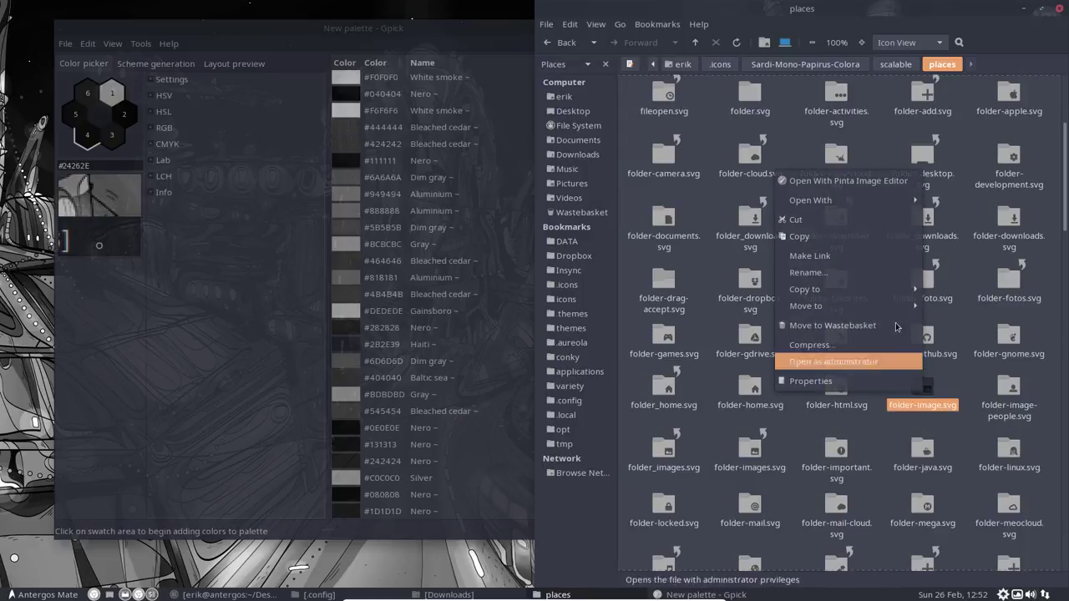
mouse_move(878, 205)
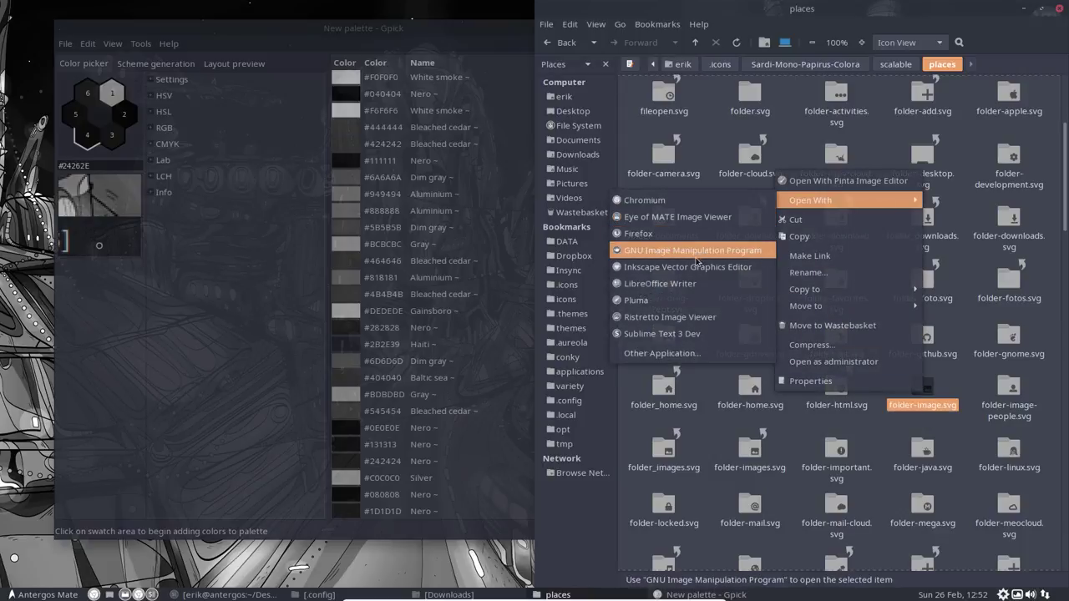
click(695, 253)
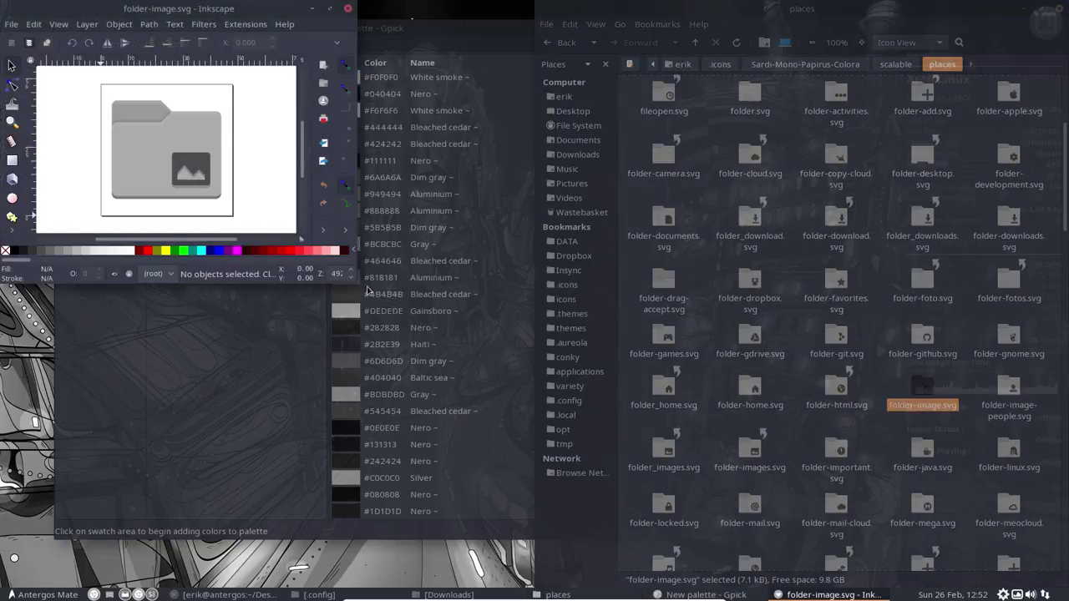
Step: Select the folder shape, open Fill and Stroke, and zoom in beside the palette
click(148, 157)
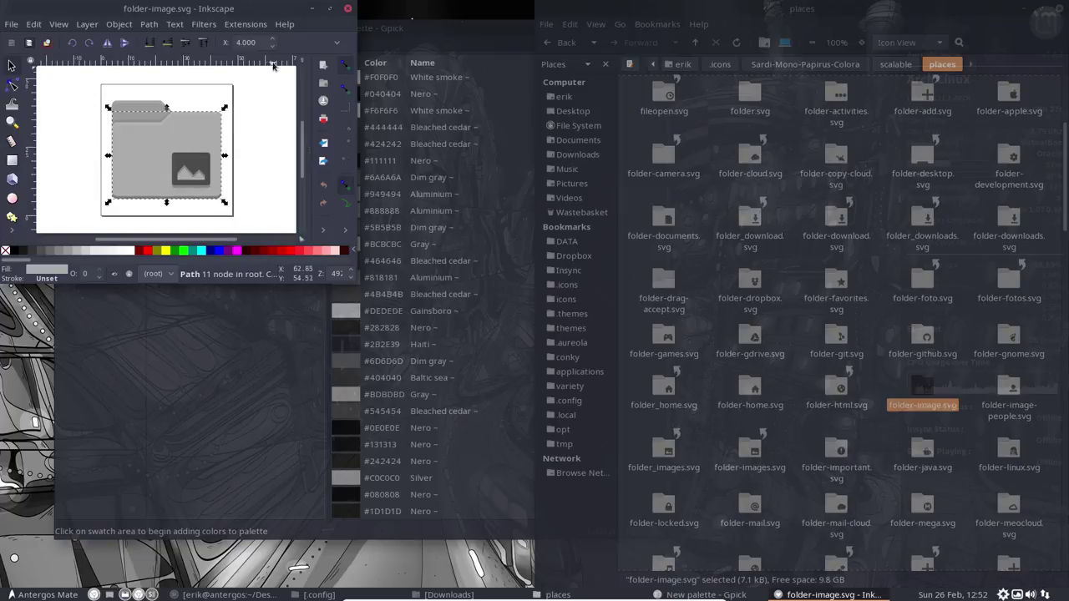
click(327, 10)
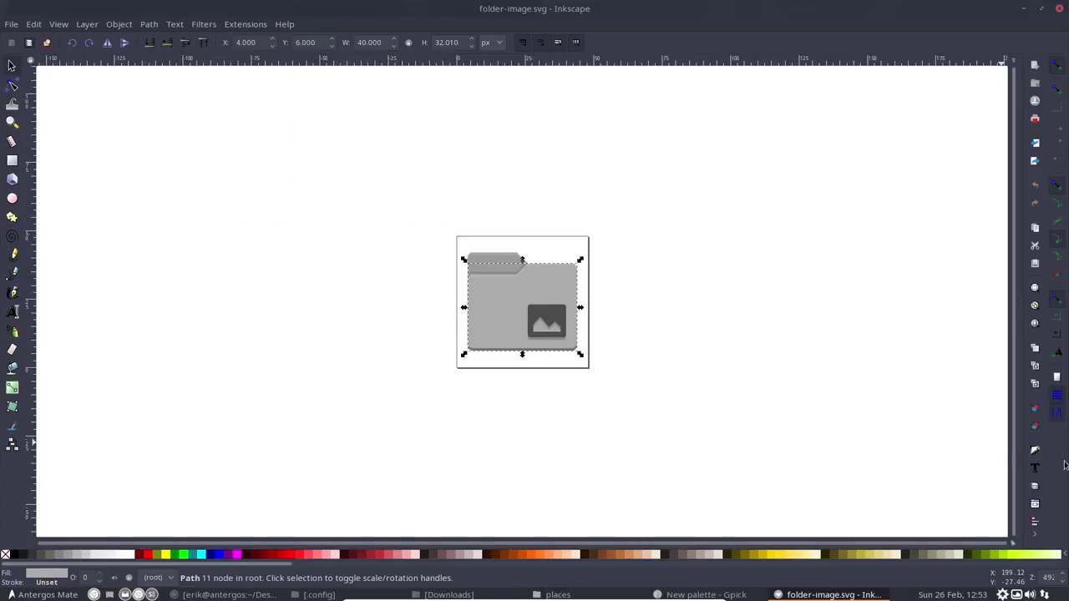
key(ctrl+shift+f)
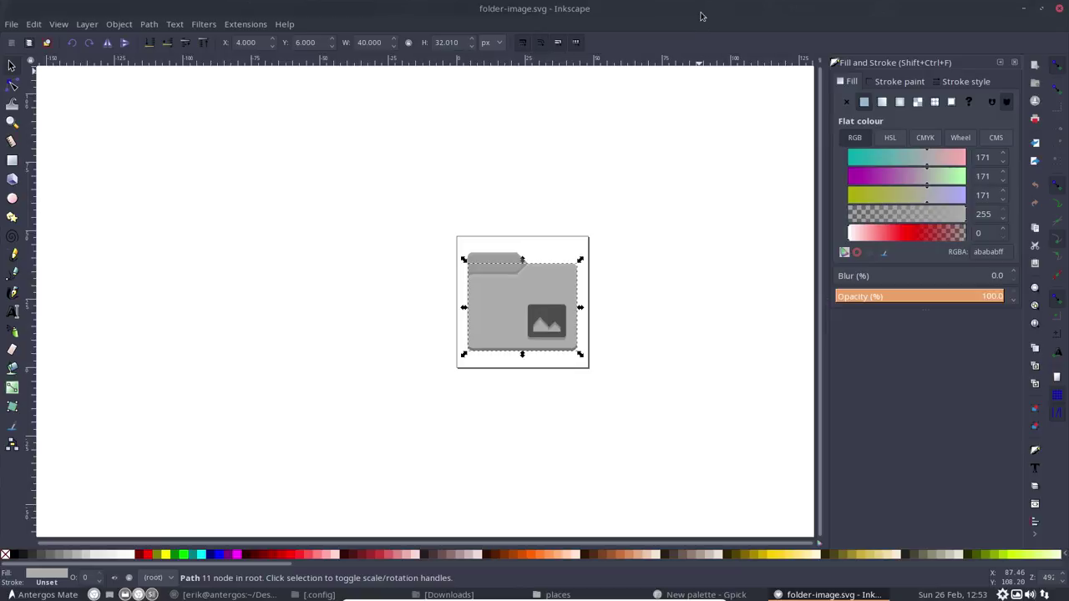
drag(701, 16, 1068, 225)
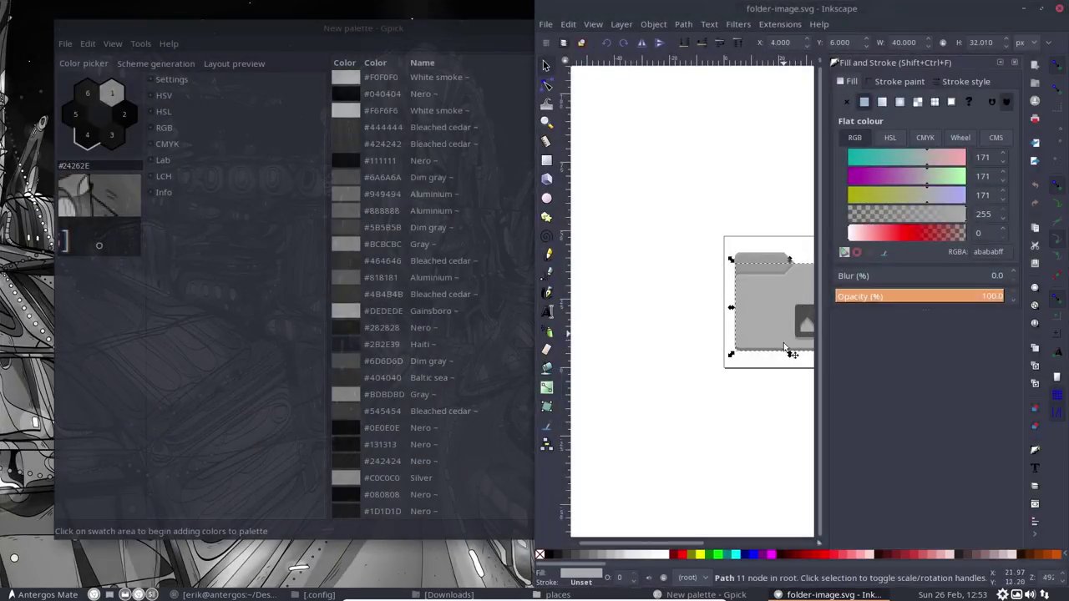
key(3)
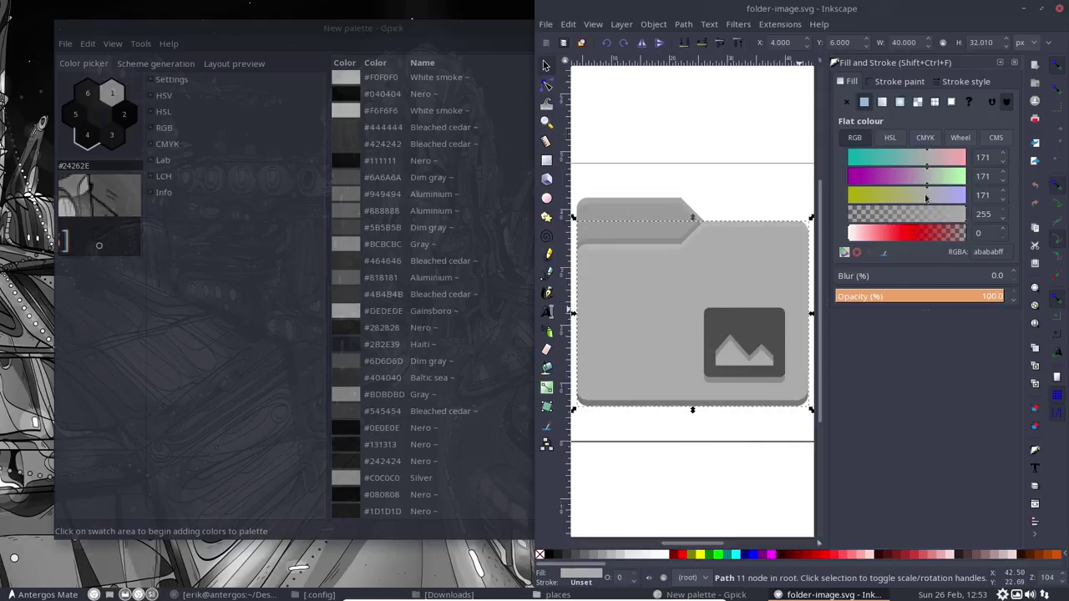
Step: Raise the HSL lightness to 209, note the resulting d1d1d1, and close without saving
click(890, 137)
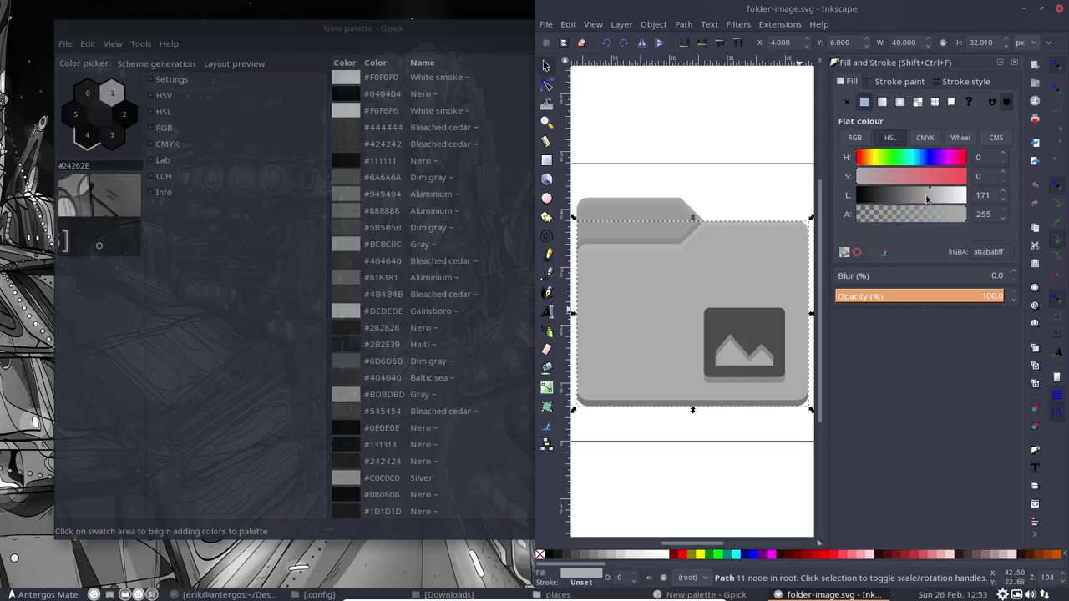
mouse_move(927, 198)
mouse_down()
mouse_move(916, 199)
mouse_move(946, 196)
mouse_up()
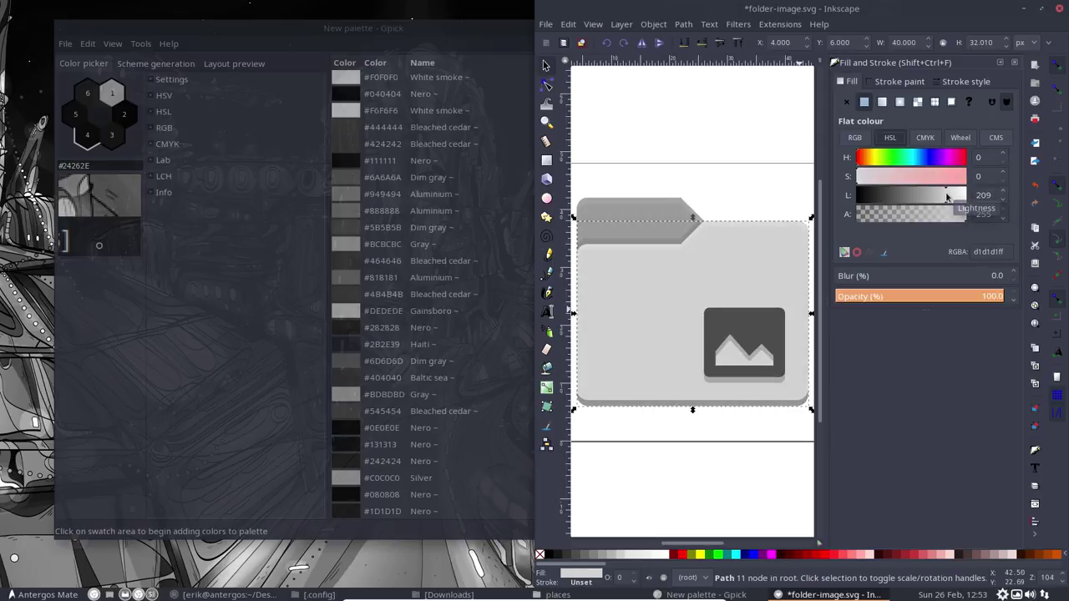
click(973, 252)
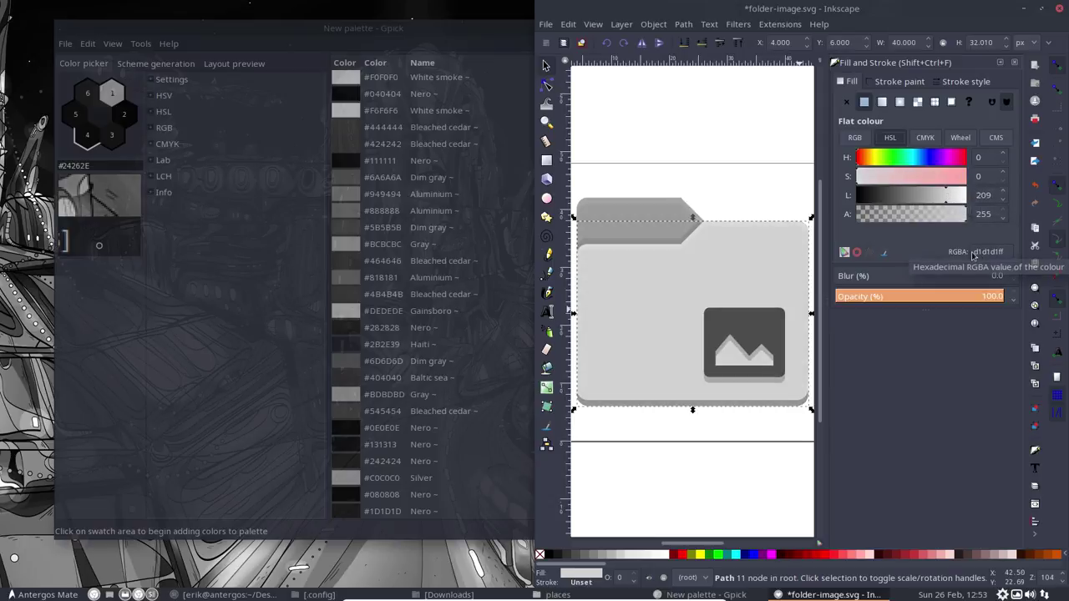
drag(973, 251, 999, 251)
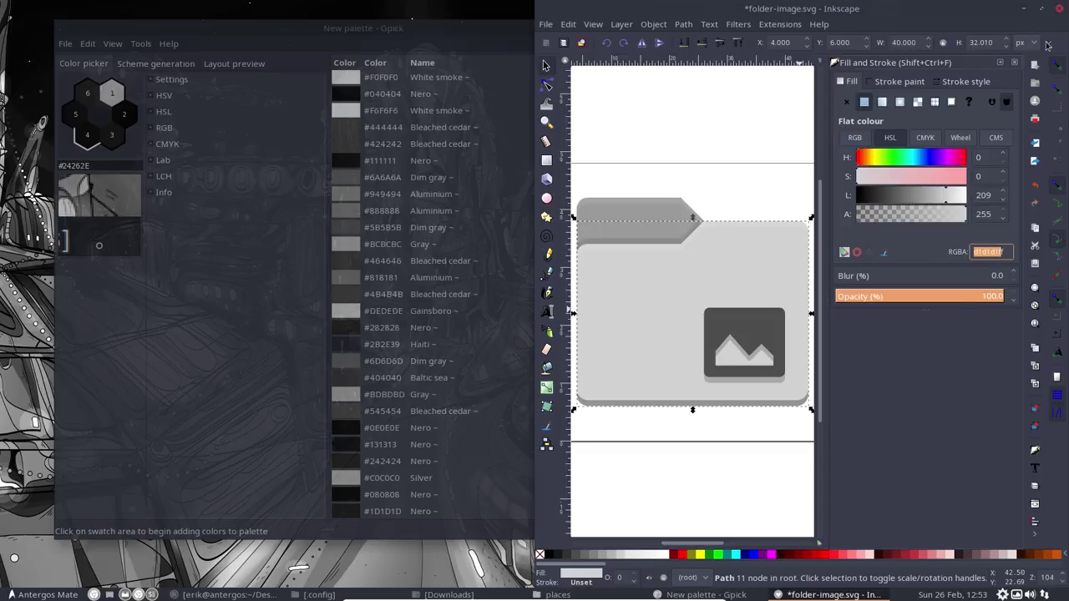
click(1055, 8)
click(706, 350)
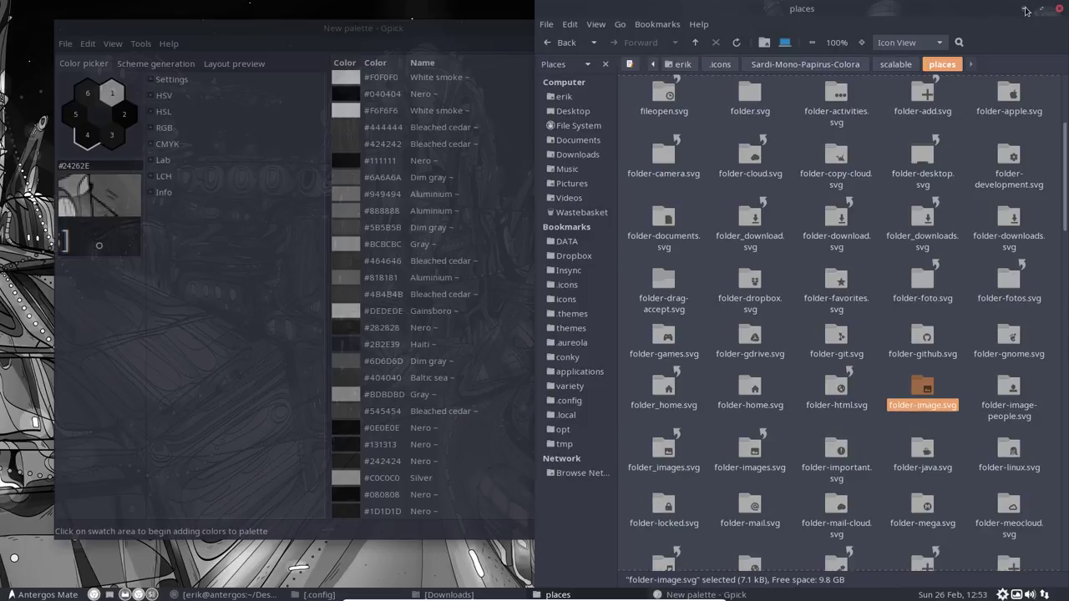
Step: Duplicate the Sardi-Mono-Papirus-Colora folder in .icons and rename the copy Sardi-Mono-Papirus-Colora-Gainsboro
click(796, 67)
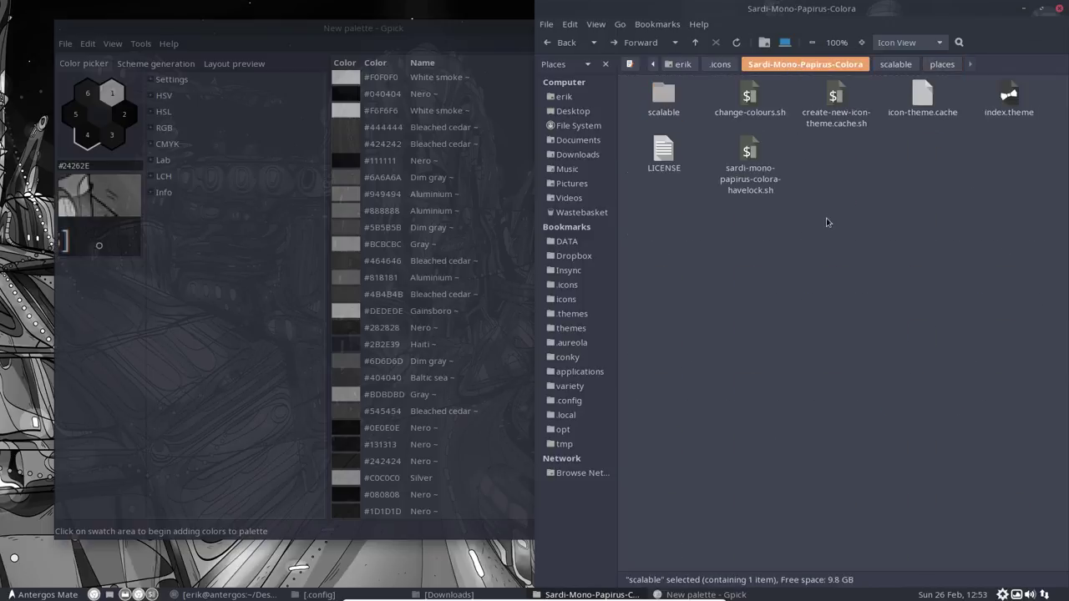
click(720, 64)
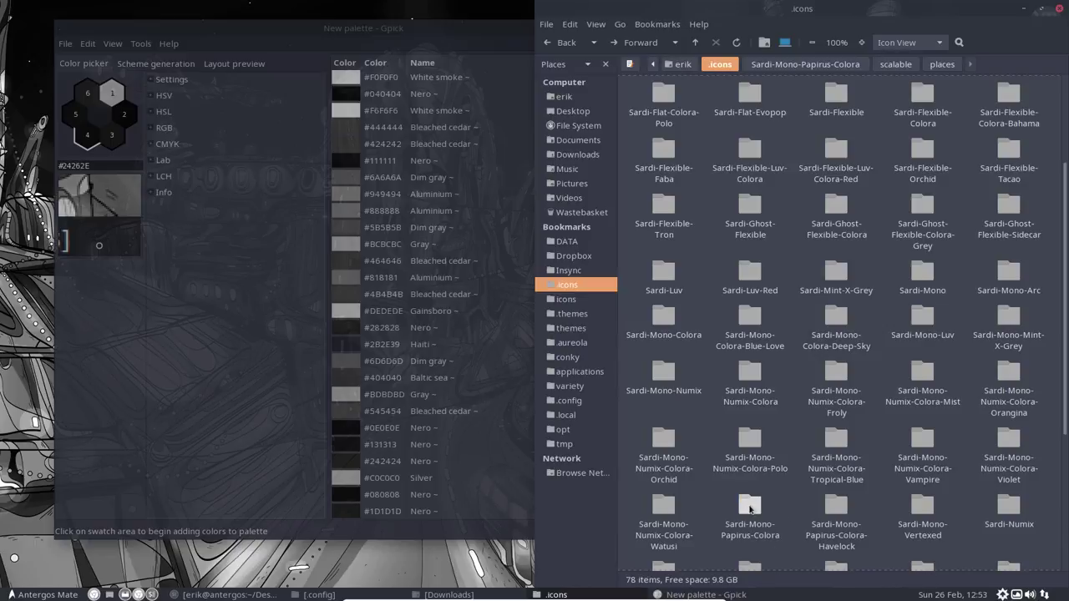
key(ctrl+c)
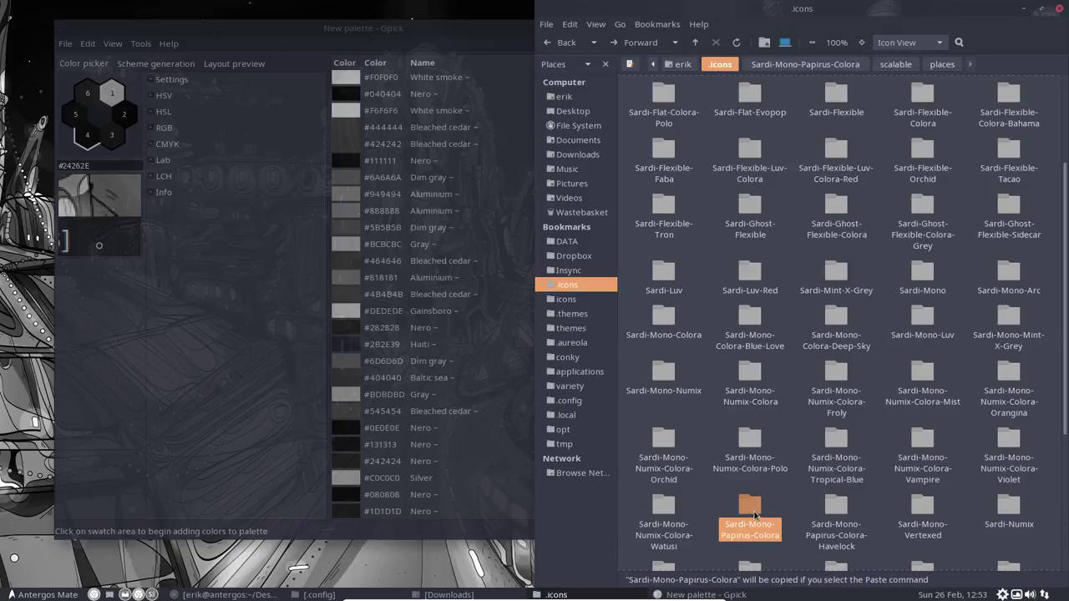
key(ctrl+v)
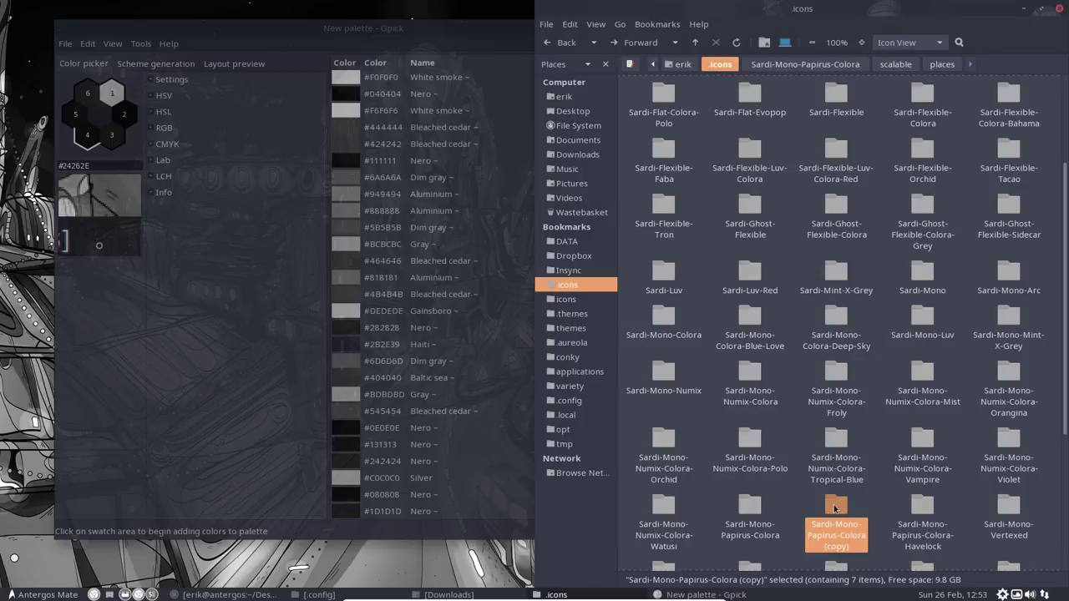
key(F2)
key(BackSpace)
key(BackSpace)
key(BackSpace)
key(BackSpace)
key(BackSpace)
key(BackSpace)
key(BackSpace)
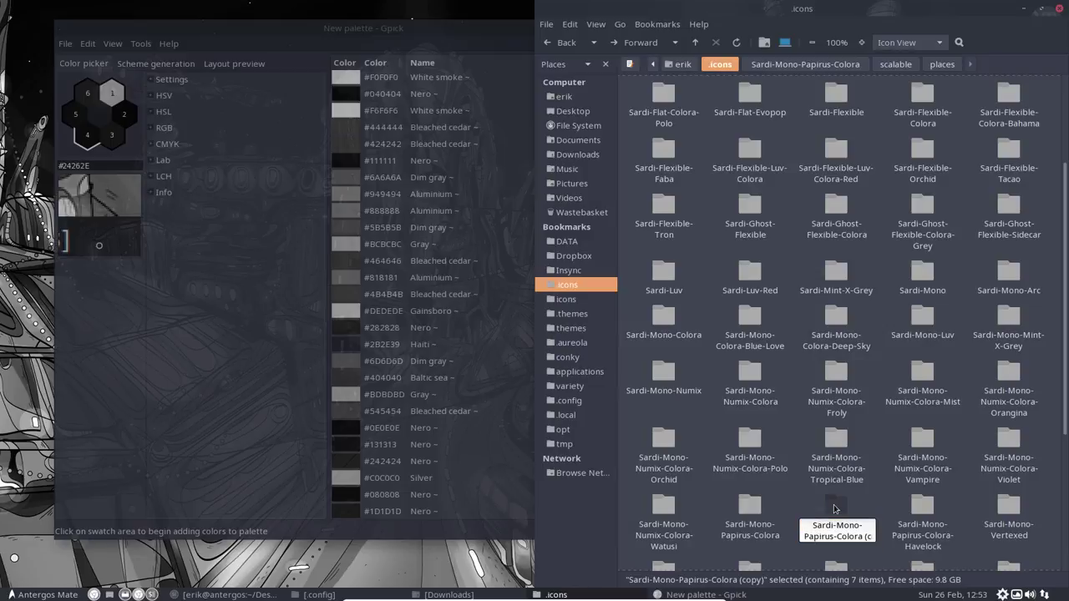
text(-light)
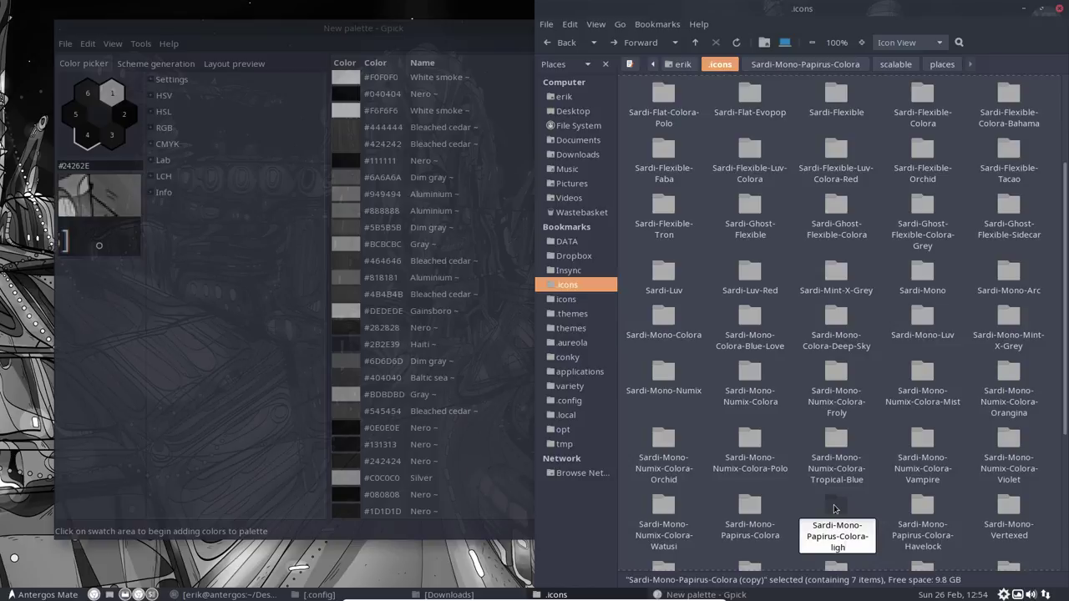
key(BackSpace)
key(BackSpace)
key(BackSpace)
key(BackSpace)
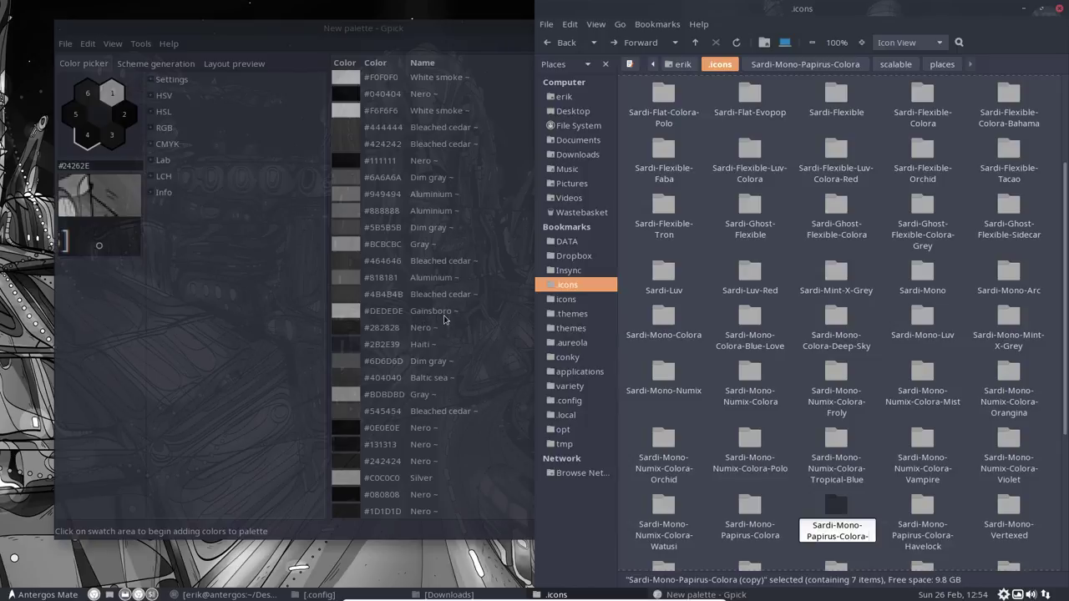
text(Gainsboro)
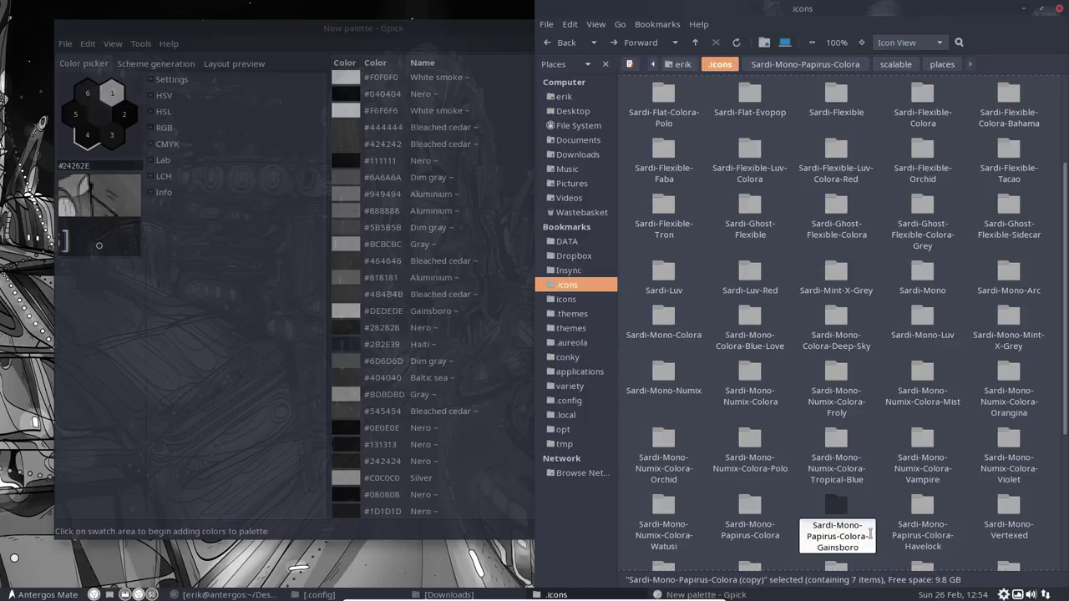
key(Return)
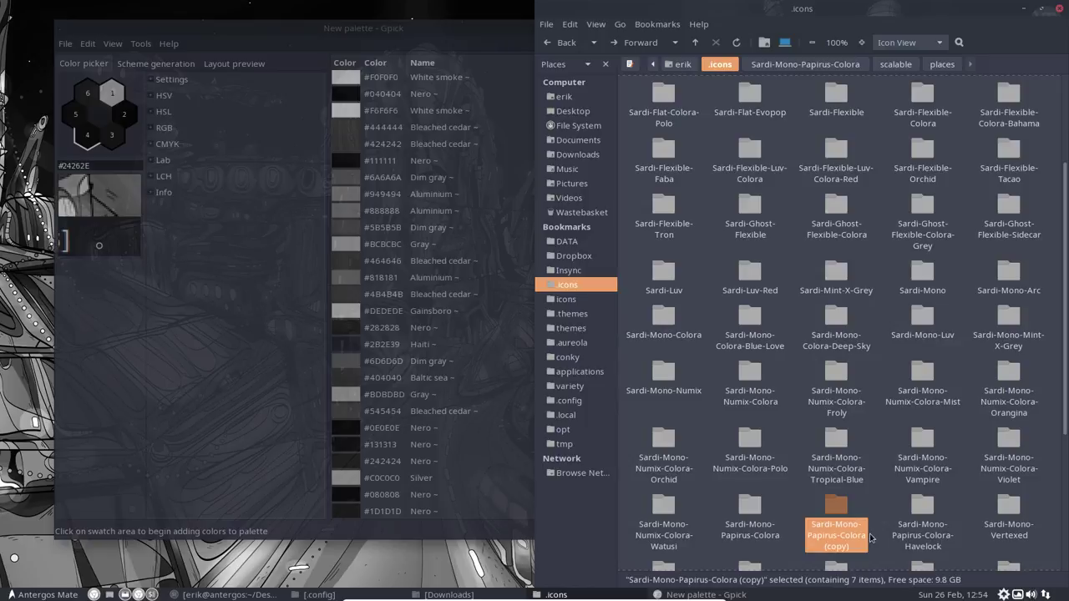
Step: Copy the Gainsboro hex code #DEDEDE from the Gpick palette to the clipboard
click(357, 313)
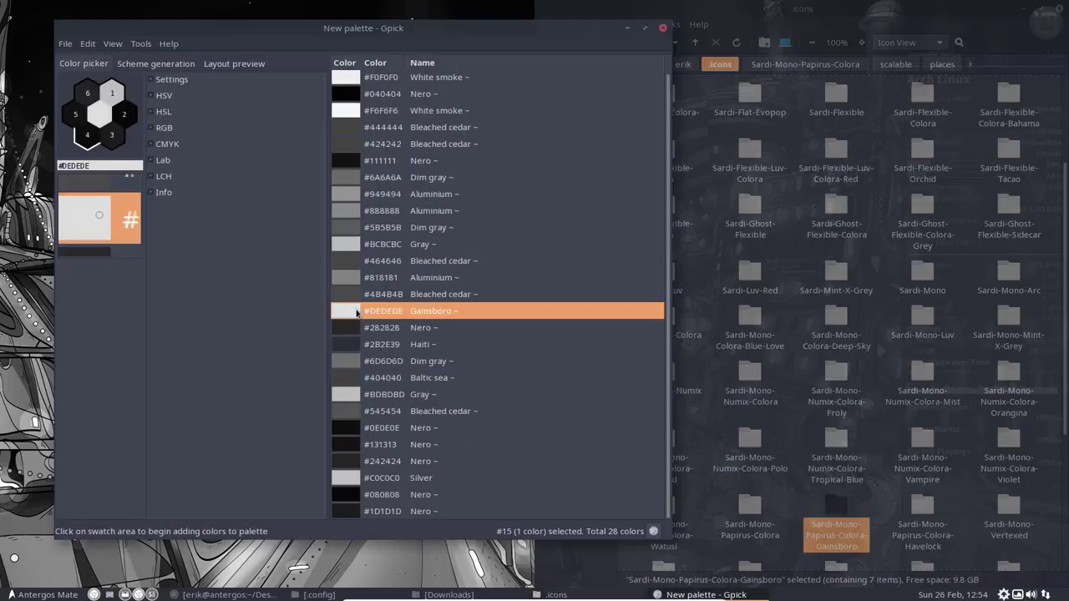
right_click(358, 312)
mouse_move(445, 324)
click(539, 327)
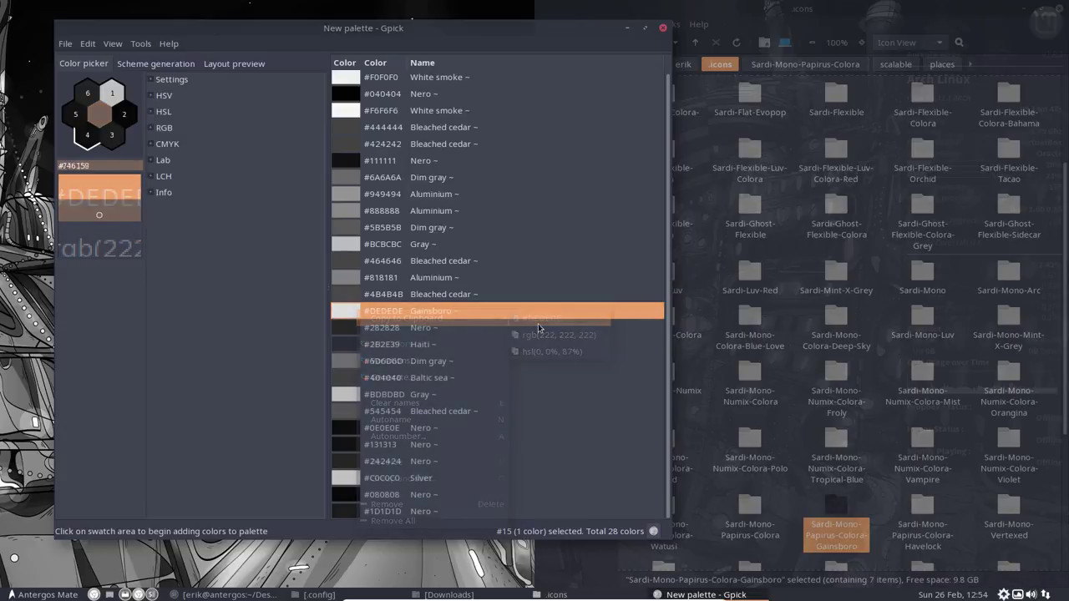
click(705, 595)
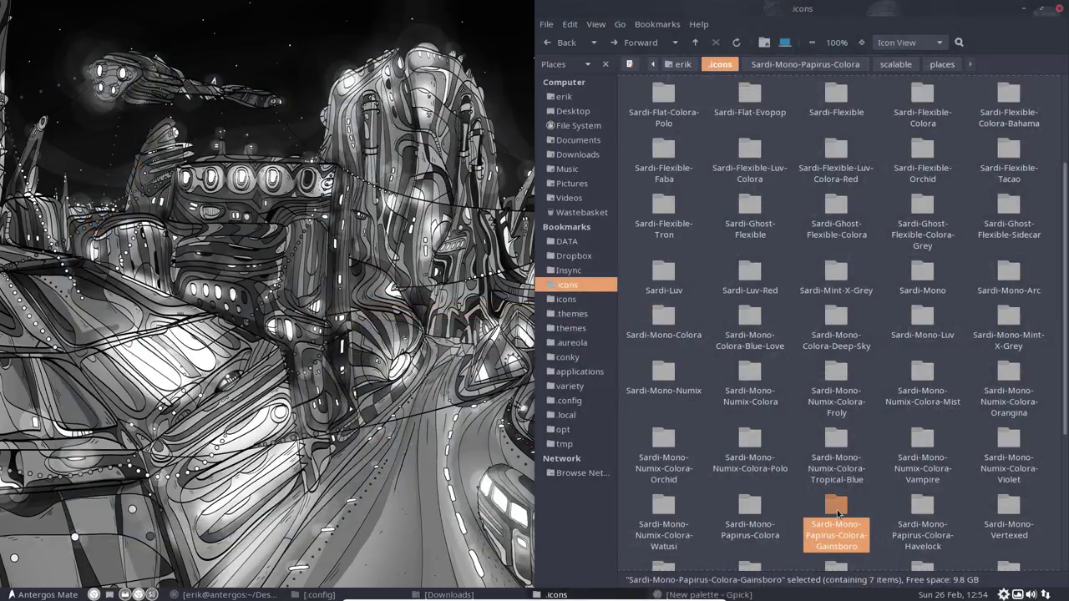
Step: In the Gainsboro folder, duplicate change-colours.sh and rename the copy sardi-mono-papirus-colora-gainsboro.sh
double_click(836, 512)
click(750, 106)
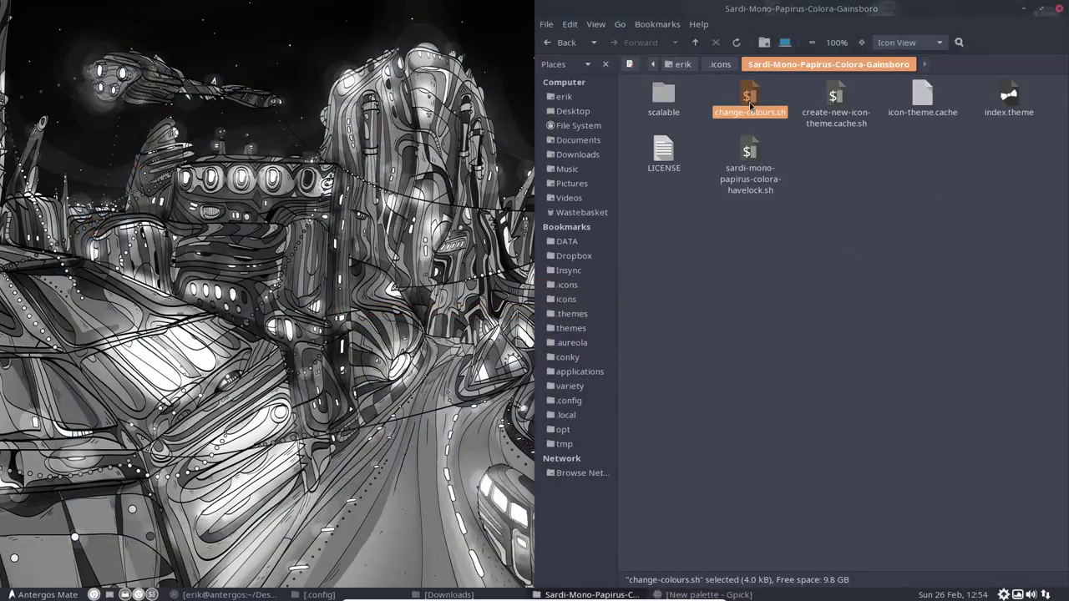
key(ctrl+c)
key(ctrl+v)
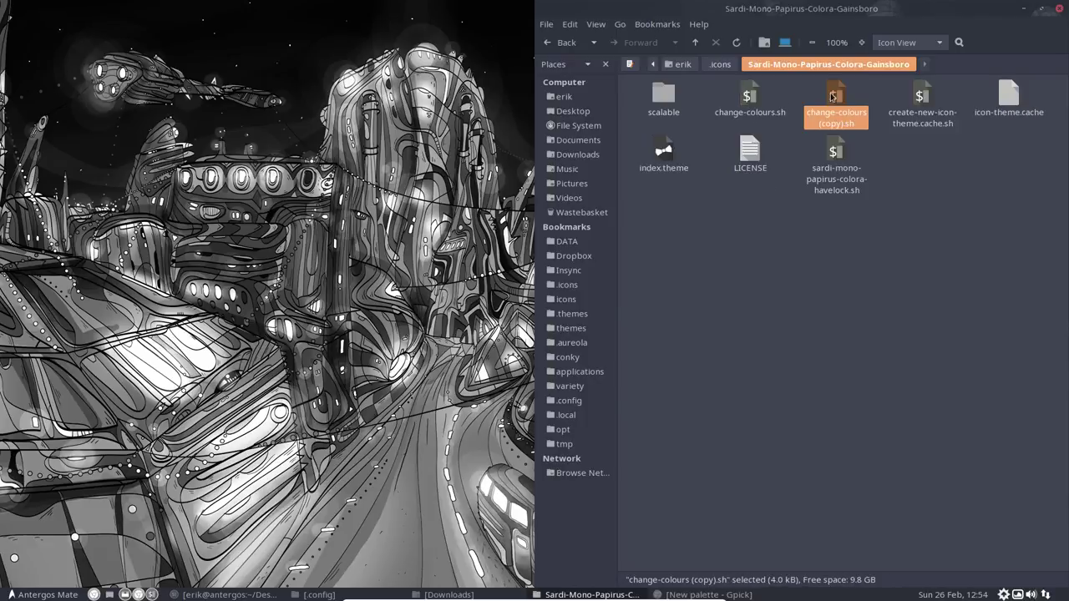
key(F2)
text(sar)
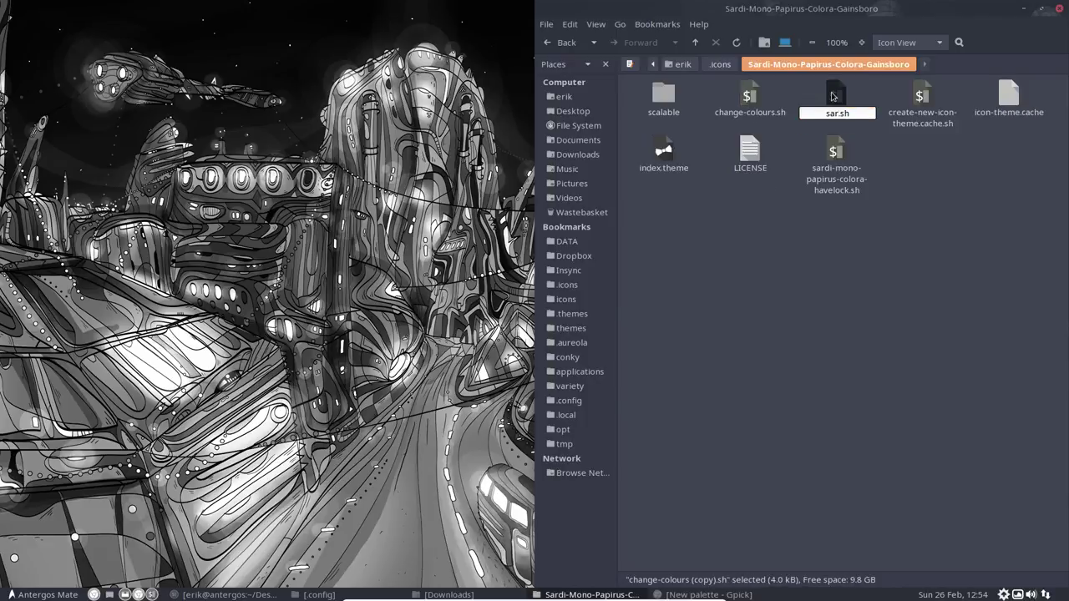
text(di-mono-papiri)
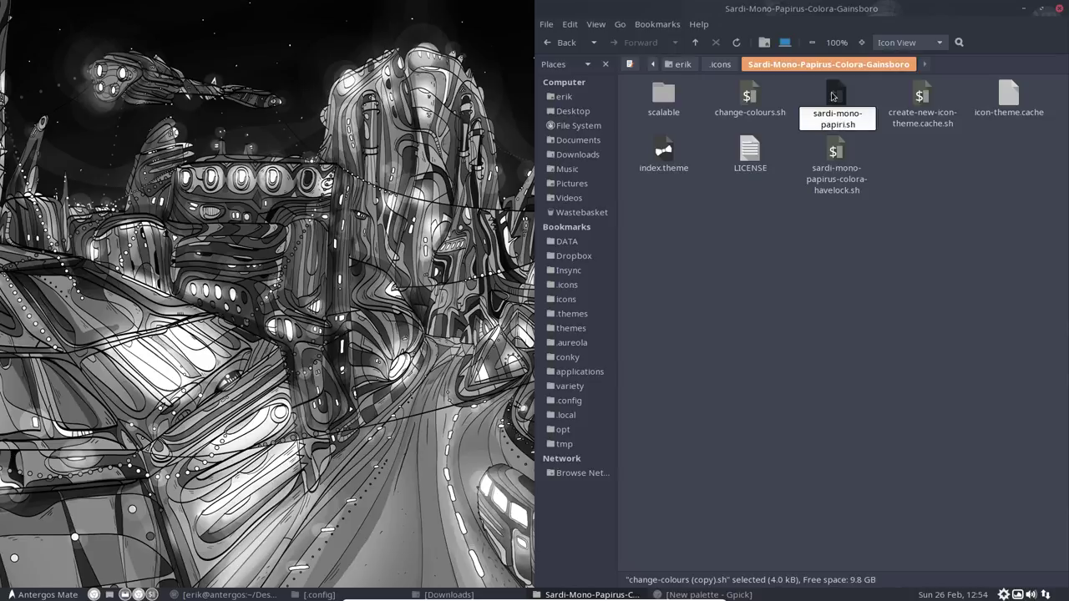
key(BackSpace)
text(us)
text(-colora-)
text(gainsboro)
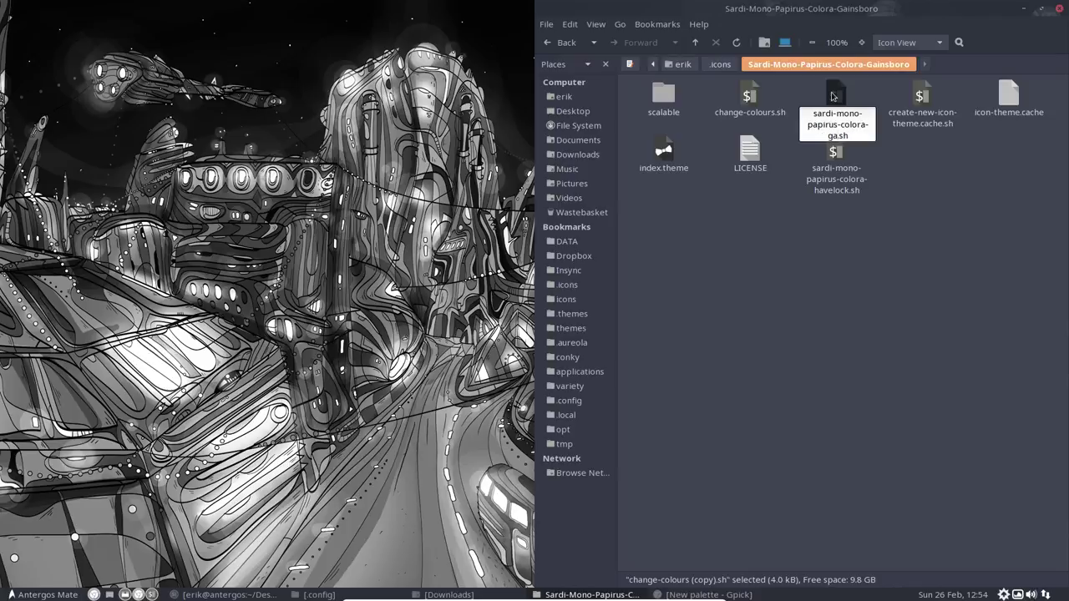
key(Return)
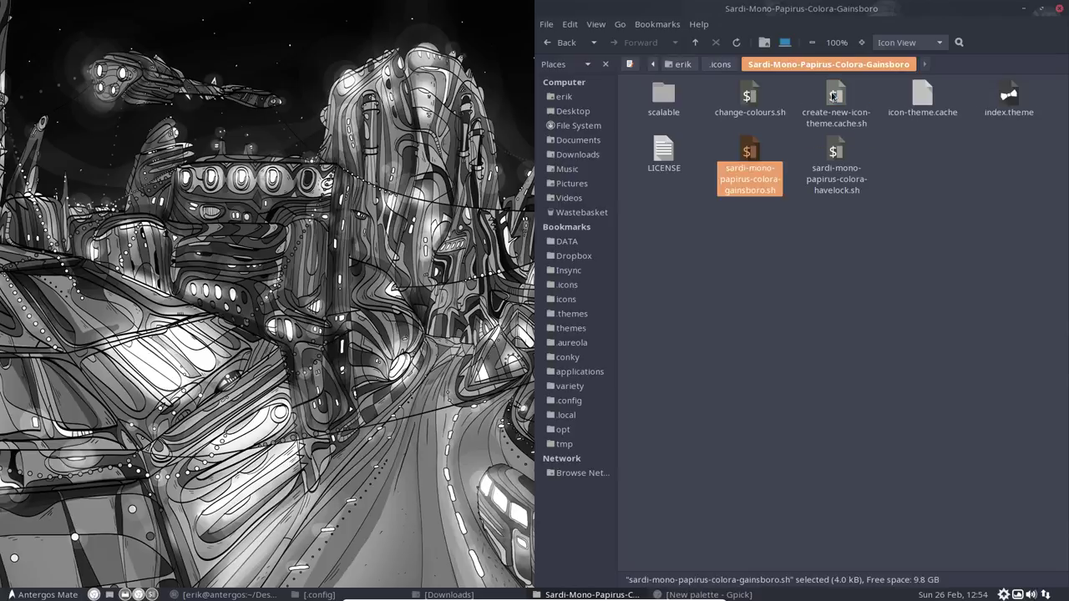
double_click(748, 157)
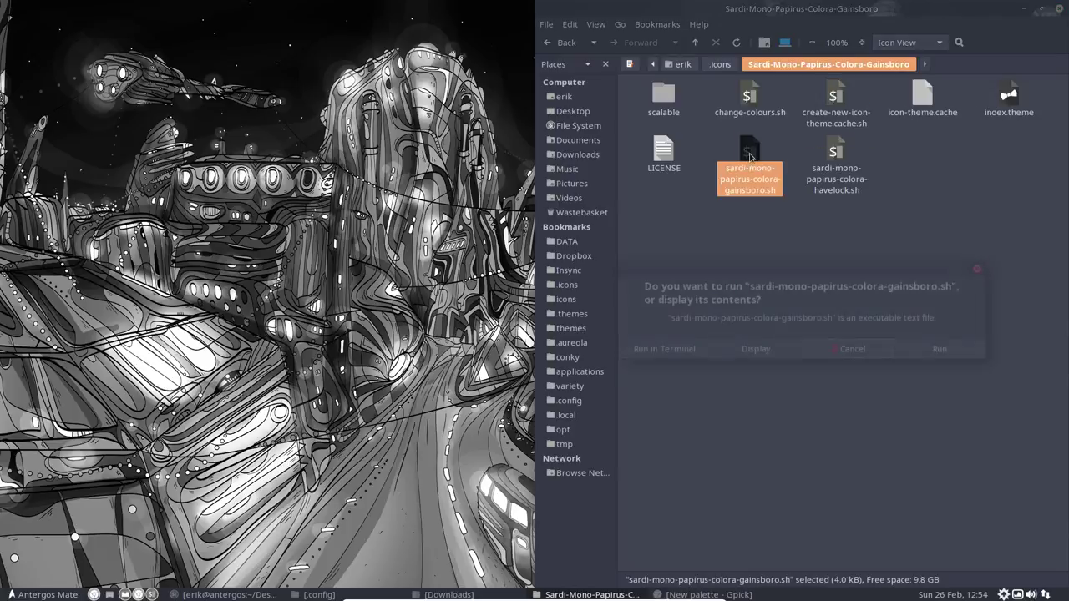
Step: Display the script in Sublime Text and select the ababab body colour on line 58
click(755, 349)
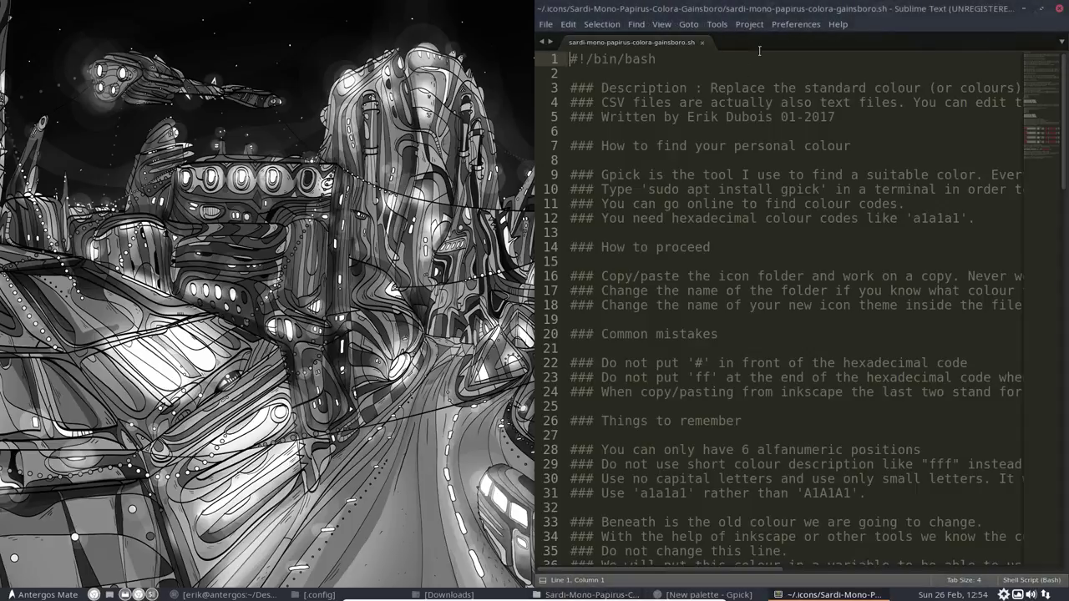
drag(796, 8, 4, 10)
scroll(171, 324, down, 11)
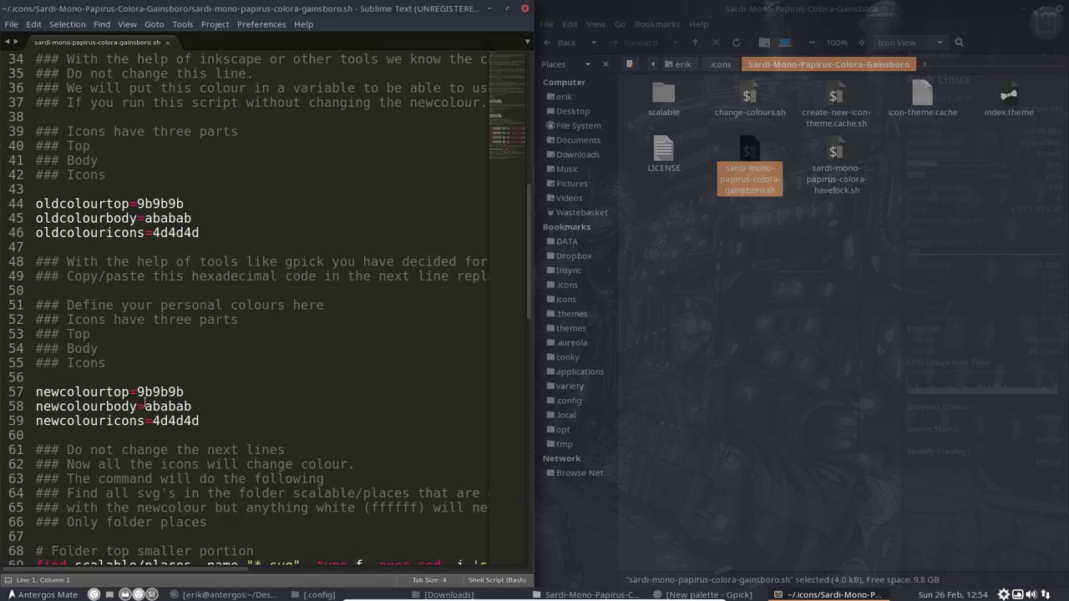
drag(144, 406, 203, 405)
key(ctrl+v)
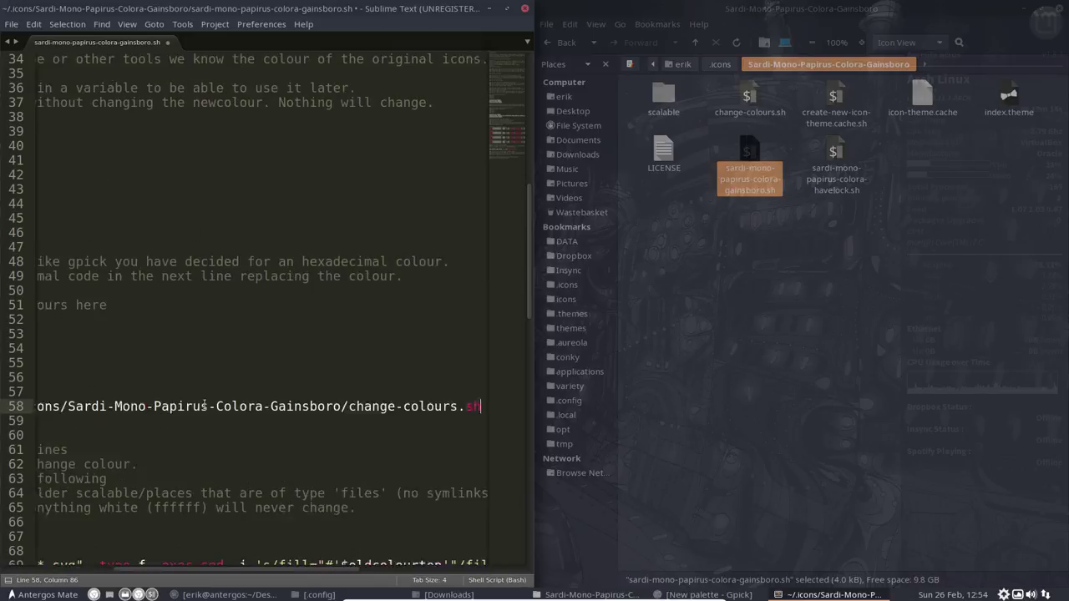
key(ctrl+z)
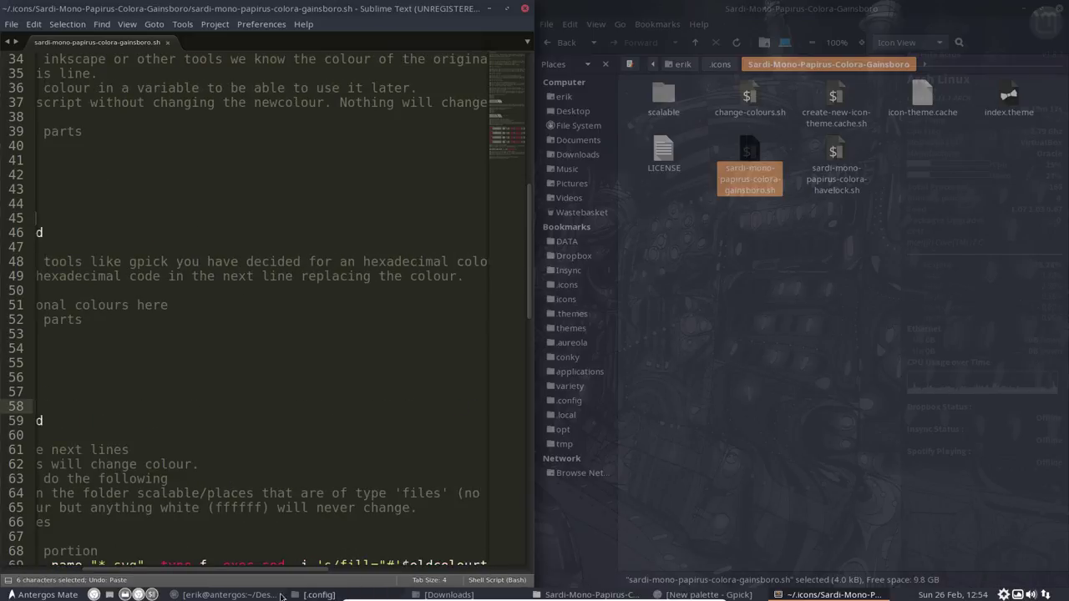
Step: Recopy the #DEDEDE hex code from the Gpick palette
click(720, 594)
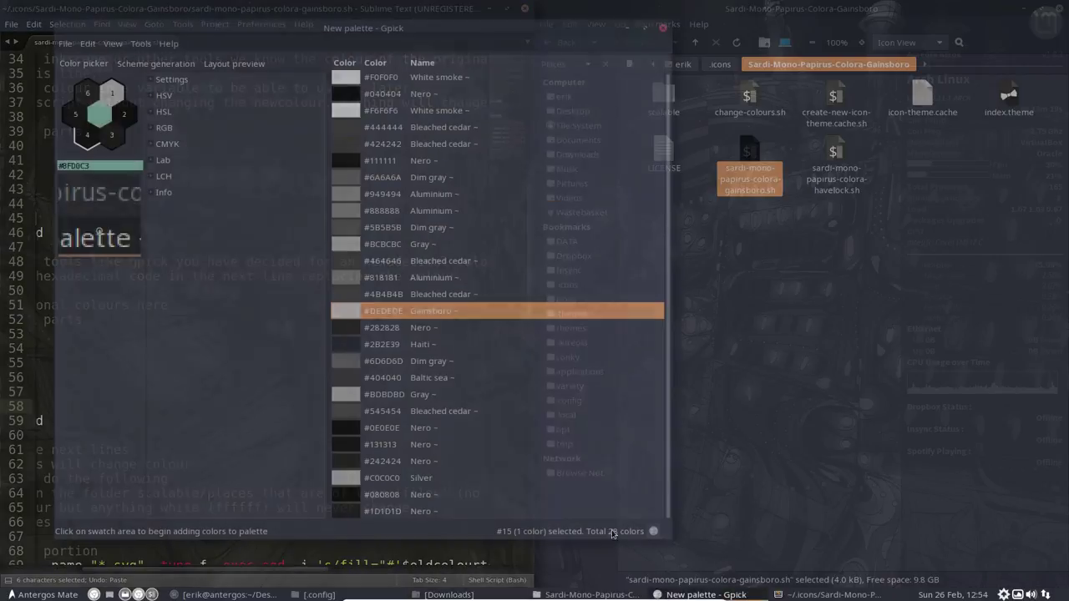
right_click(361, 311)
mouse_move(416, 326)
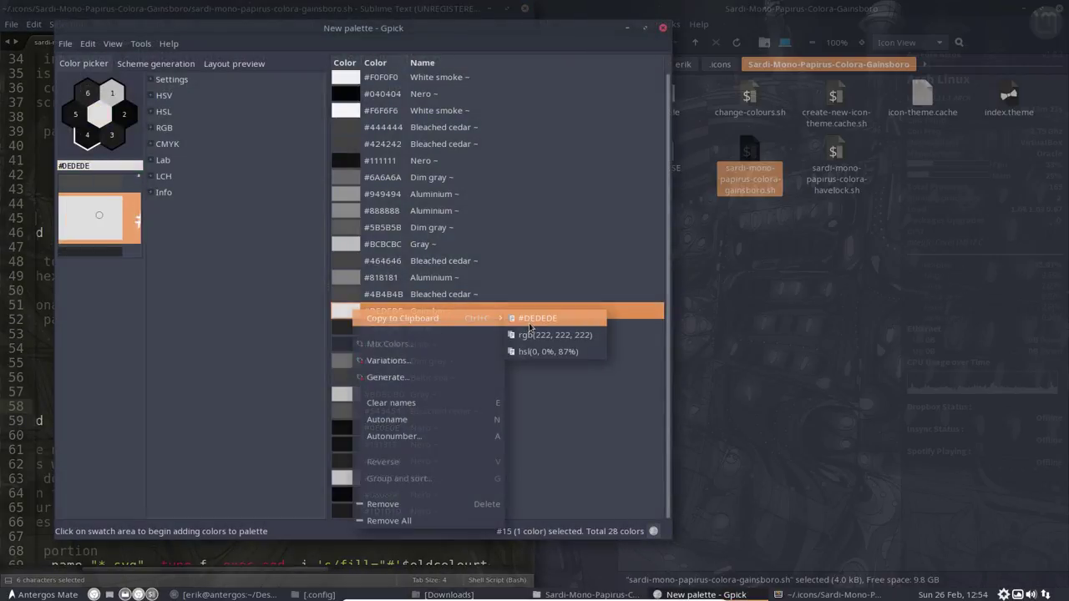
click(537, 318)
click(627, 28)
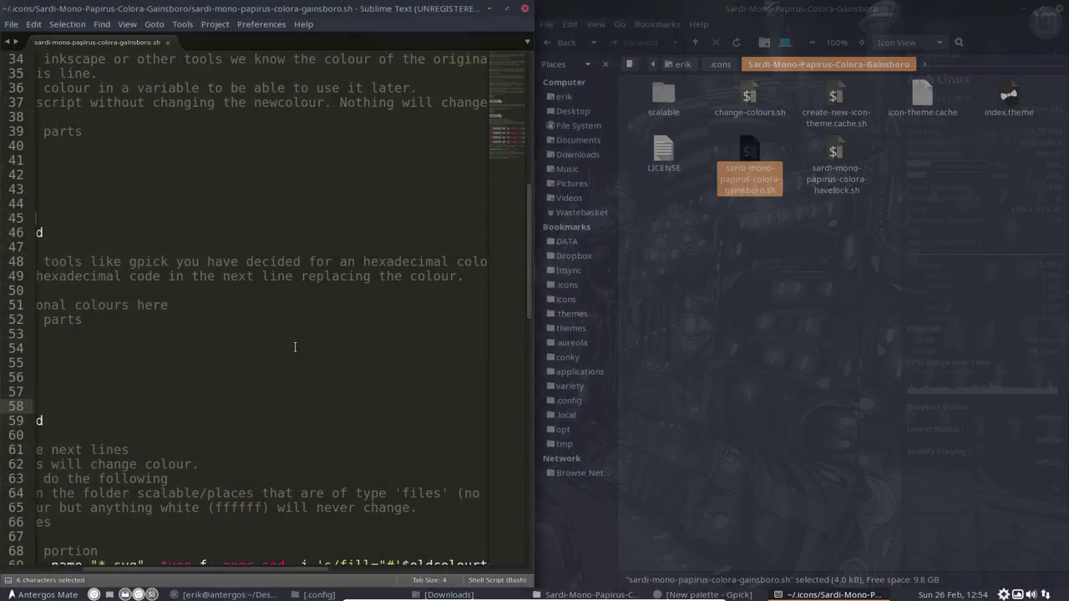
Step: Replace ababab on line 58 with DEDEDE, save the script and close Sublime Text
double_click(336, 14)
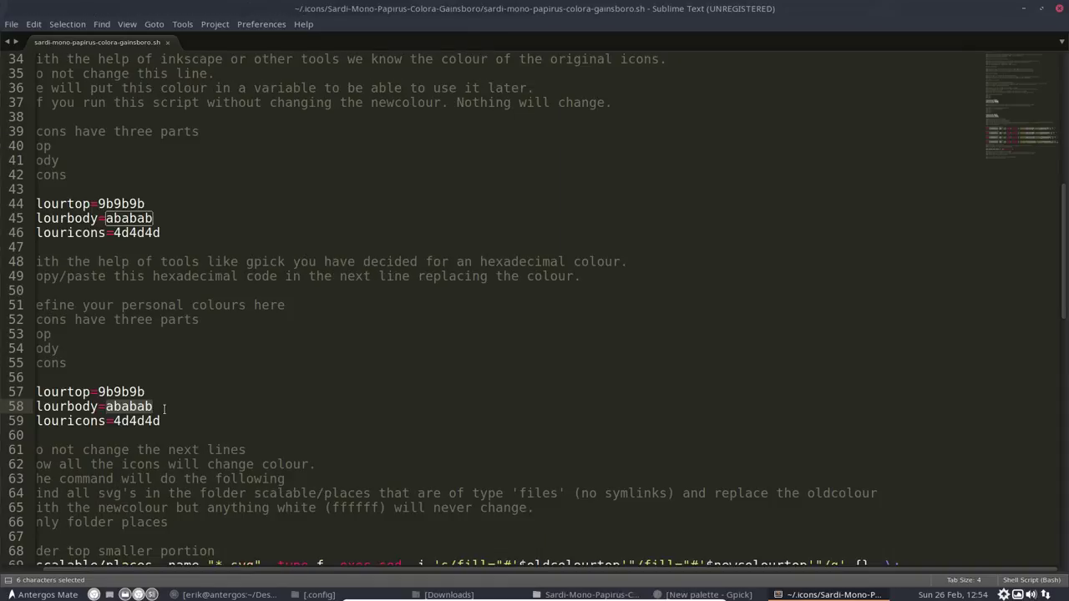
click(156, 407)
double_click(117, 407)
key(ctrl+v)
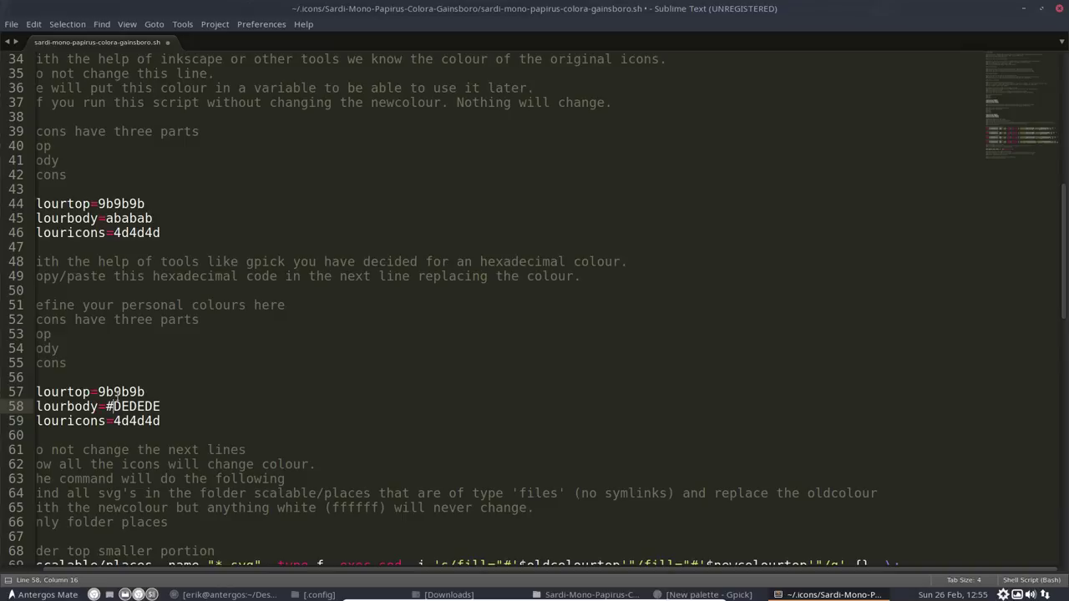
key(BackSpace)
key(ctrl+s)
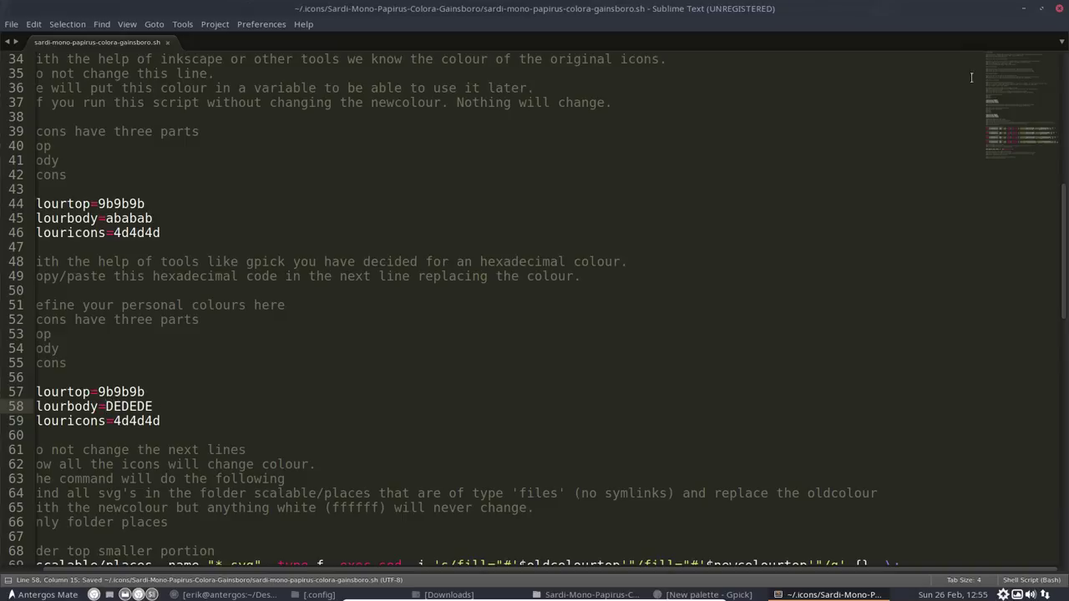
click(1057, 9)
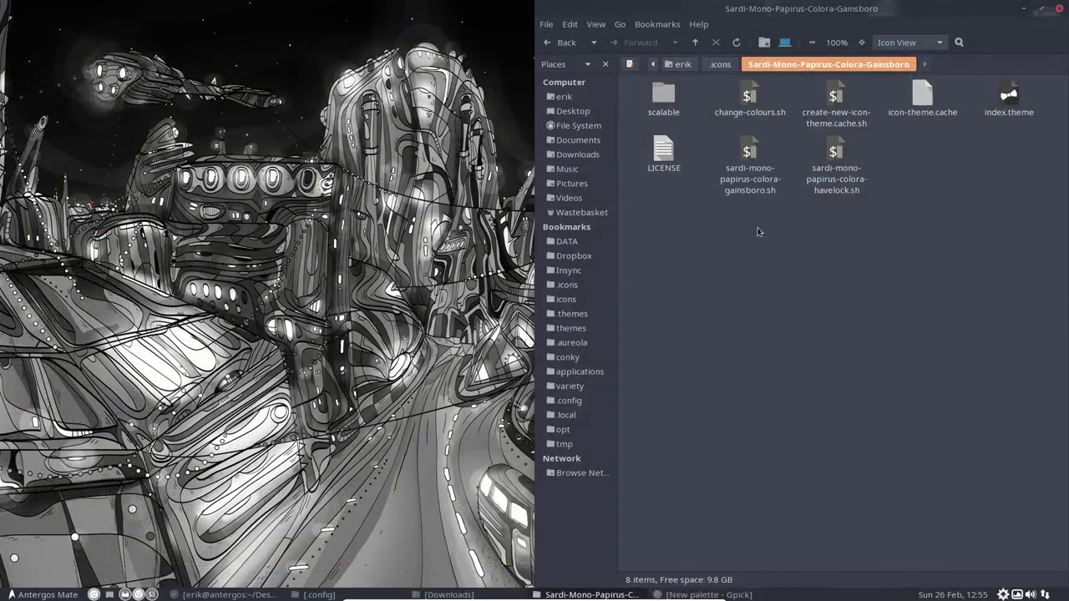
Step: Run the gainsboro colour script in a terminal
click(752, 154)
double_click(749, 155)
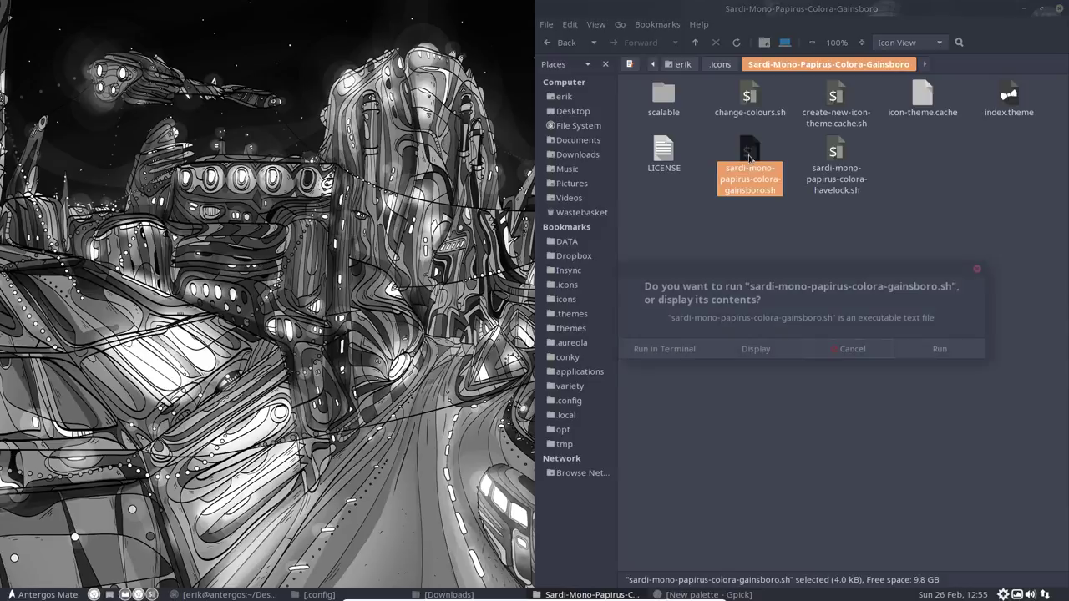
click(672, 352)
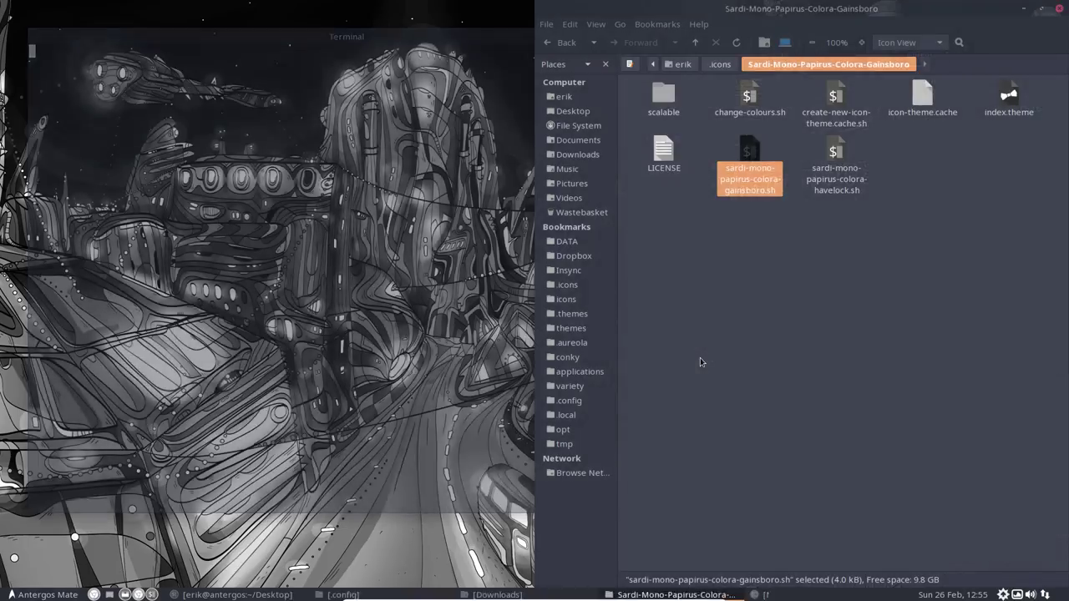
Step: Browse the 173 icons in the theme's scalable/places folder, then launch Appearance Preferences
double_click(661, 93)
double_click(661, 93)
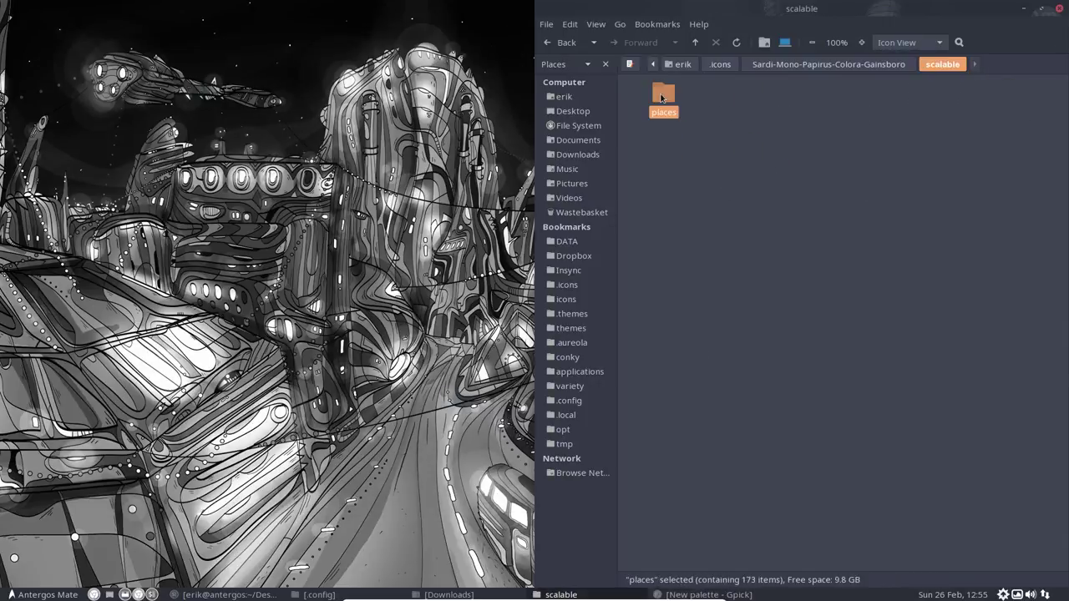
scroll(850, 392, down, 20)
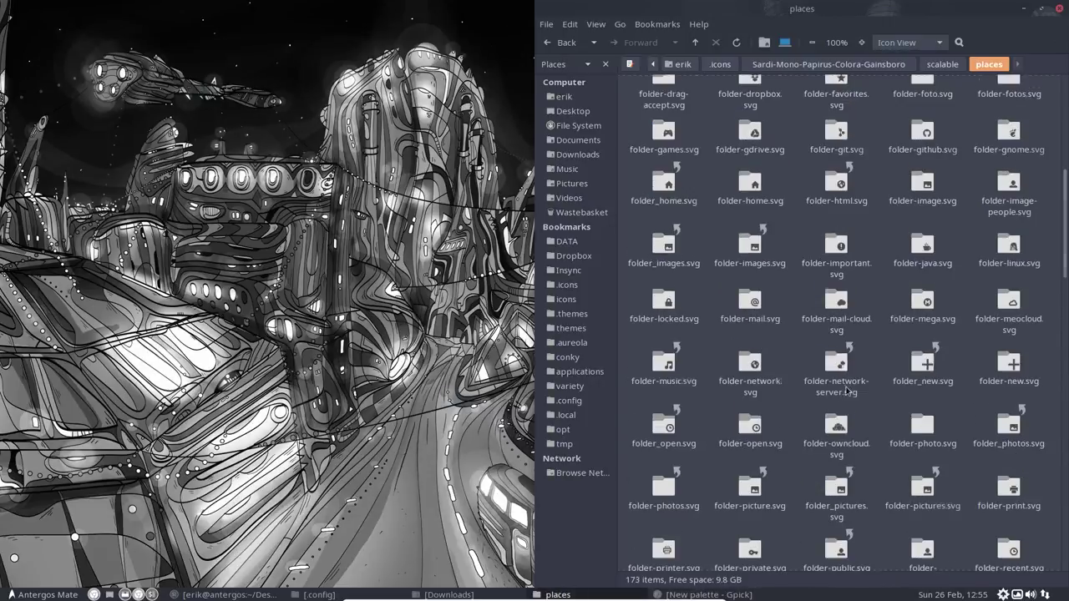
scroll(844, 384, up, 20)
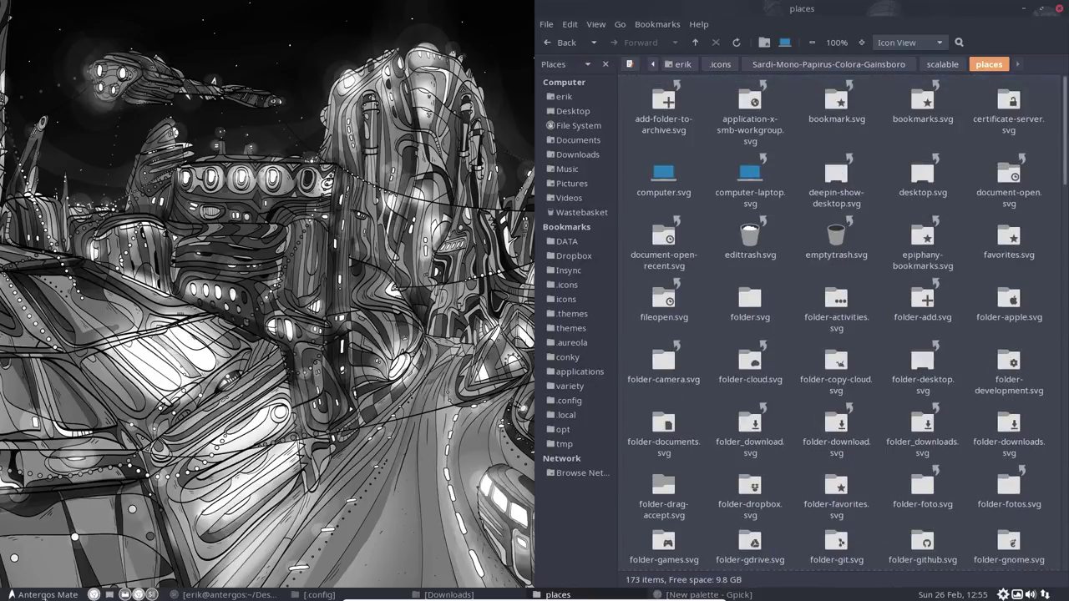
key(super)
click(303, 451)
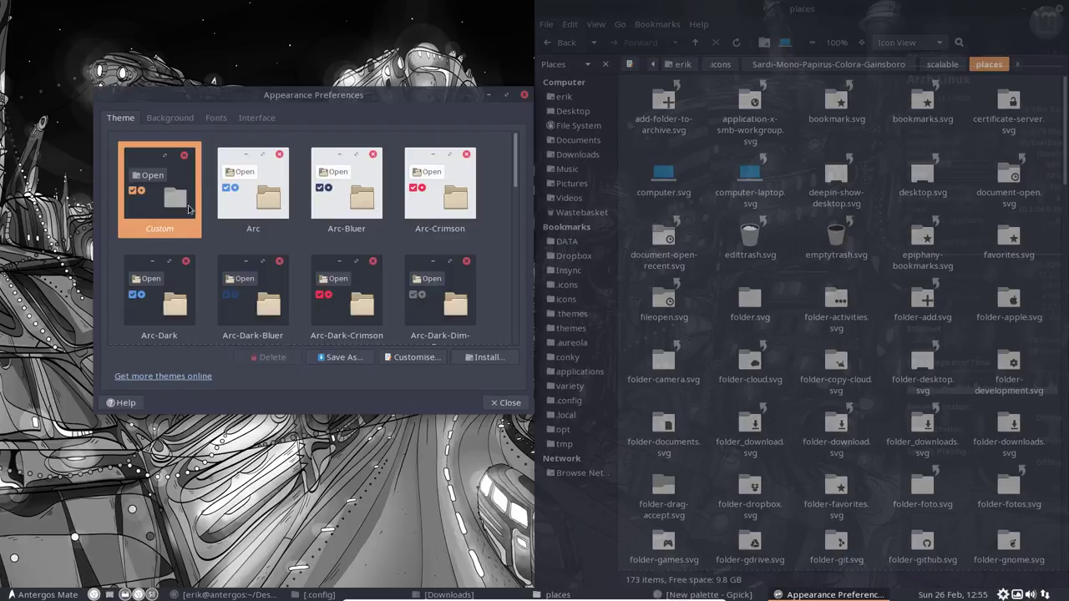
Step: Open index.theme from the Sardi-Mono-Papirus-Colora-Gainsboro folder in Sublime Text
click(943, 65)
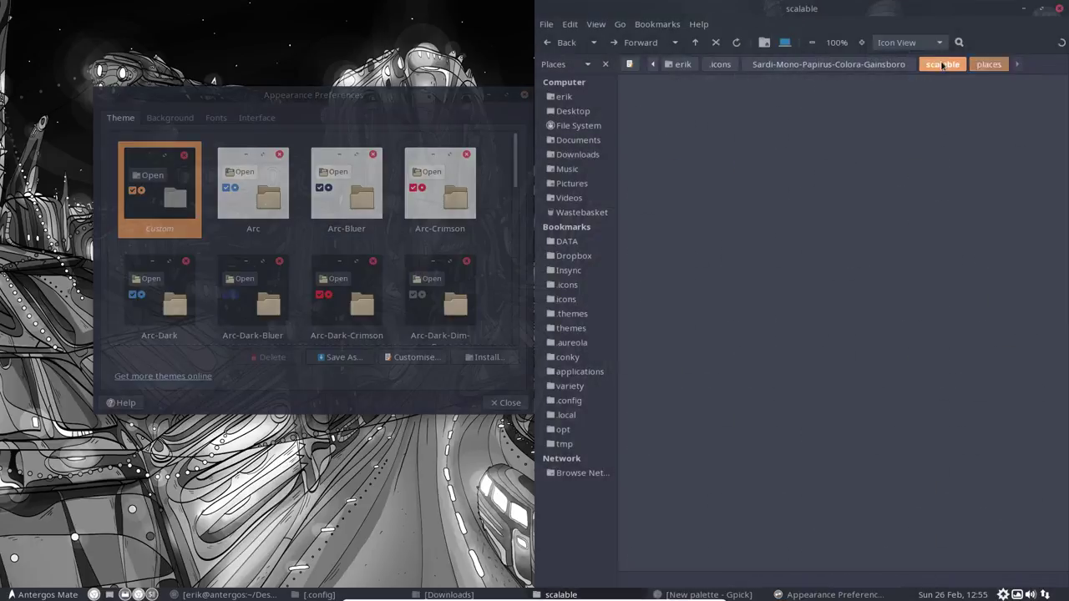
click(898, 66)
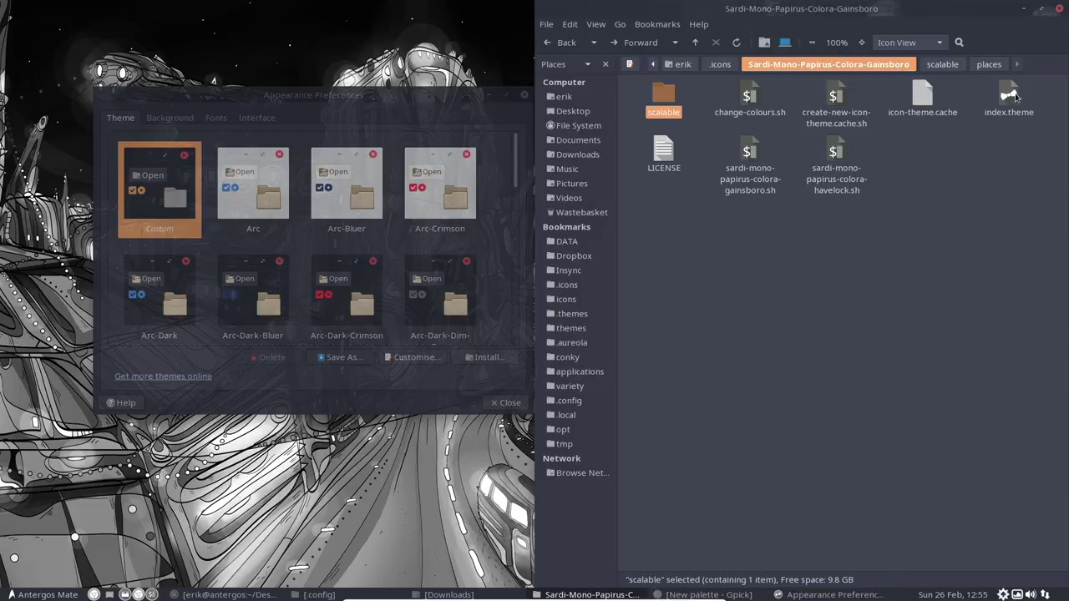
double_click(1017, 98)
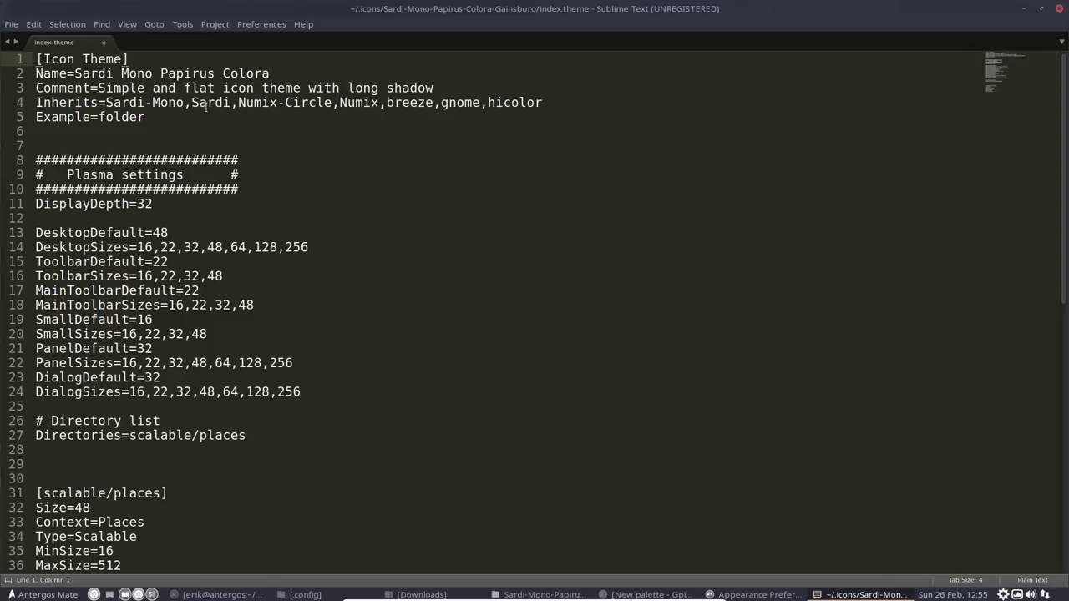
Step: Append 'Gainsboro' to the theme Name line, save the file and close the editor
click(275, 73)
text(Gainsboro)
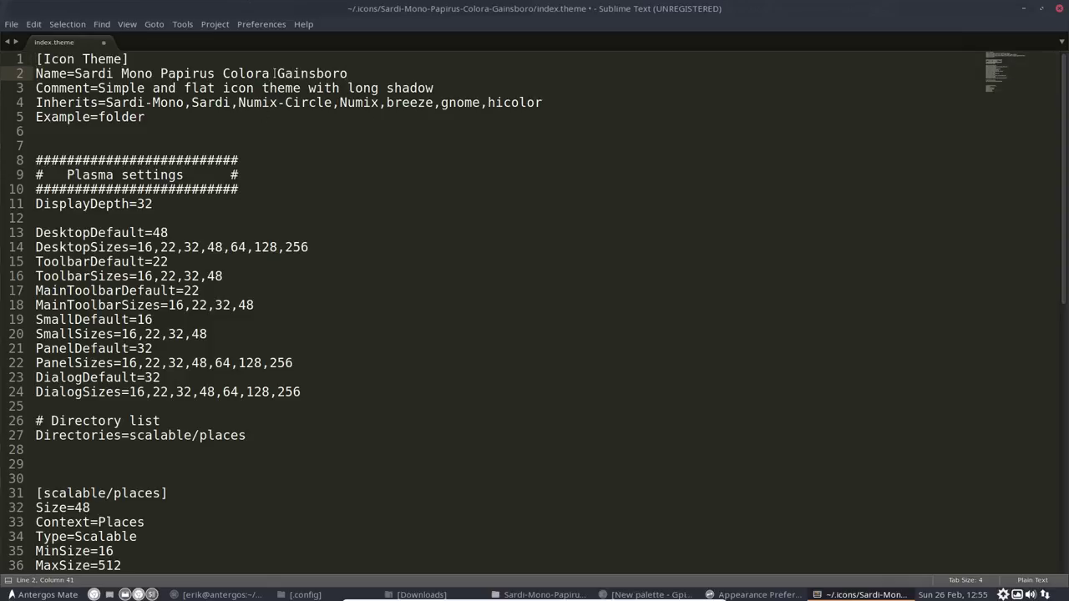
key(ctrl+s)
click(1059, 8)
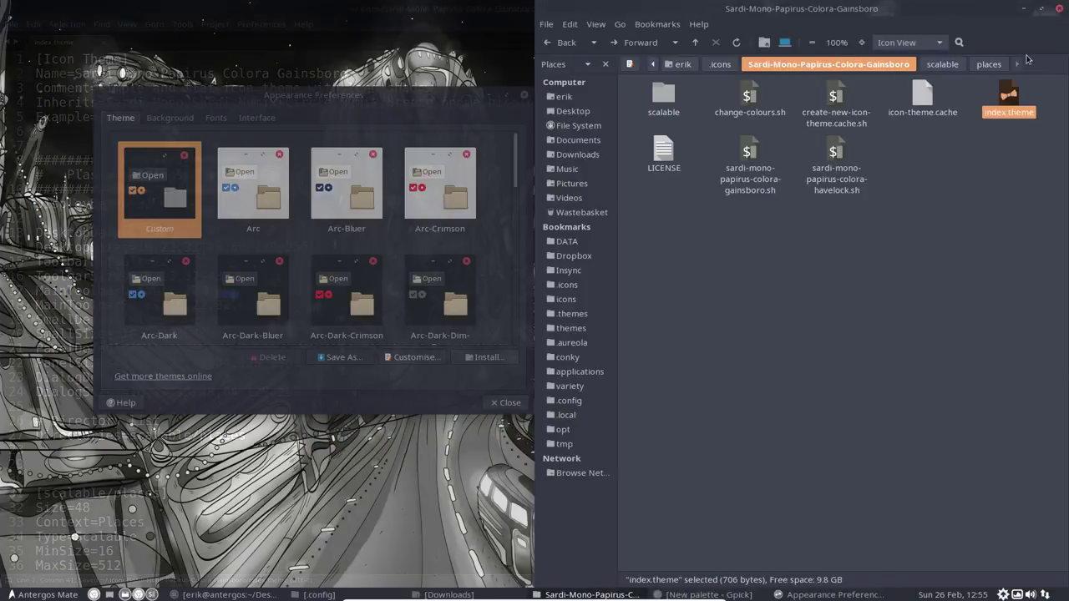
Step: Look through the custom theme's window border, control and icon tabs, then close Appearance Preferences
click(184, 227)
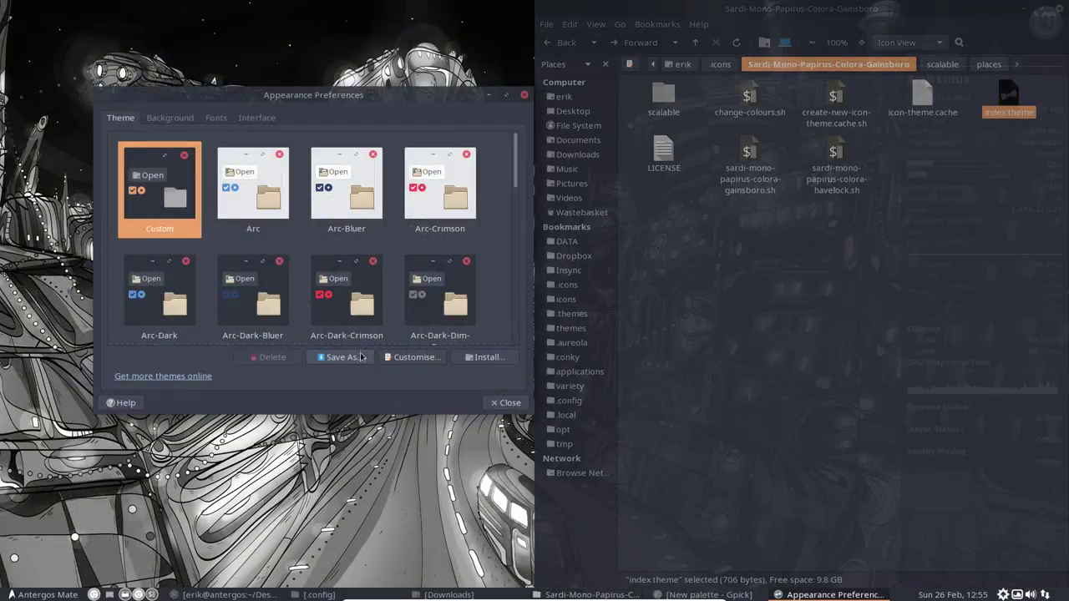
click(409, 364)
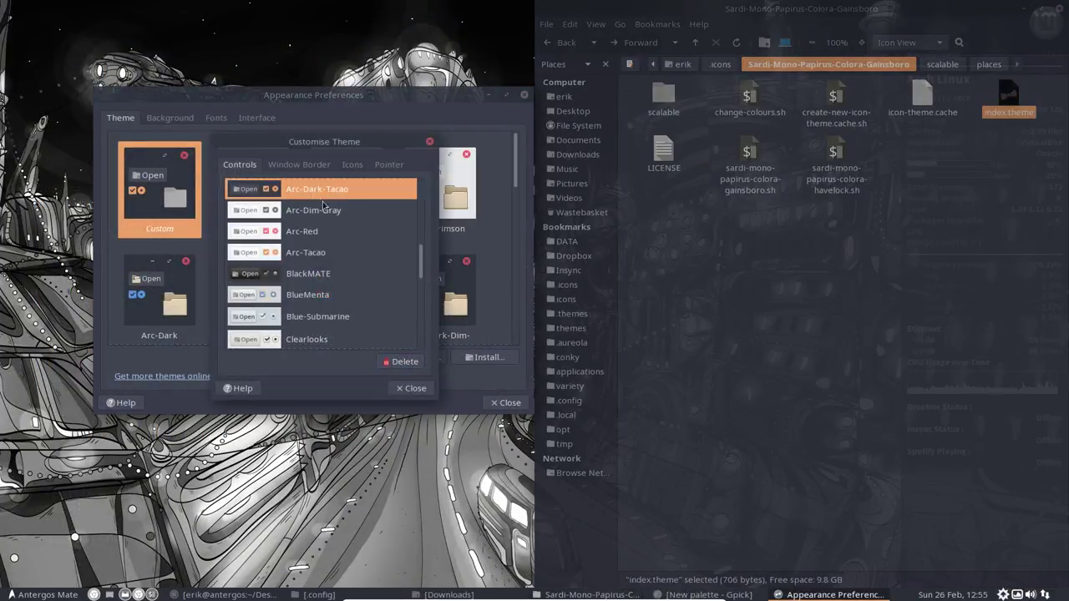
click(306, 164)
click(239, 164)
click(352, 165)
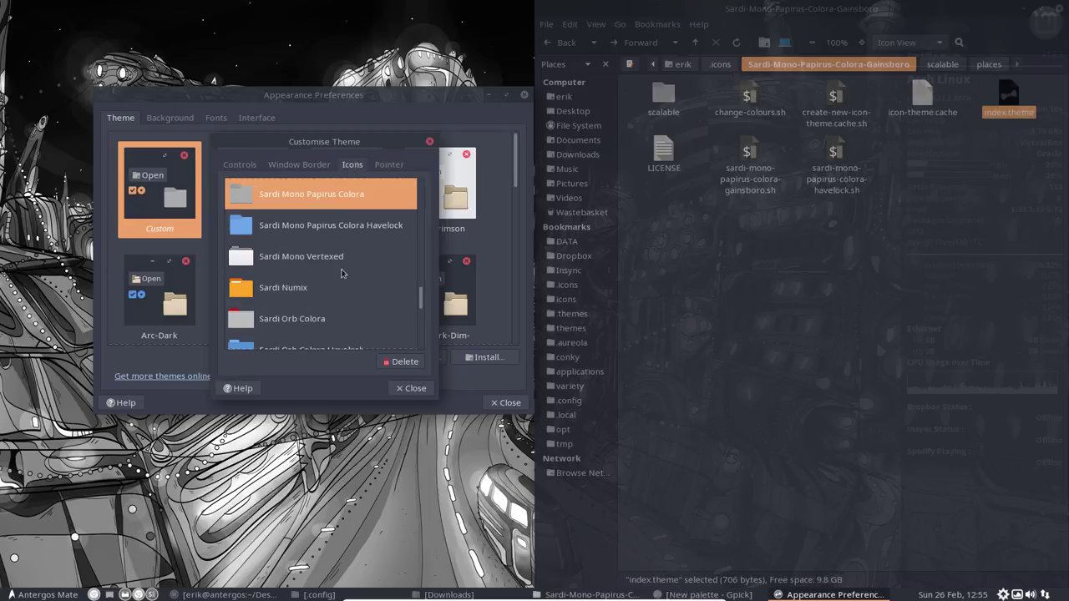
scroll(339, 278, down, 2)
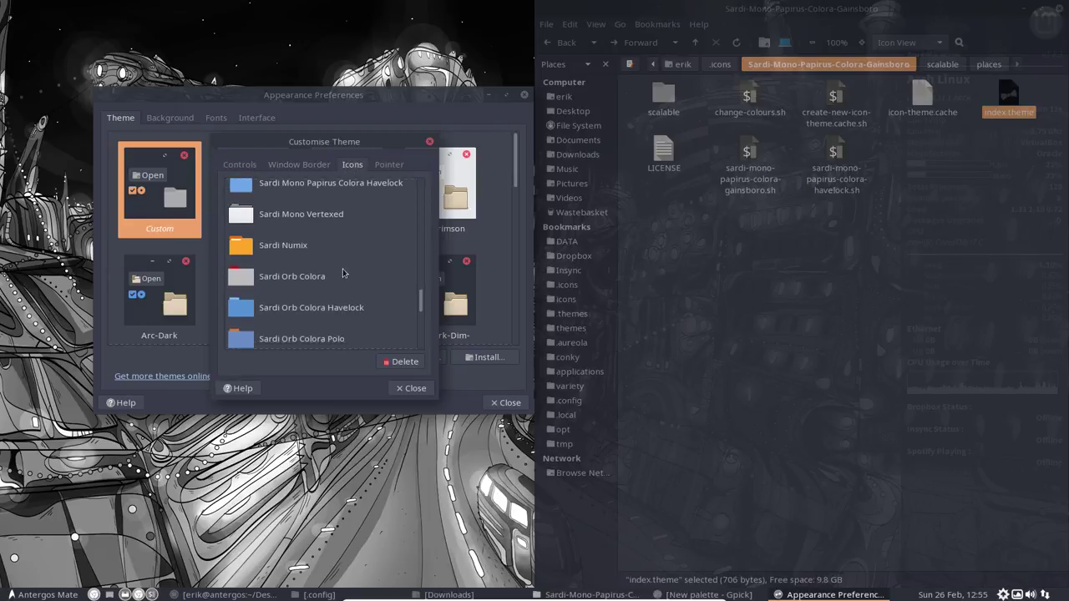
click(411, 388)
click(505, 403)
Step: Reopen Appearance Preferences, set Sardi Mono Papirus Colora Gainsboro as the icon theme, and close it
click(50, 594)
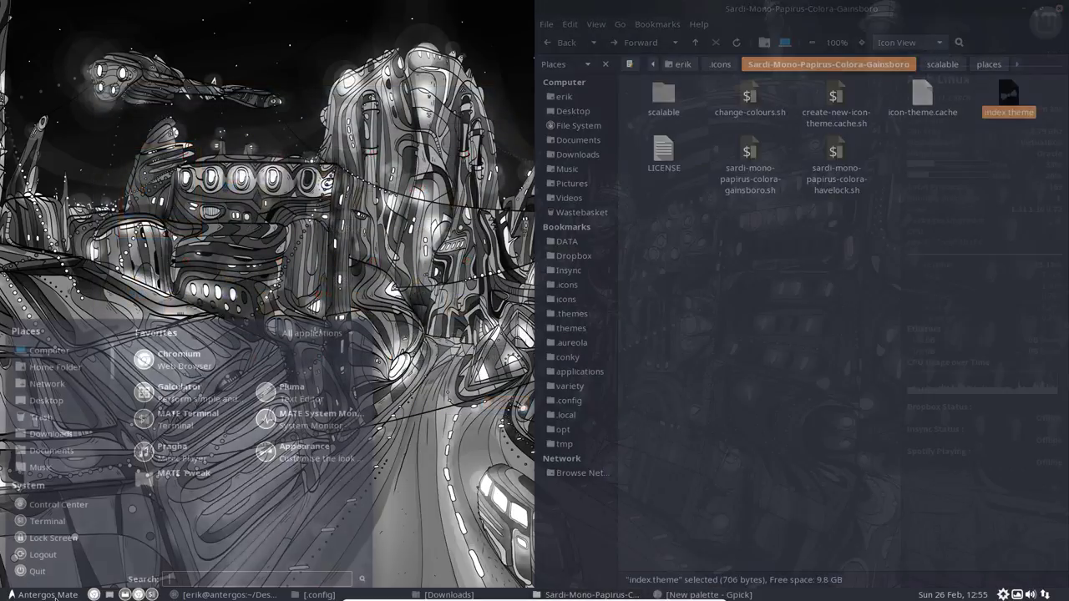
click(308, 453)
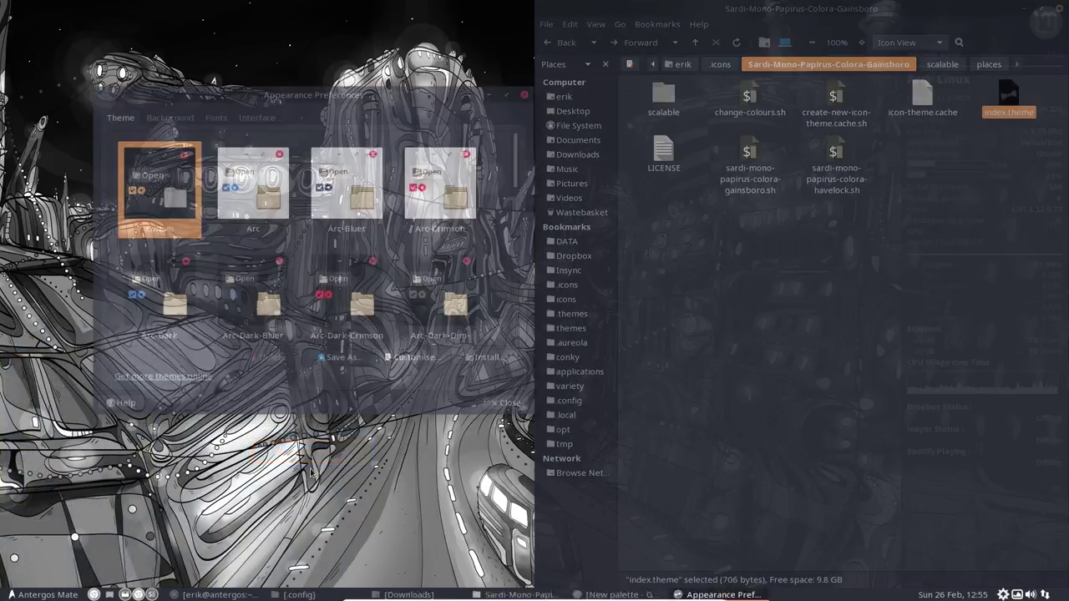
click(412, 356)
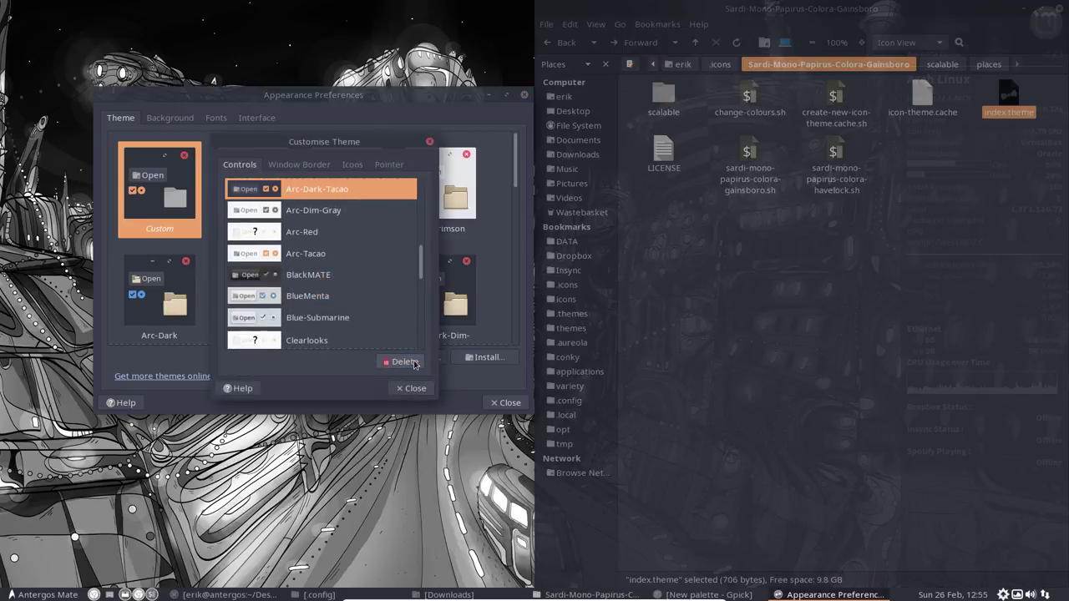
click(352, 164)
click(356, 224)
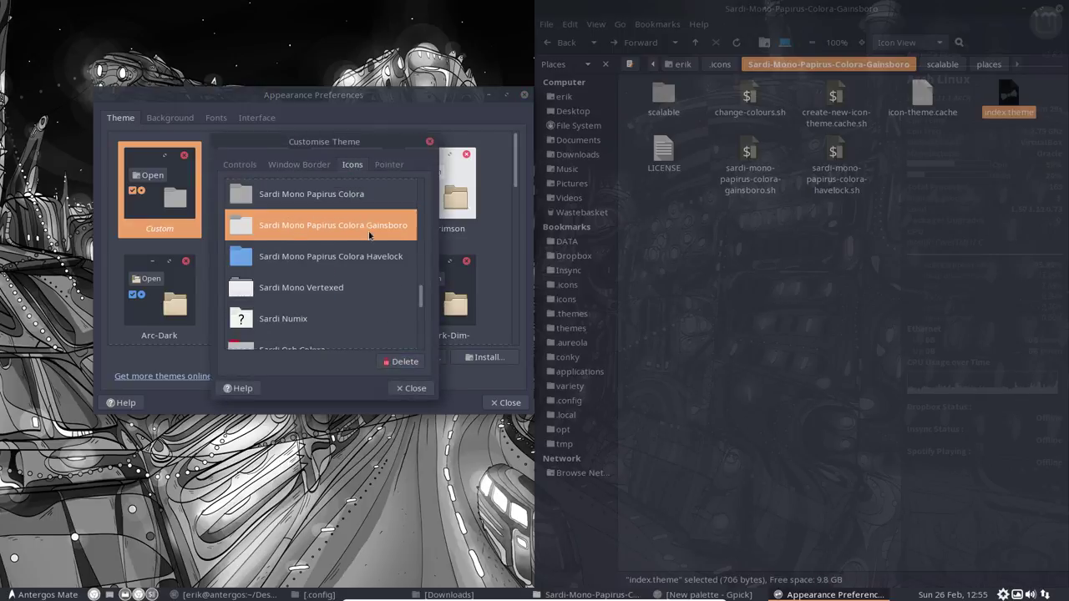
click(373, 200)
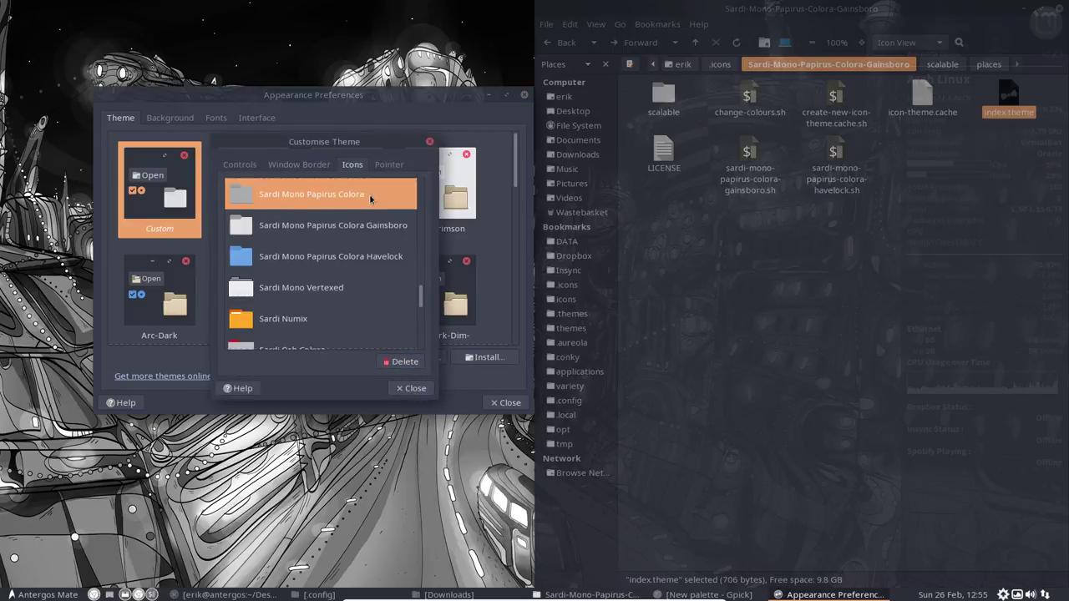
click(345, 233)
click(351, 261)
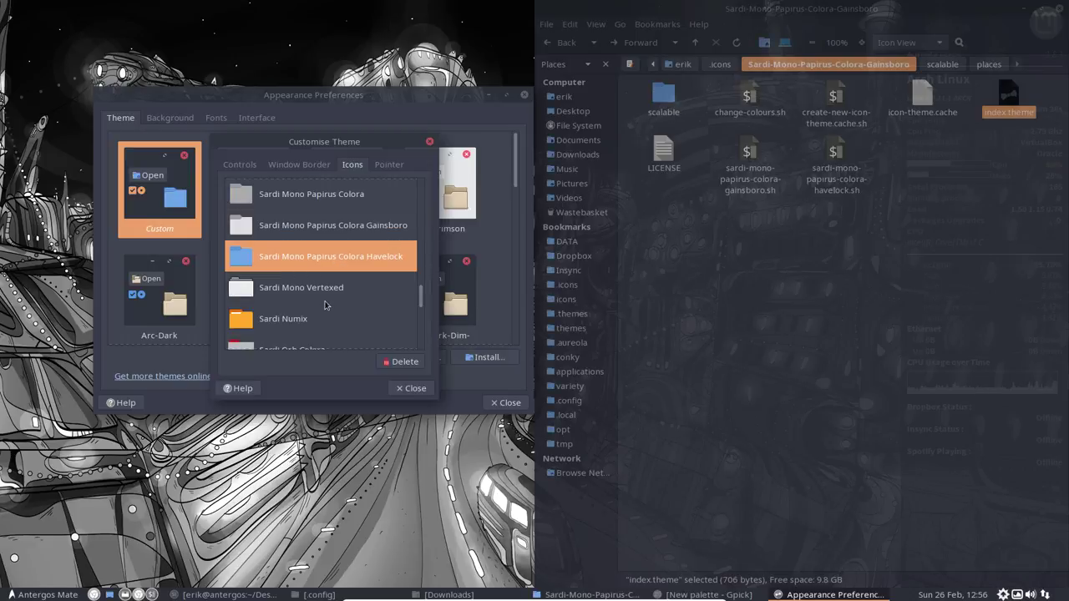
click(299, 237)
click(312, 203)
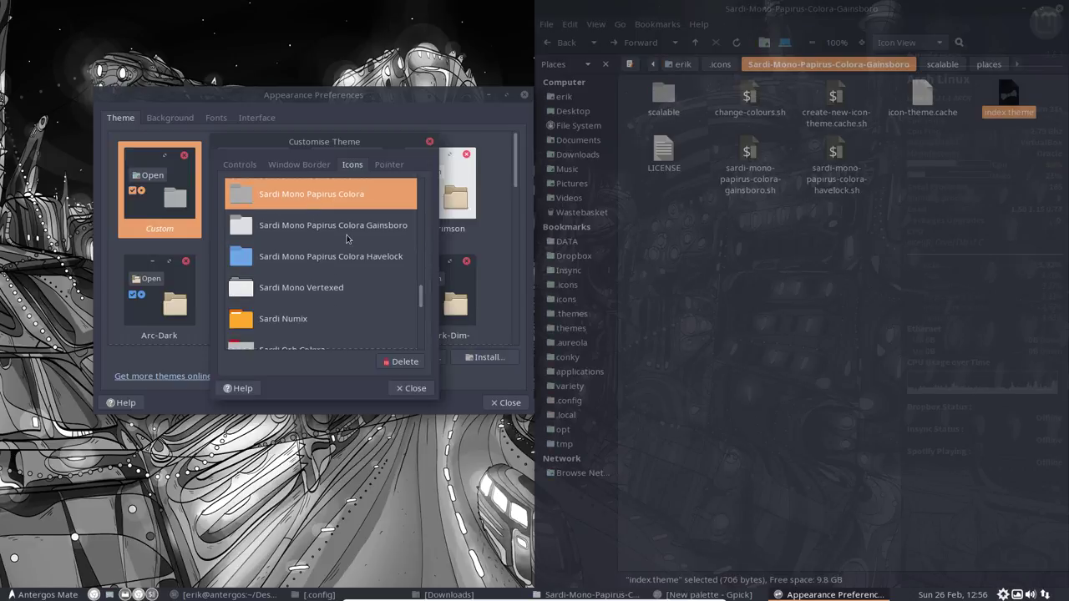
click(350, 234)
click(410, 388)
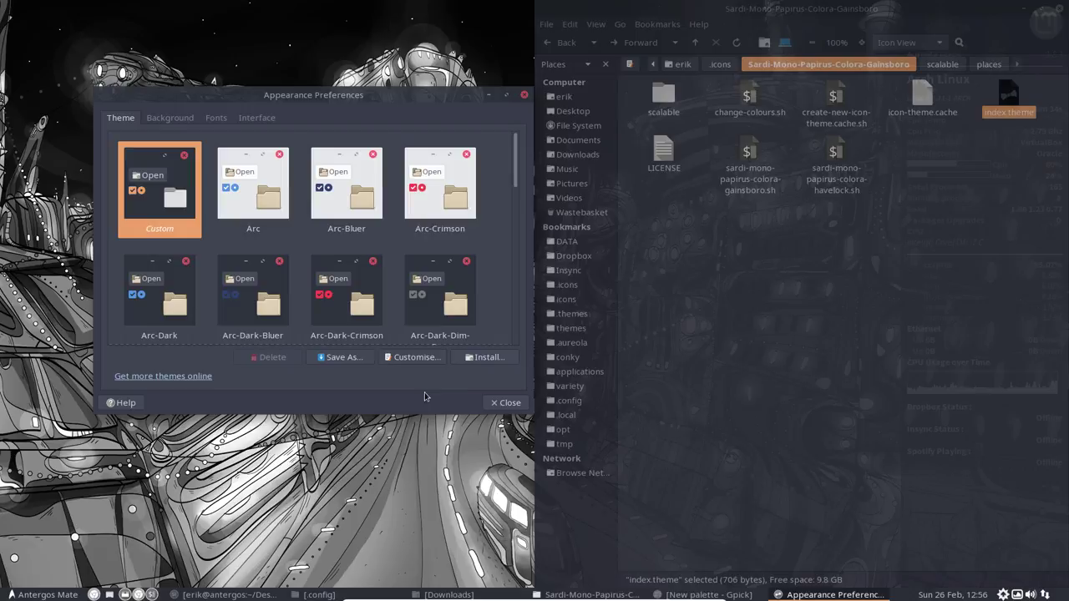
click(499, 403)
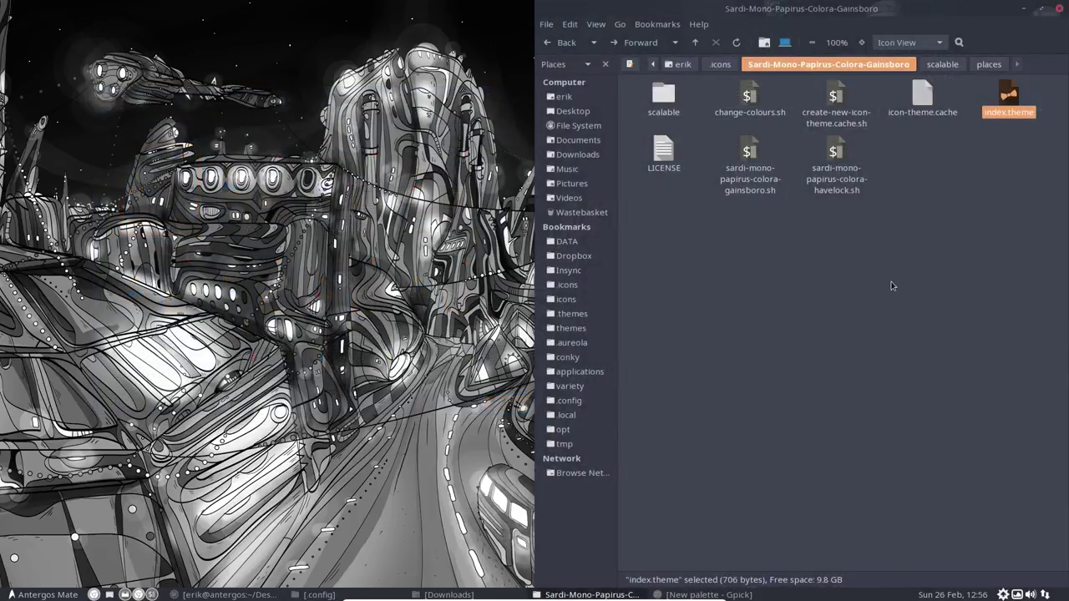
Step: Open the home folder in Caja and restore the window to normal size
click(891, 285)
click(561, 97)
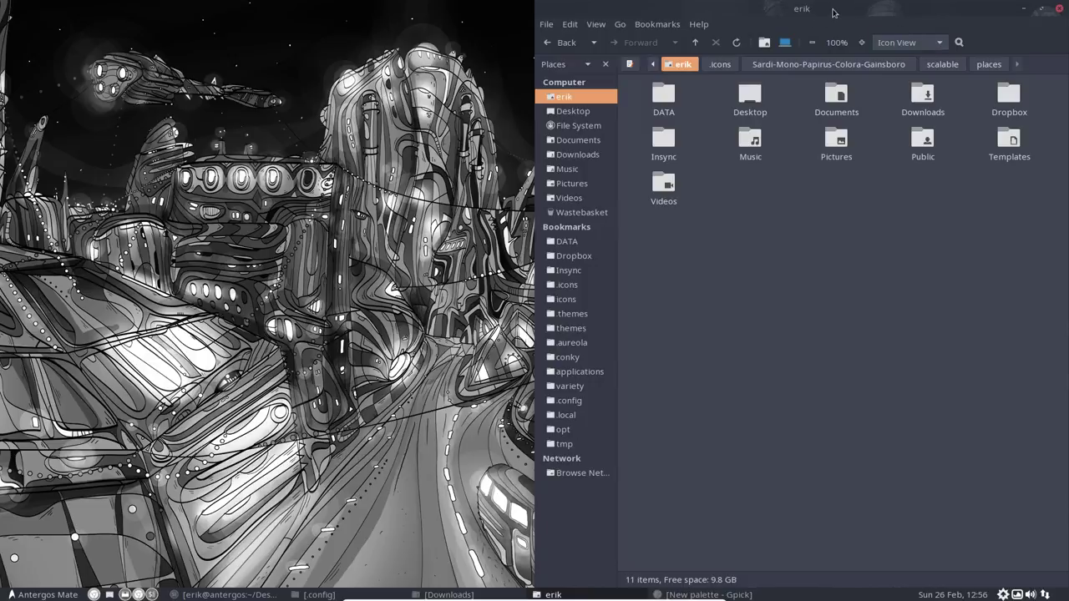
drag(833, 11, 478, 64)
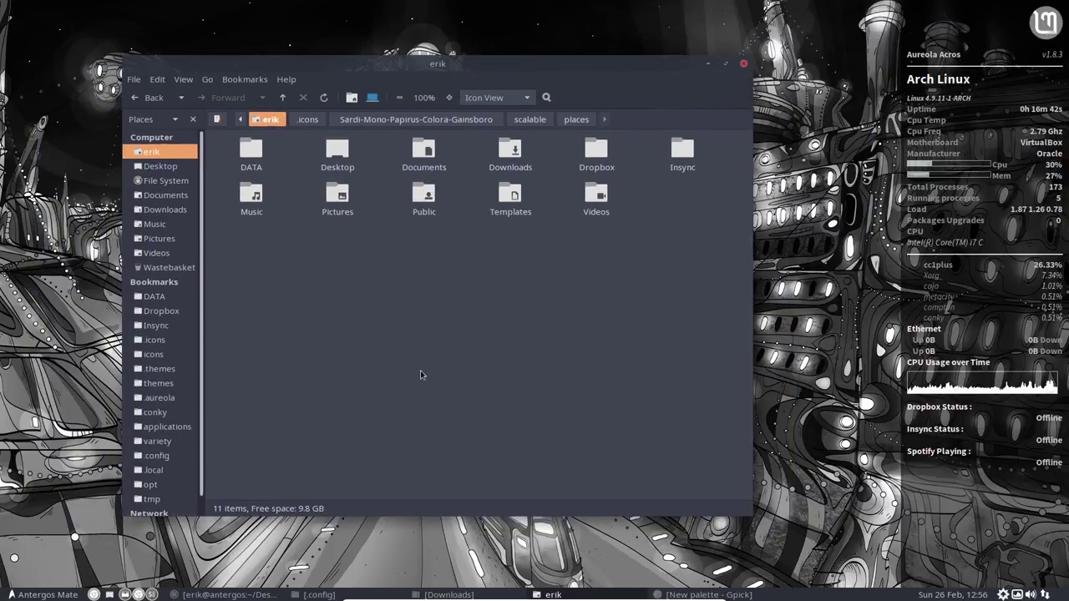
Step: Bring the build terminal forward and return the virtual machine to full screen
click(224, 595)
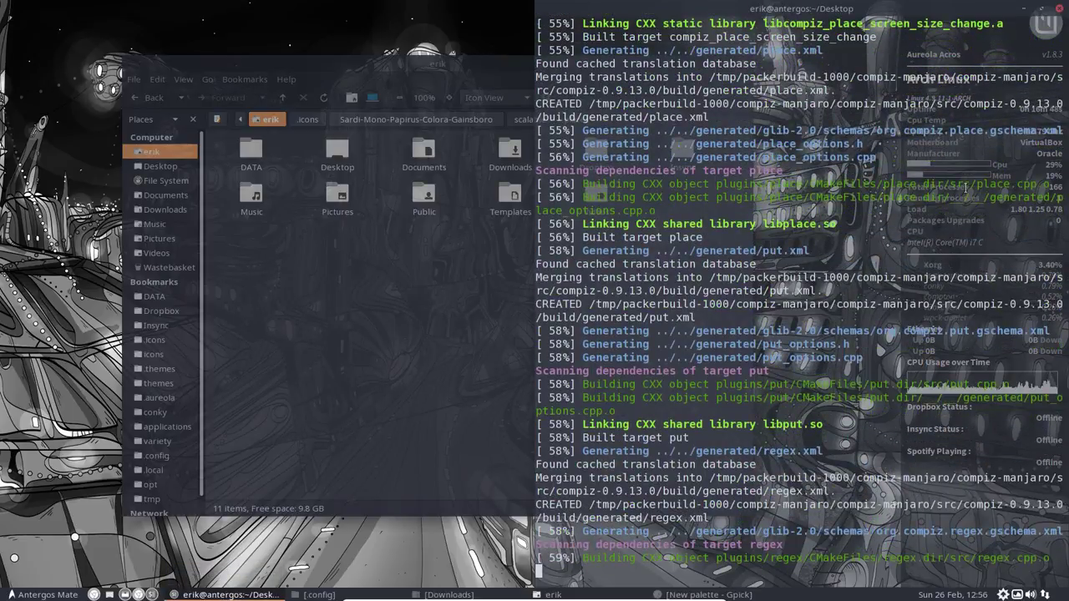
key(Control_R+f)
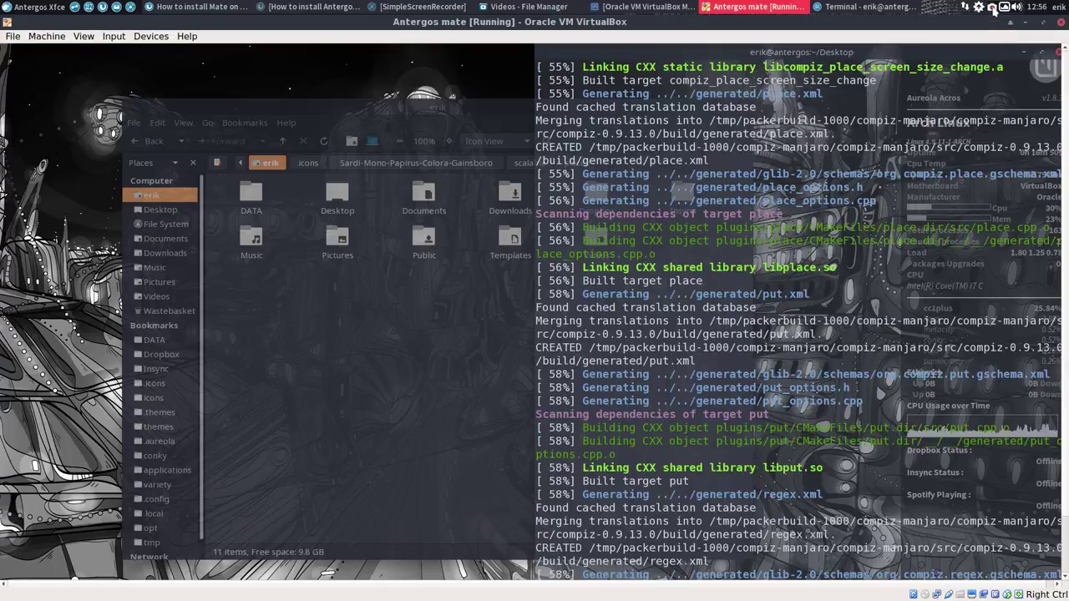
click(992, 9)
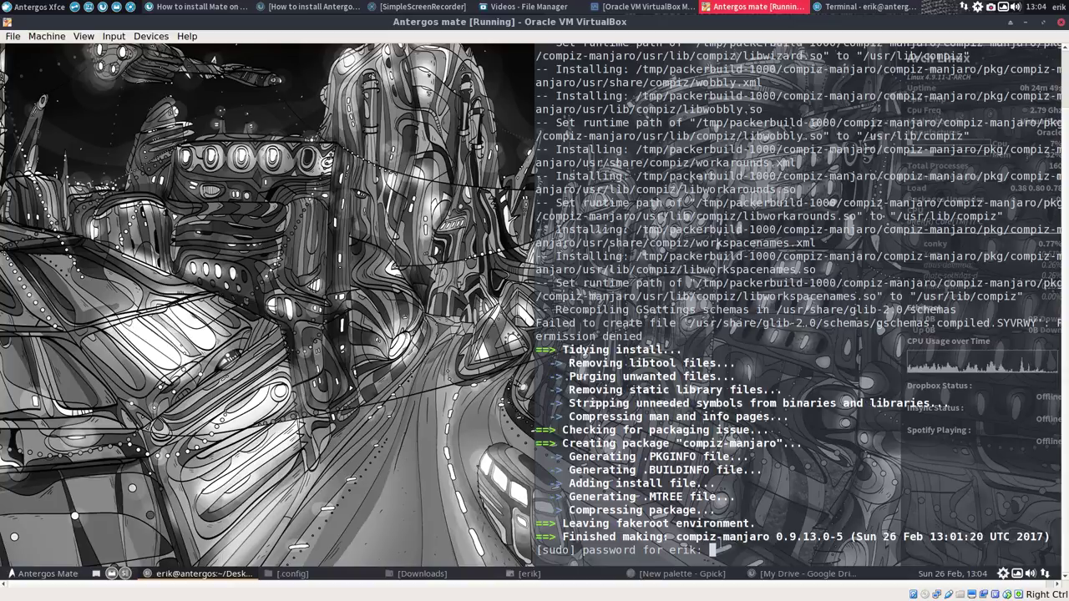
click(83, 36)
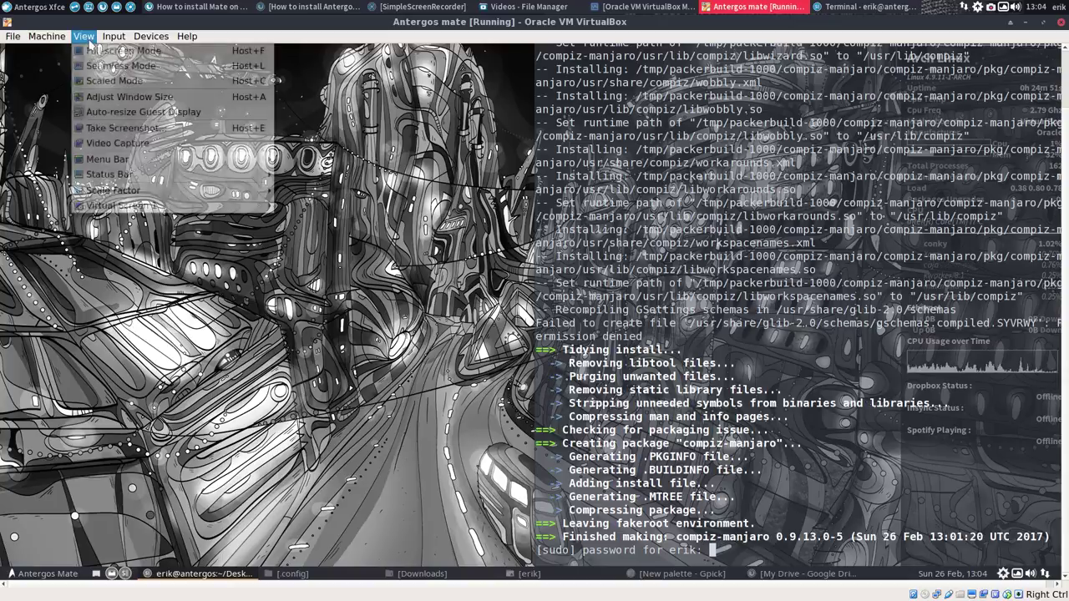
click(99, 52)
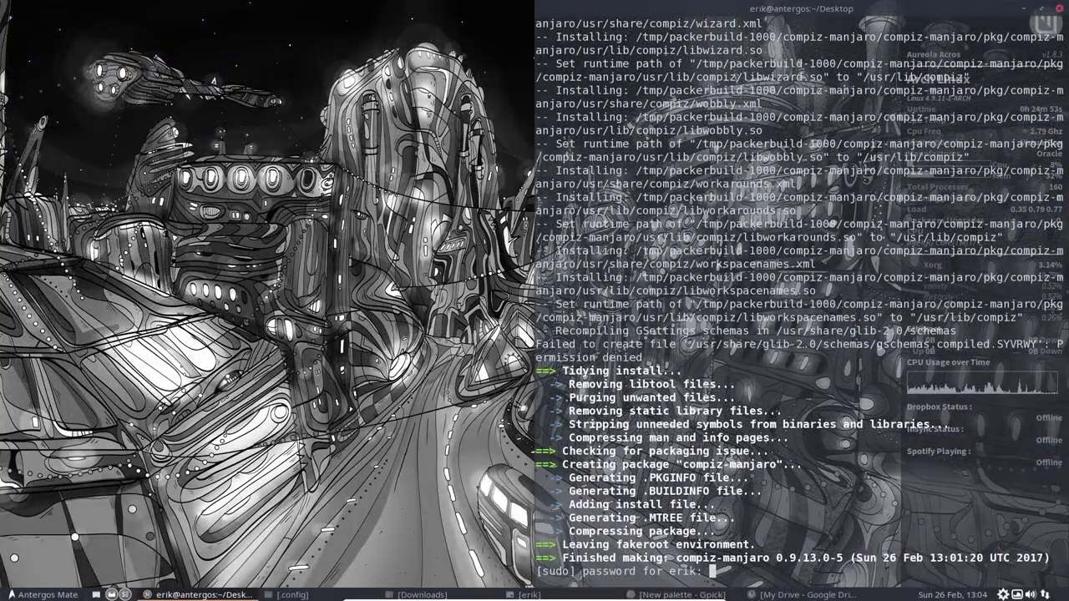
Step: Submit the sudo password, answer y to install compiz-manjaro, and close the terminal
key(Return)
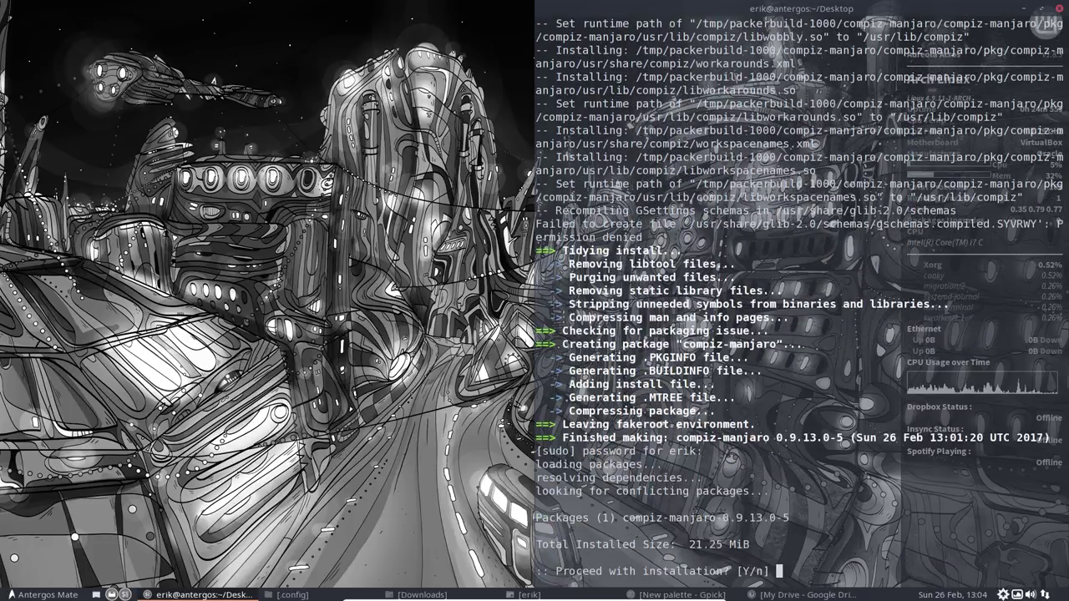
text(y)
key(Return)
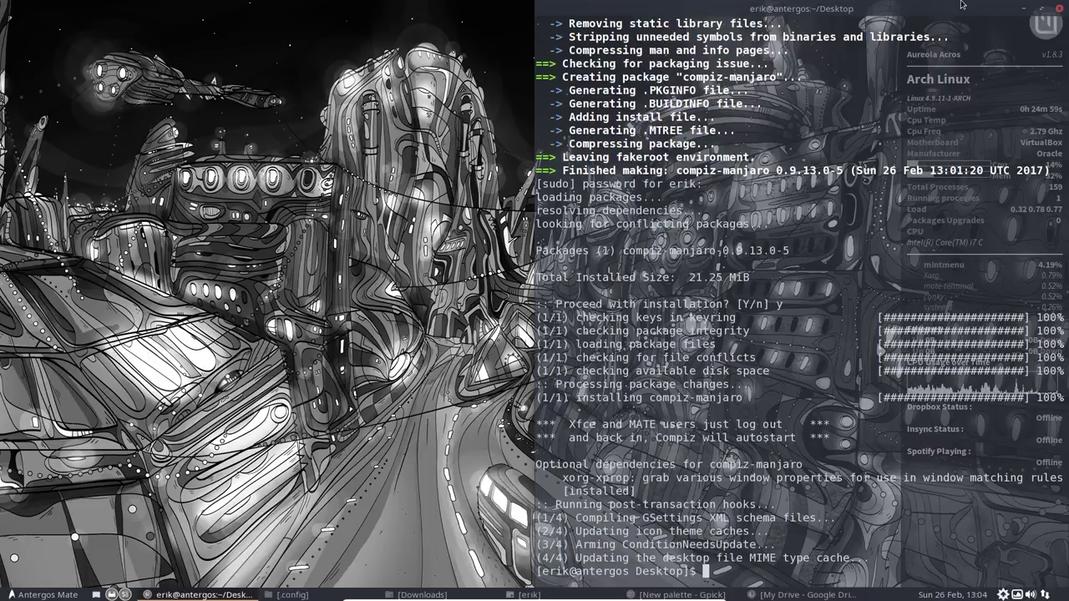
click(1061, 10)
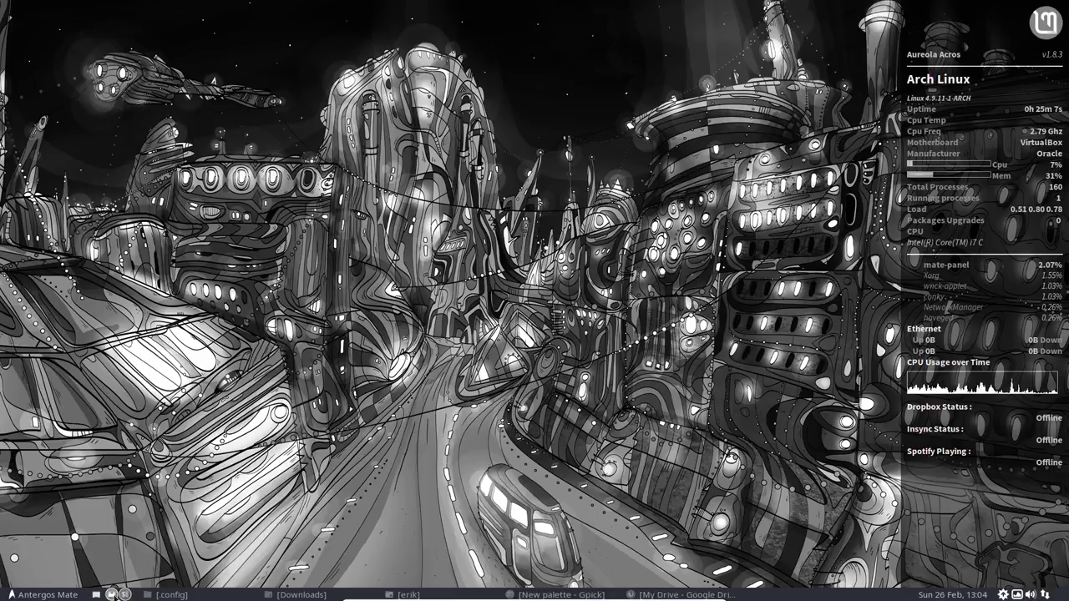
Step: Open Caja and select the home folders to view their new icons
click(111, 595)
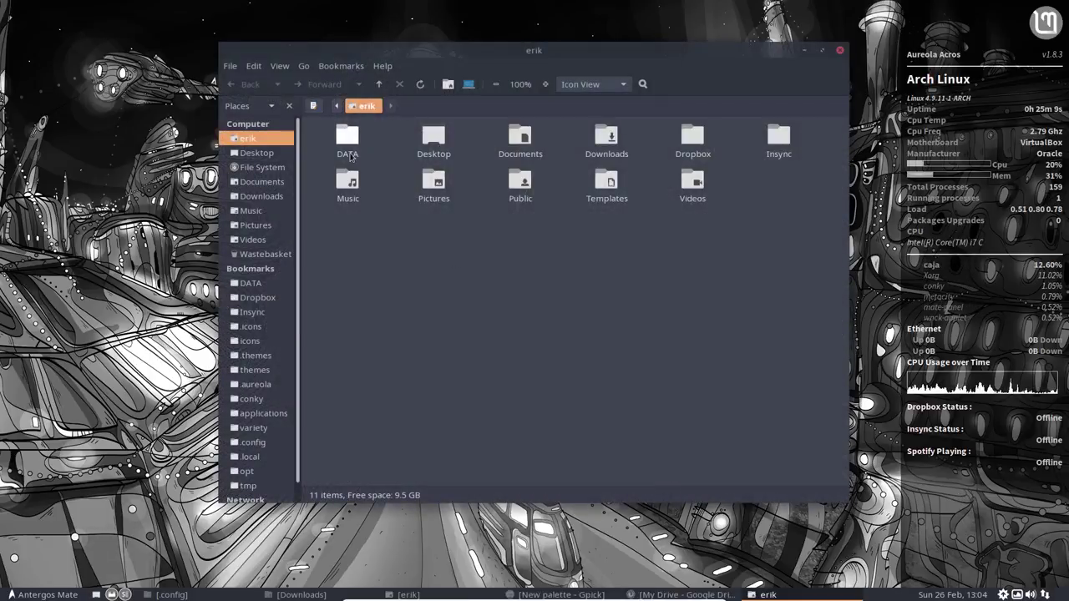
drag(316, 134, 820, 198)
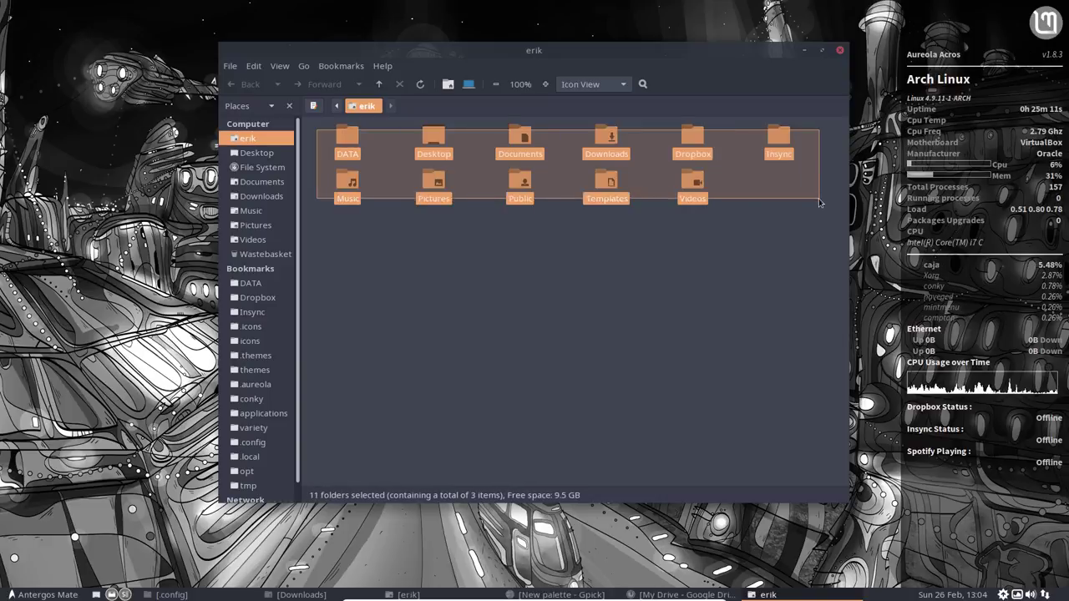
click(673, 268)
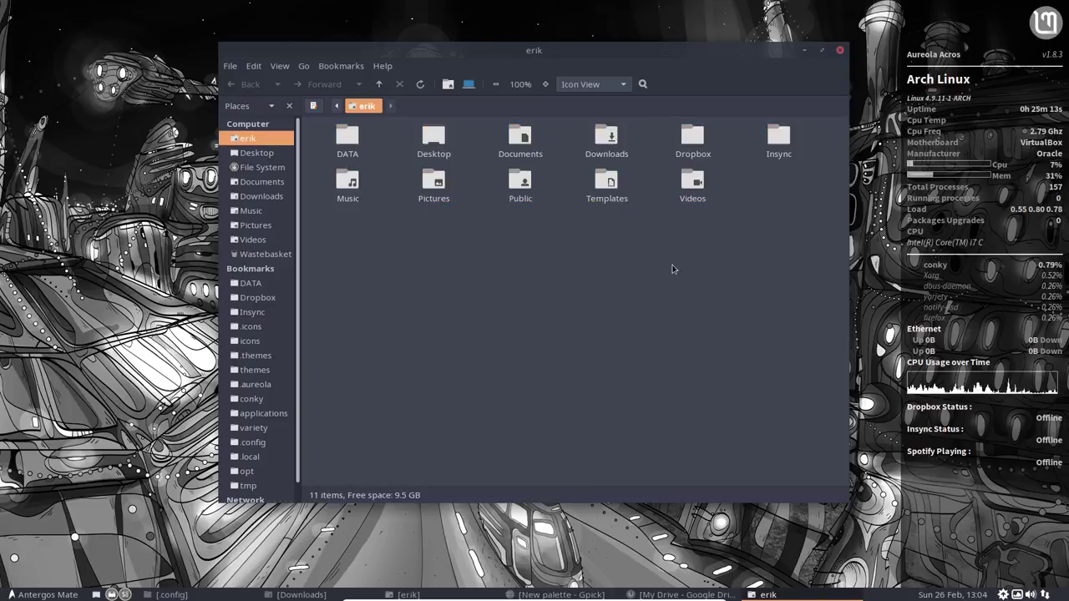
Step: Close the file manager and start MATE Tweak
drag(540, 76, 443, 52)
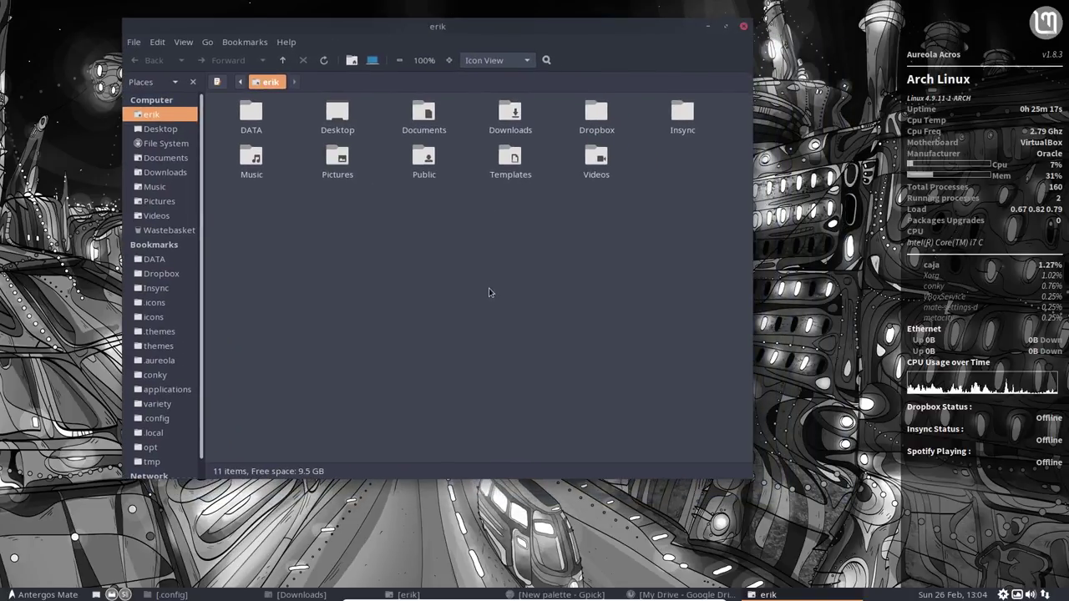
click(743, 26)
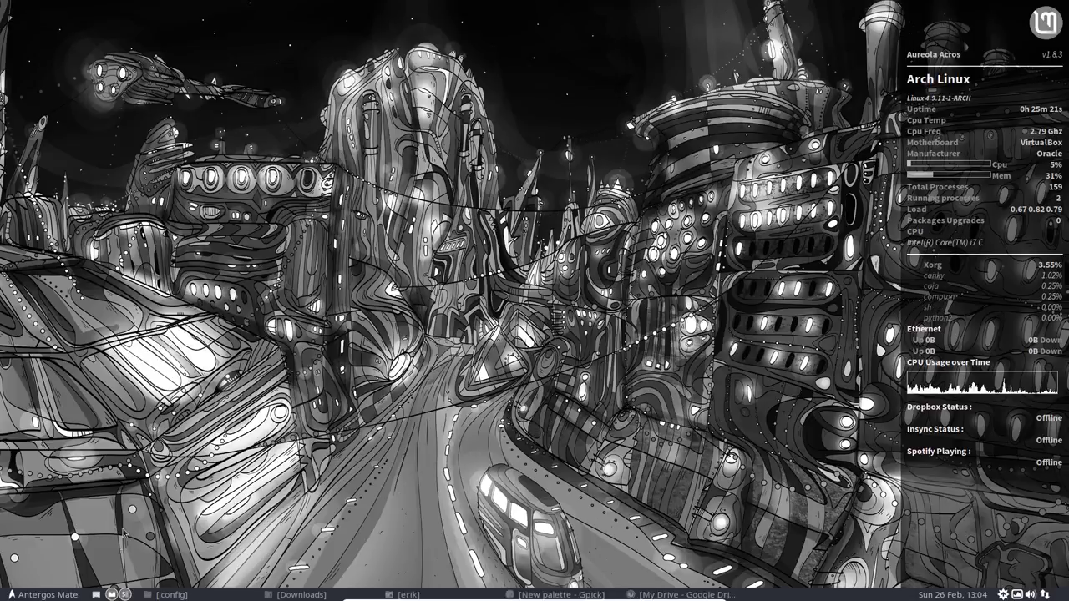
key(super)
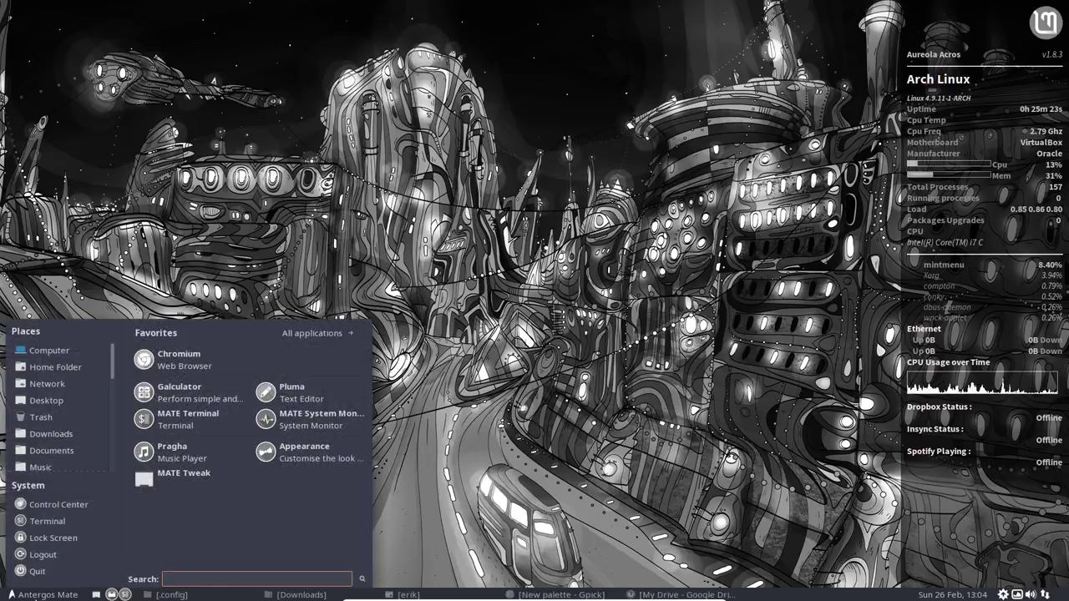
click(184, 476)
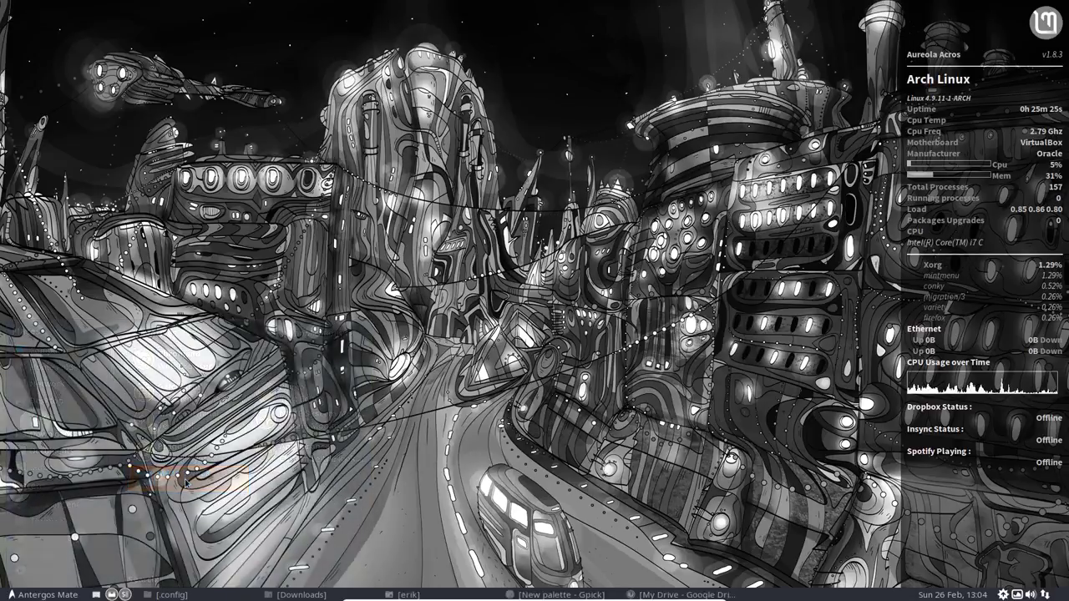
Step: Keep Metacity (Compton GPU compositor) as window manager, then search the menu for 'start'
click(407, 280)
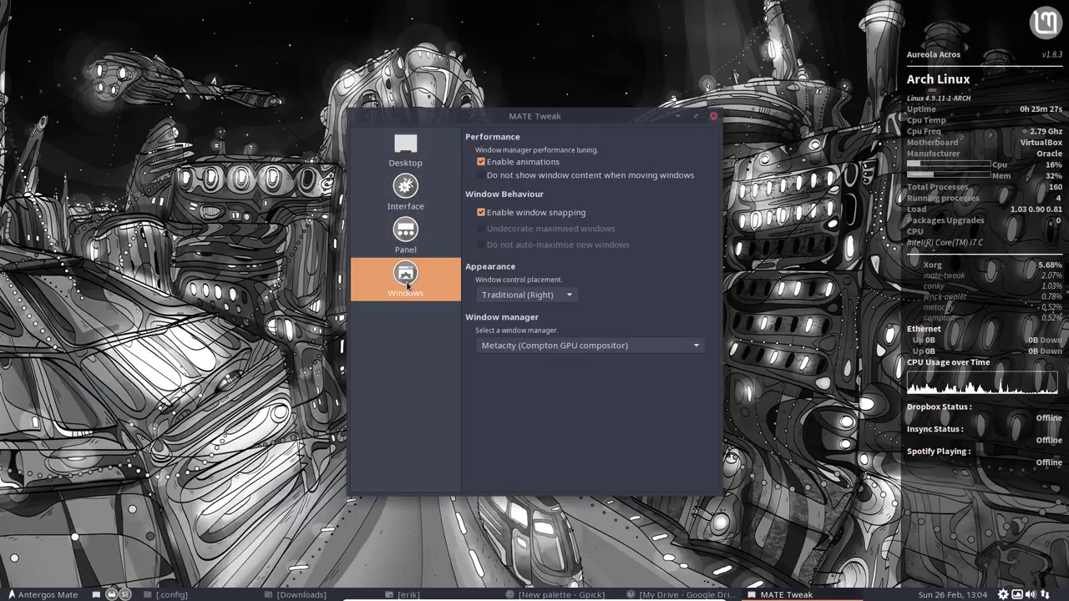
click(511, 346)
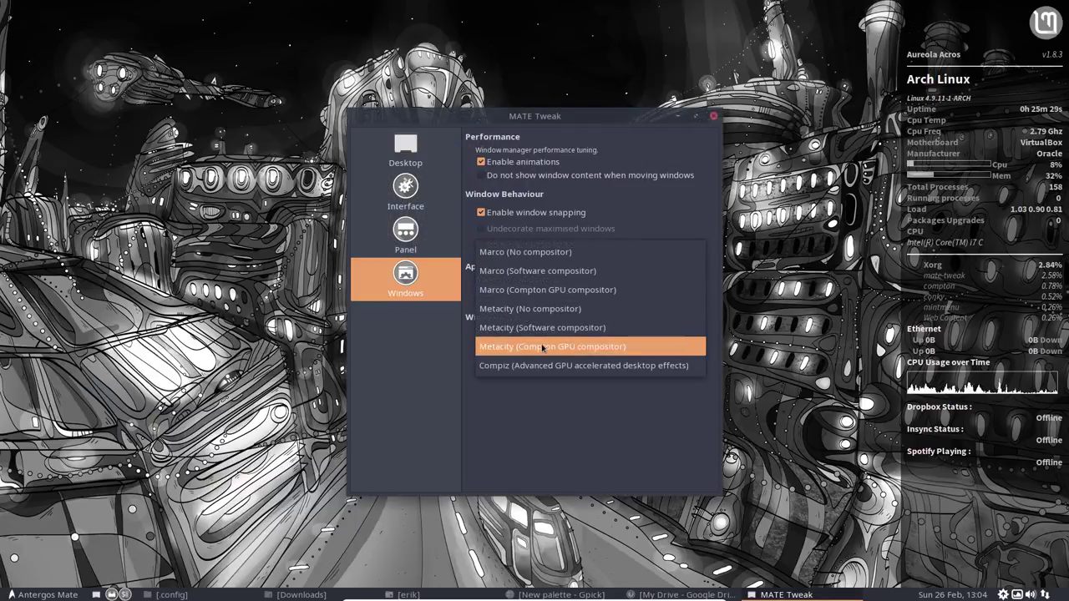
click(623, 347)
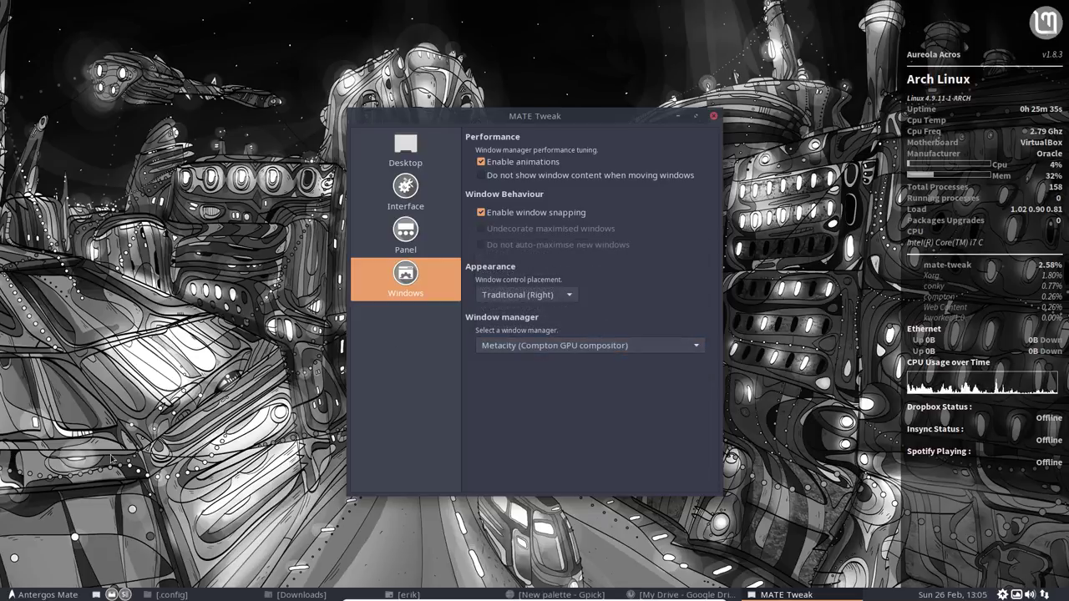
key(super)
text(s)
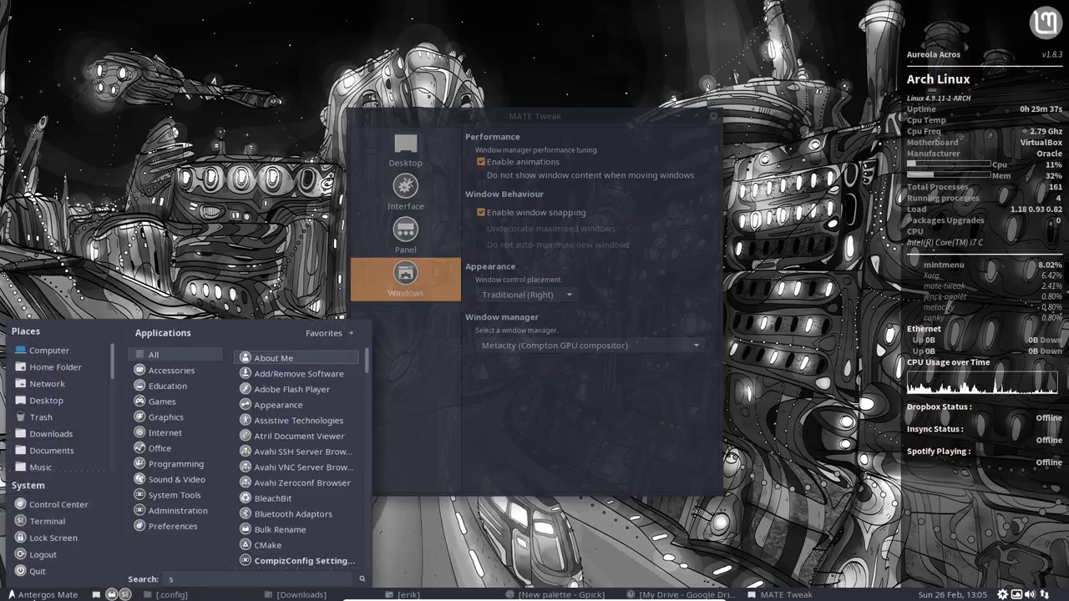
text(tart)
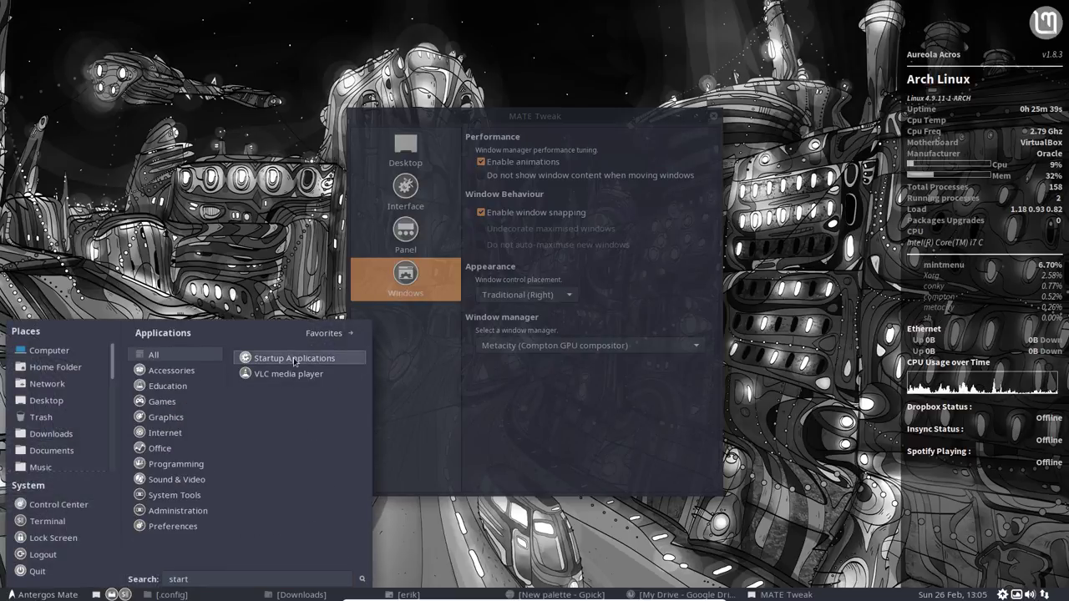
Step: Launch Startup Applications and uncheck metacity-compton so it no longer starts at login
click(326, 360)
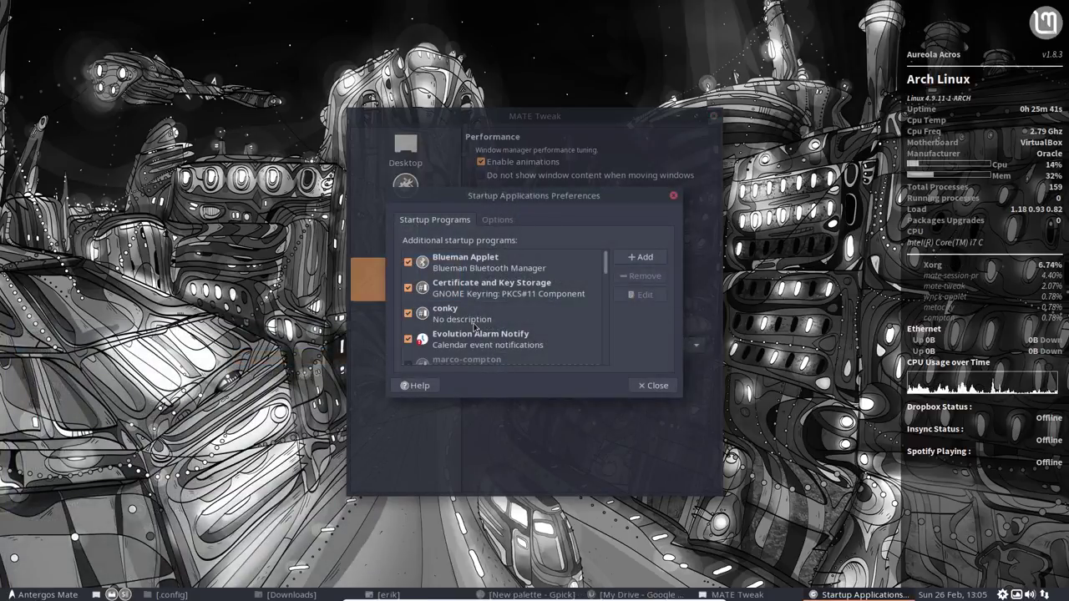
scroll(486, 347, down, 2)
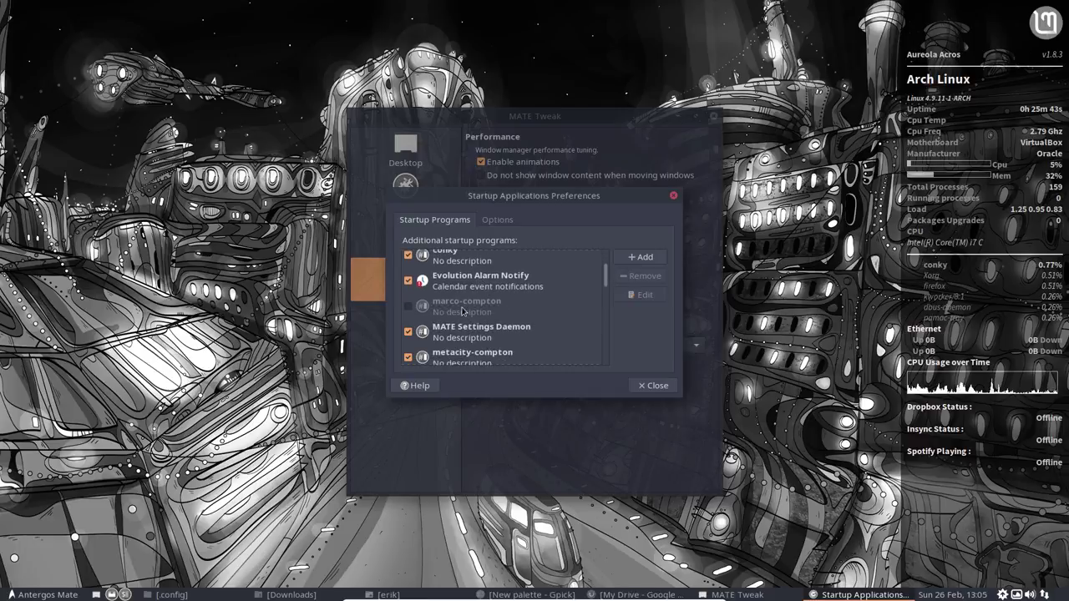
click(511, 314)
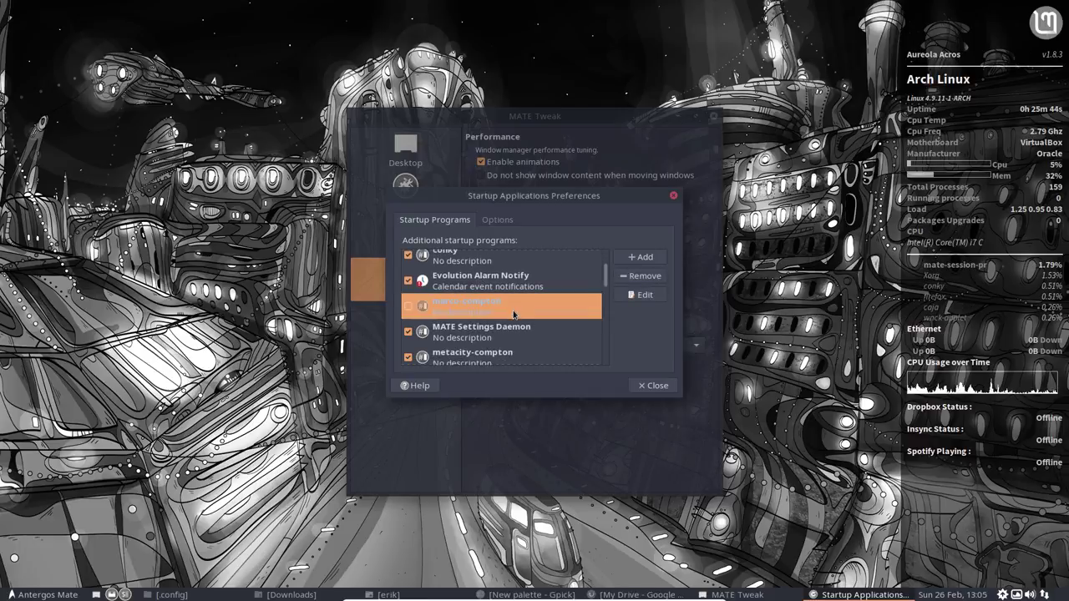
click(408, 357)
scroll(473, 312, down, 2)
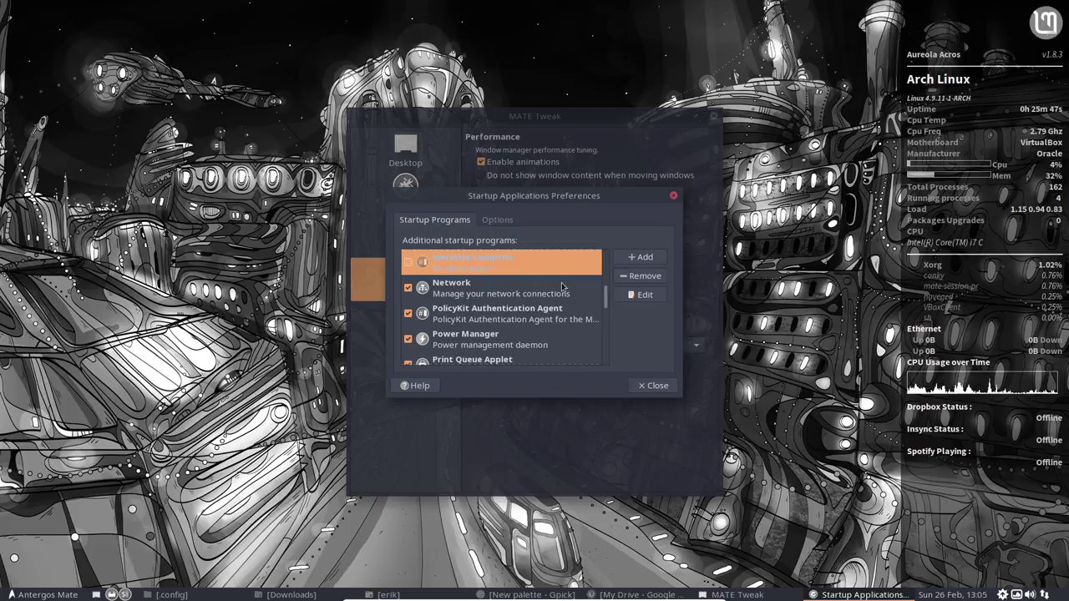
Step: Review the startup list with both compton entries disabled, then close the window
click(459, 288)
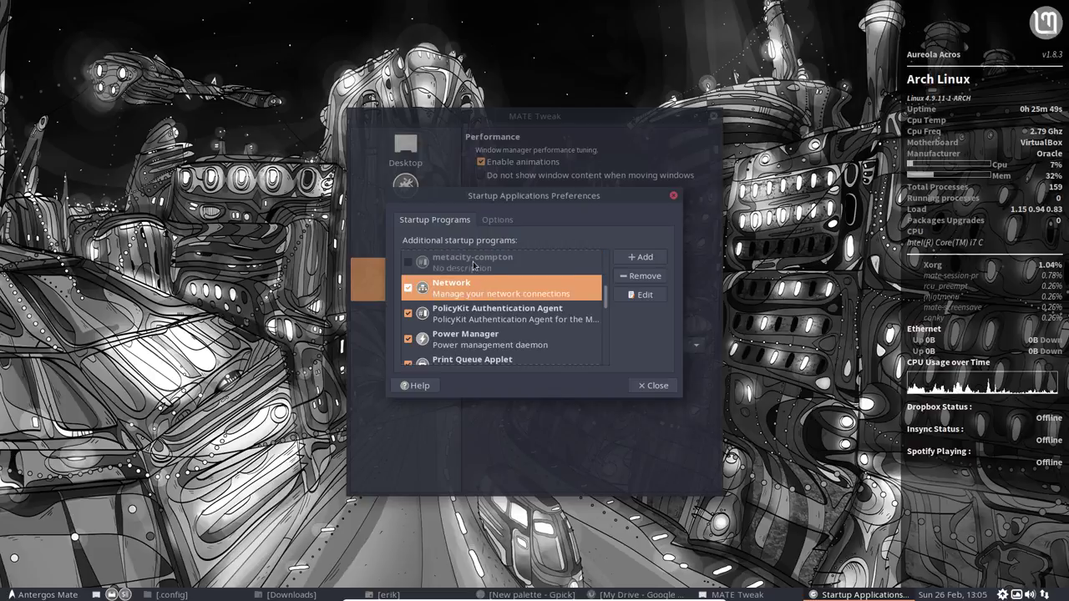
click(460, 268)
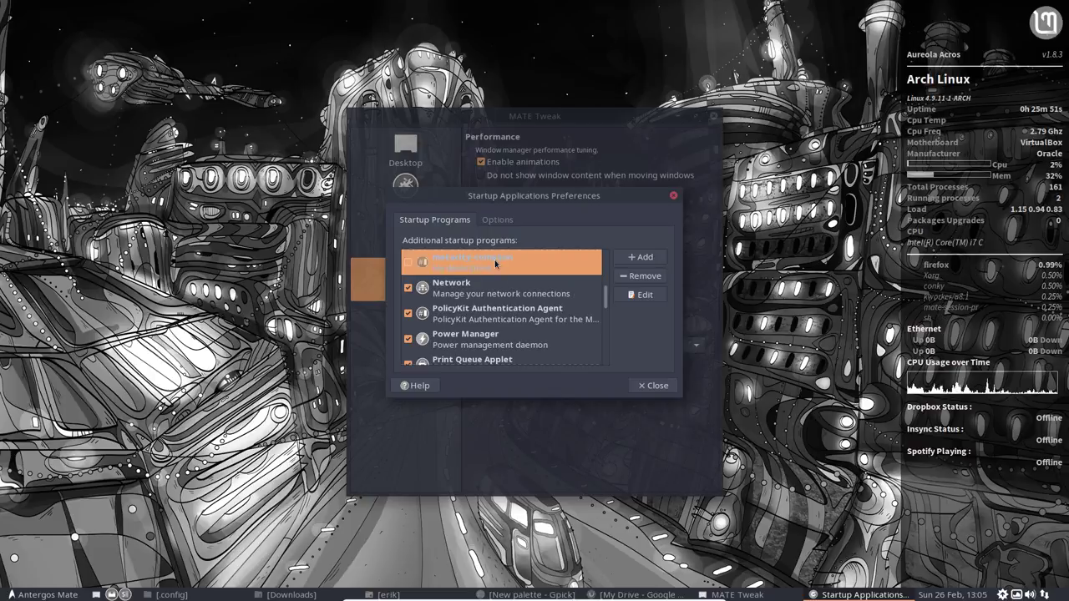
scroll(499, 291, down, 2)
scroll(498, 292, down, 5)
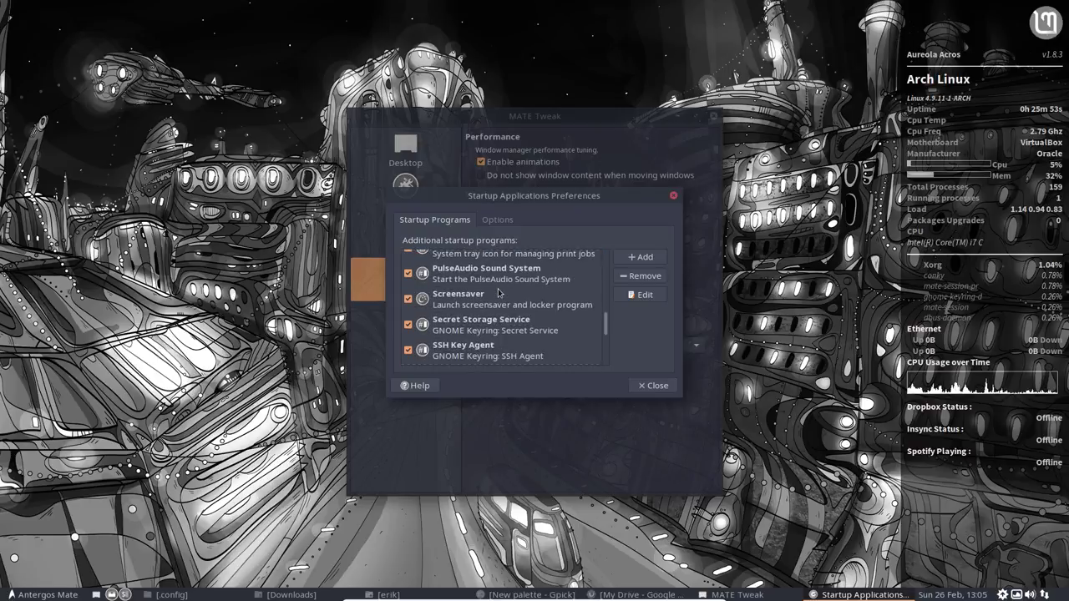
scroll(515, 320, up, 8)
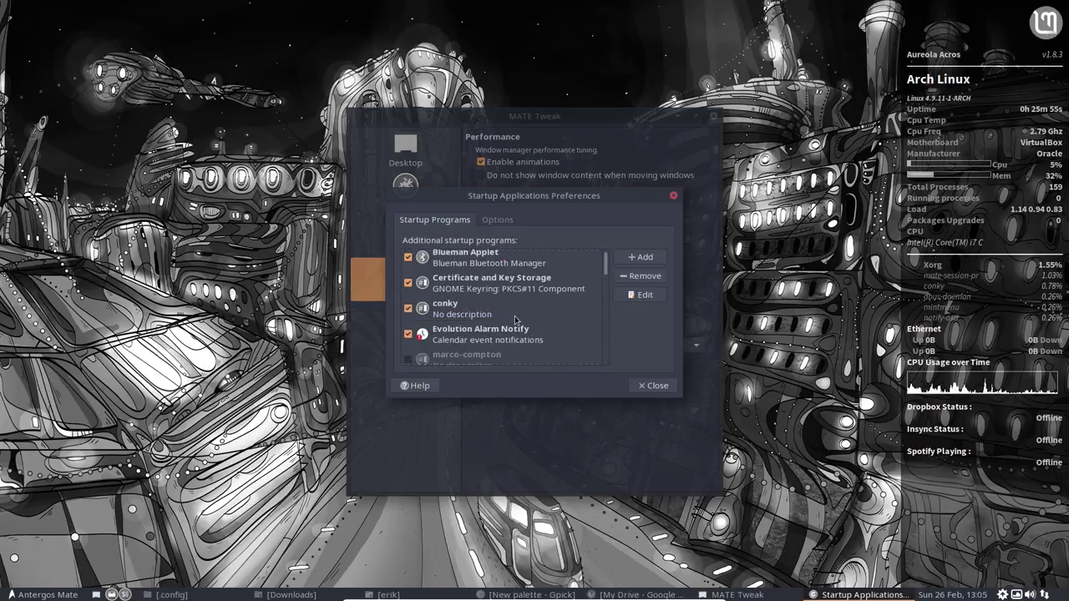
scroll(515, 319, down, 3)
click(515, 319)
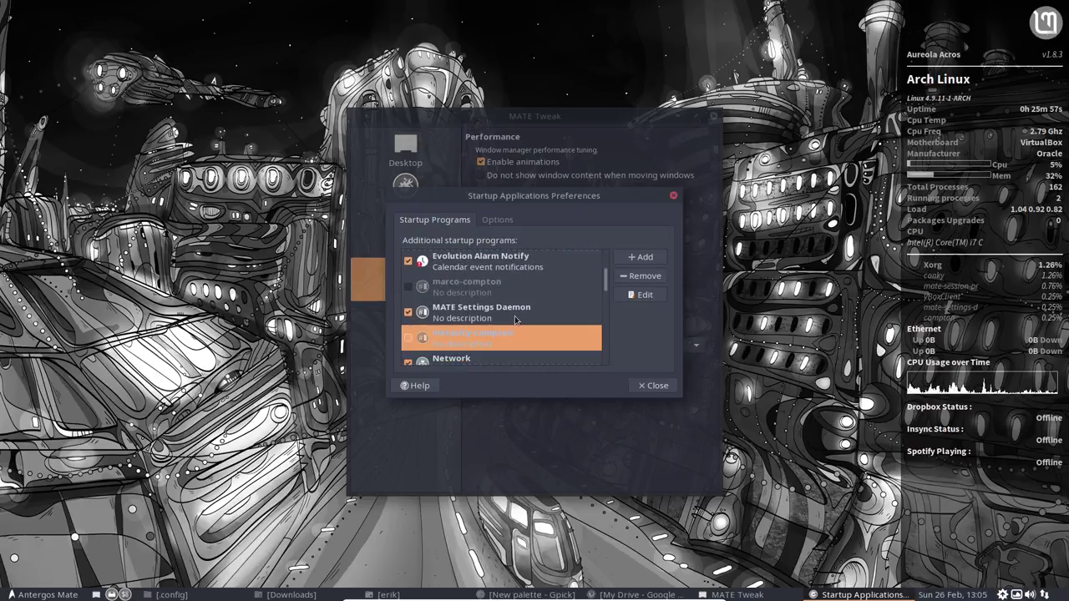
scroll(515, 320, down, 1)
scroll(514, 315, down, 1)
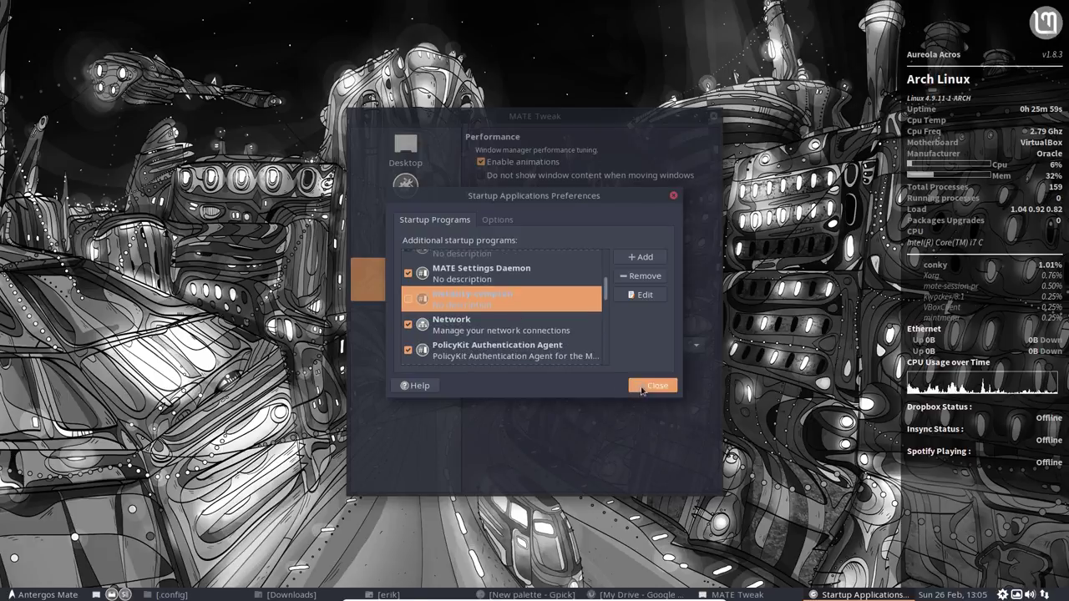
click(652, 385)
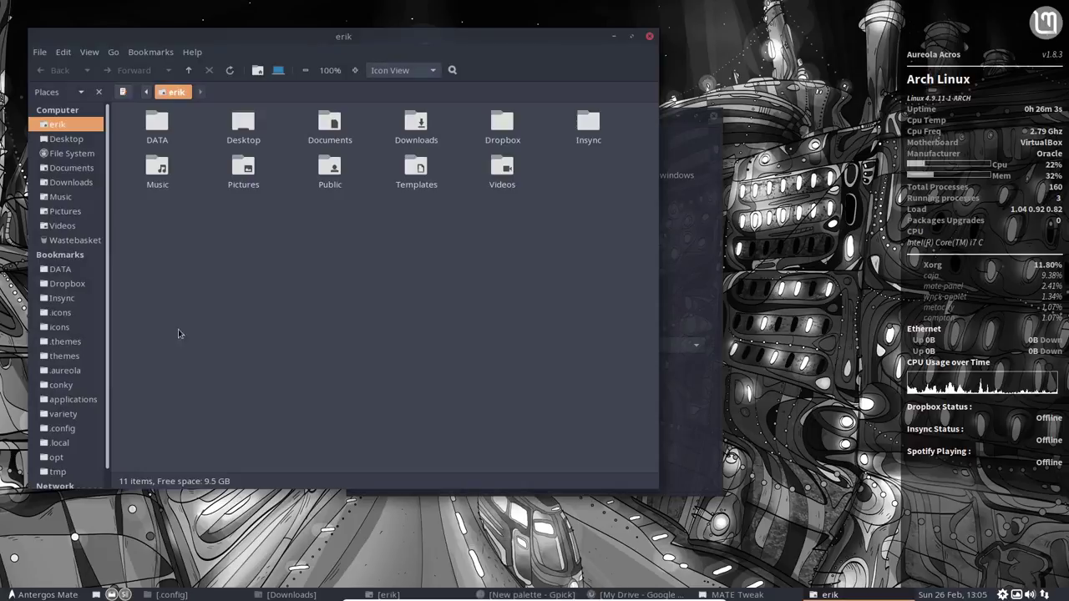
Step: Show hidden files and open the .config/autostart folder
key(ctrl+h)
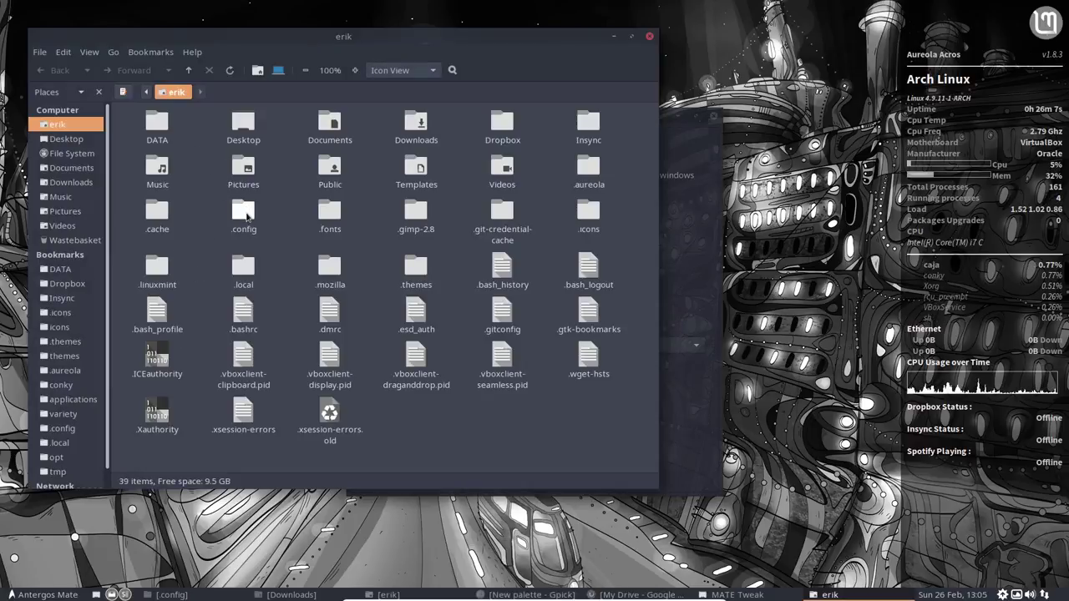
double_click(245, 213)
double_click(158, 122)
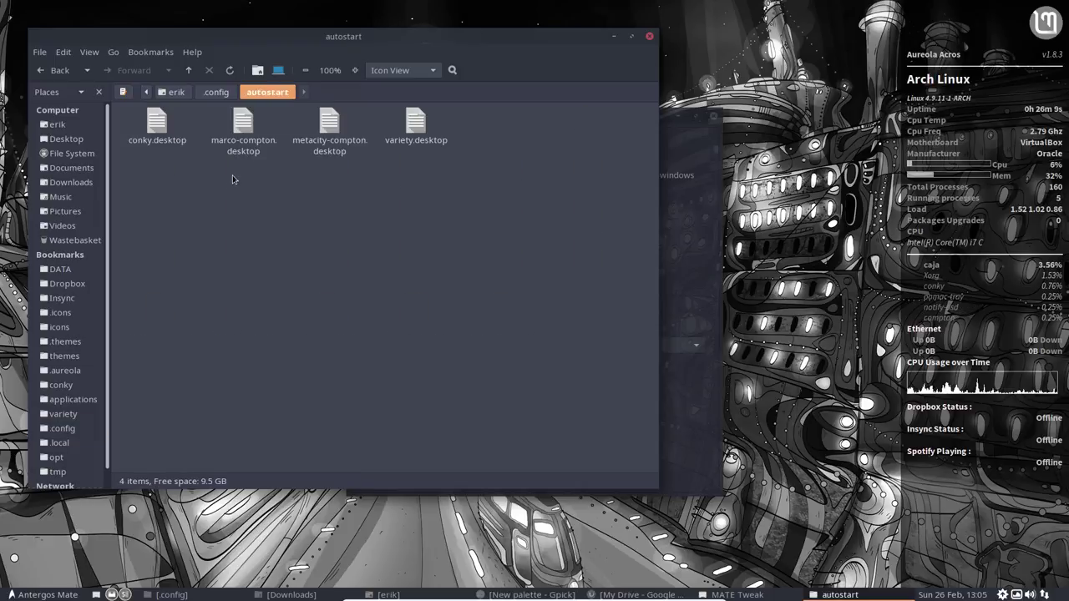
Step: Select the four autostart .desktop files, then close Caja and MATE Tweak
drag(179, 169, 430, 180)
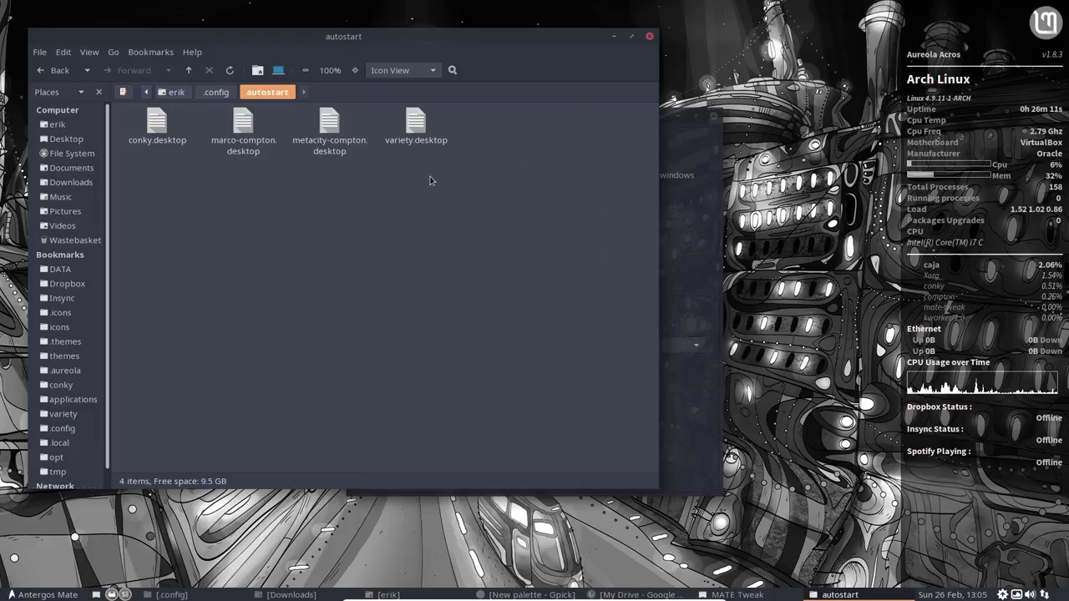
drag(235, 177, 343, 142)
click(389, 184)
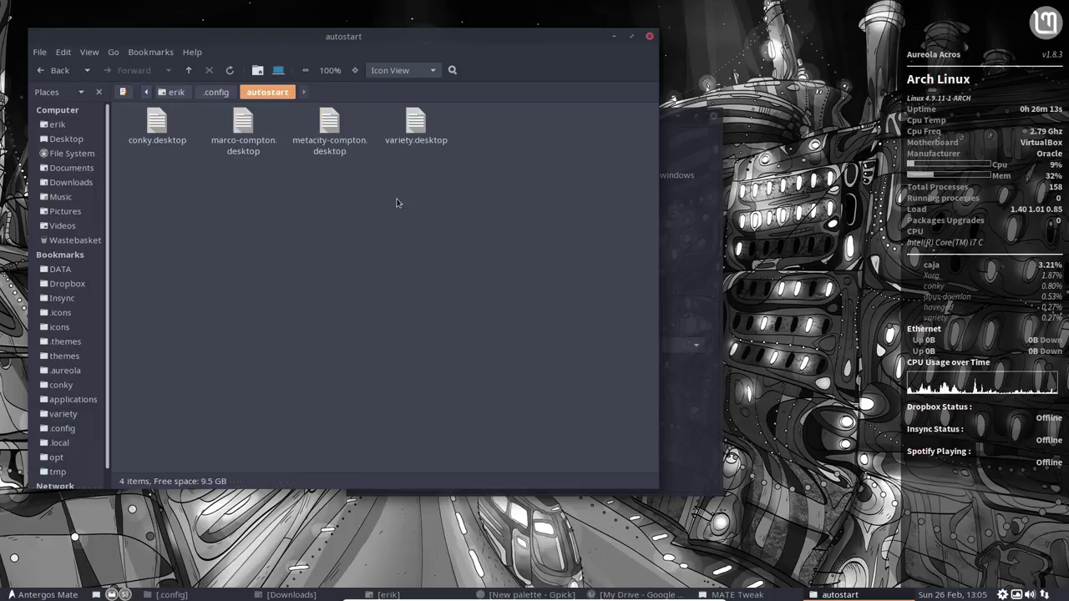
drag(163, 184, 541, 130)
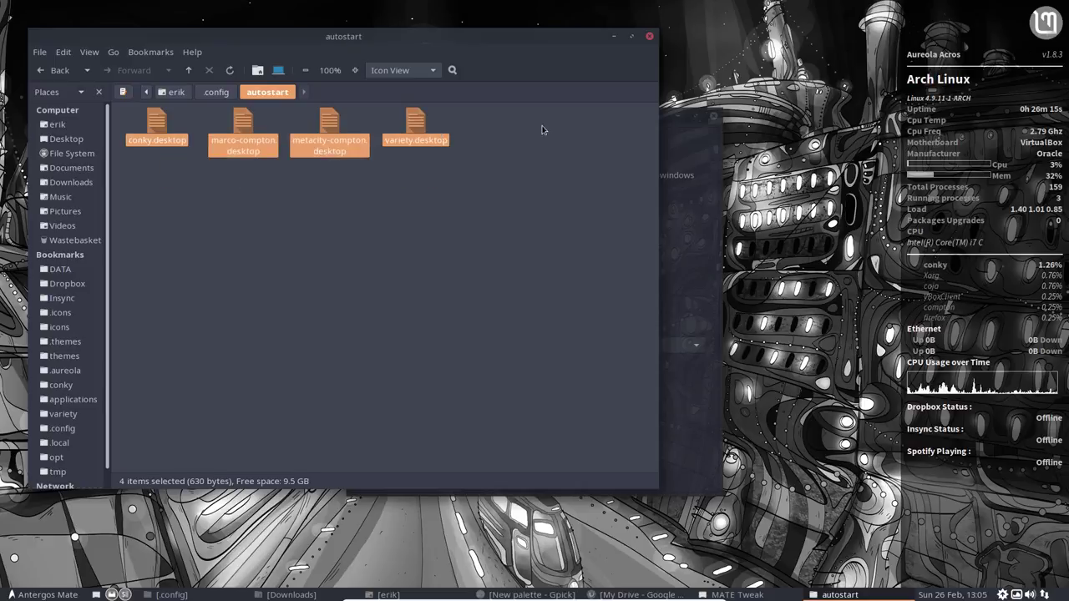
click(650, 39)
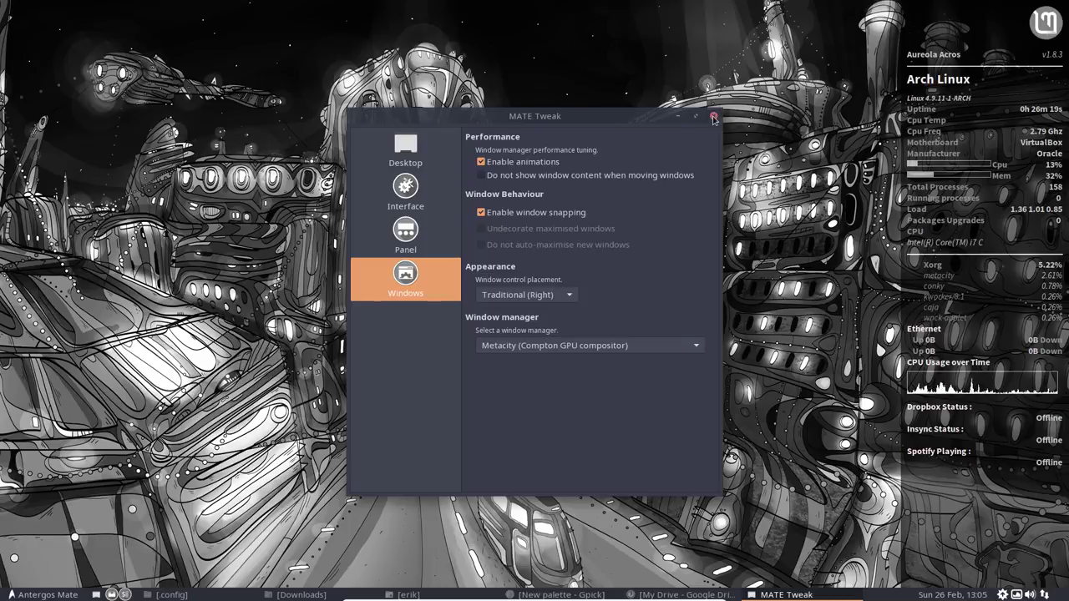
click(713, 117)
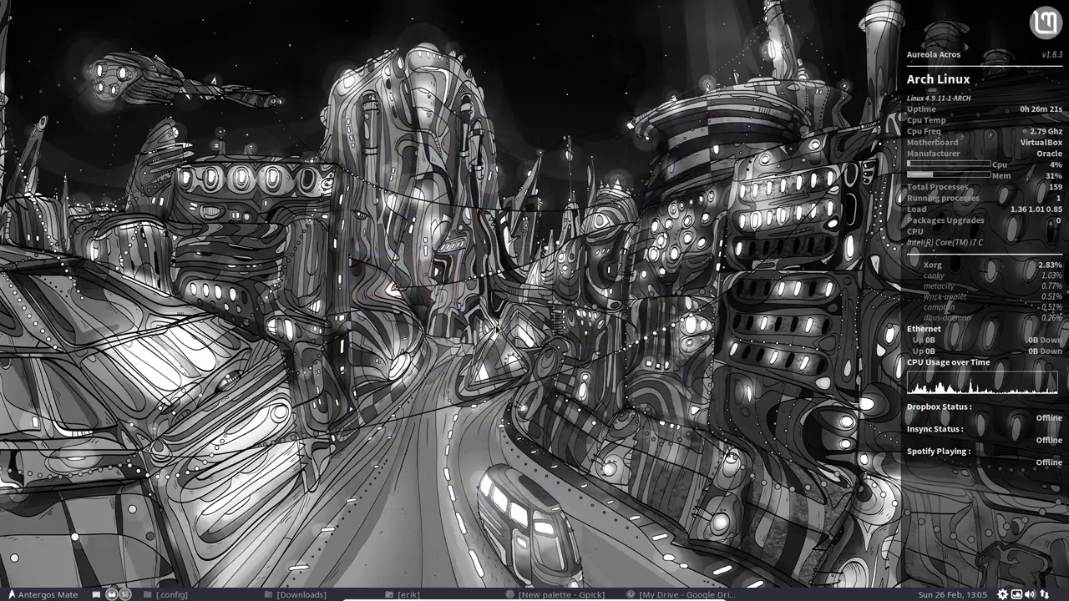
Step: Restart from the Antergos Mate menu's Quit options and boot Antergos Linux at GRUB
click(27, 595)
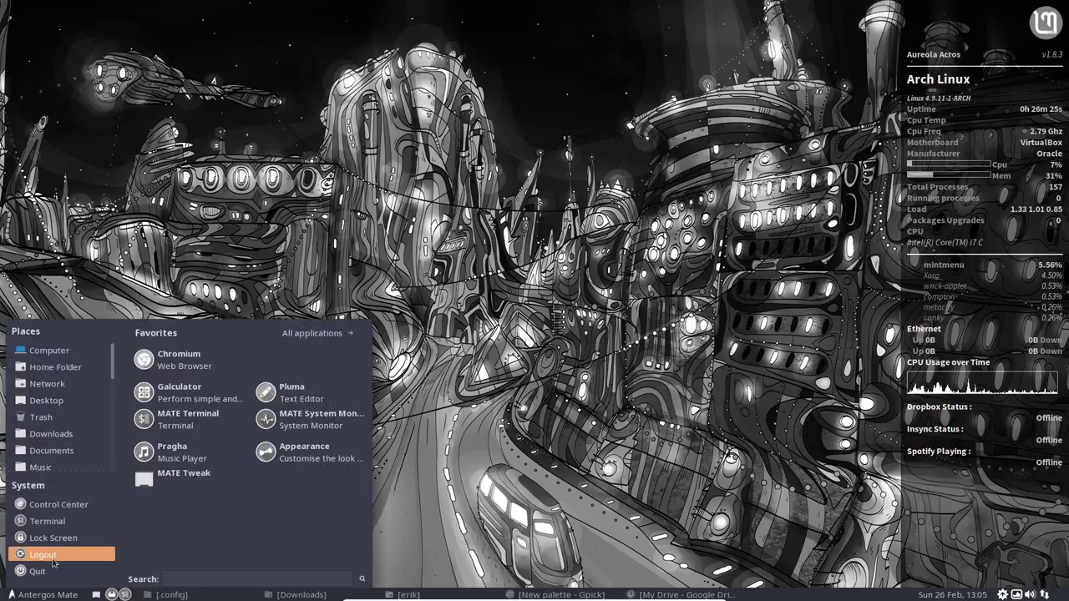
click(38, 571)
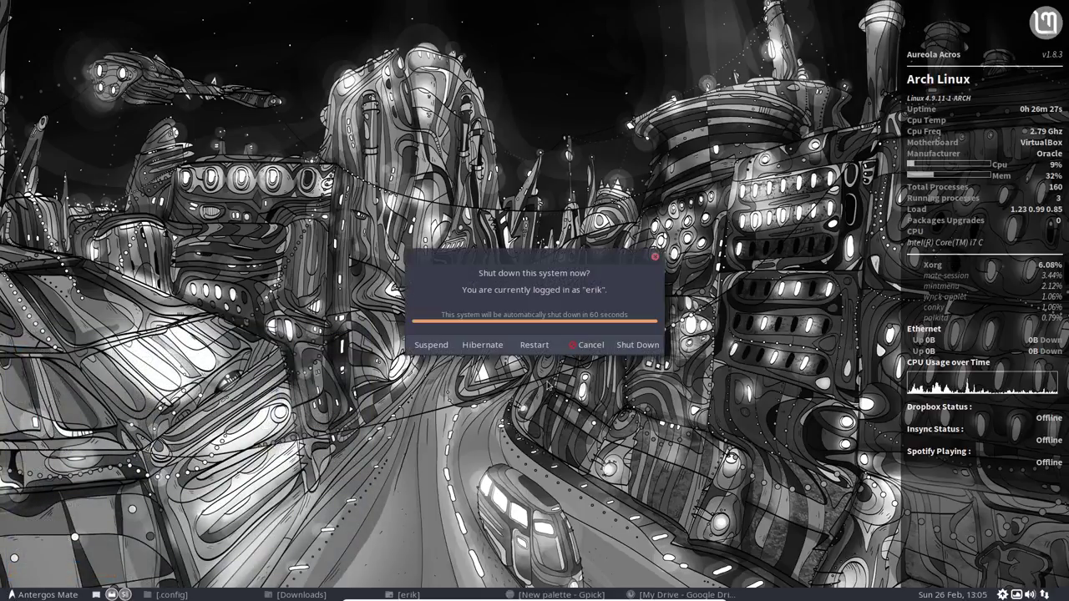
click(542, 345)
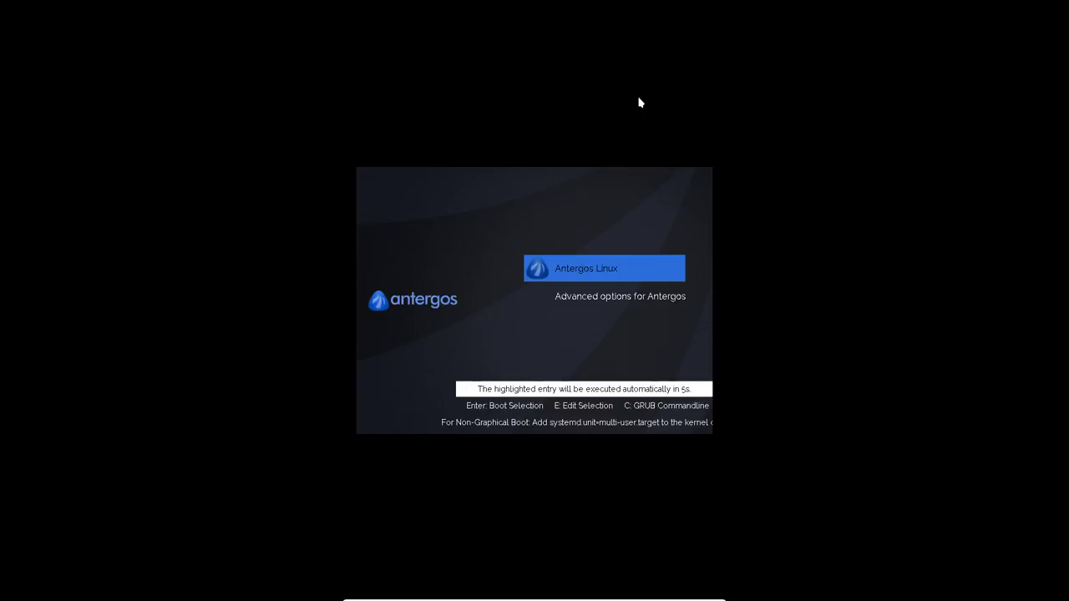
key(Return)
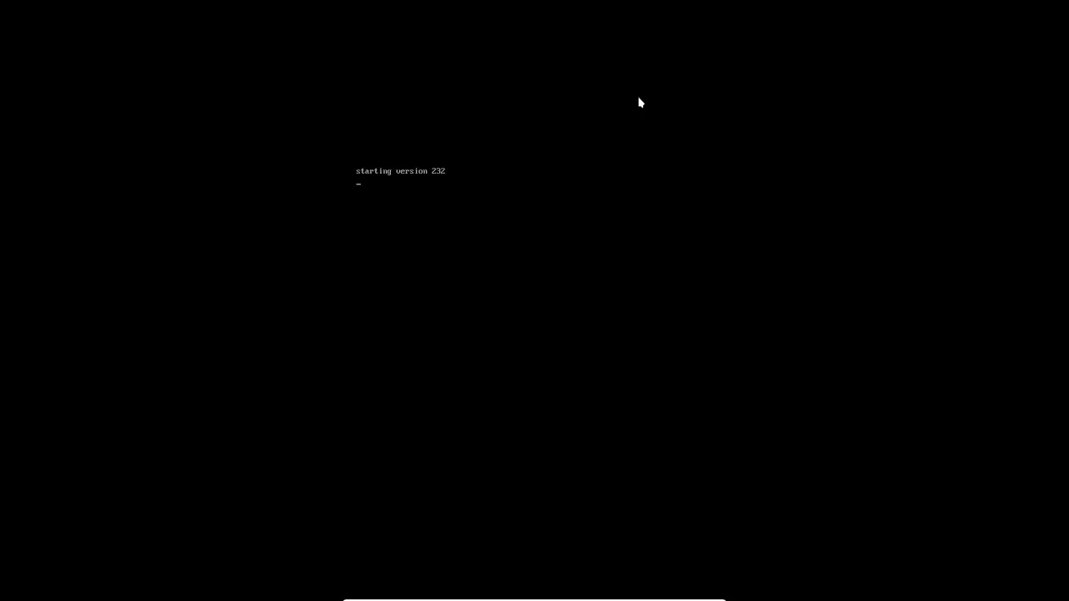
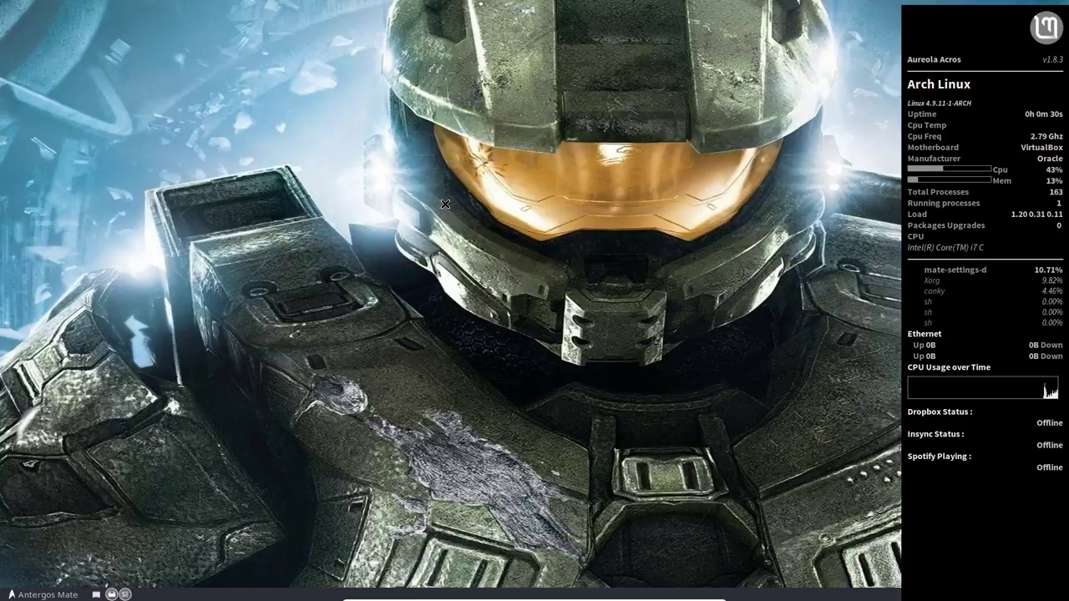
Step: Open the Appearance preferences from the application menu, then close them
click(42, 595)
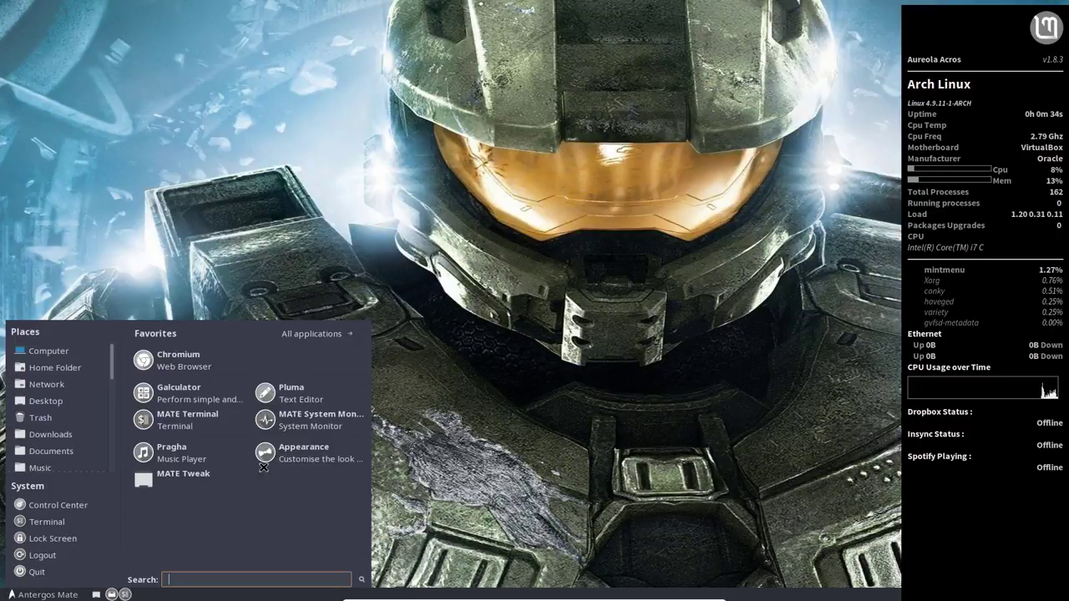
click(305, 454)
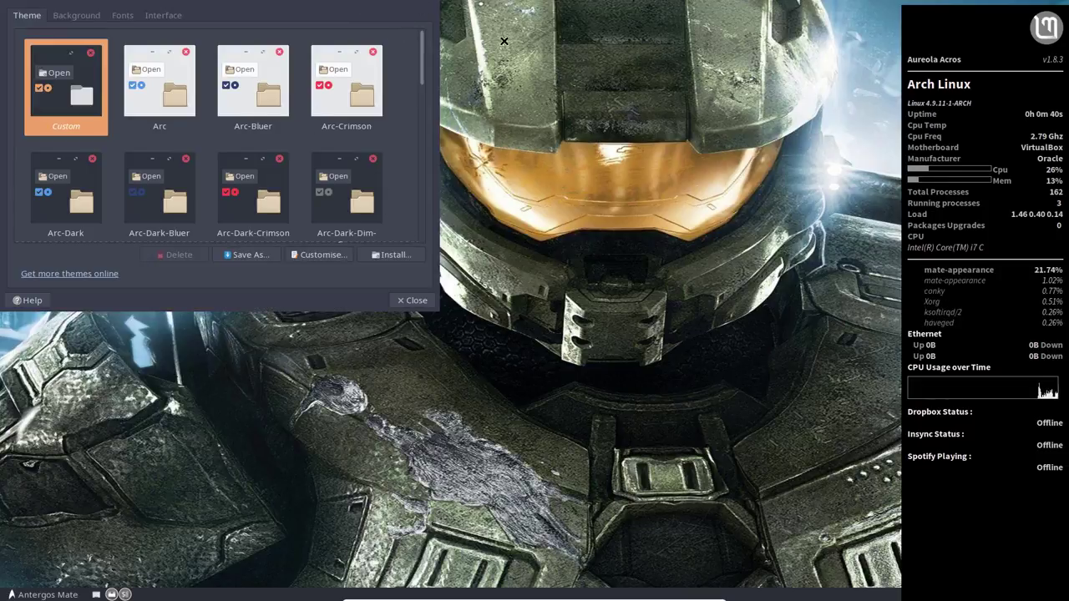
click(411, 300)
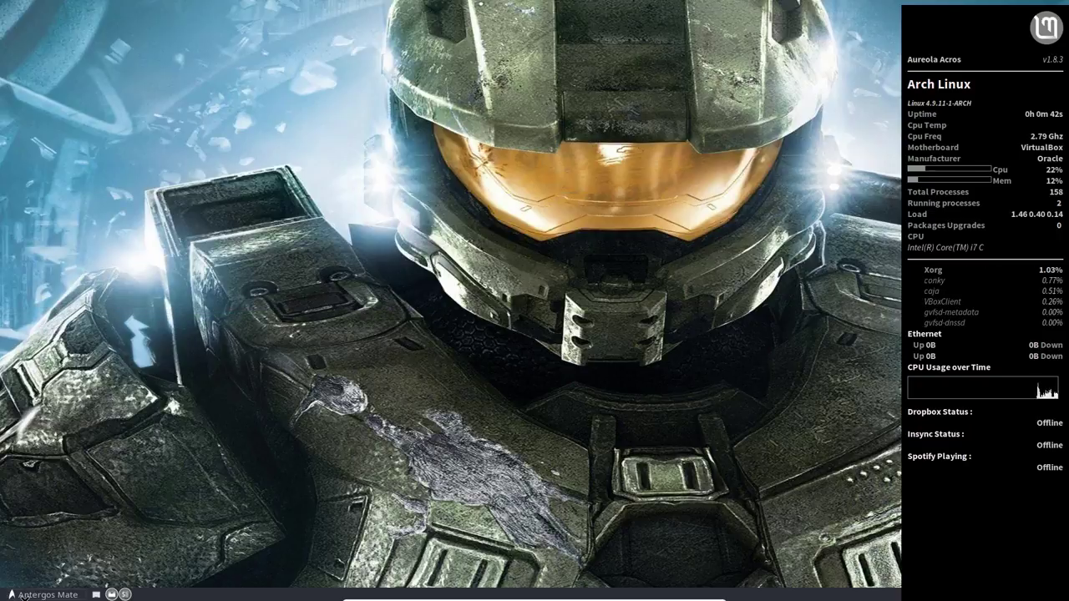
Step: Launch MATE Tweak from the menu and show its Windows page
click(42, 594)
click(236, 469)
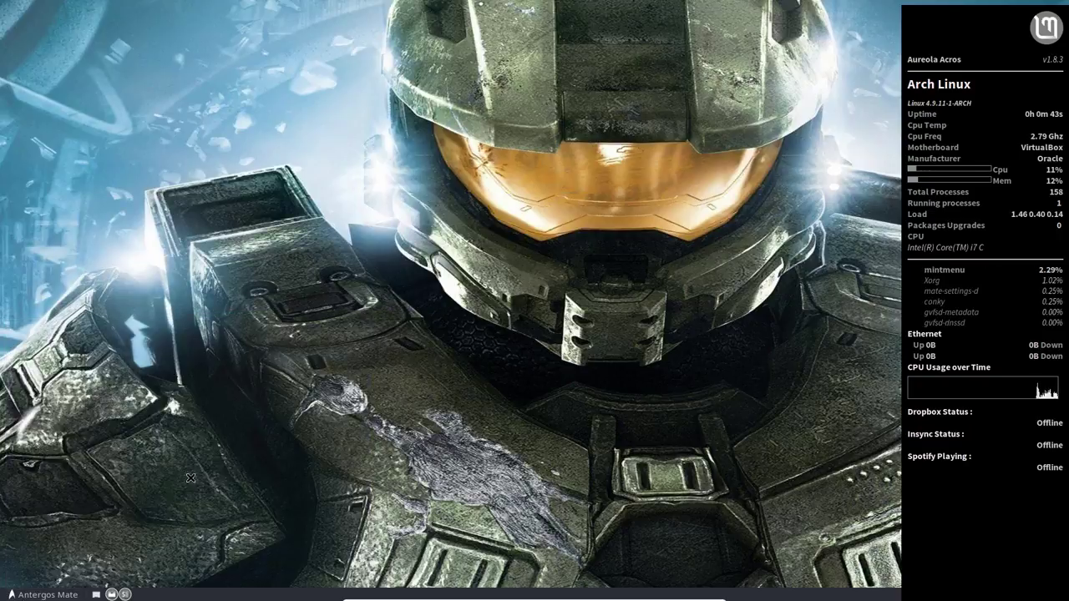
click(409, 267)
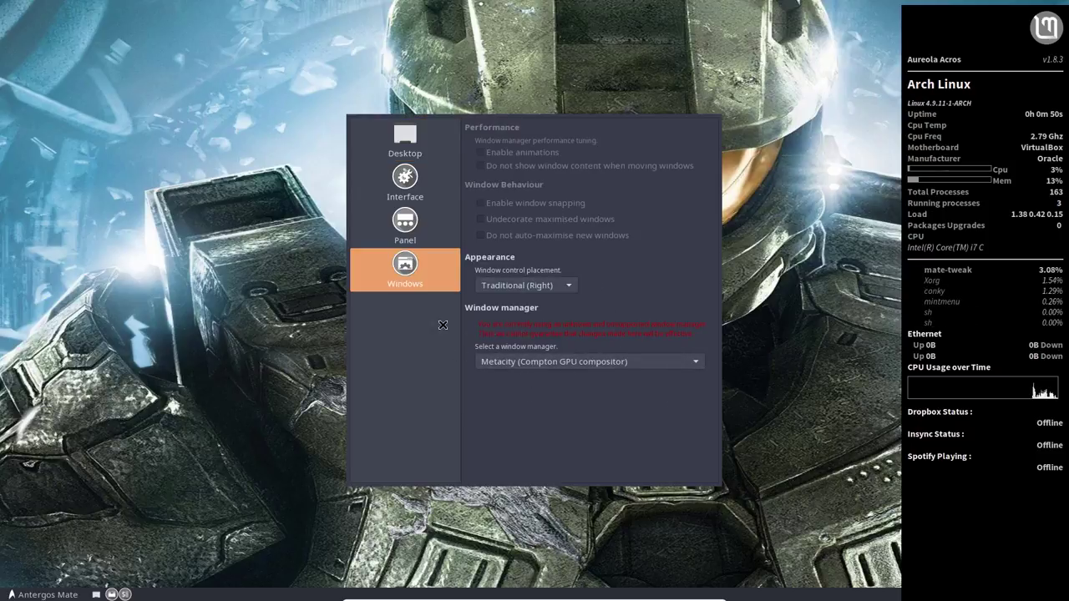
Step: Switch the window manager to Compiz (Advanced GPU accelerated desktop effects) and keep it
click(574, 361)
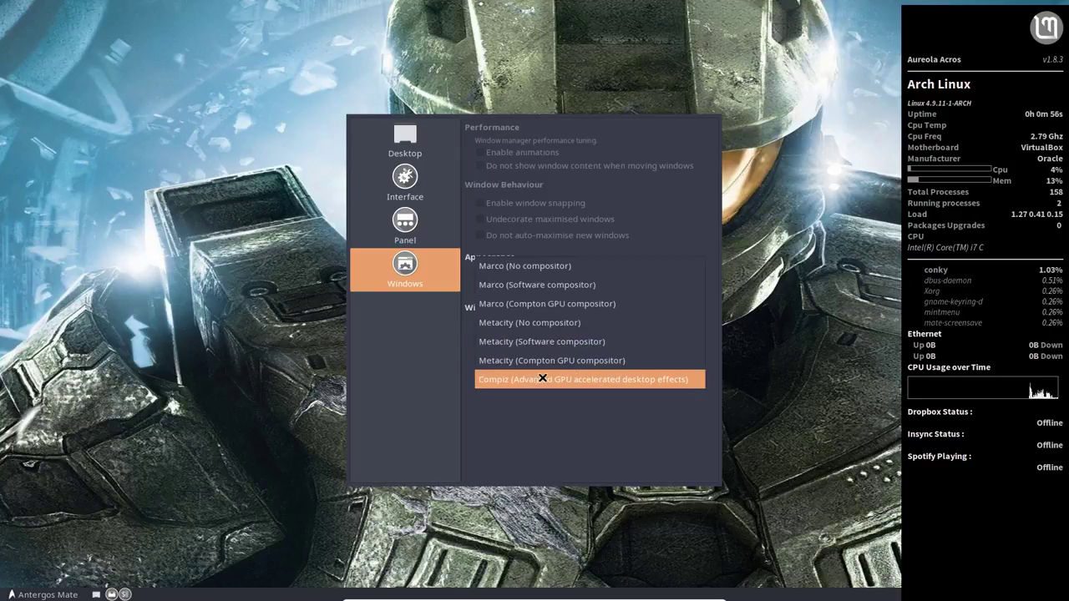
click(512, 379)
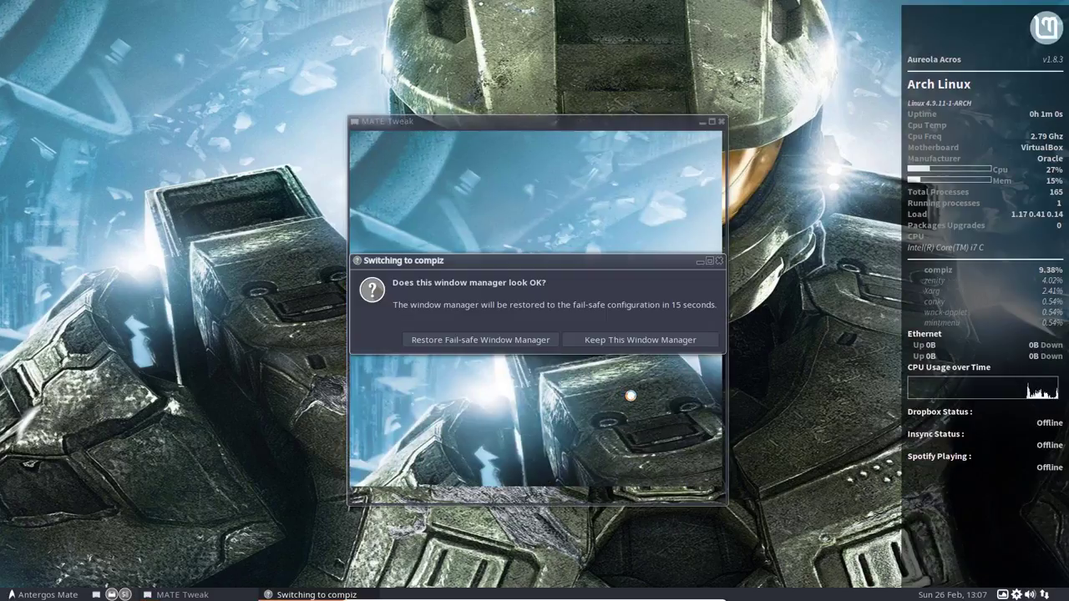
click(650, 341)
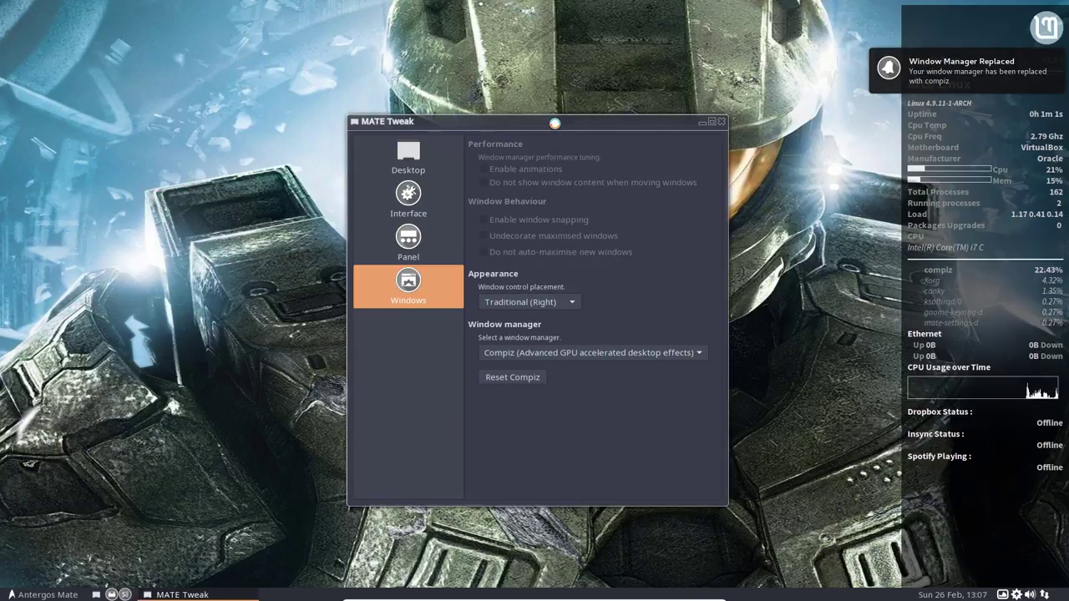
drag(554, 122, 630, 116)
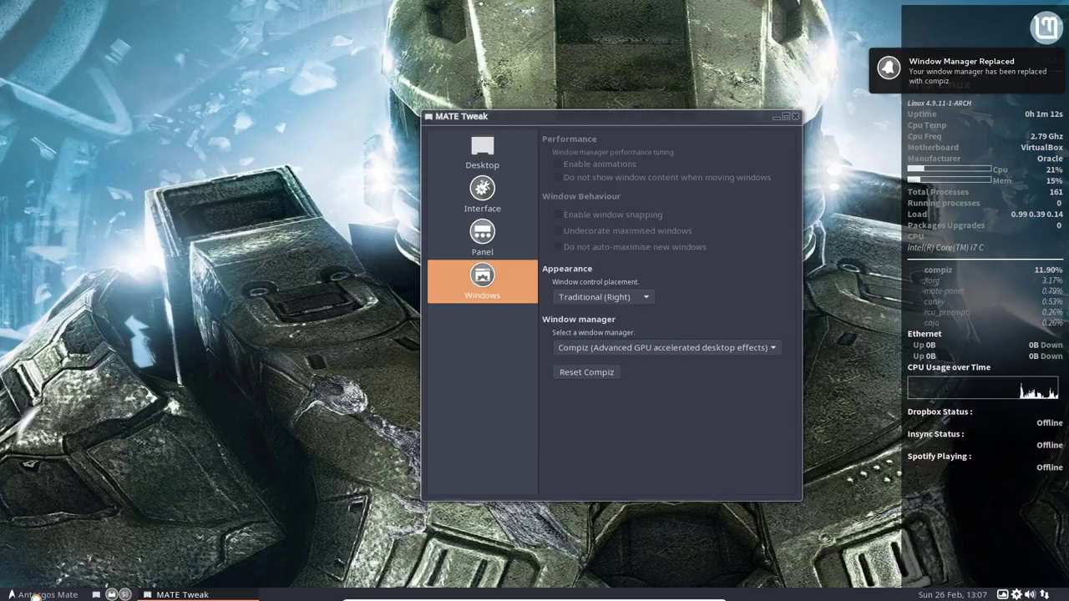
Step: Close the MATE Tweak window
click(37, 596)
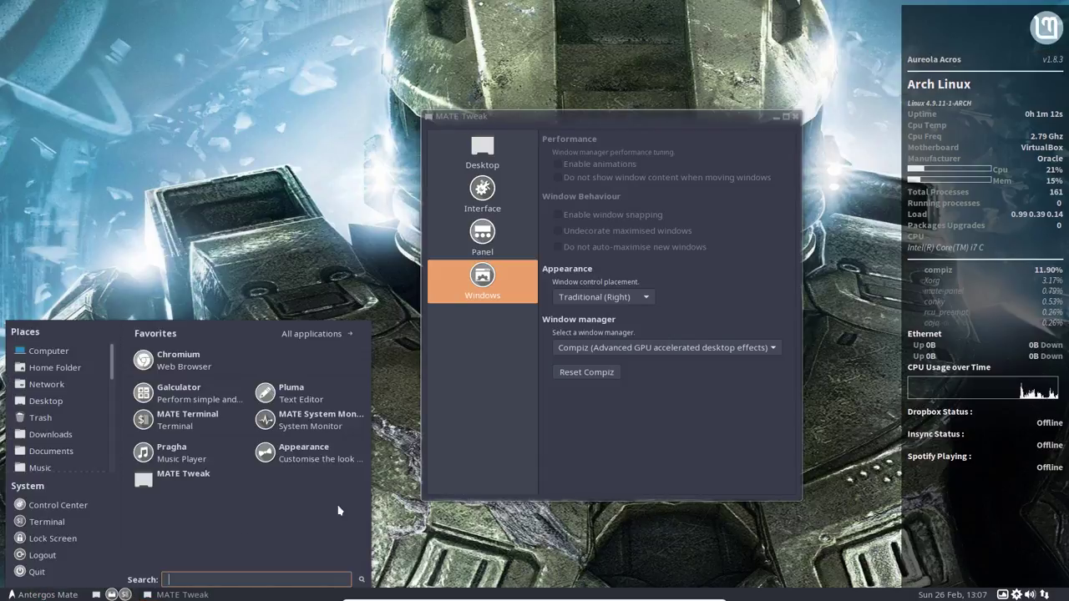
click(638, 119)
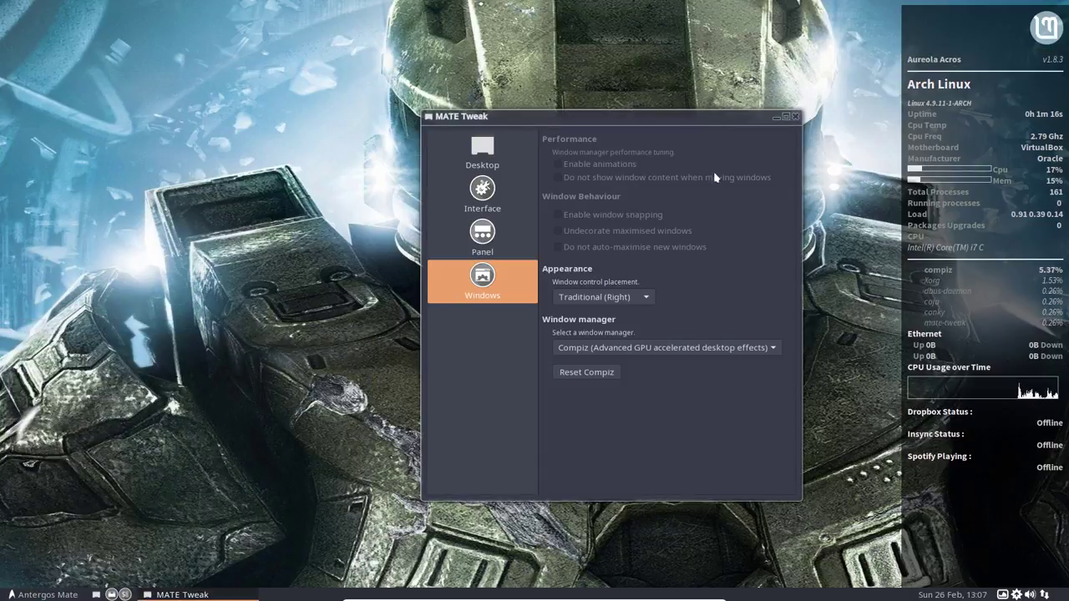
click(823, 281)
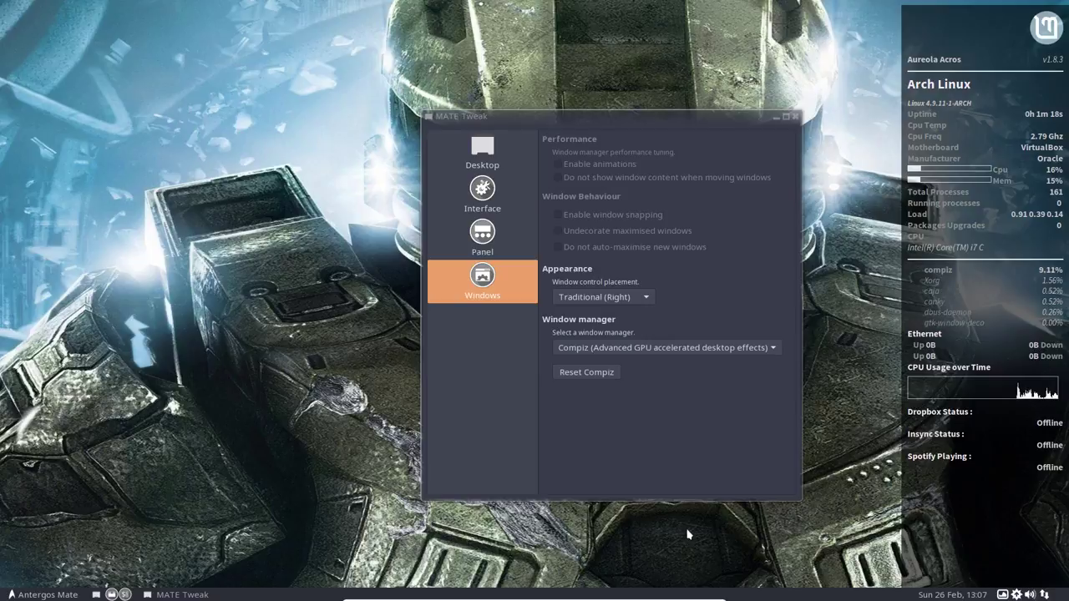
click(648, 198)
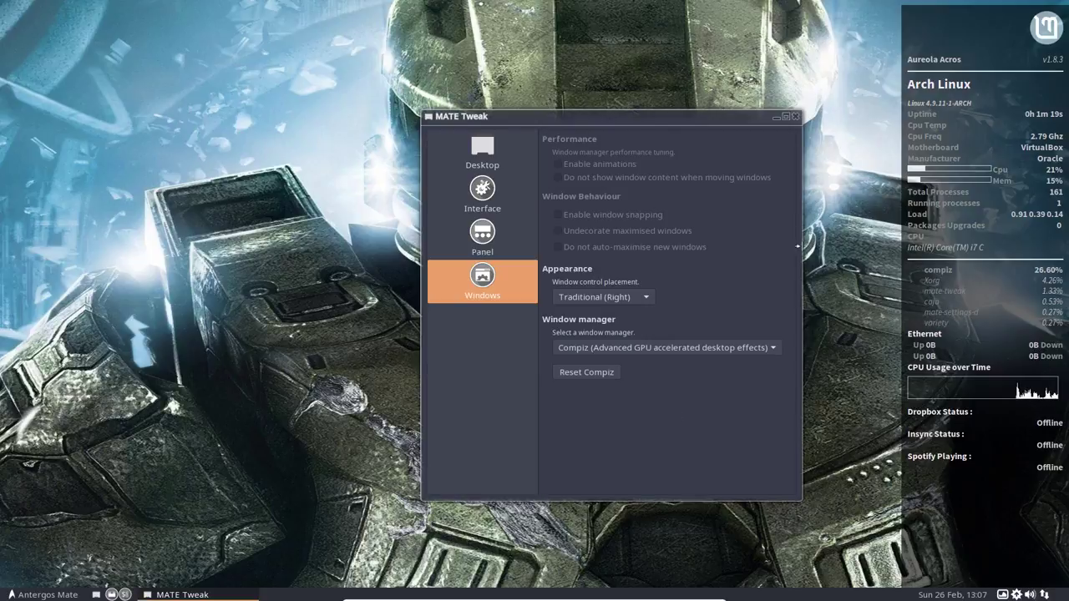
click(823, 267)
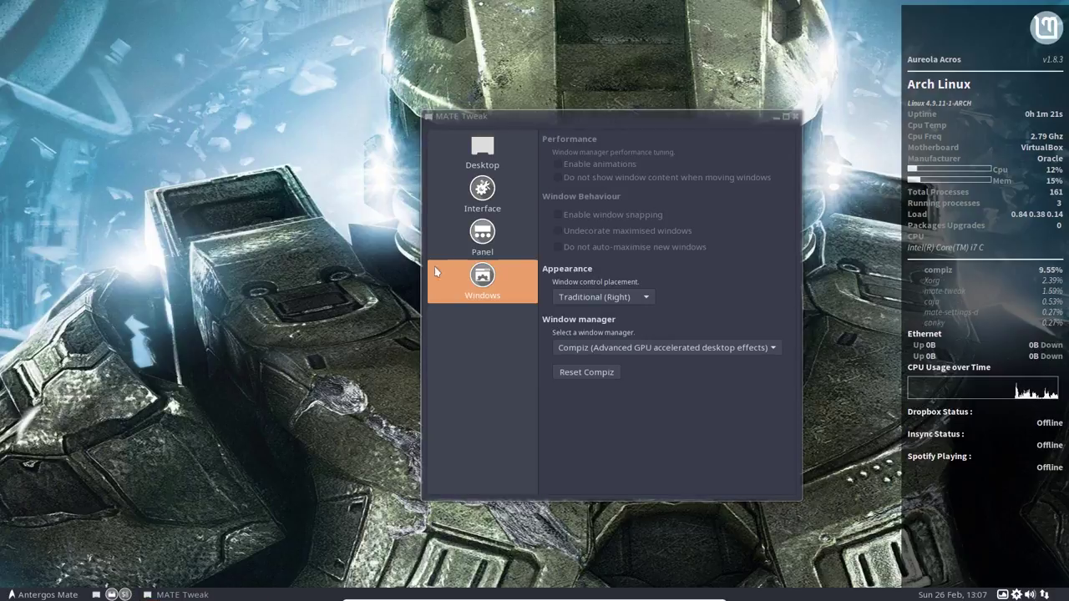
click(794, 121)
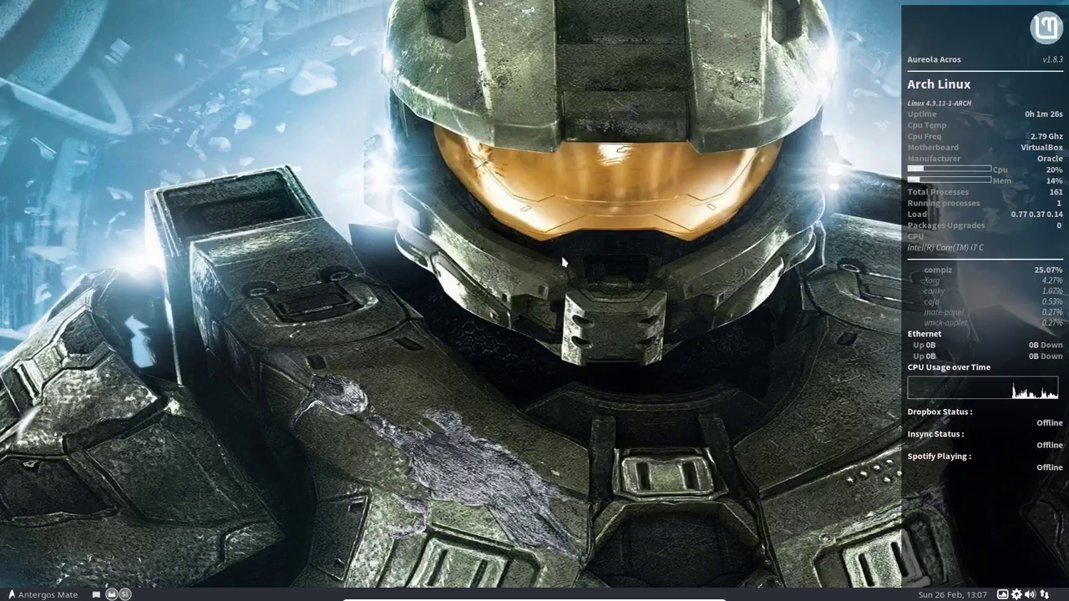
Step: Launch Windows preferences via menu search 'wind' and dismiss the unsupported window manager notice
click(38, 594)
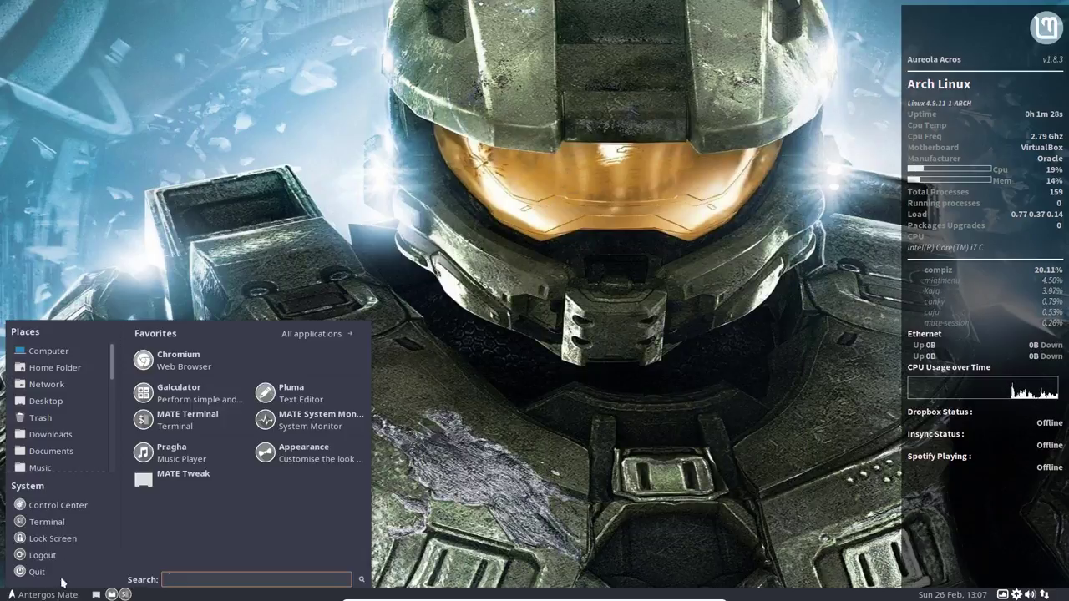
text(wind)
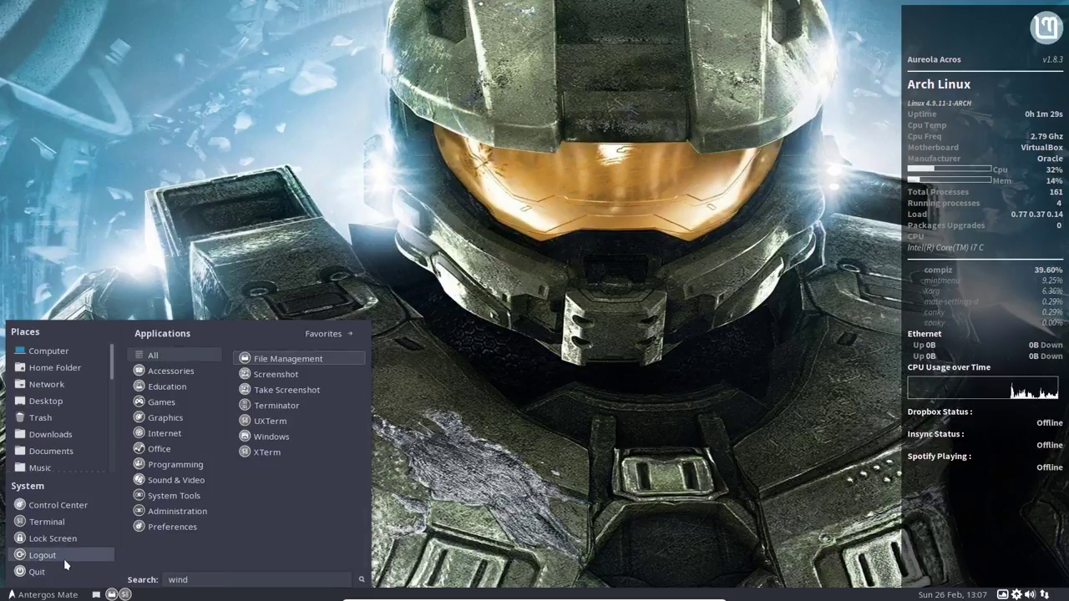
click(271, 436)
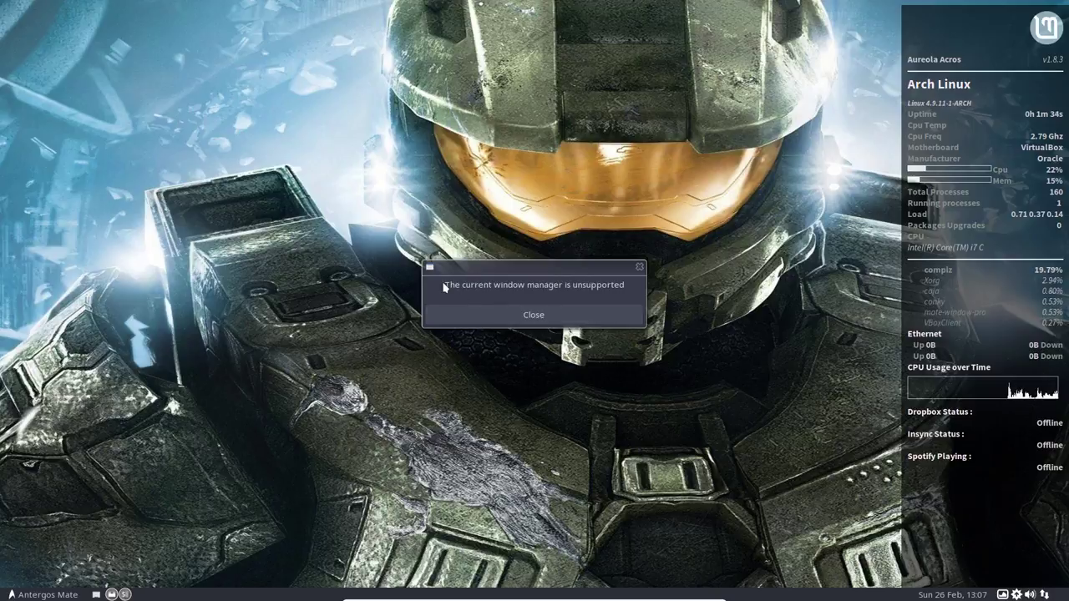
click(547, 313)
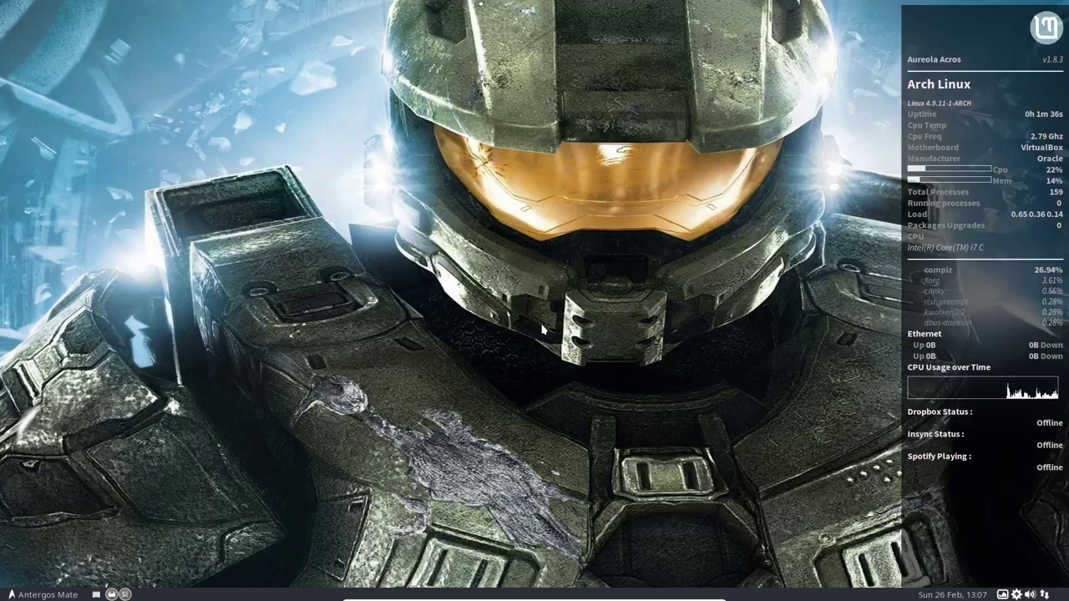
click(33, 595)
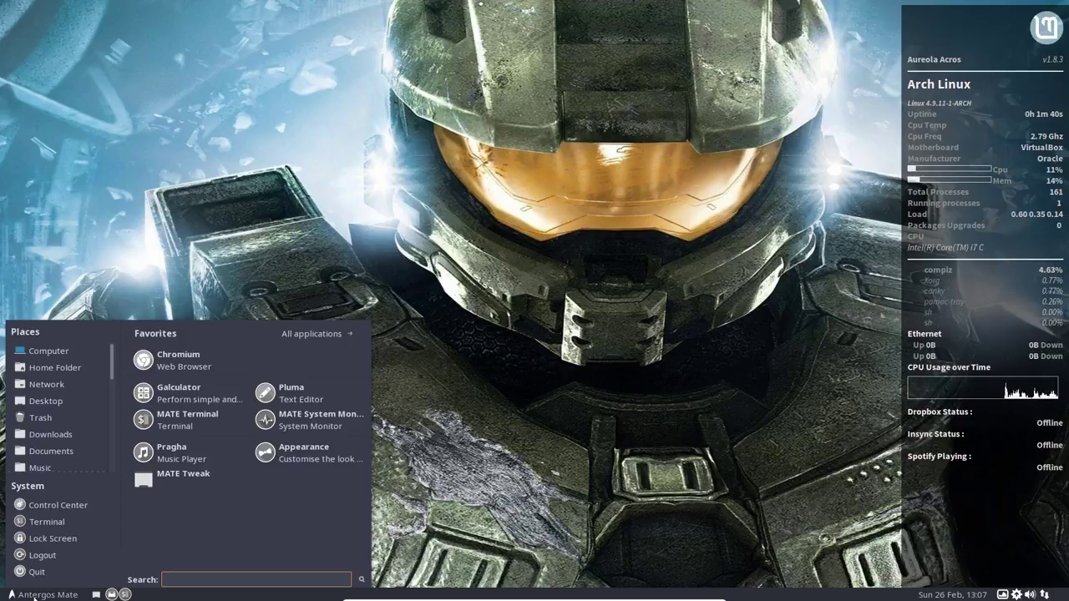
Step: Search 'comp', launch CompizConfig Settings Manager and dismiss its caution warning
text(co)
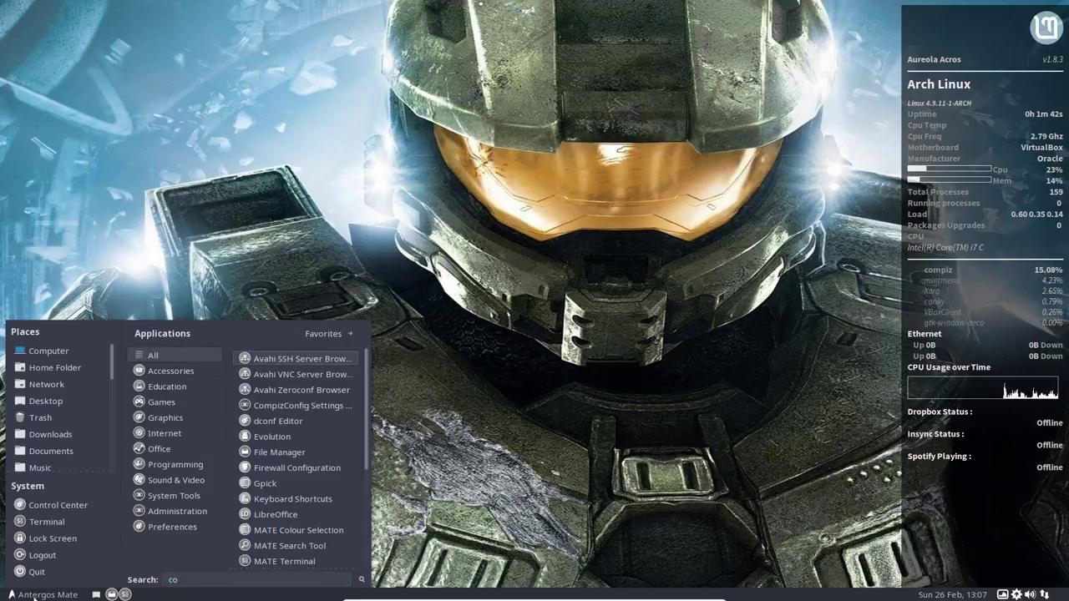
text(mp)
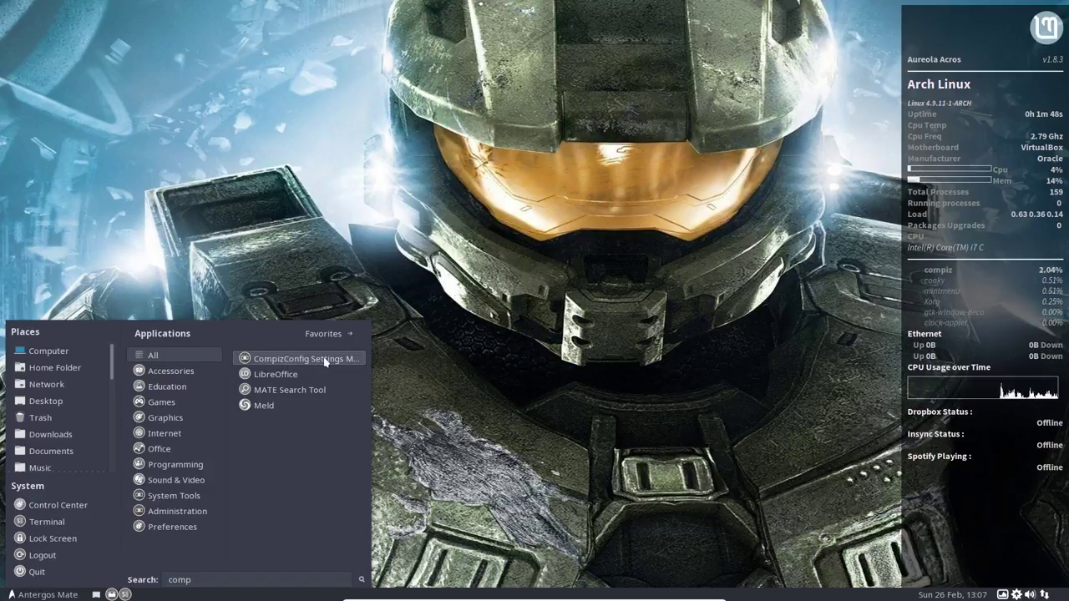
click(349, 361)
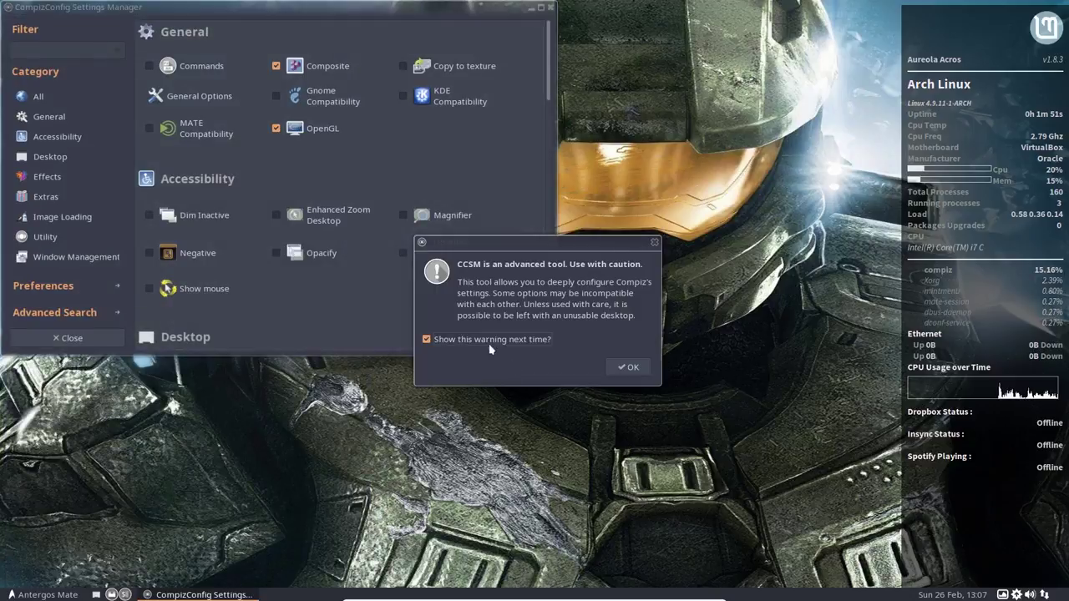
click(629, 368)
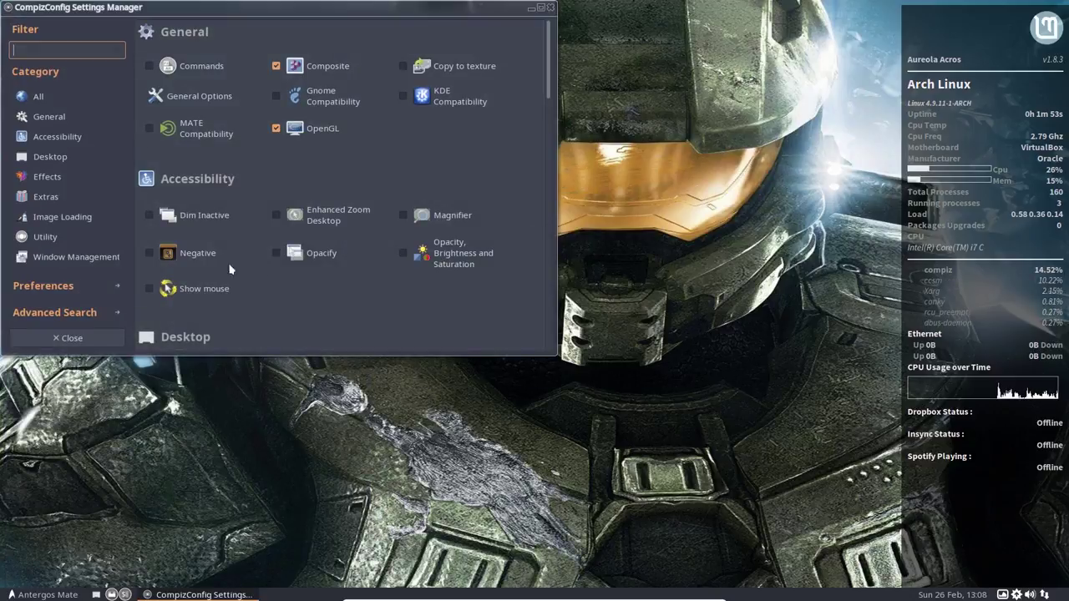
Step: Center the CCSM window and enable the Wobbly Windows plugin
drag(206, 8, 397, 140)
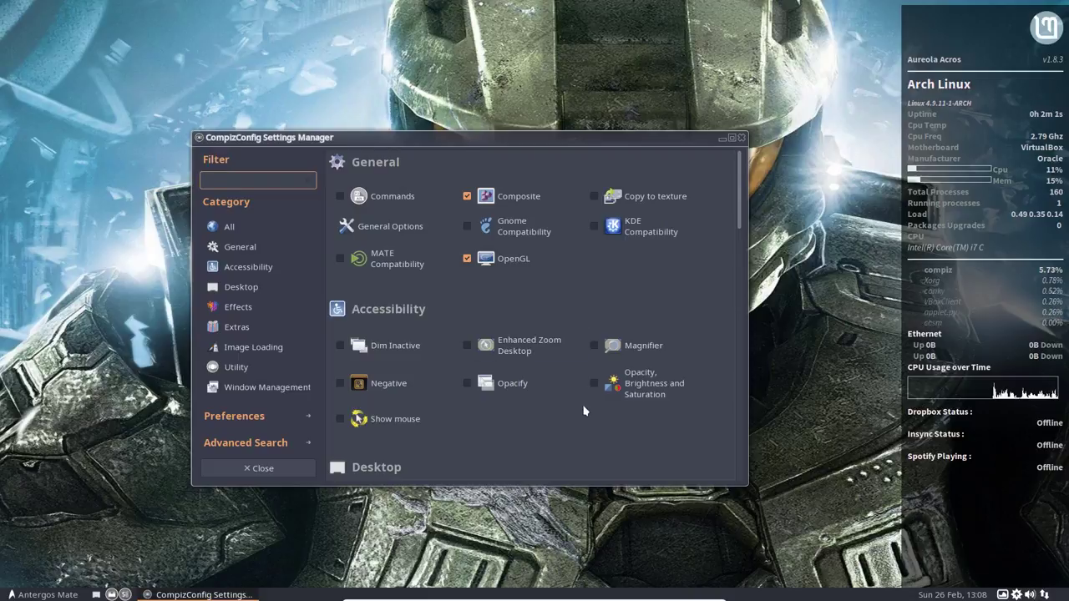
scroll(582, 409, down, 5)
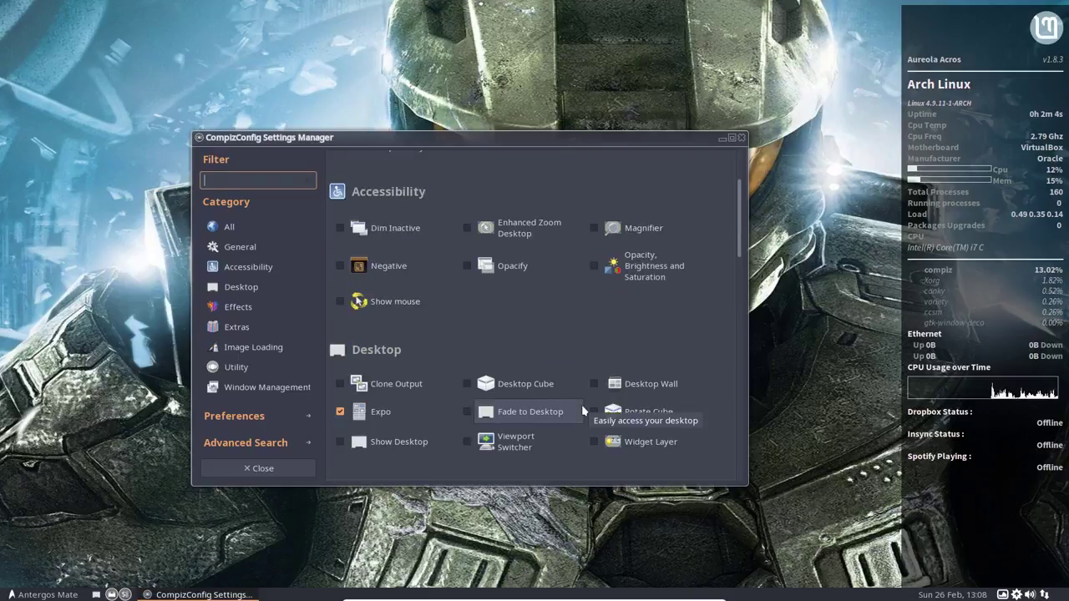
scroll(582, 409, down, 3)
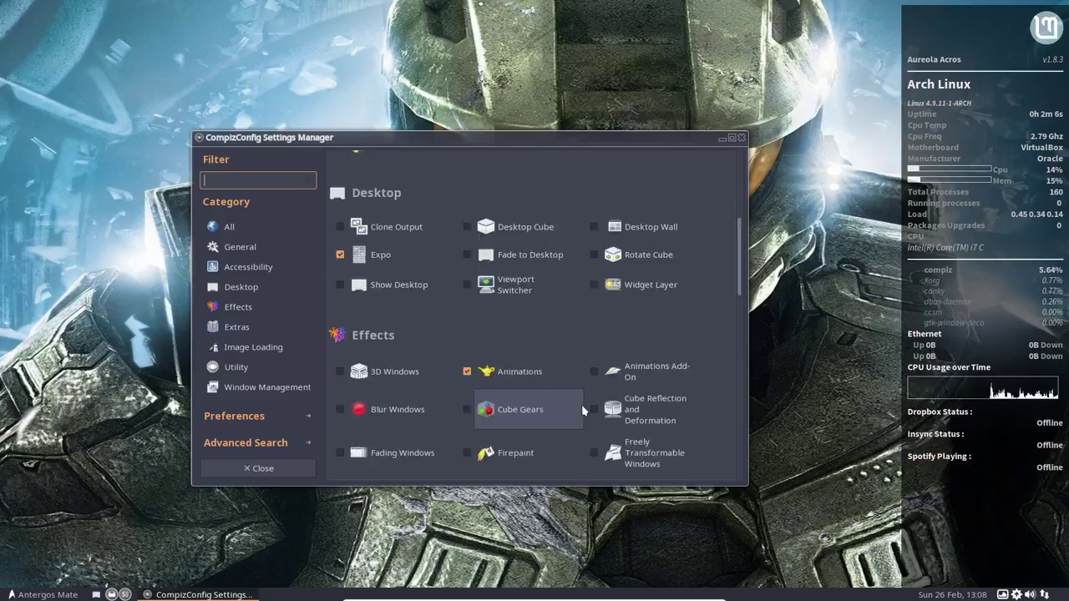
scroll(581, 405, up, 5)
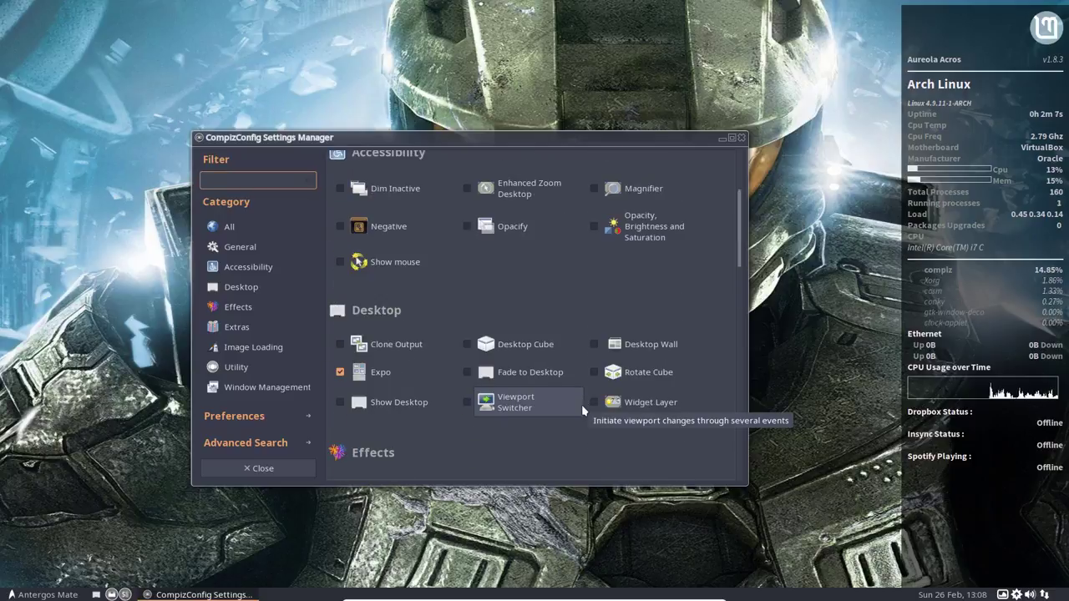
scroll(581, 404, down, 5)
scroll(581, 404, down, 4)
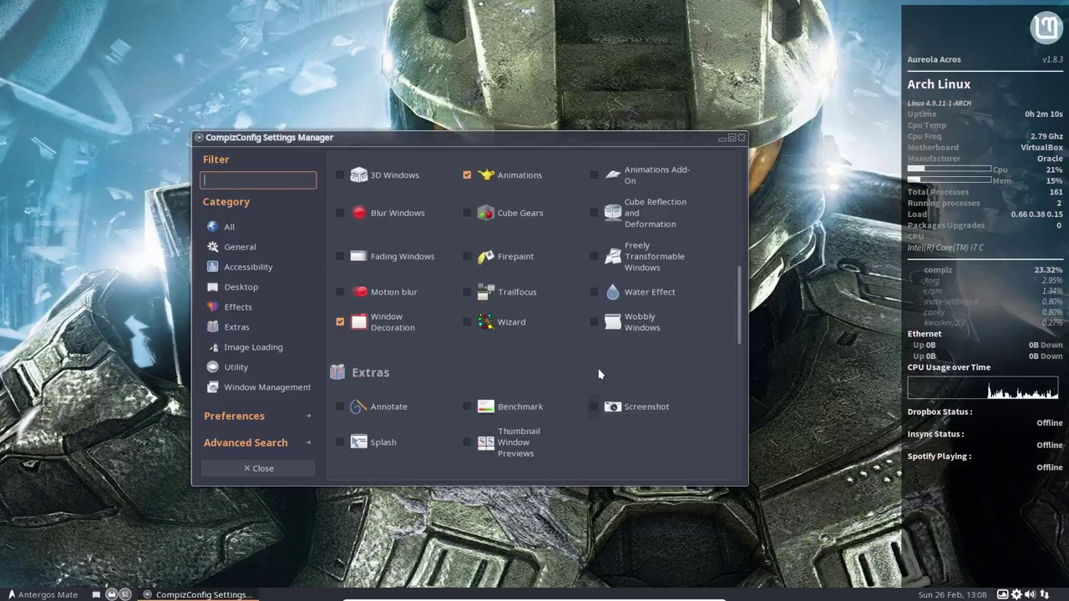
click(593, 321)
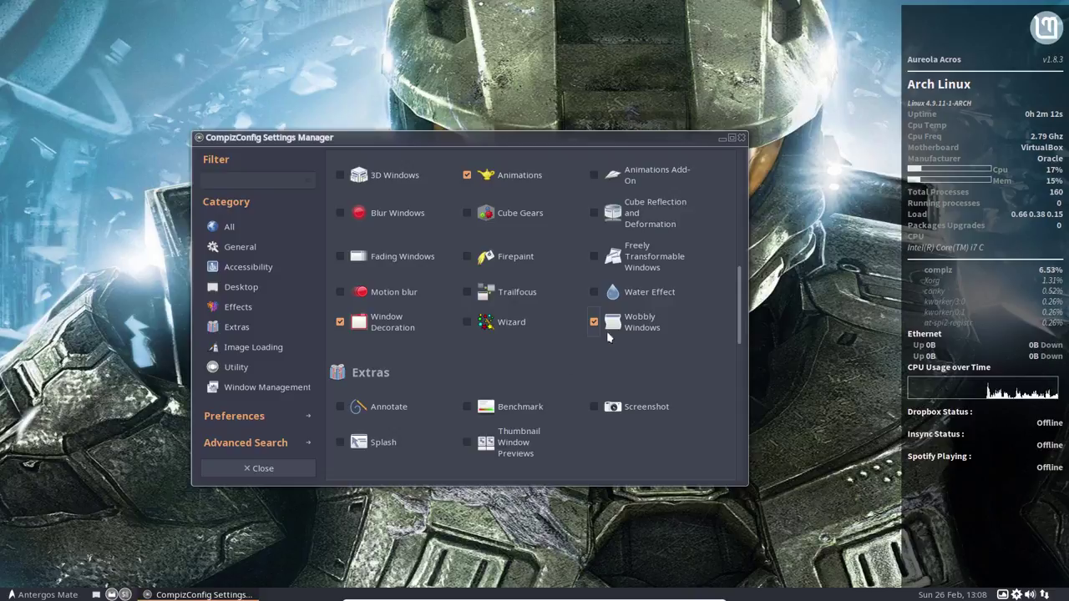
Step: Enable 3D Windows with its required Desktop Cube, then enable Rotate Cube
drag(483, 145, 250, 79)
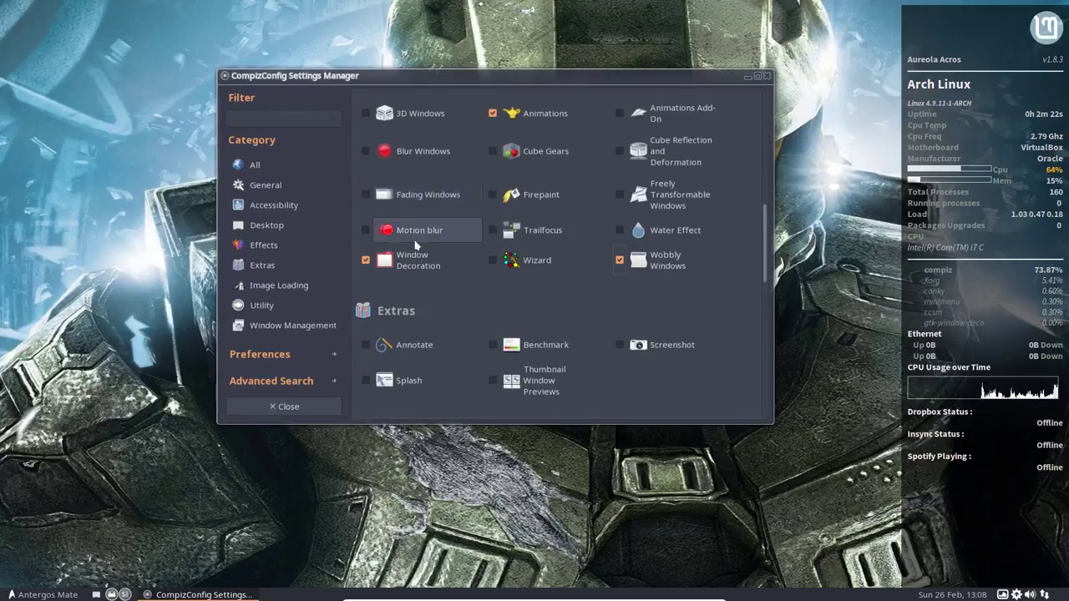
scroll(389, 229, up, 3)
click(365, 232)
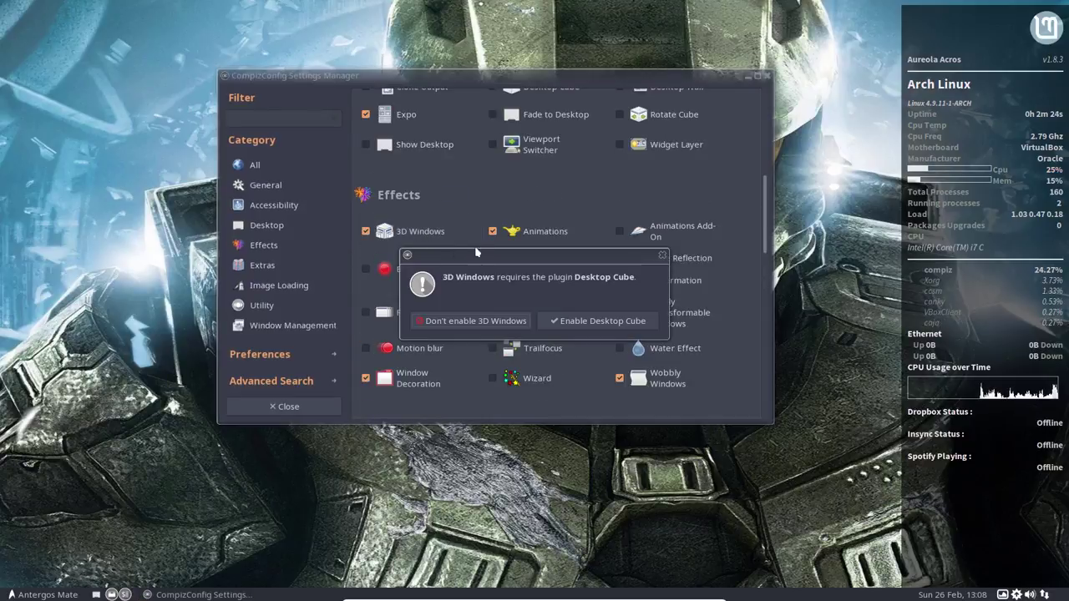
click(594, 320)
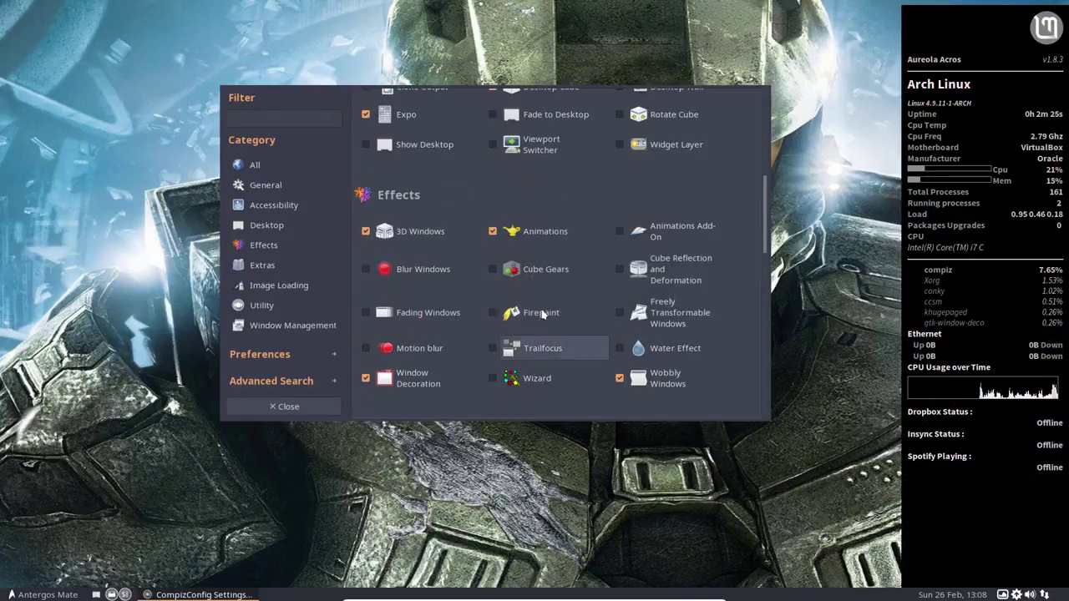
scroll(409, 237, up, 3)
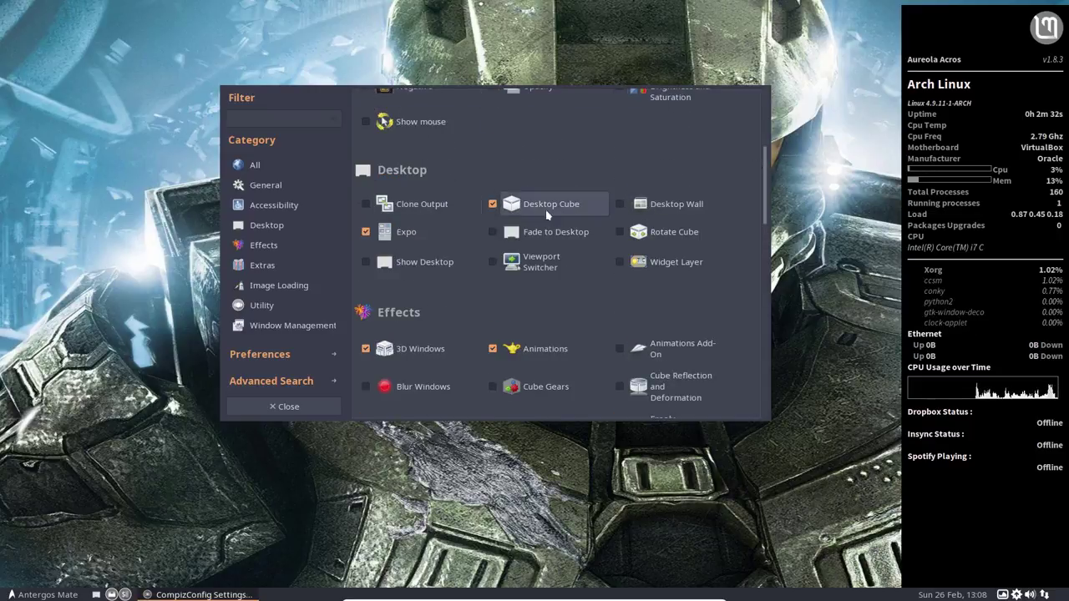
click(619, 231)
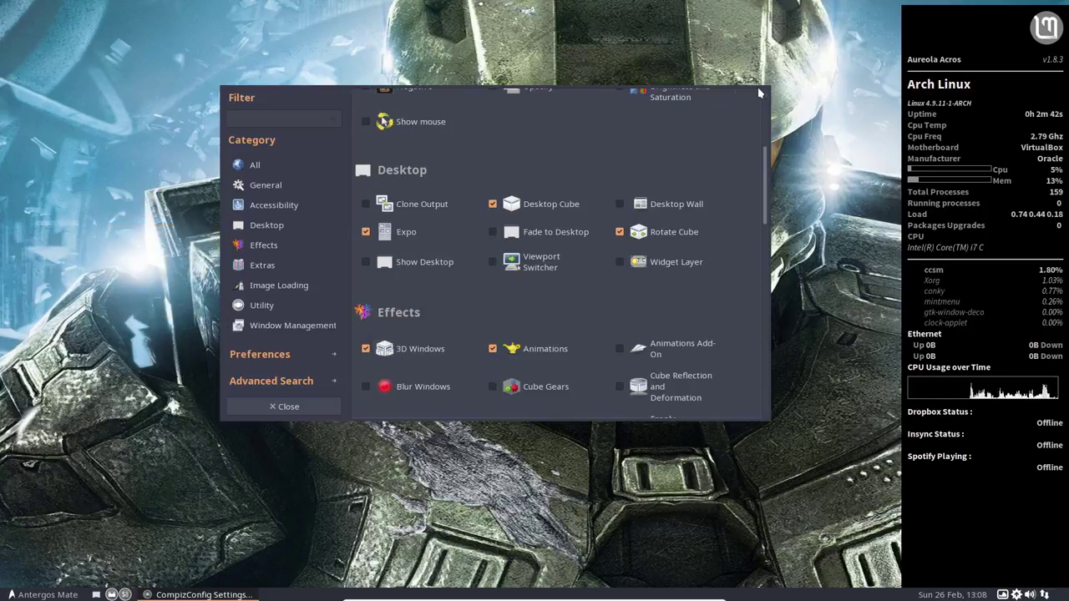
drag(763, 156, 680, 95)
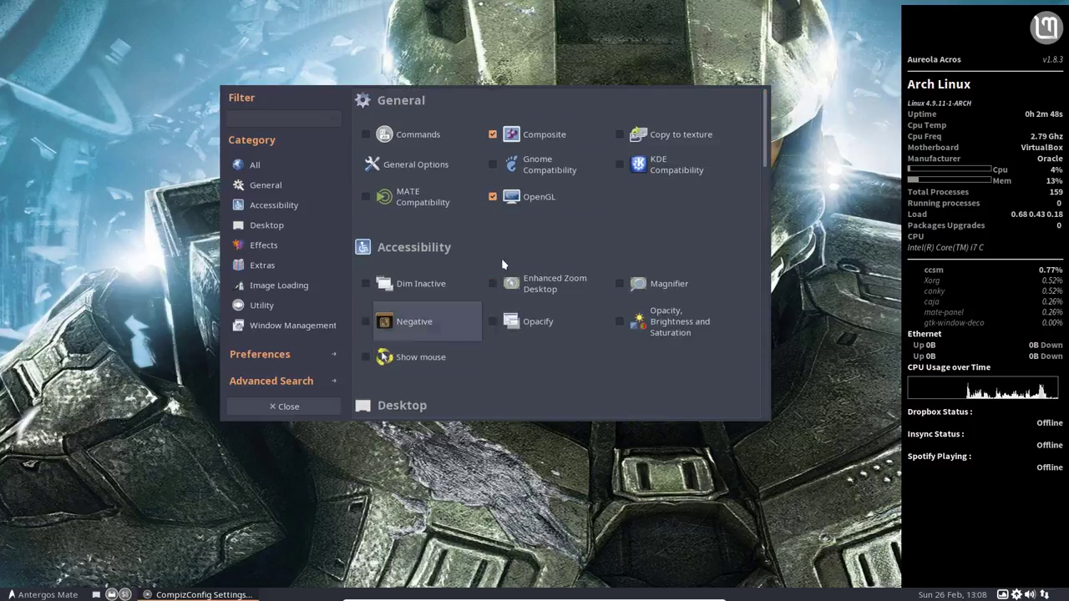
Step: Open a terminal in the Desktop folder from the desktop context menu
right_click(303, 534)
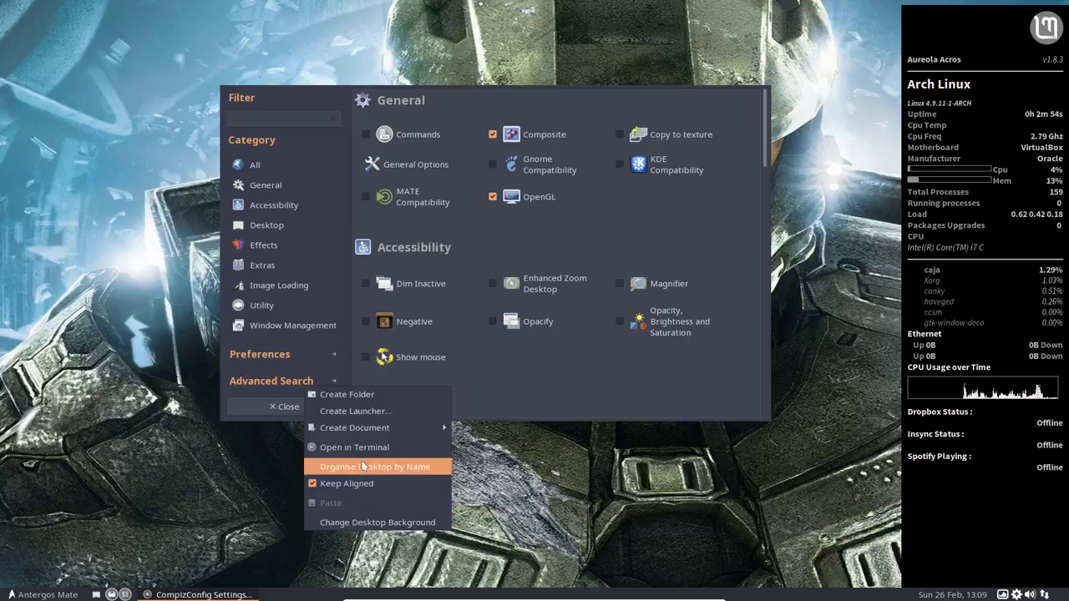
click(397, 451)
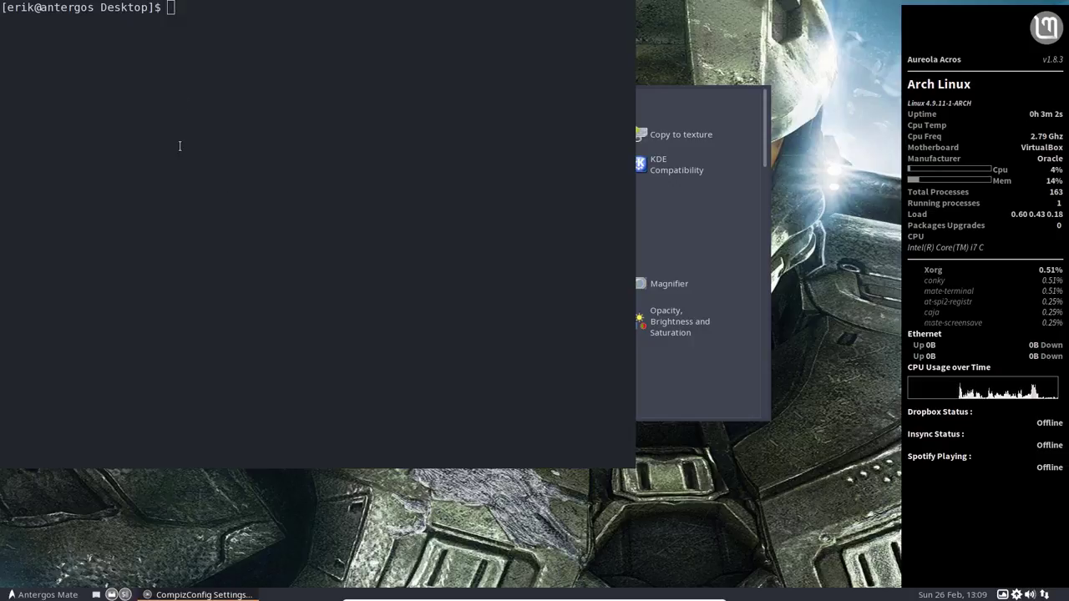
right_click(155, 178)
key(Escape)
Step: Launch MATE Tweak and show its Windows page
click(12, 593)
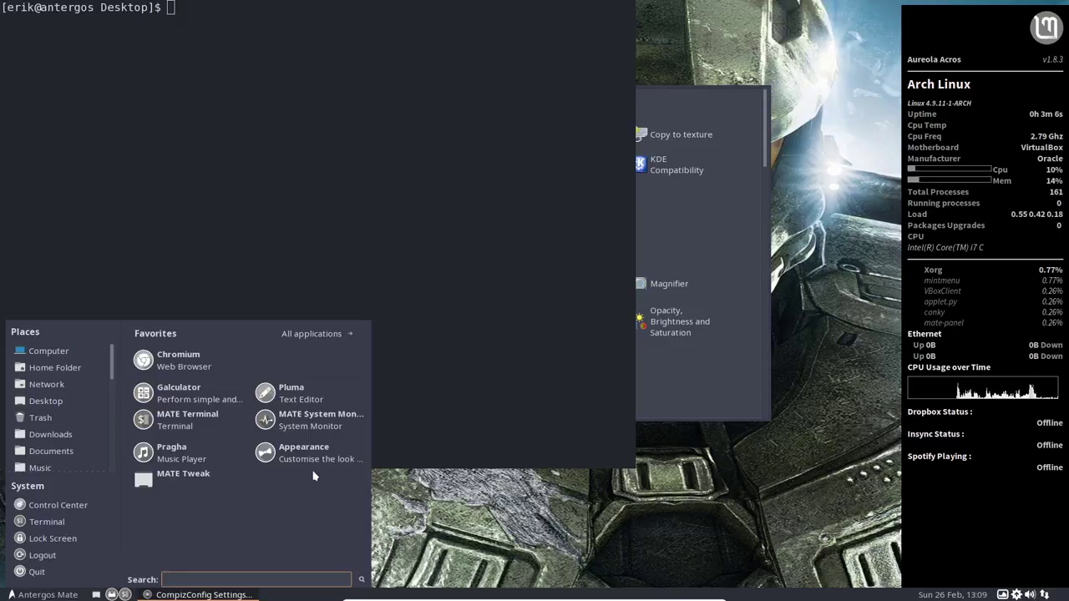
click(182, 475)
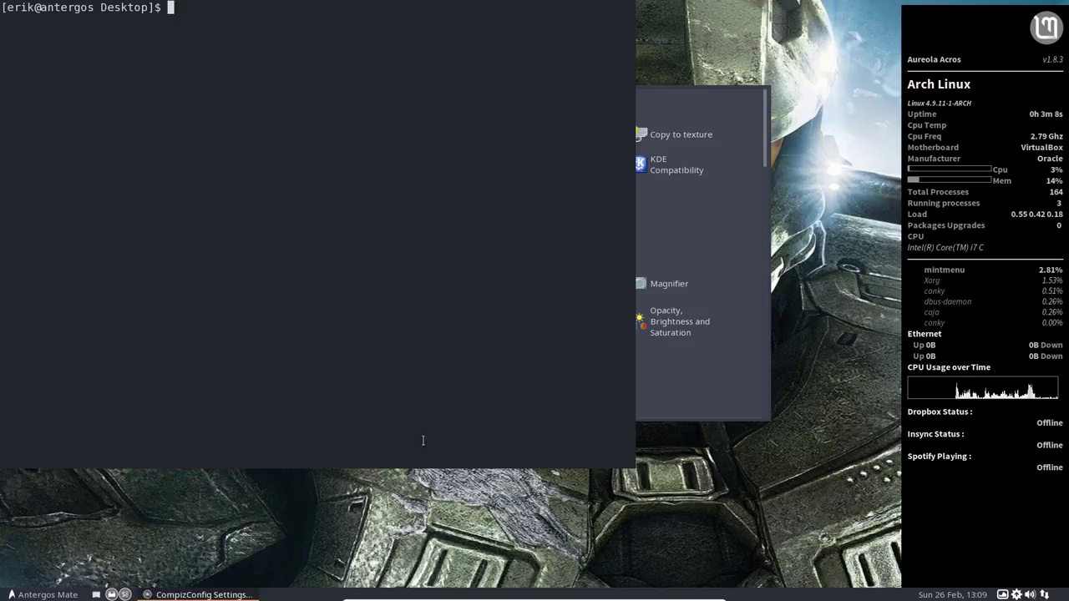
click(405, 271)
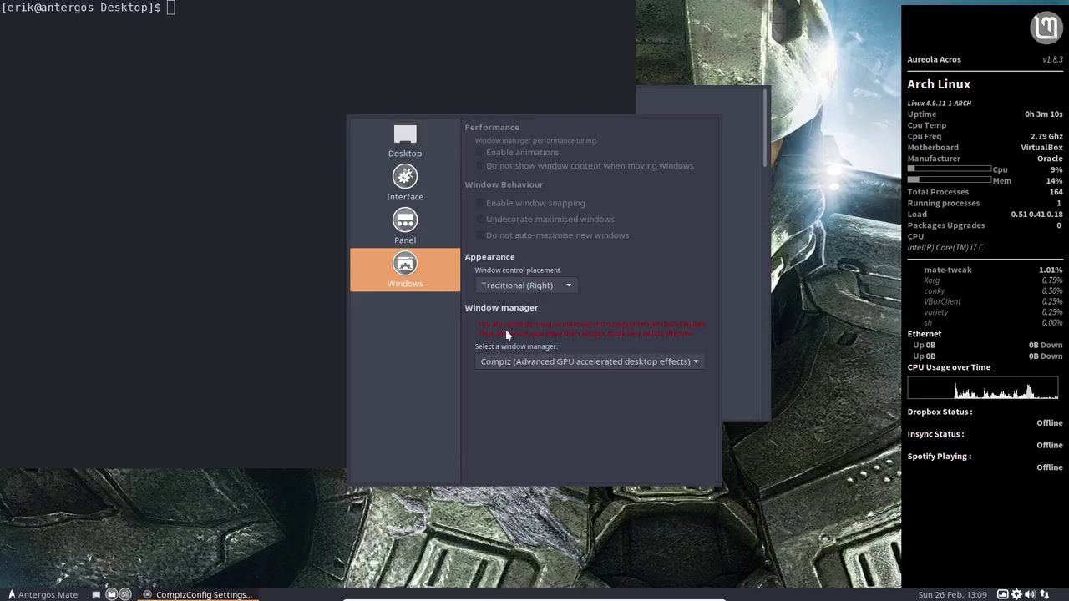
Step: Switch the window manager to Metacity (Compton GPU compositor) and keep it
click(511, 361)
click(576, 344)
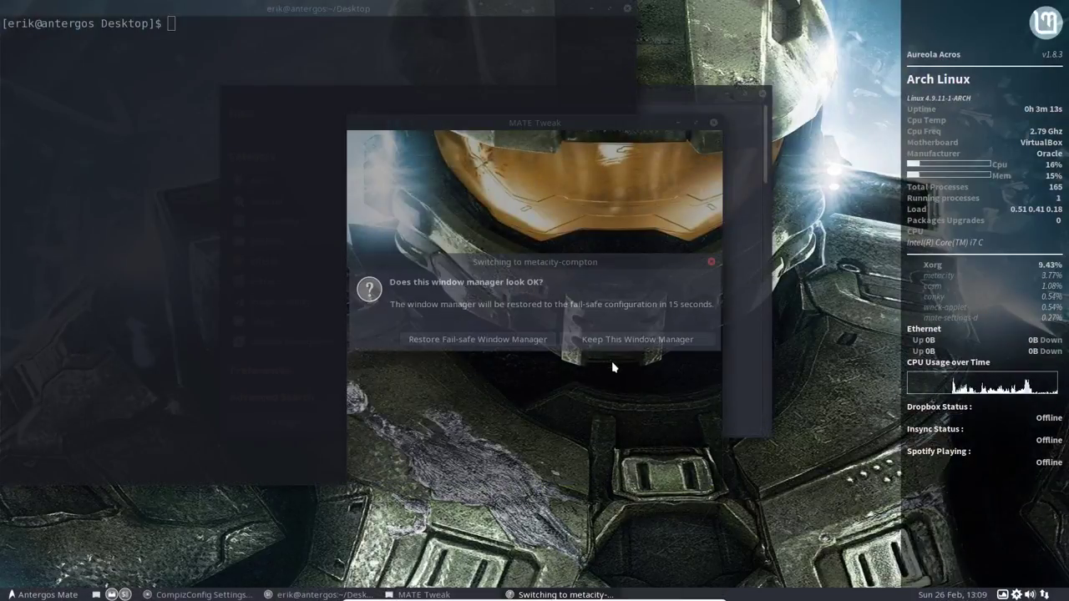
click(637, 351)
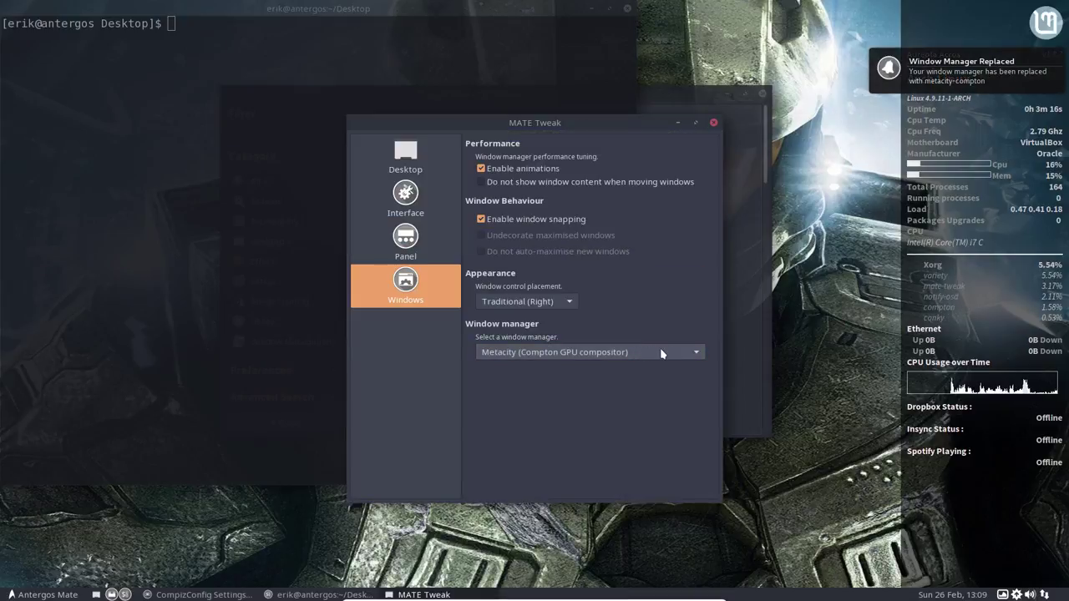
Step: Close the Desktop terminal, rearrange the MATE Tweak and CompizConfig windows, and open a new terminal
click(464, 62)
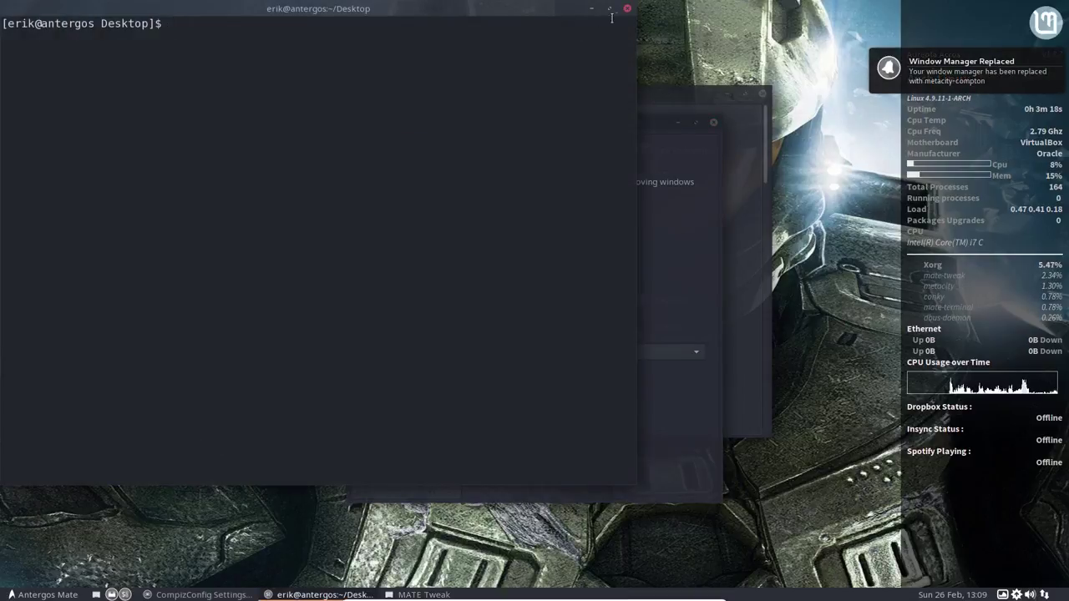
double_click(507, 12)
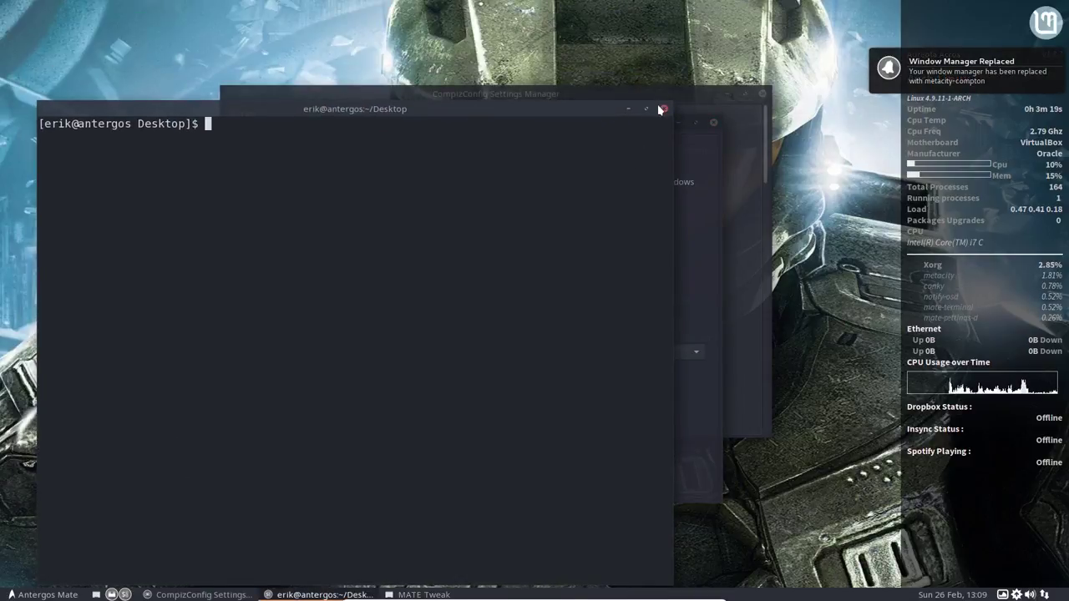
click(667, 156)
drag(608, 125, 772, 197)
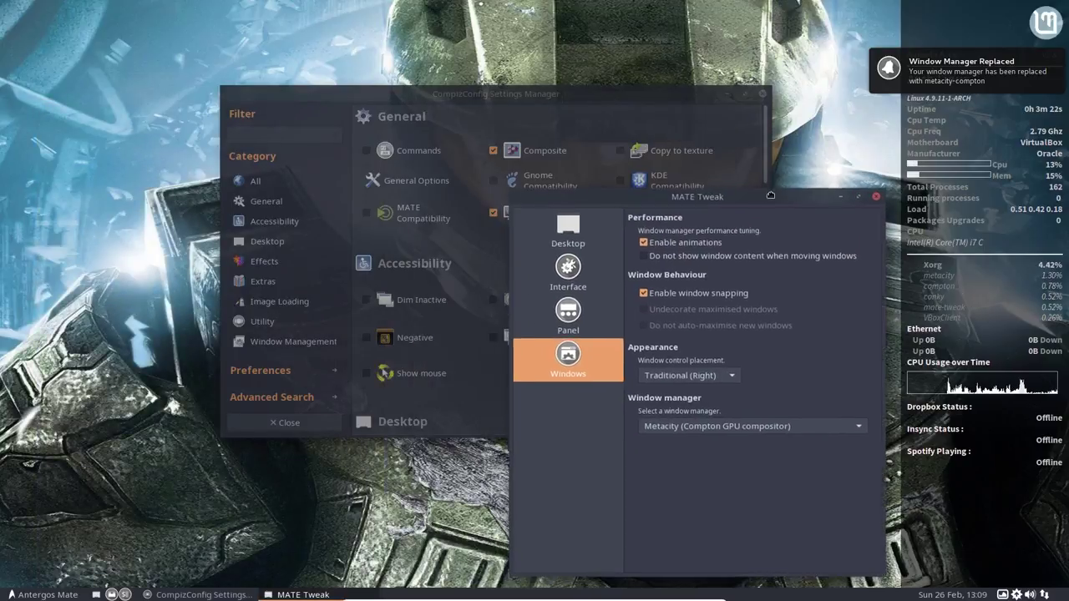
click(568, 99)
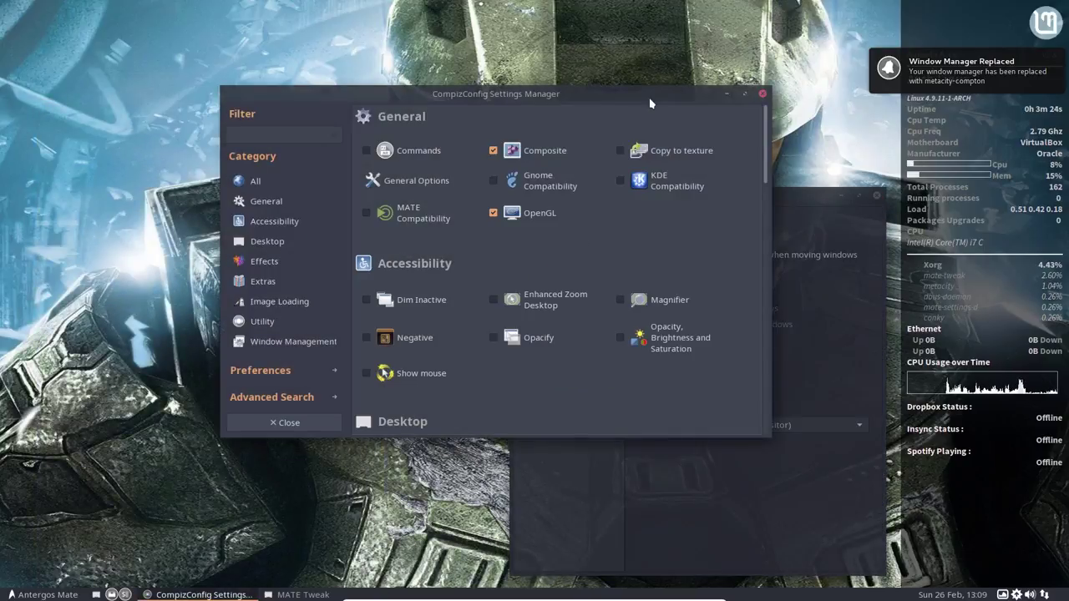
drag(568, 100, 641, 73)
click(152, 298)
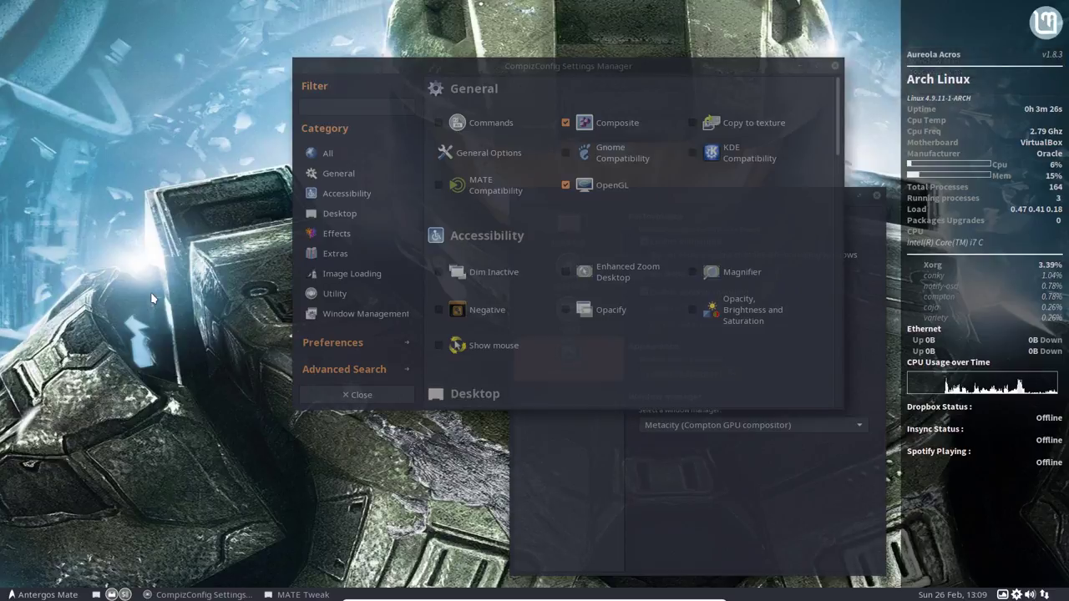
key(ctrl+alt+t)
Step: Run compiz-gtk-decorator-theme-selector in the terminal using Tab completion
text(compi)
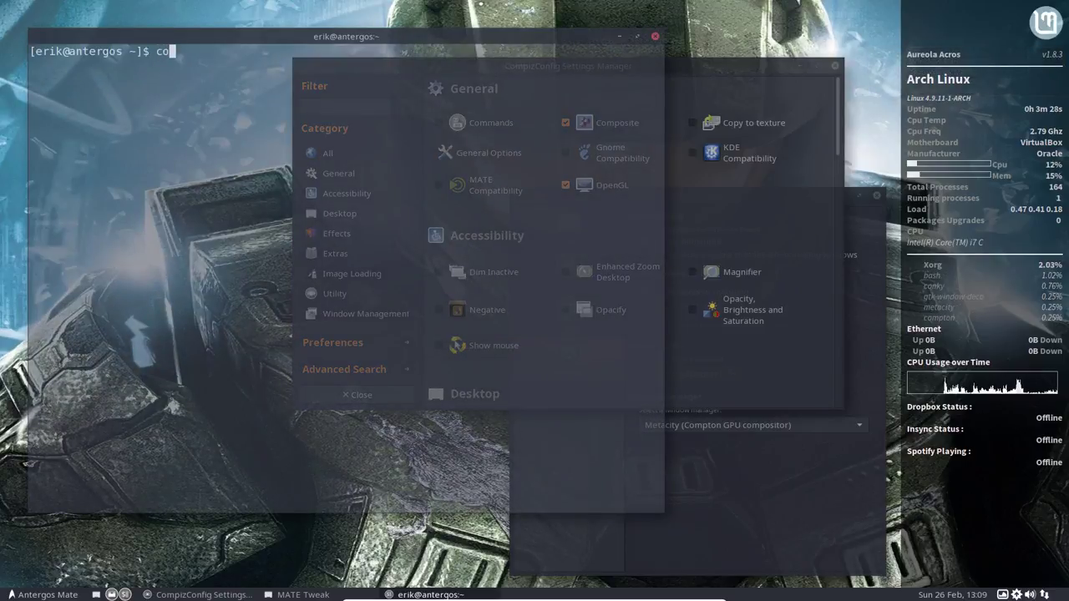
key(Tab)
key(Tab)
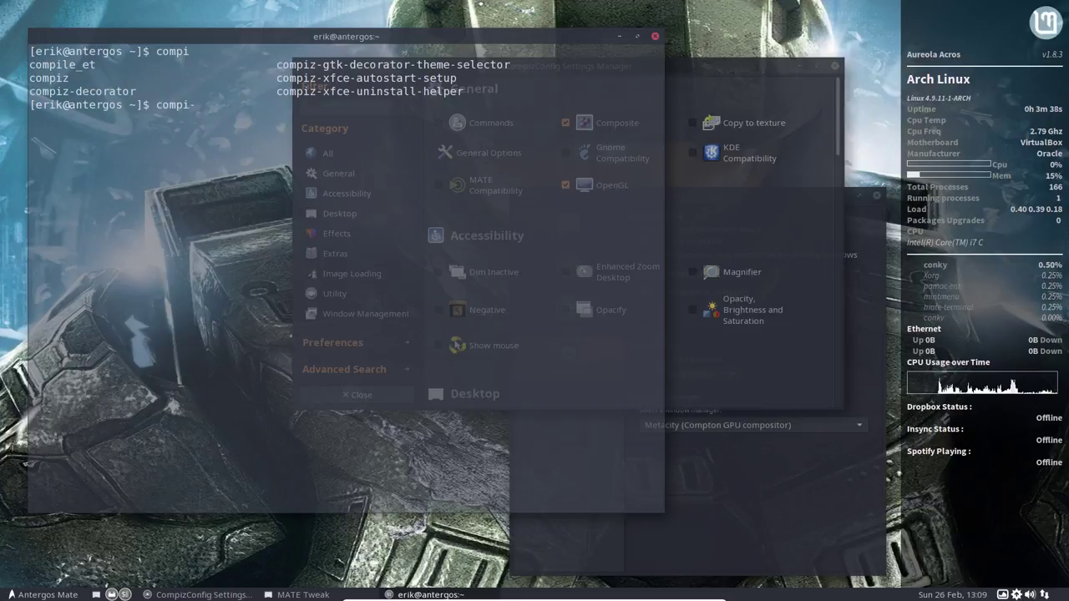
text(-)
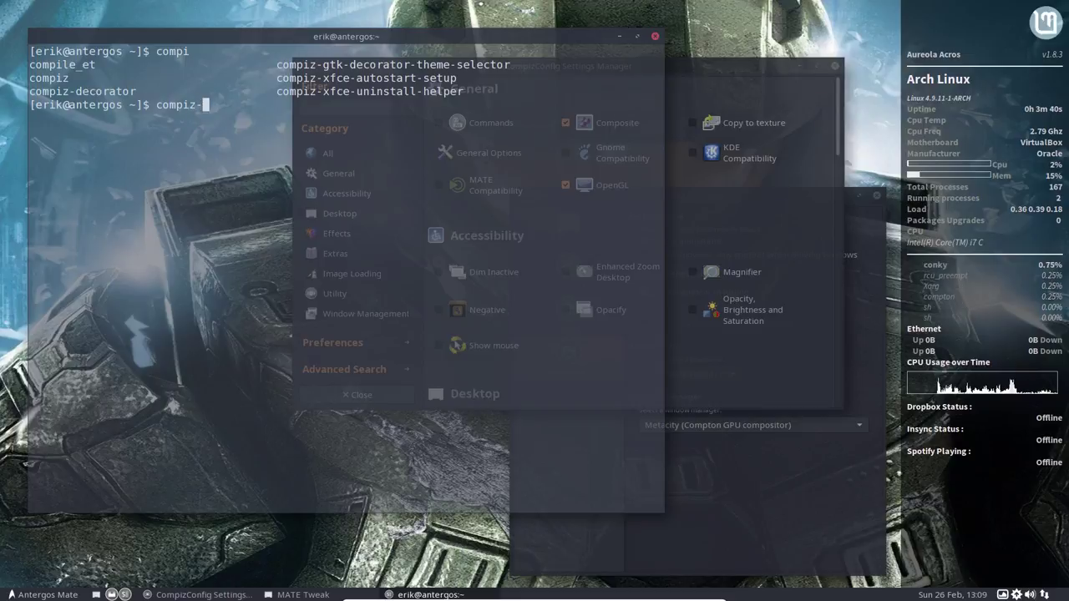
text(gt)
key(Tab)
key(Return)
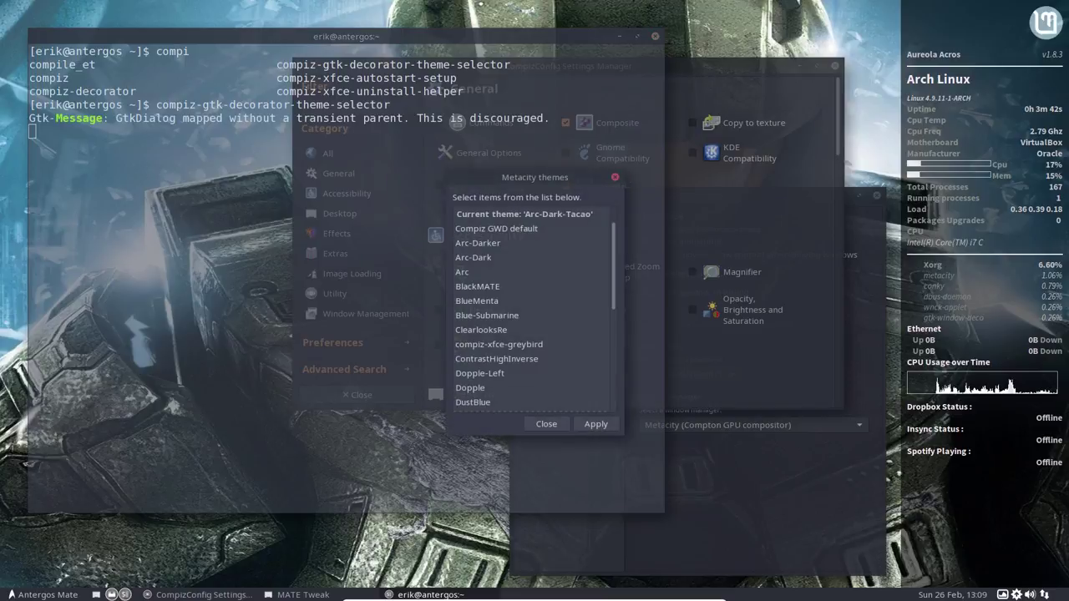
Step: Apply the Arc-Dark border theme, then close the chooser and the terminal
click(483, 259)
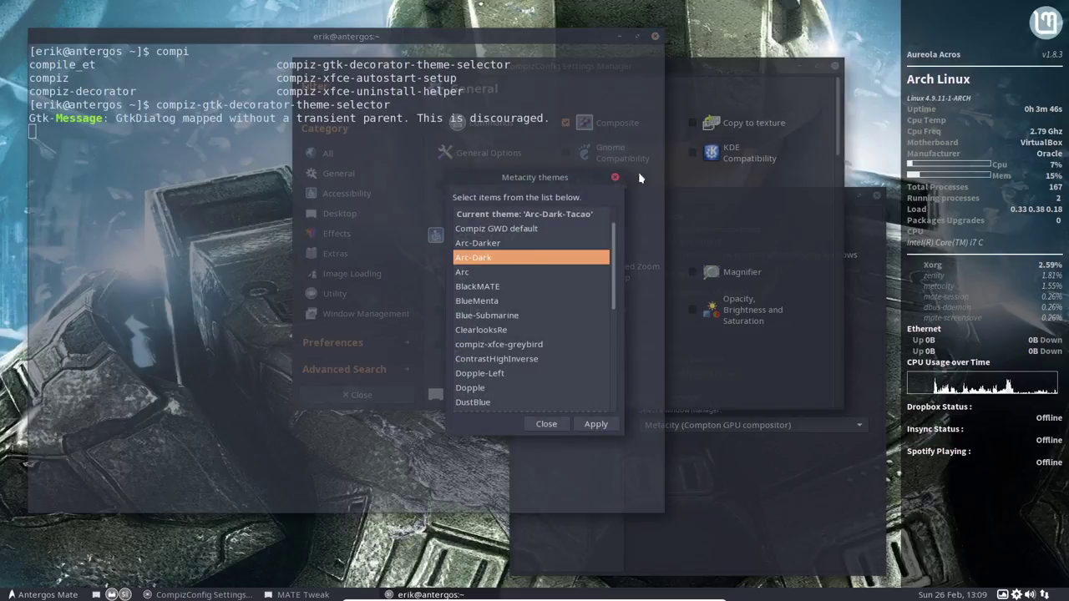
click(596, 425)
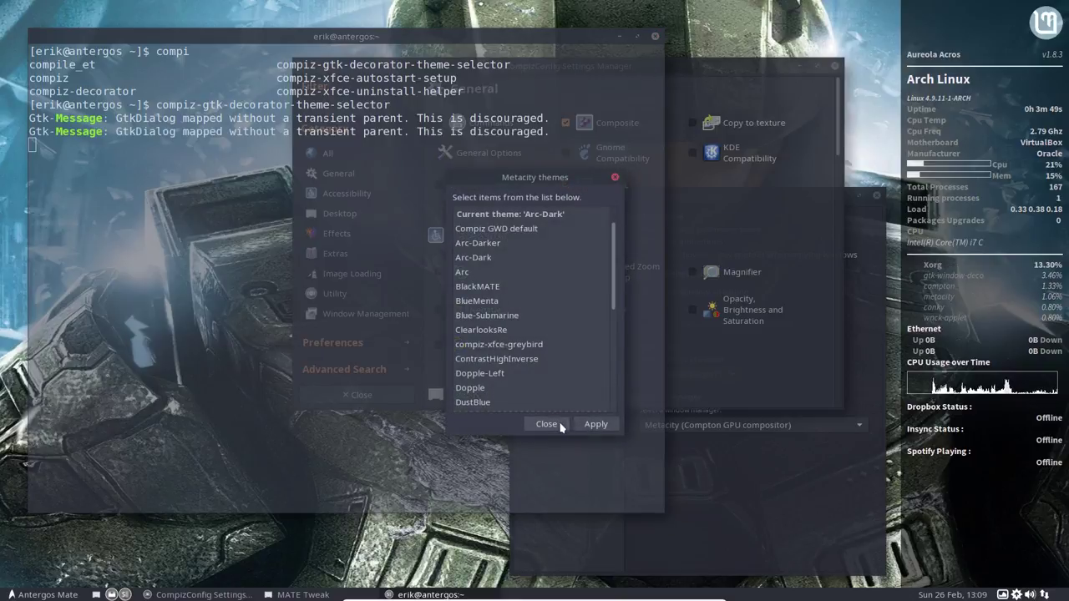
click(546, 424)
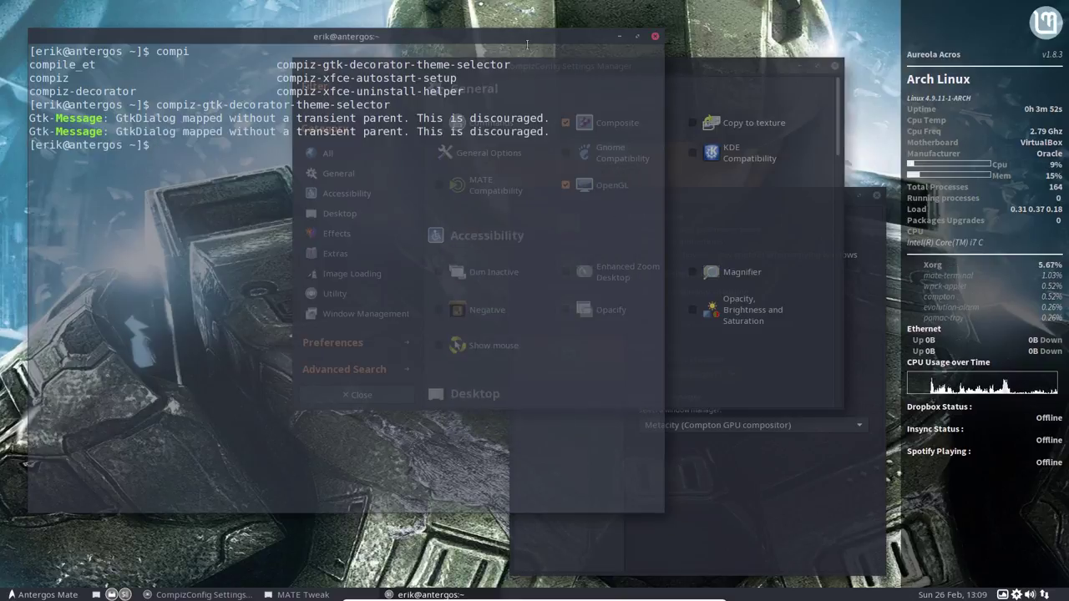
click(655, 38)
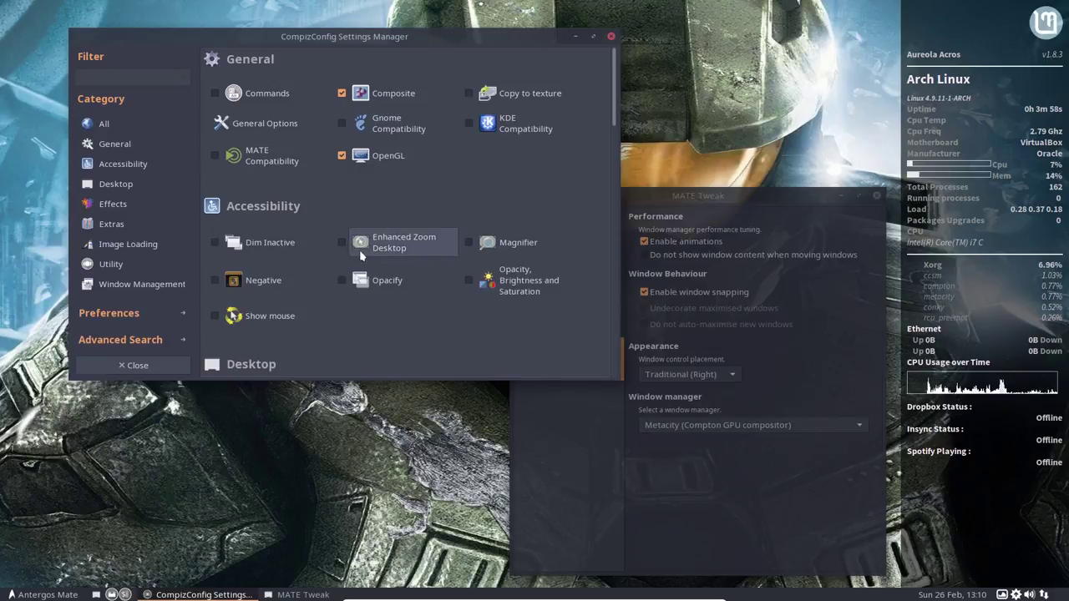
Step: Switch MATE Tweak's window manager back to Compiz and keep it
click(762, 425)
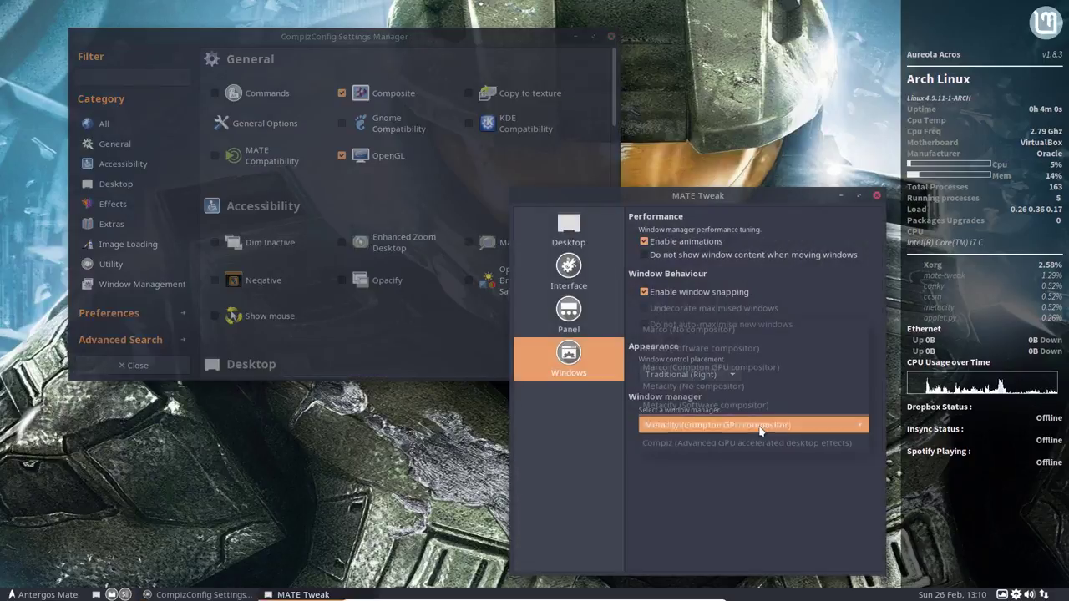
click(757, 450)
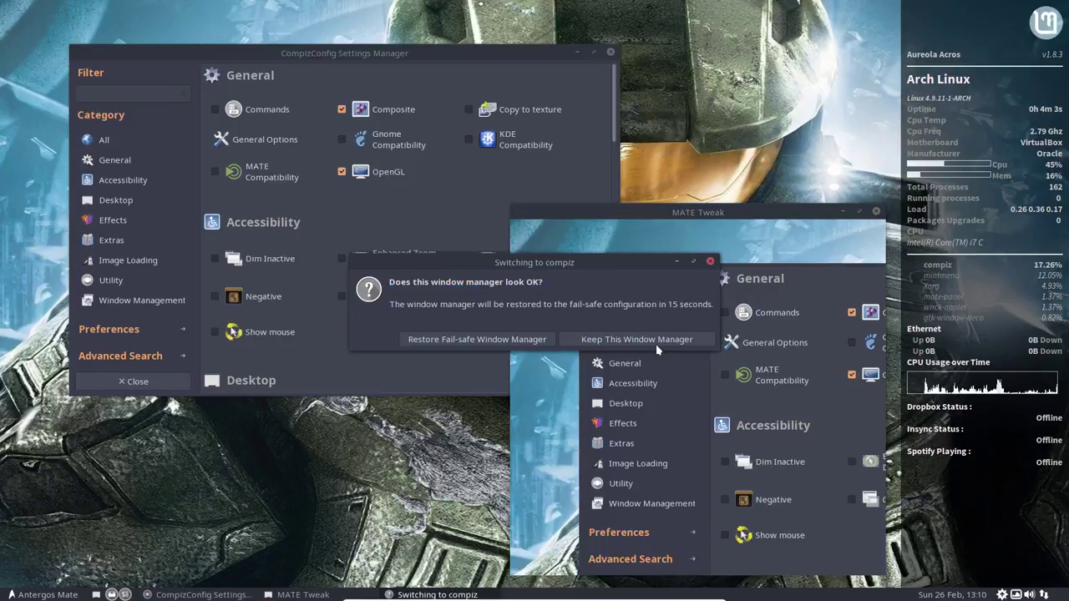
click(656, 344)
Step: Drag the MATE Tweak window around to test the wobbly windows effect
drag(804, 214, 598, 119)
drag(662, 197, 691, 118)
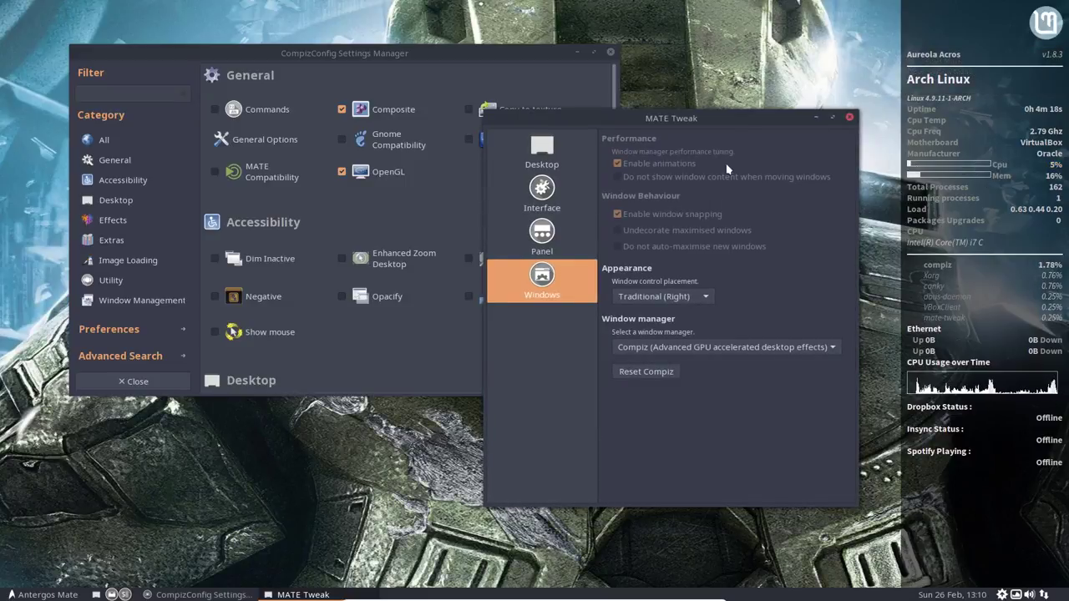
drag(682, 124, 698, 244)
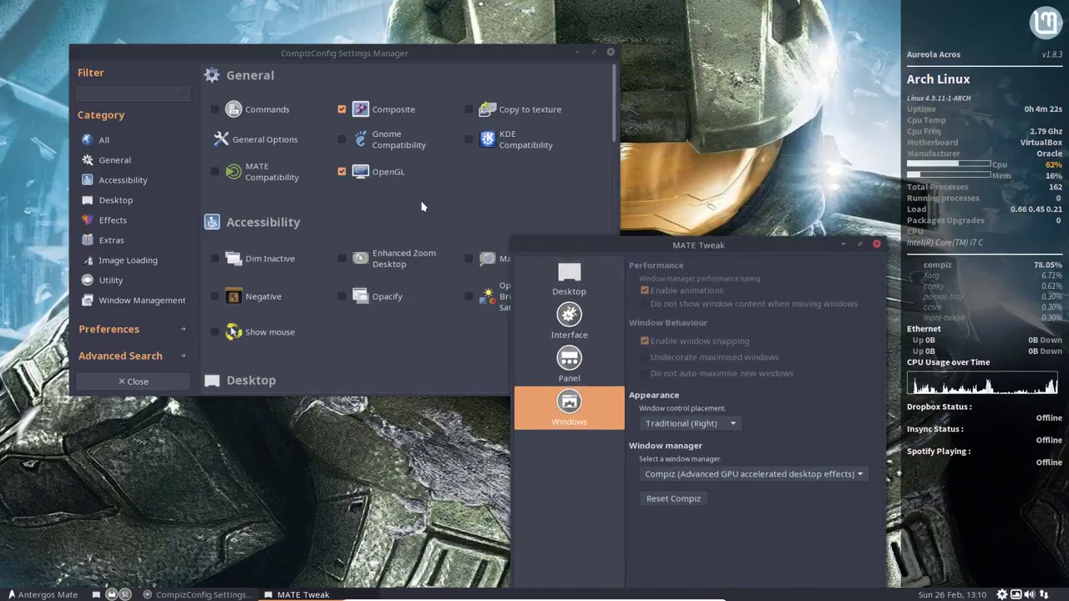
Step: Bring CompizConfig forward and drag it to try the wobbly effect
click(418, 161)
drag(337, 54, 316, 75)
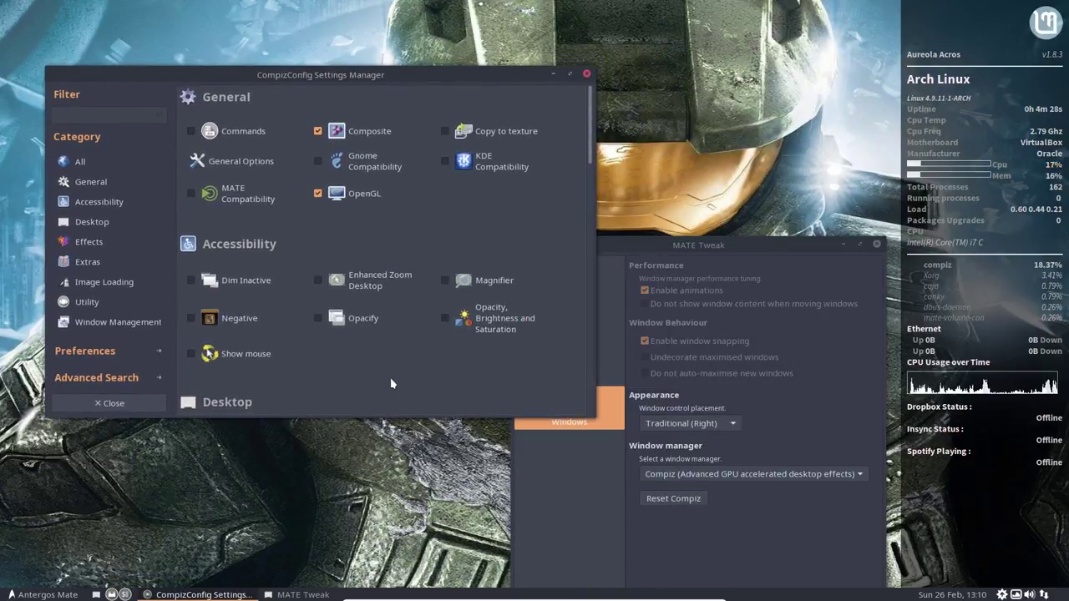
scroll(390, 383, down, 3)
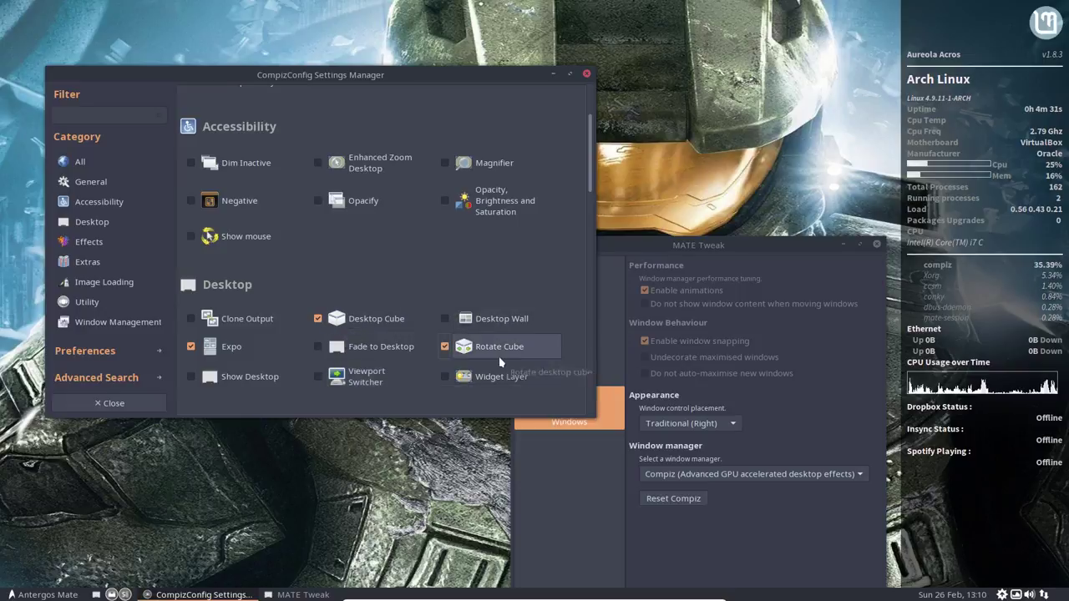
scroll(498, 380, down, 5)
scroll(497, 367, up, 8)
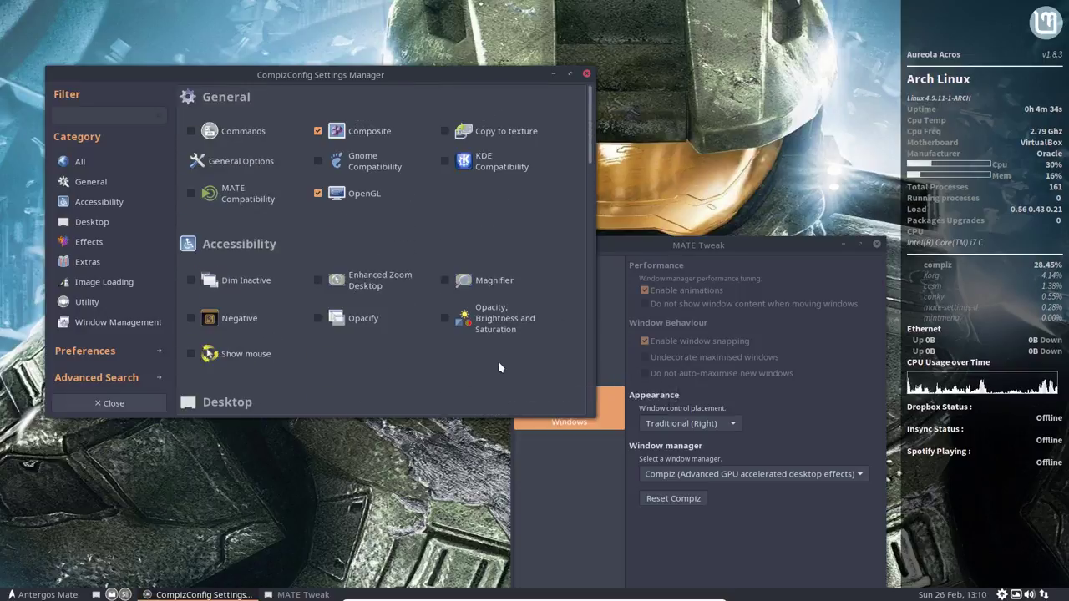
Step: Set Desktop Size to 4 horizontal by 1 vertical, then rotate the cube with Ctrl+Alt+Left
click(217, 157)
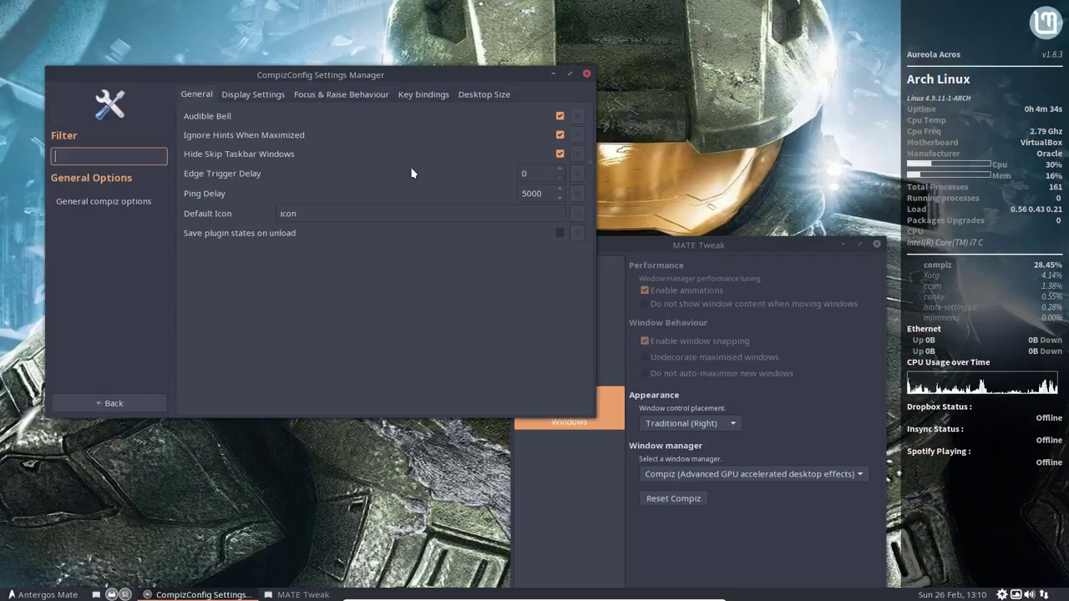
click(497, 94)
click(559, 113)
click(560, 113)
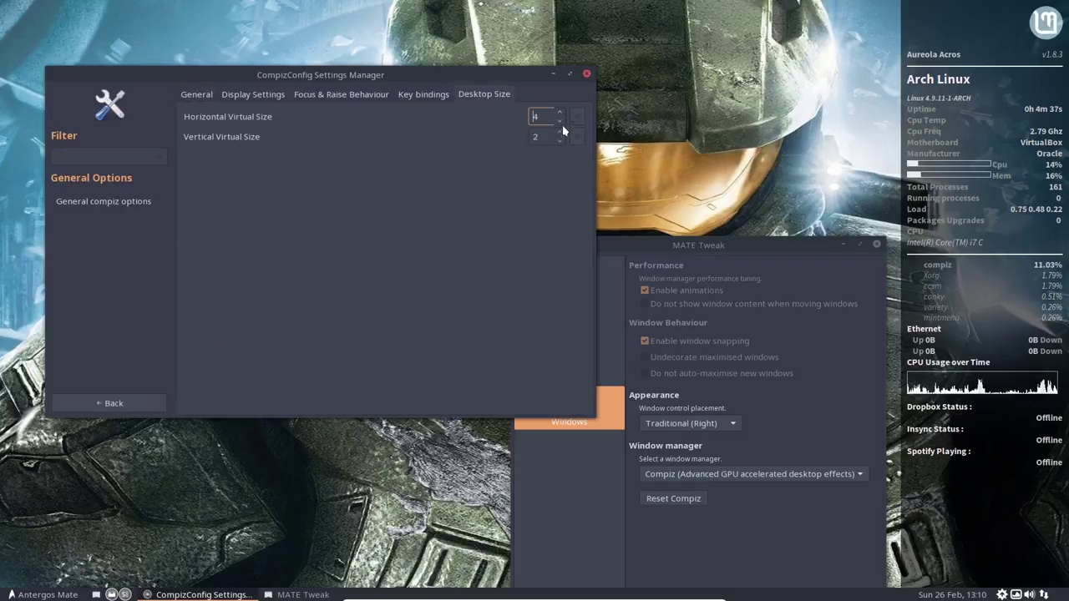
click(561, 140)
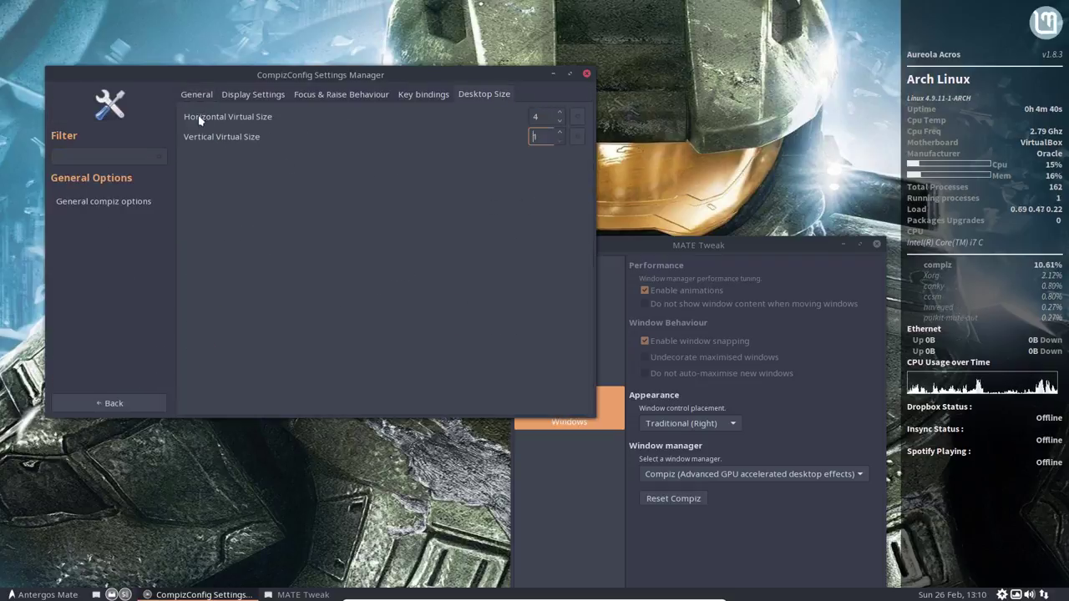
click(95, 403)
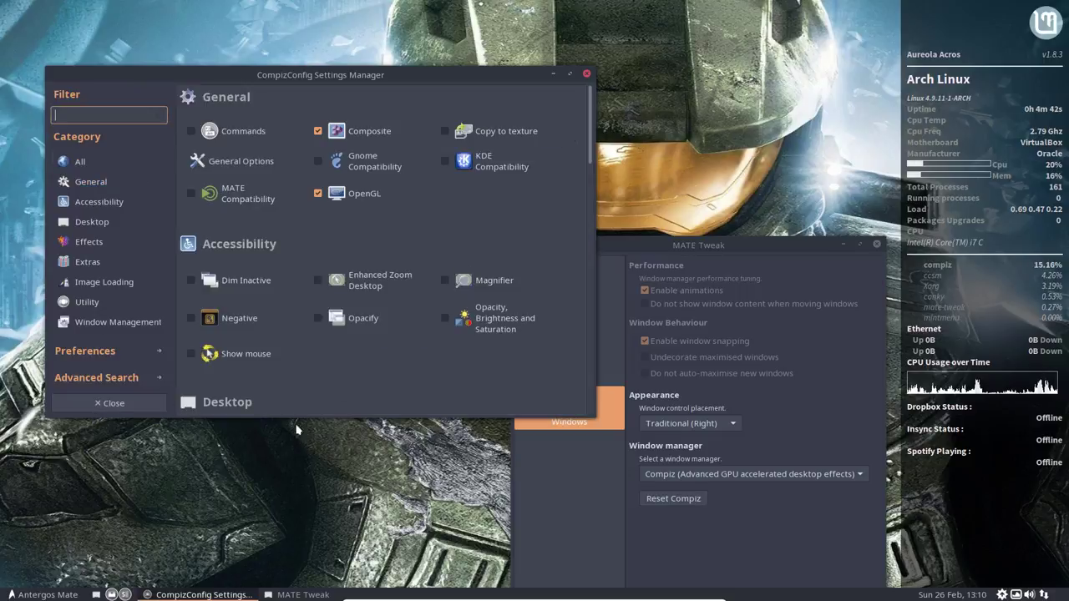
key(ctrl+alt+Left)
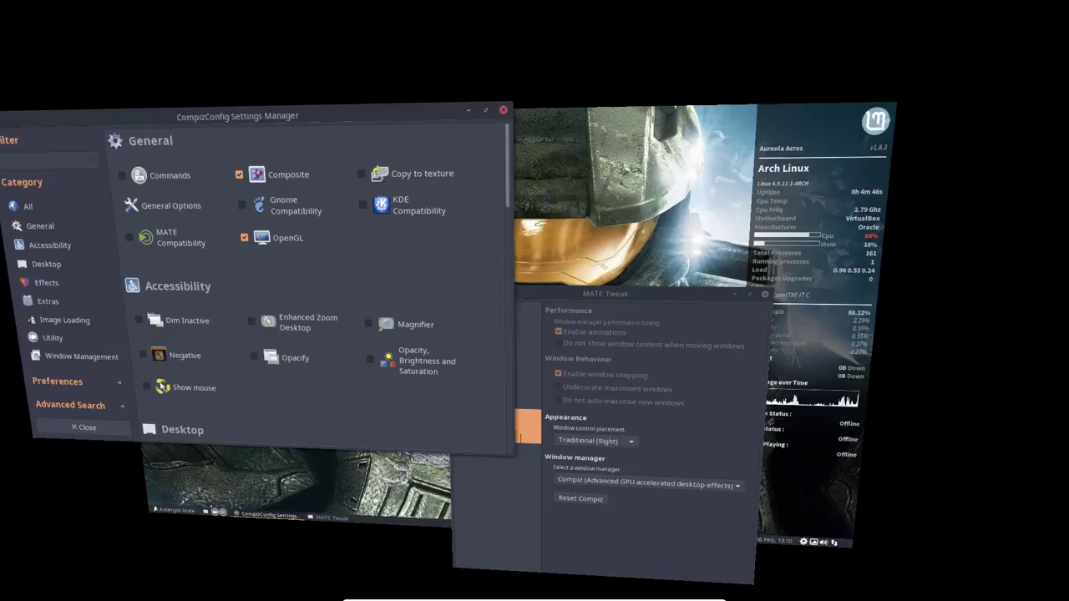
key(ctrl+alt+Left)
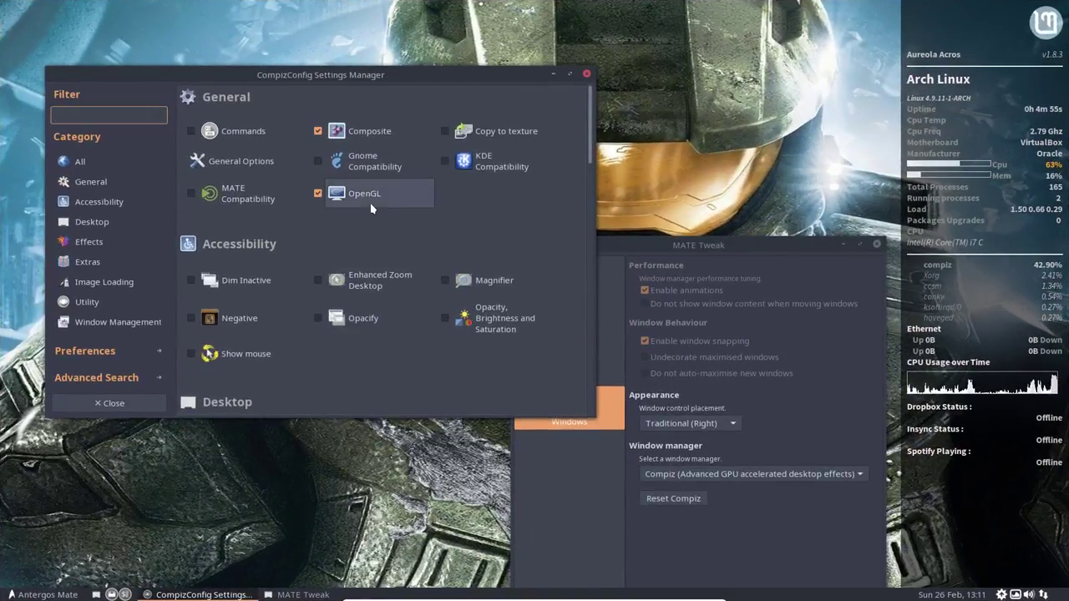
Step: Open the Desktop Cube plugin settings and switch to its Appearance page
scroll(433, 313, down, 3)
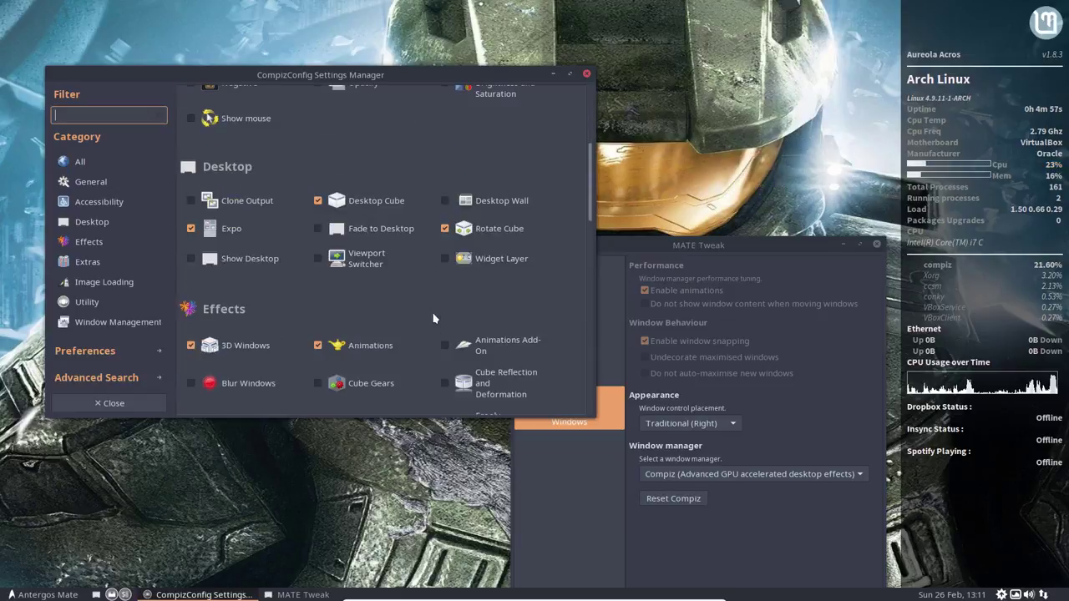
click(376, 203)
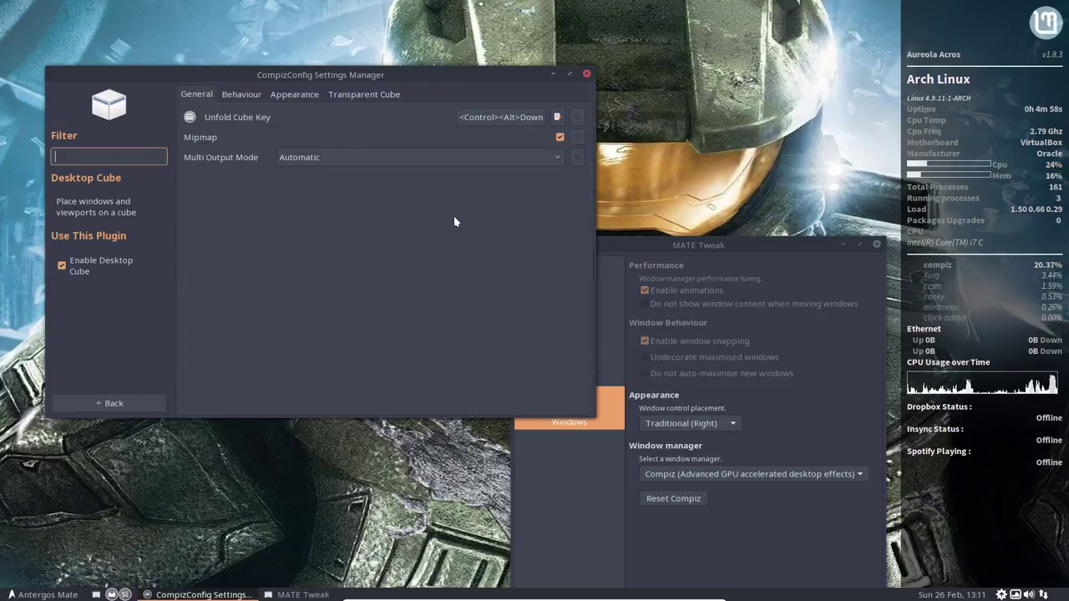
click(245, 93)
click(294, 97)
click(249, 98)
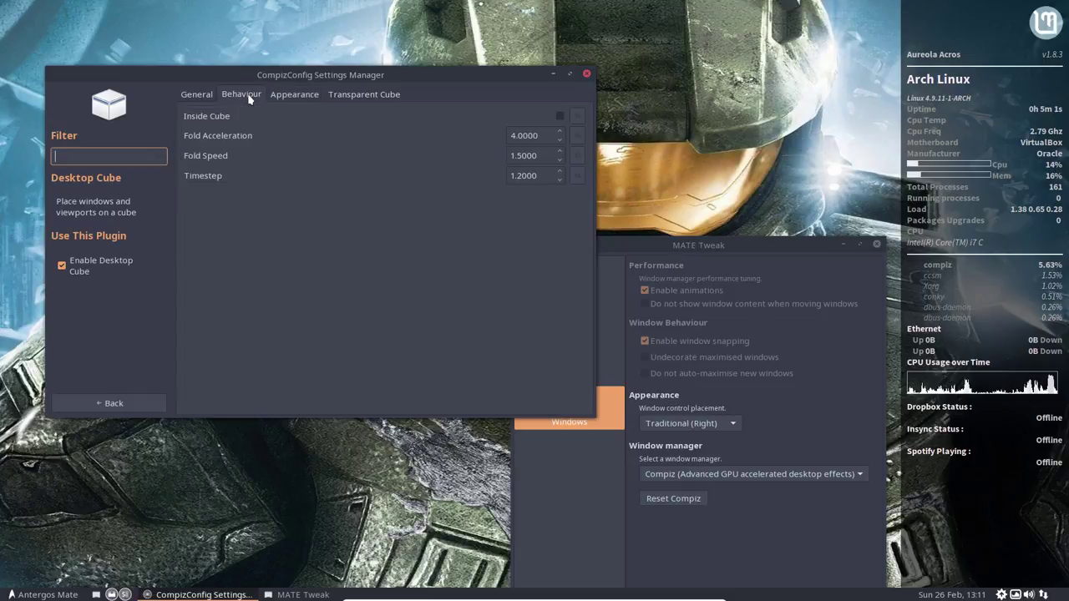
click(279, 95)
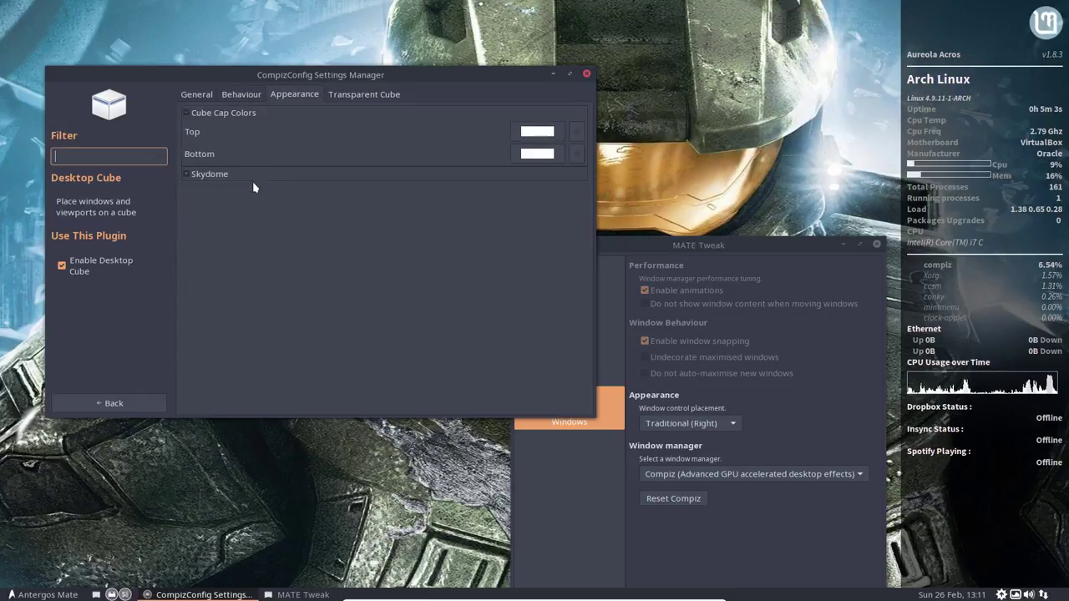
Step: Set both the top and bottom cube cap colours to grey
click(534, 152)
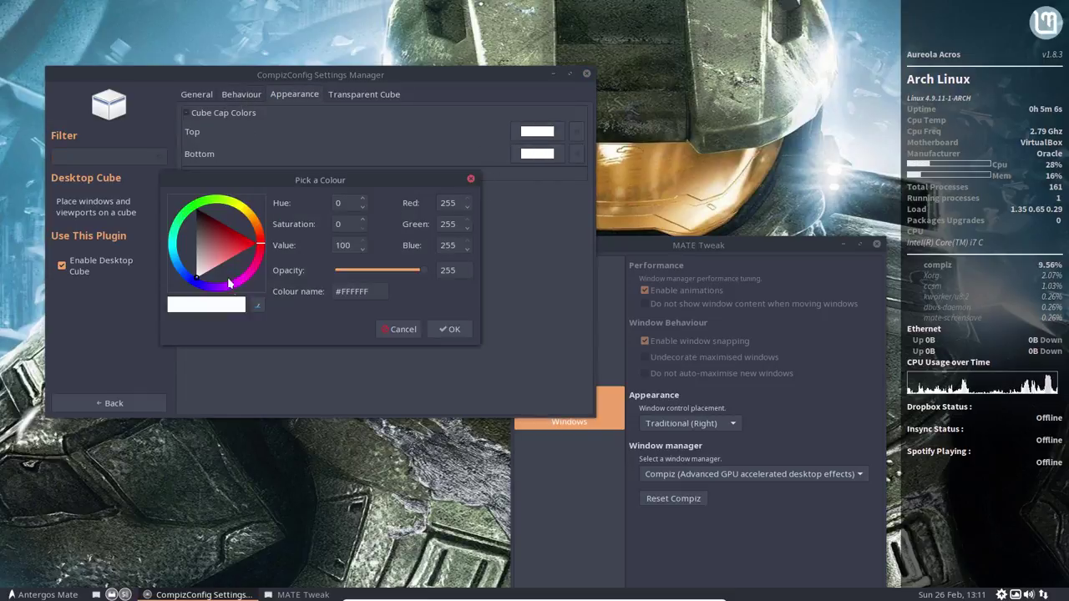
drag(224, 260, 183, 250)
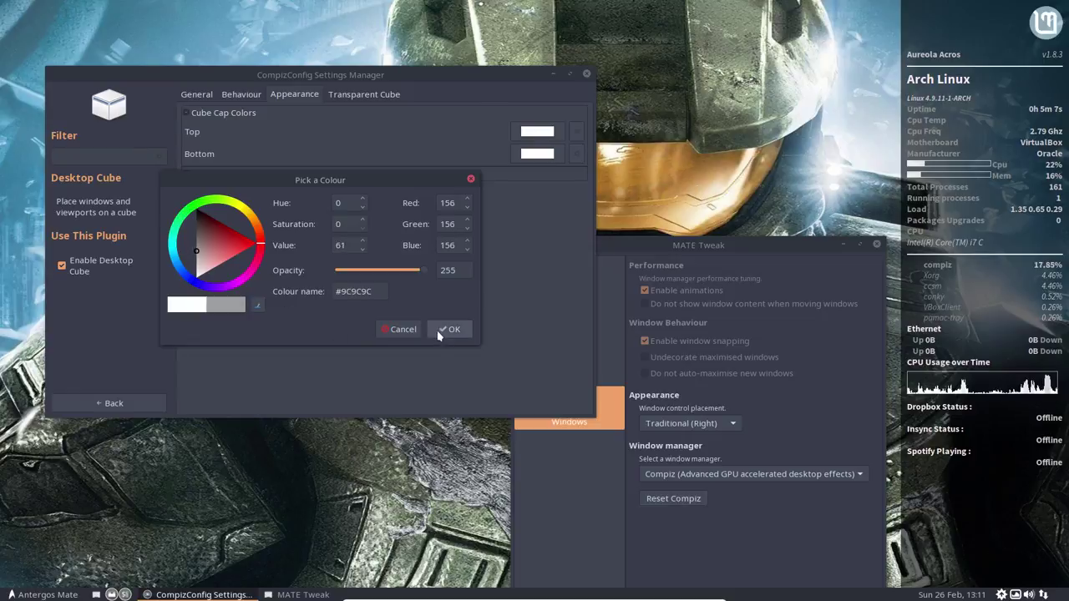
click(443, 329)
click(537, 153)
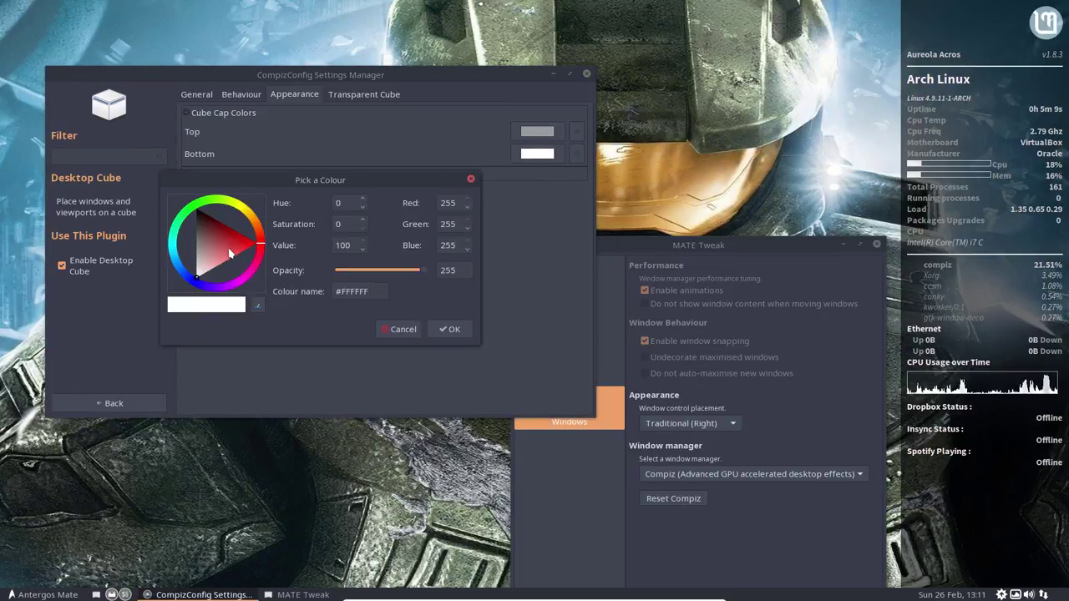
drag(231, 254, 186, 251)
click(447, 330)
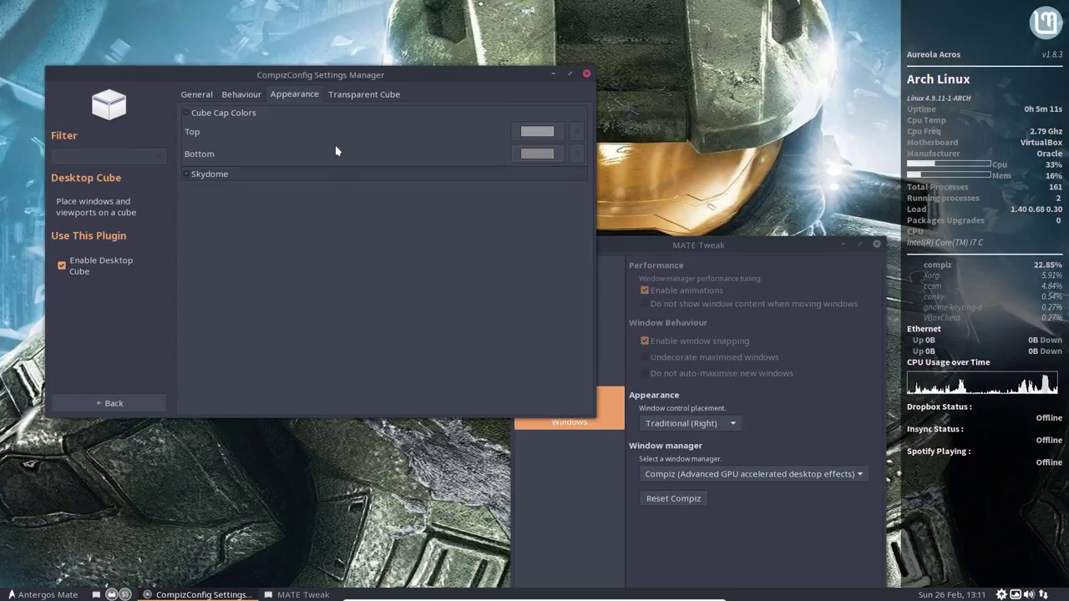
Step: Lower Transparent Cube's Opacity During Rotation to 64 and spin the cube to check it
click(343, 103)
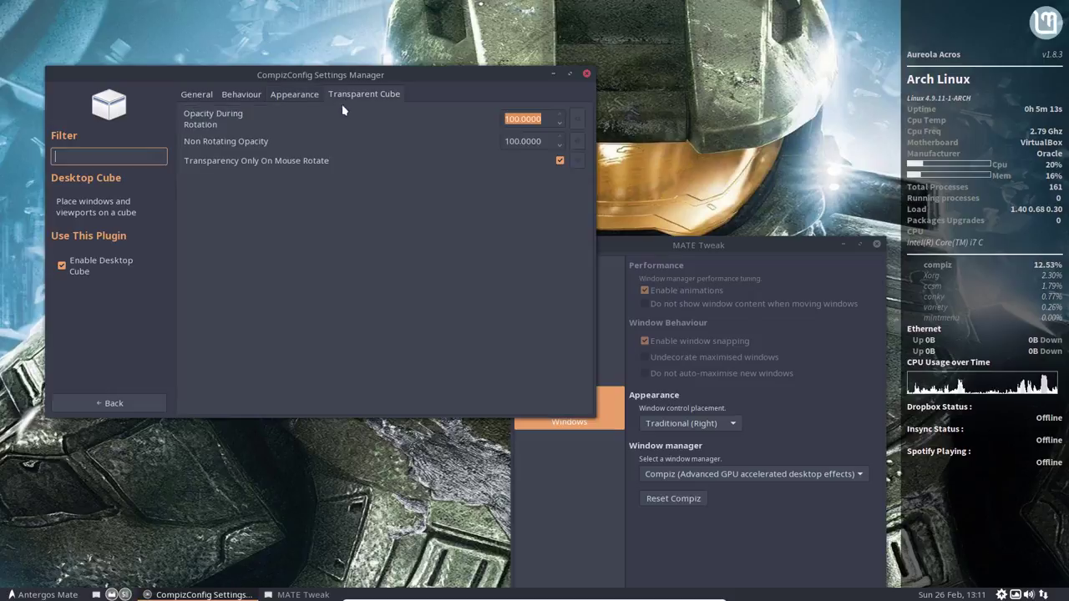
click(560, 124)
click(560, 123)
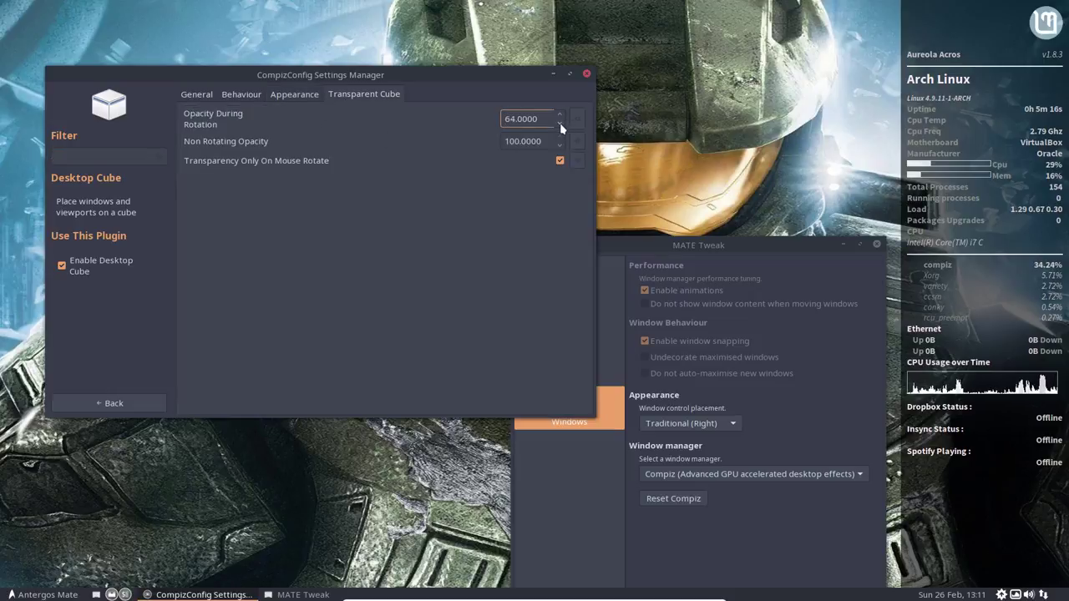
drag(560, 124, 518, 150)
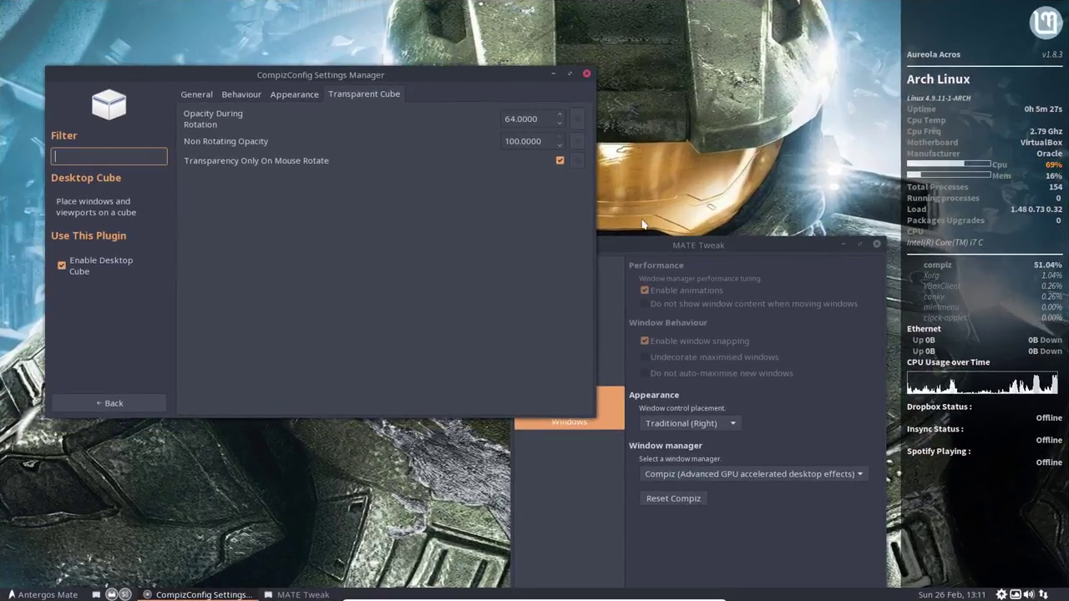
click(806, 209)
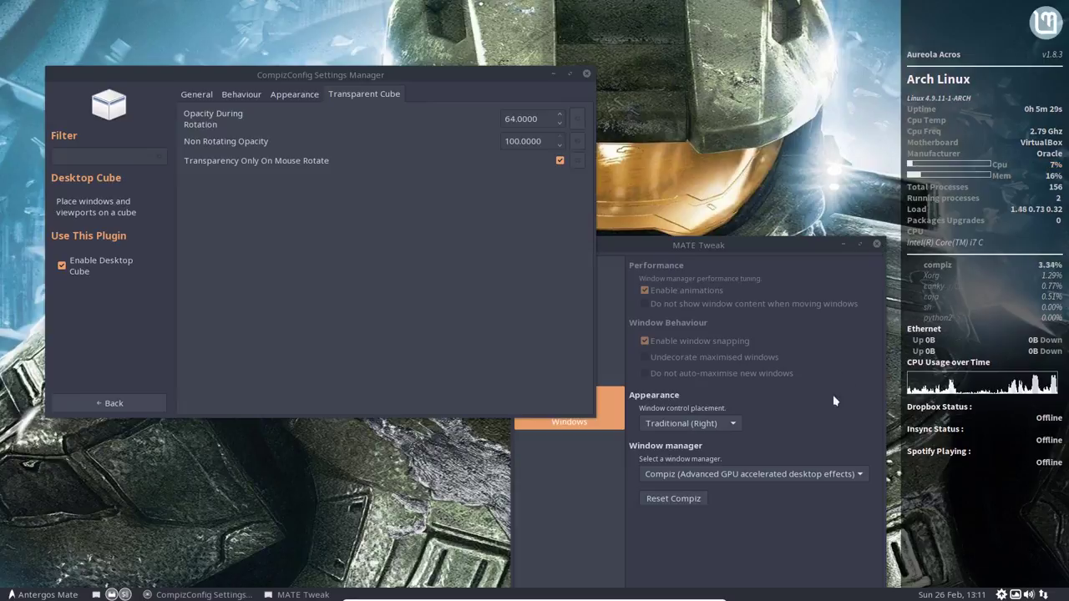
click(877, 244)
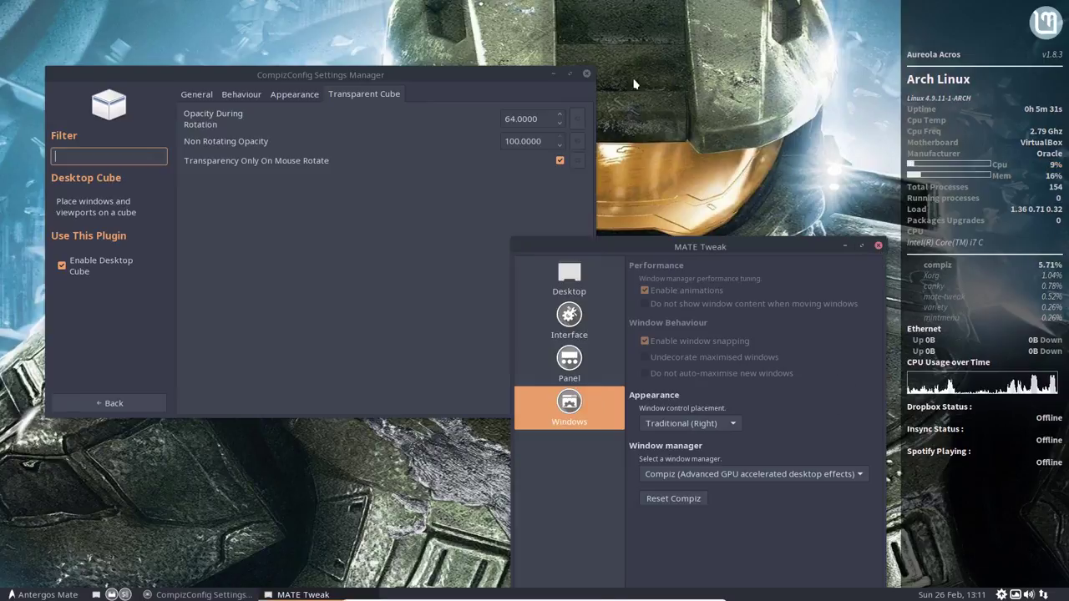
Step: Close CompizConfig Settings Manager, restart from the Shut Down menu, and boot Antergos at GRUB
click(586, 73)
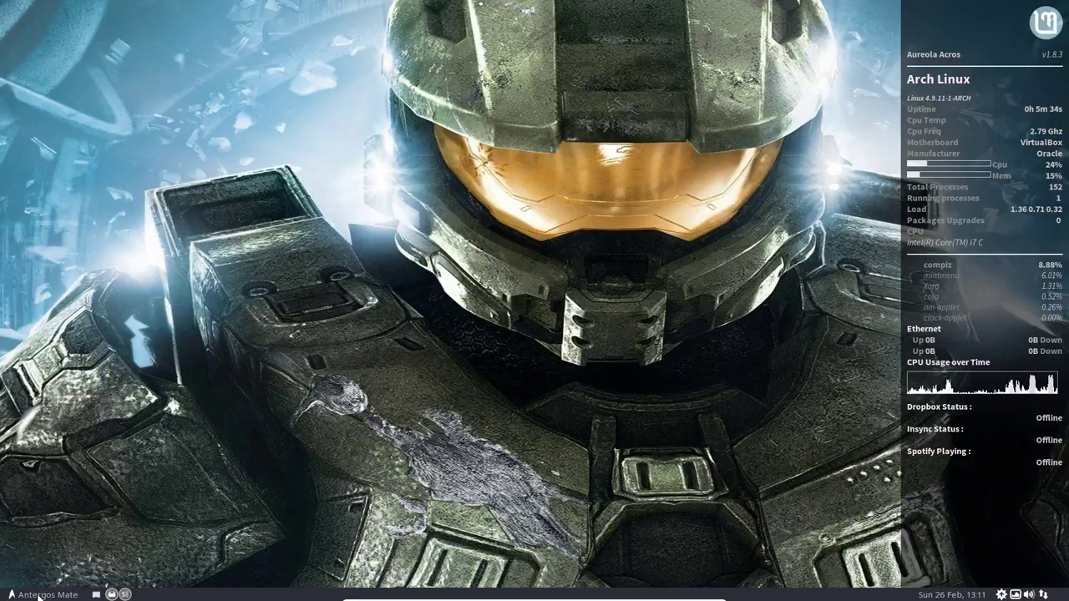
click(40, 596)
click(38, 572)
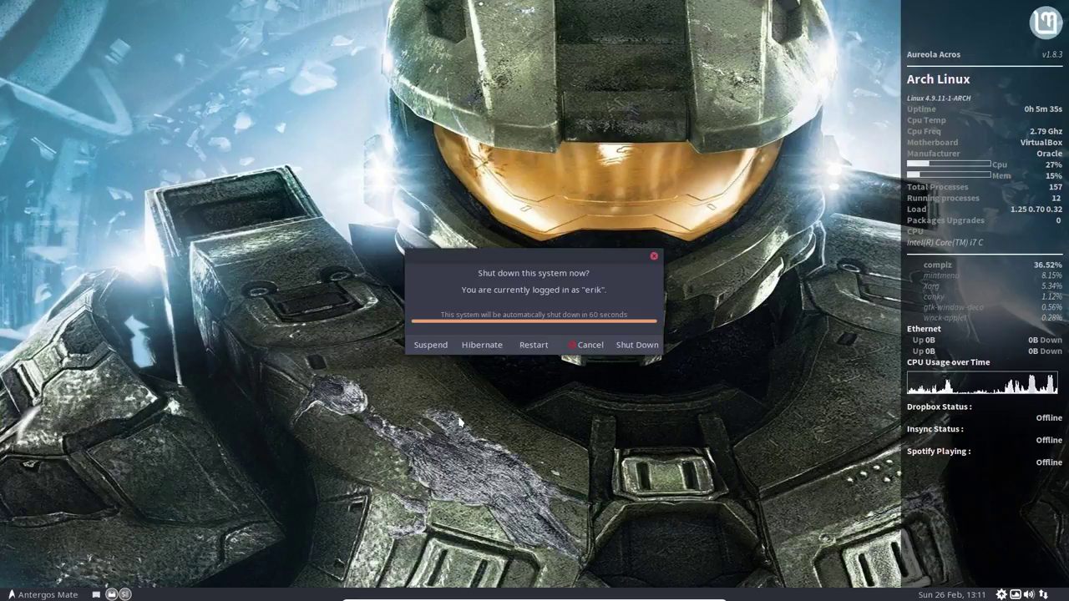
click(534, 346)
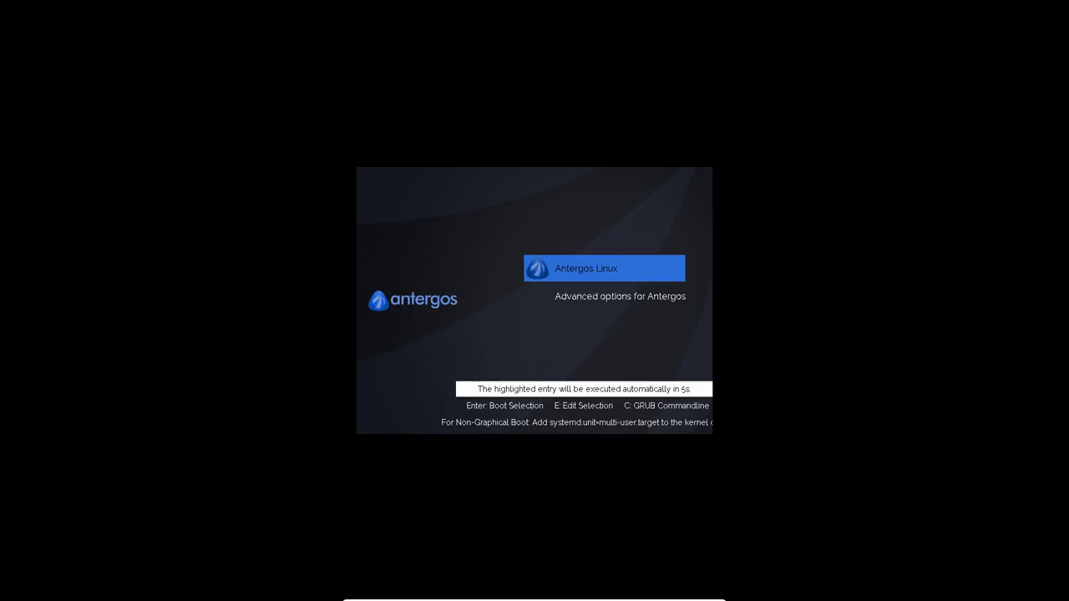
key(Return)
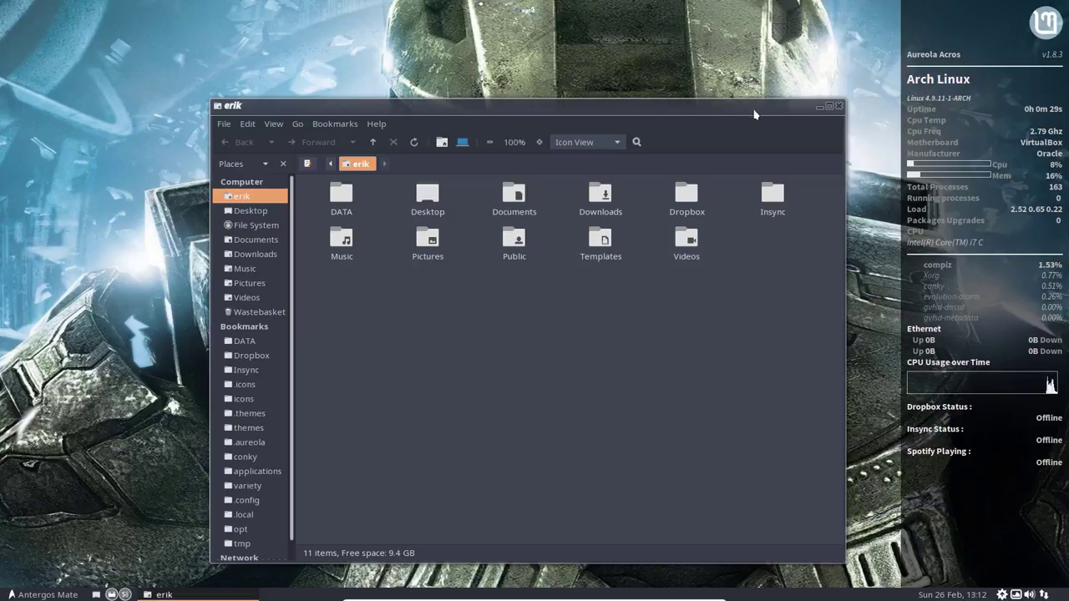
Step: Move the file manager aside and run compiz-gtk-decorator-theme-selector in a new terminal
drag(754, 114, 758, 44)
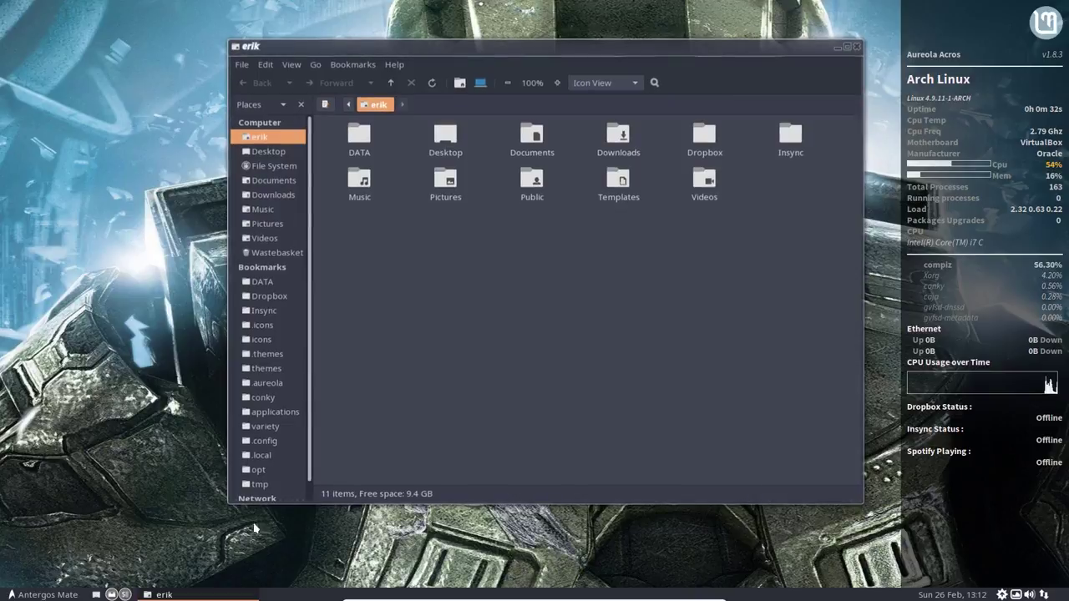
click(222, 558)
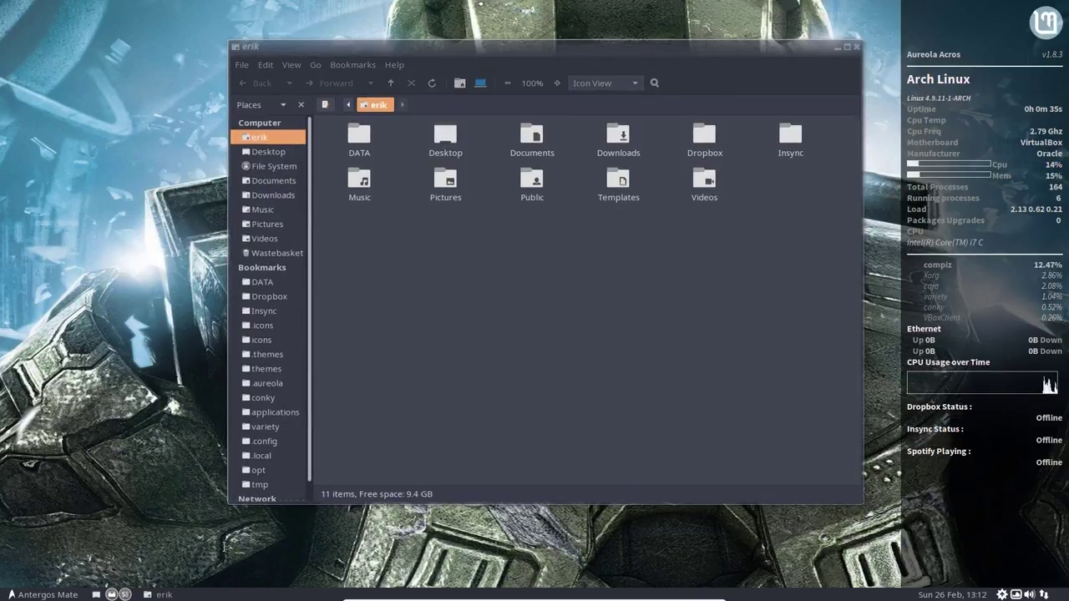
key(ctrl+alt+t)
text(cp)
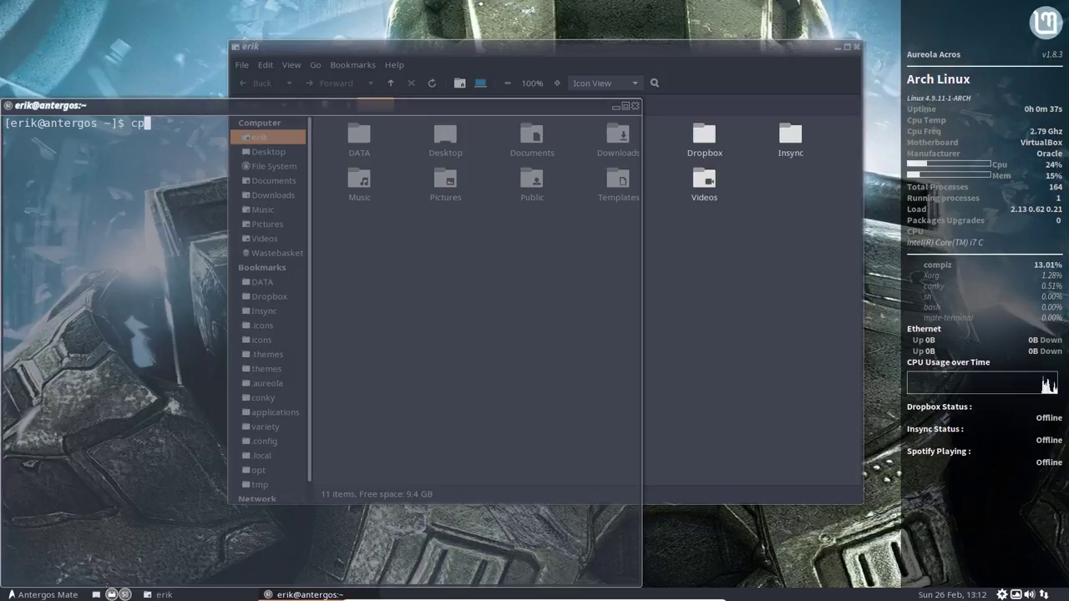
key(BackSpace)
text(om)
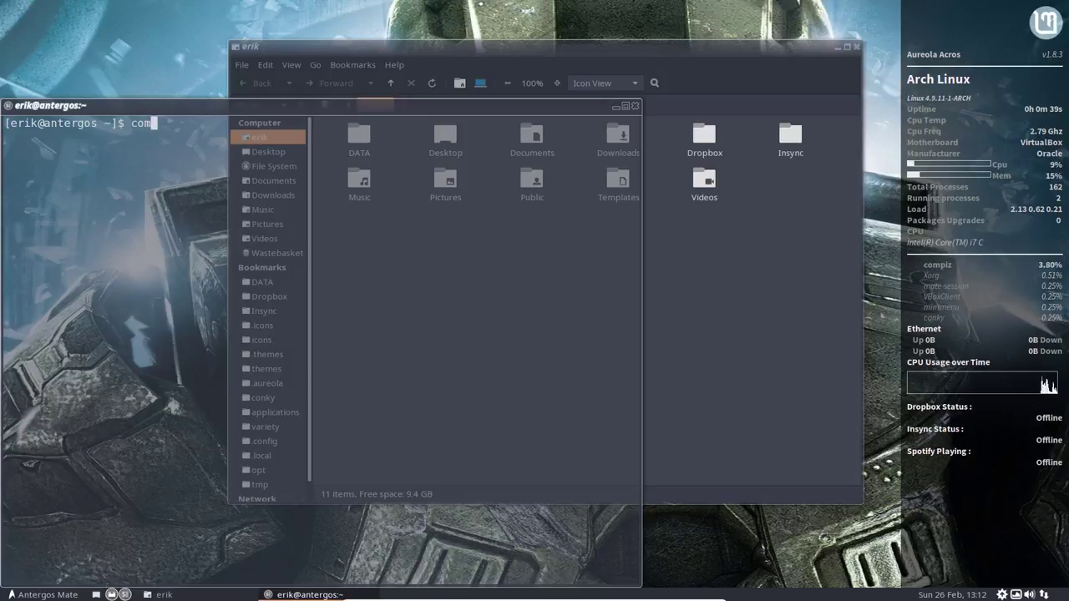
text(p)
key(Tab)
key(Tab)
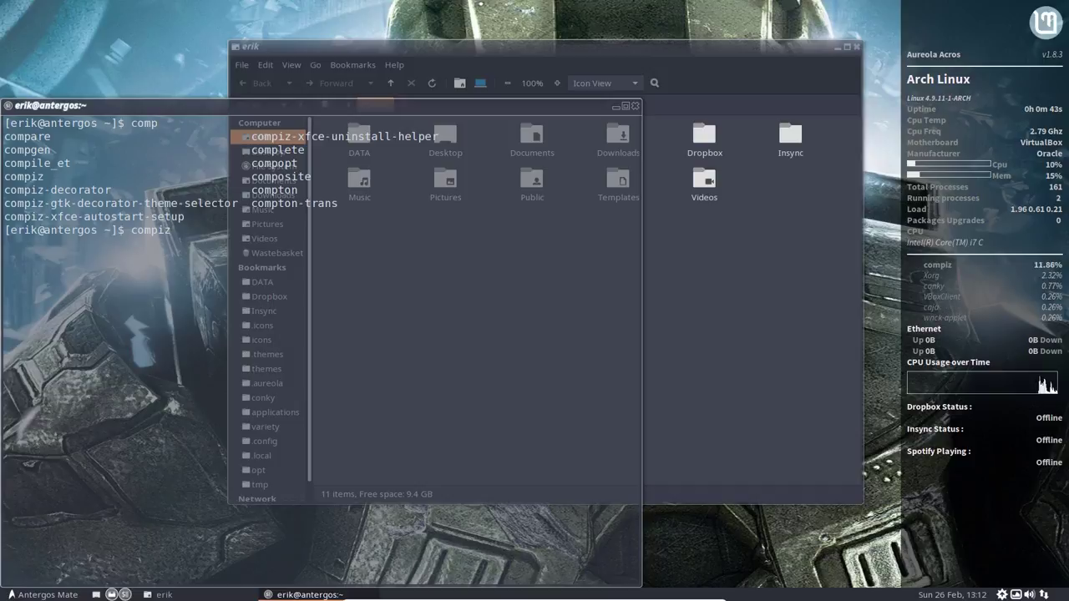
text(-gt)
key(Tab)
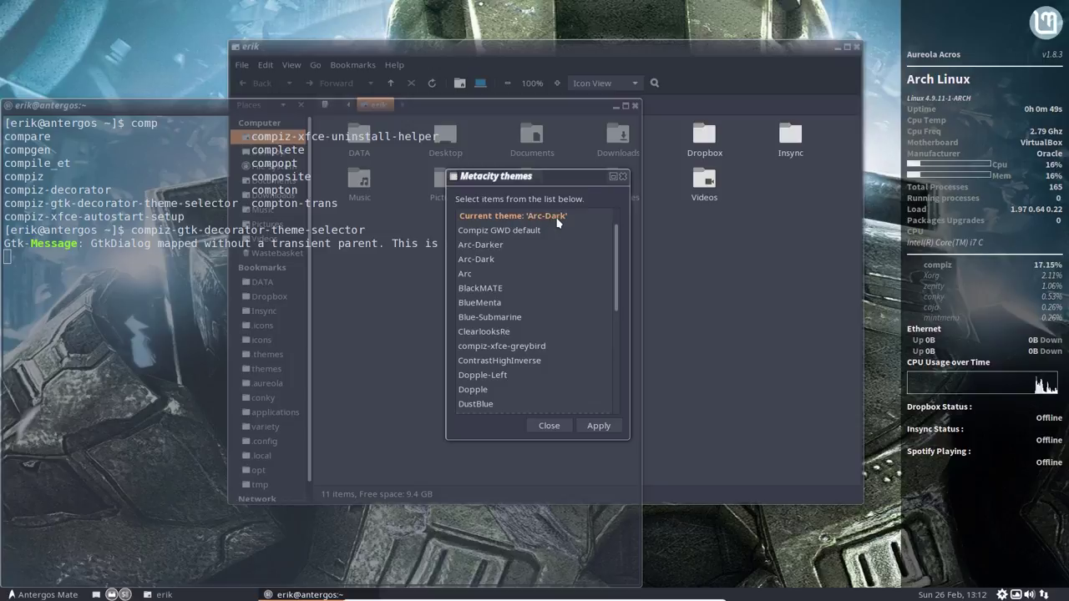
Step: Apply the Arc-Dark border theme, then close the theme chooser and the terminal
click(476, 260)
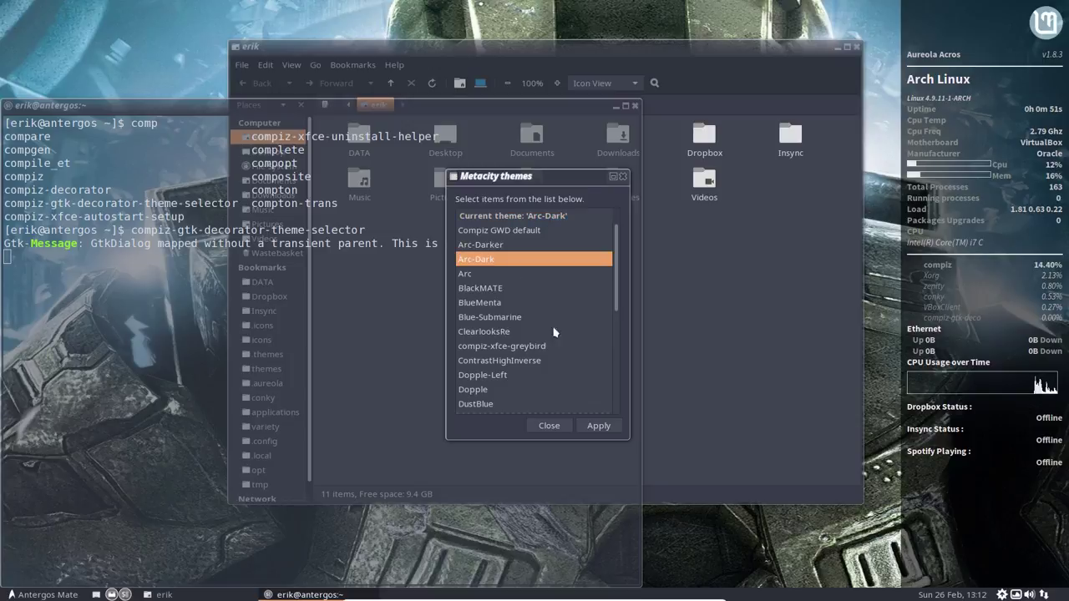
click(603, 428)
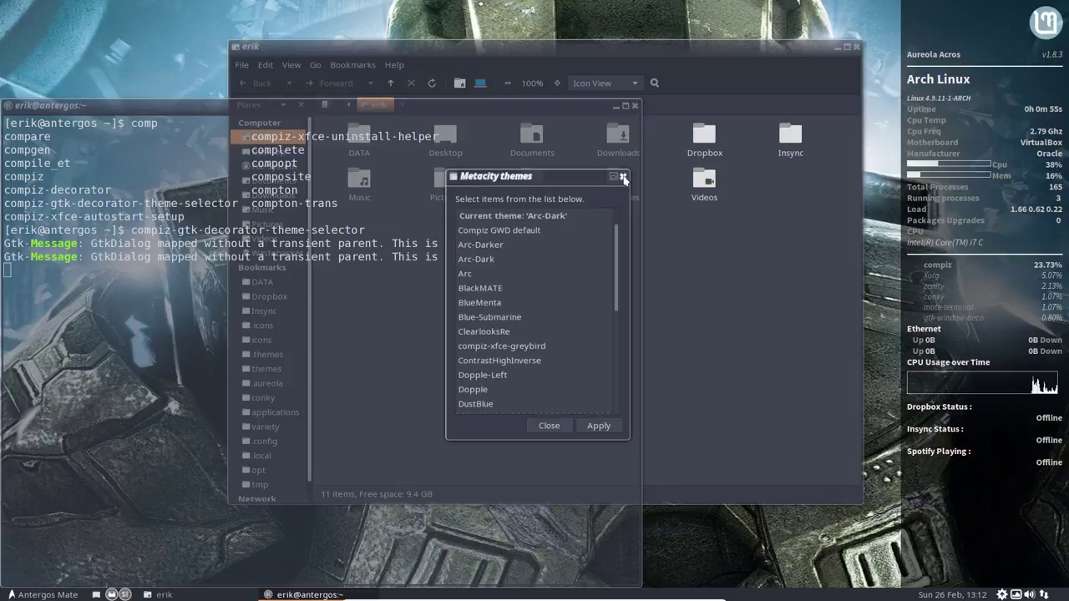
click(623, 177)
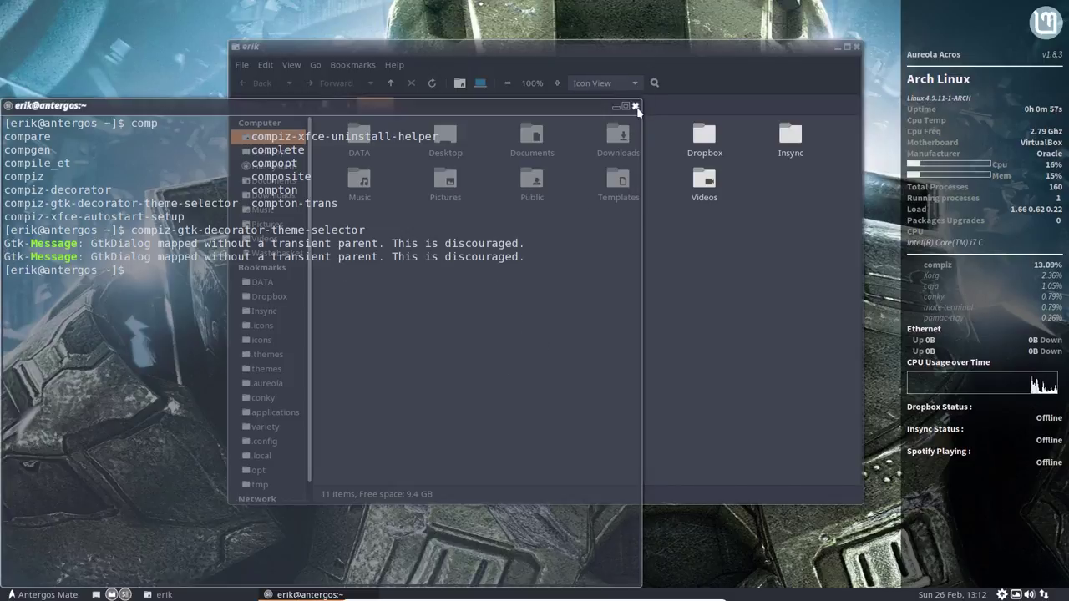
click(635, 107)
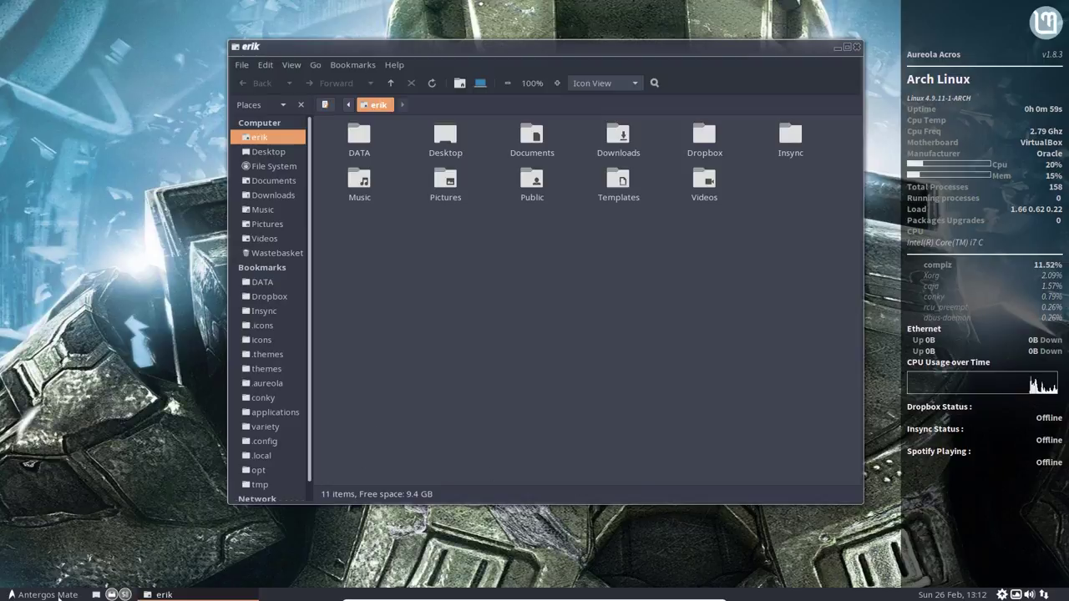
Step: Launch CompizConfig Settings Manager from the menu and scroll through its plugin list
key(super)
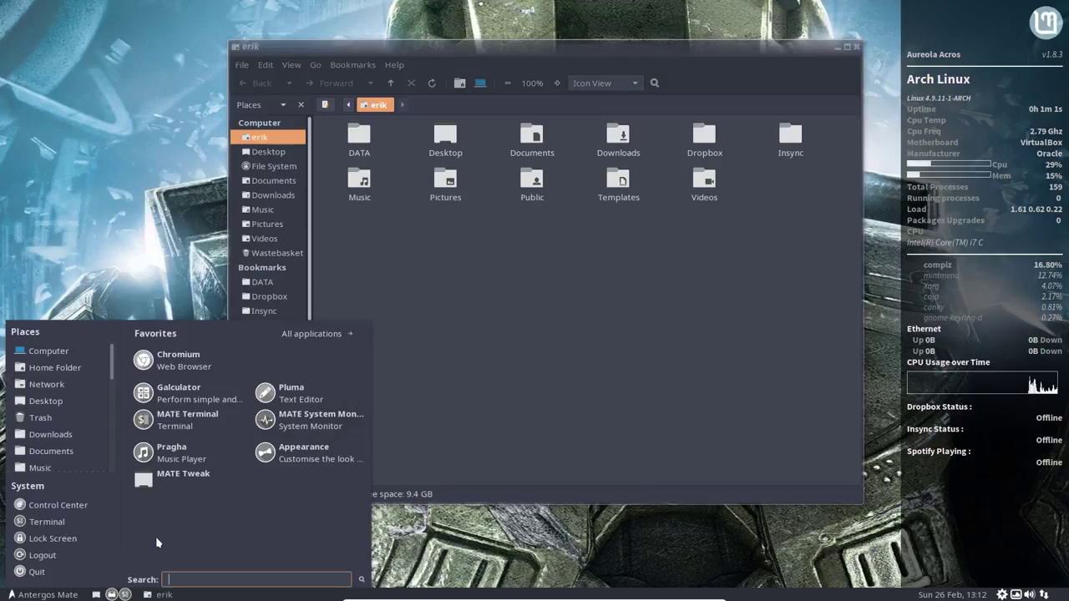
text(com)
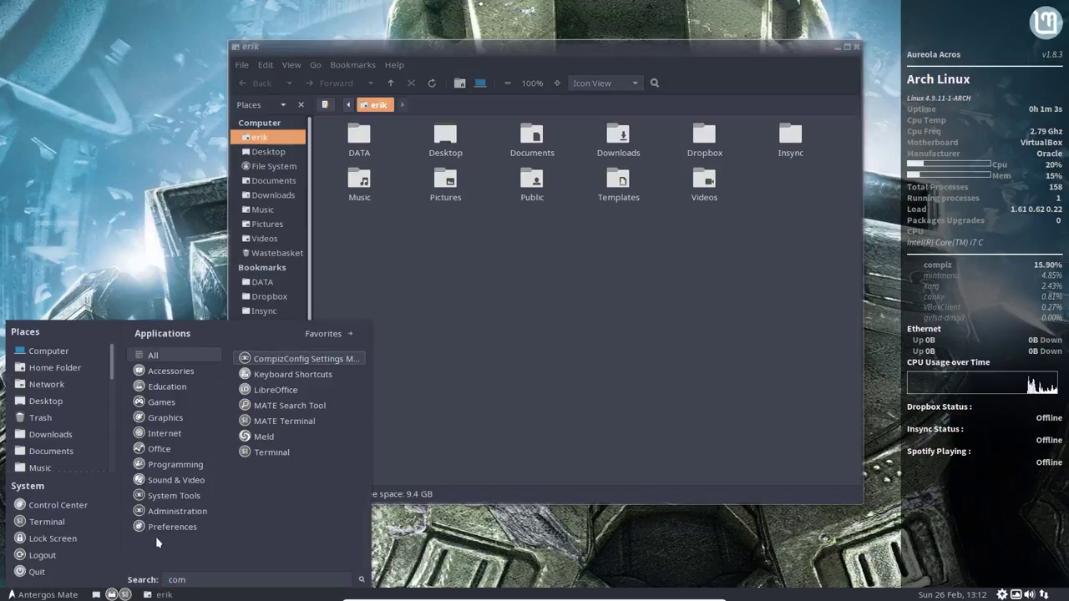
text(p)
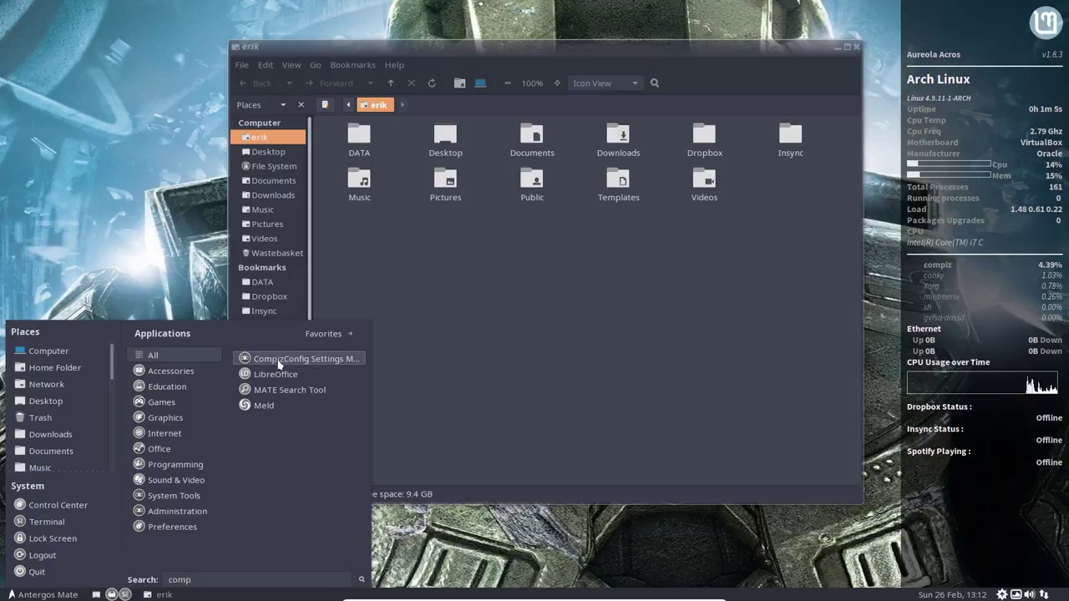
click(329, 334)
click(331, 478)
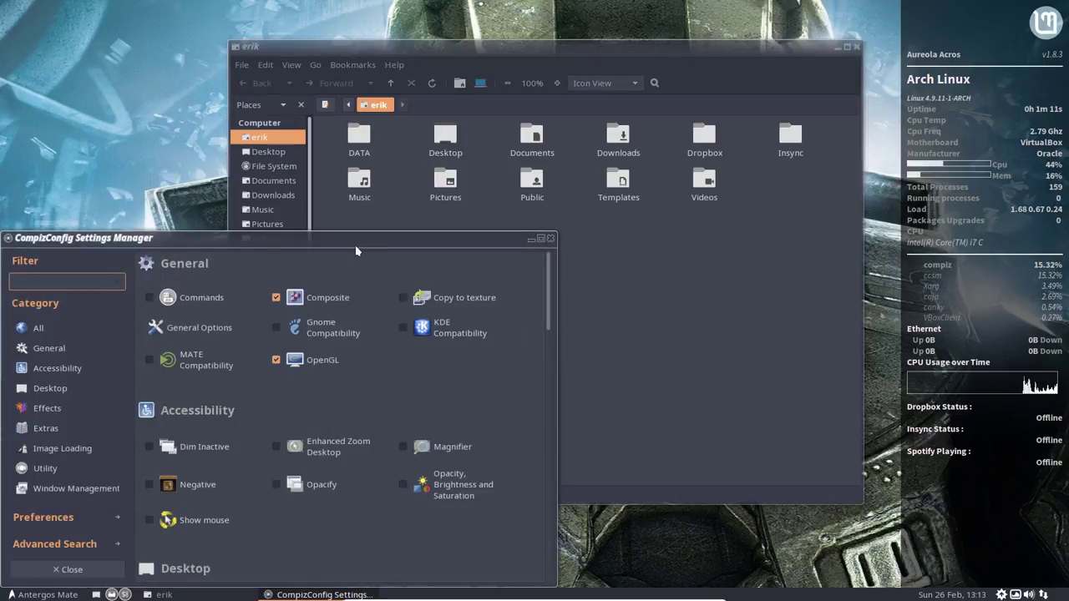
drag(355, 244, 535, 112)
scroll(547, 349, down, 5)
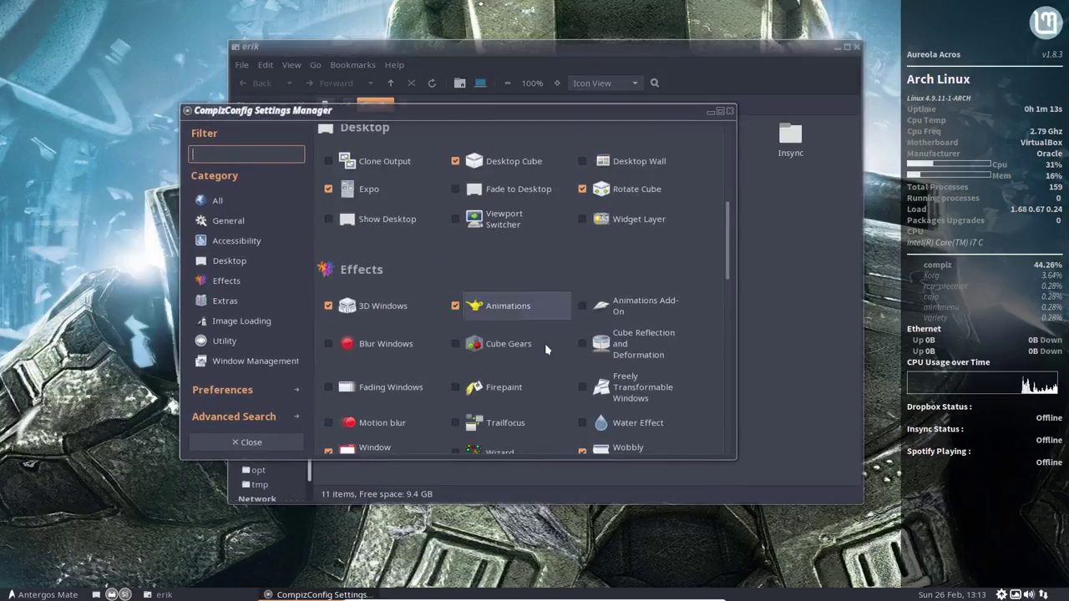
scroll(547, 349, down, 10)
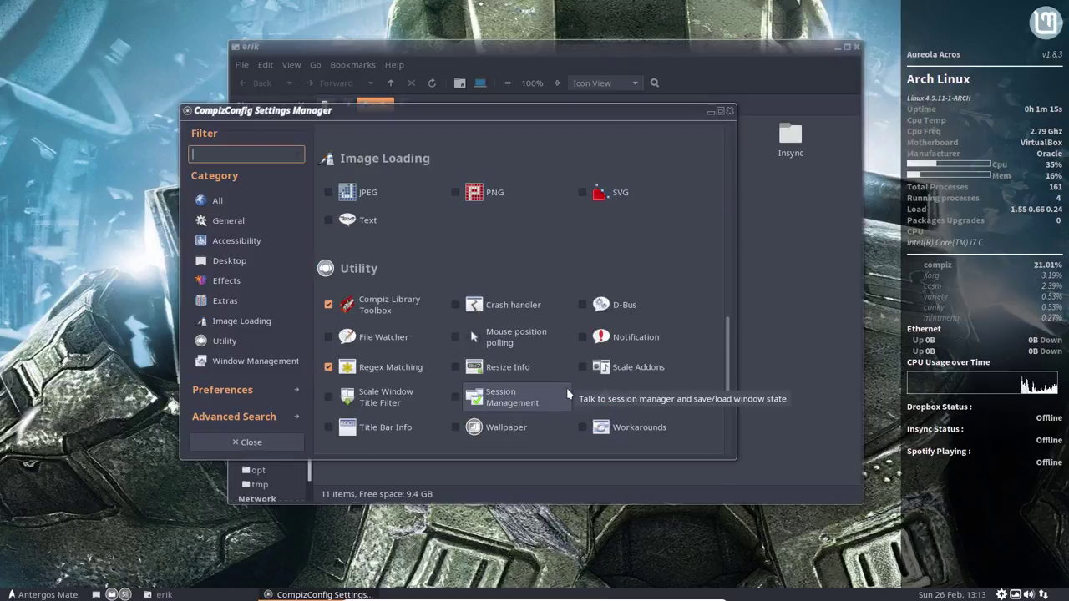
scroll(567, 390, down, 2)
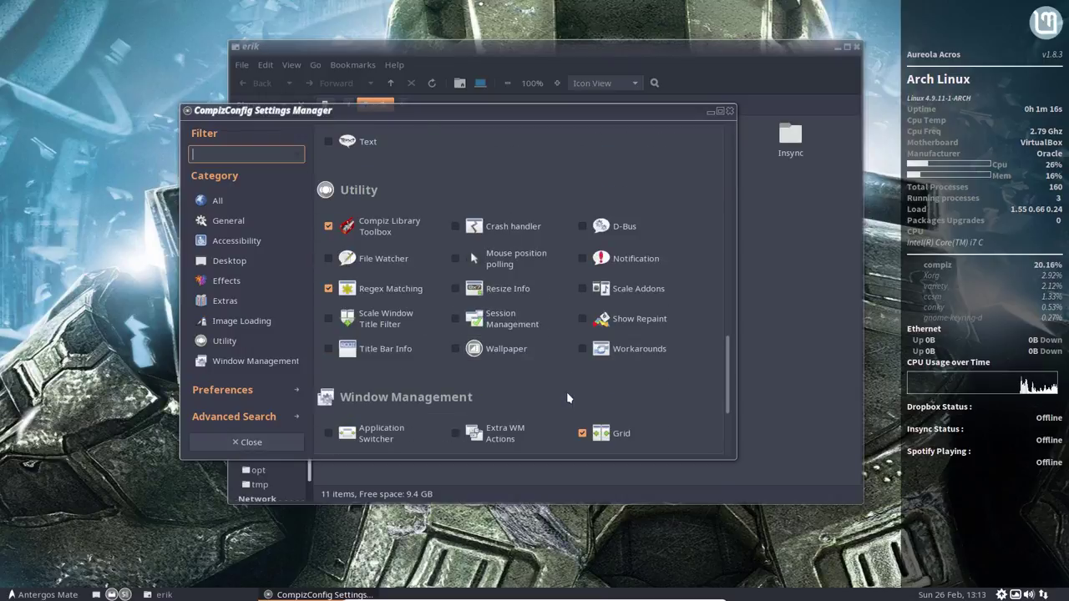
scroll(567, 398, down, 4)
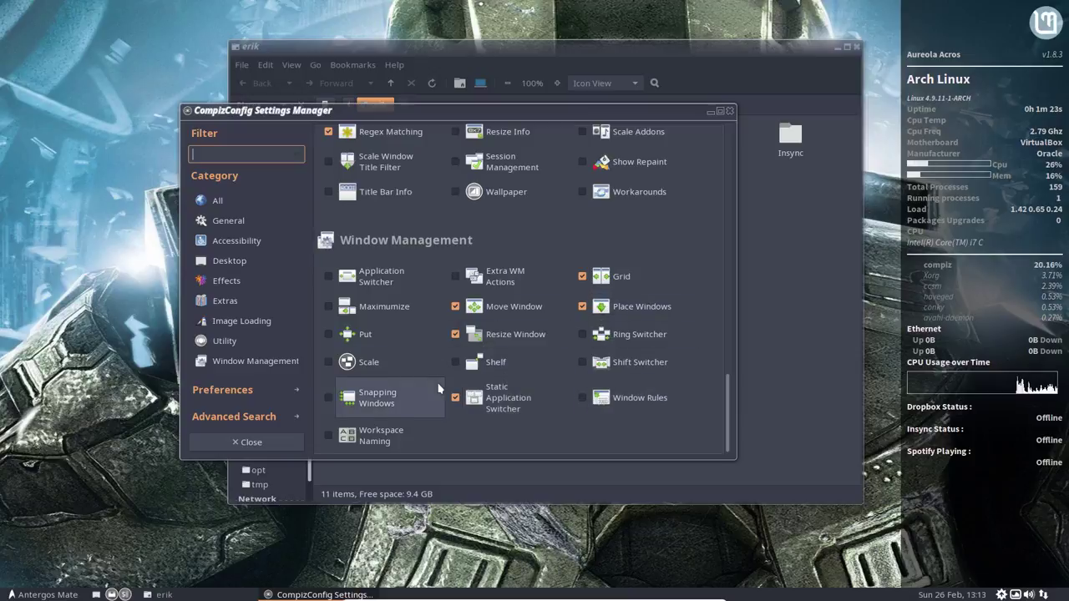
scroll(439, 387, down, 1)
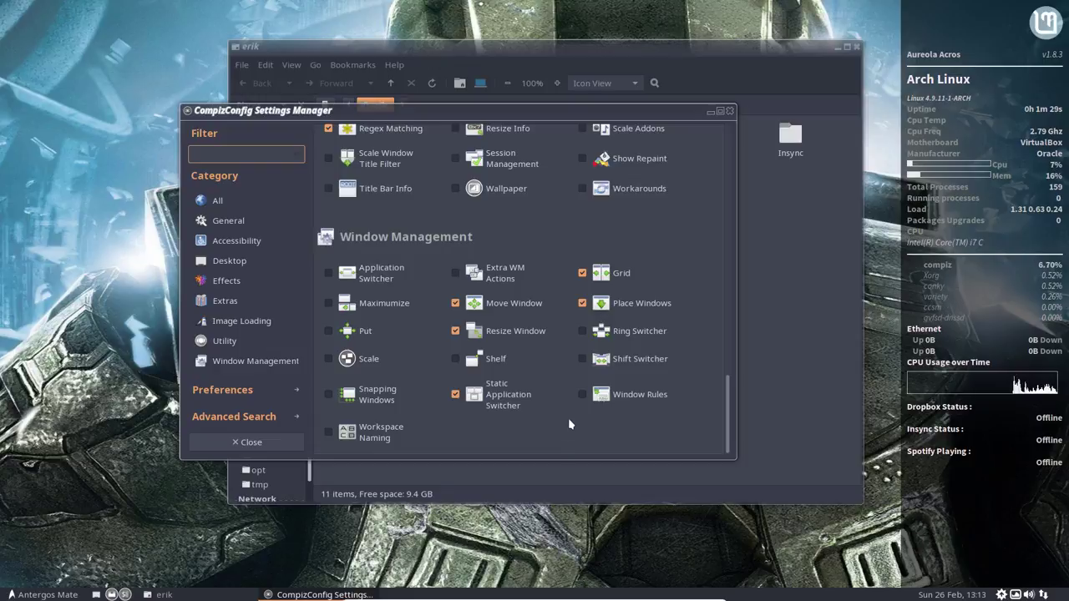
scroll(558, 382, up, 1)
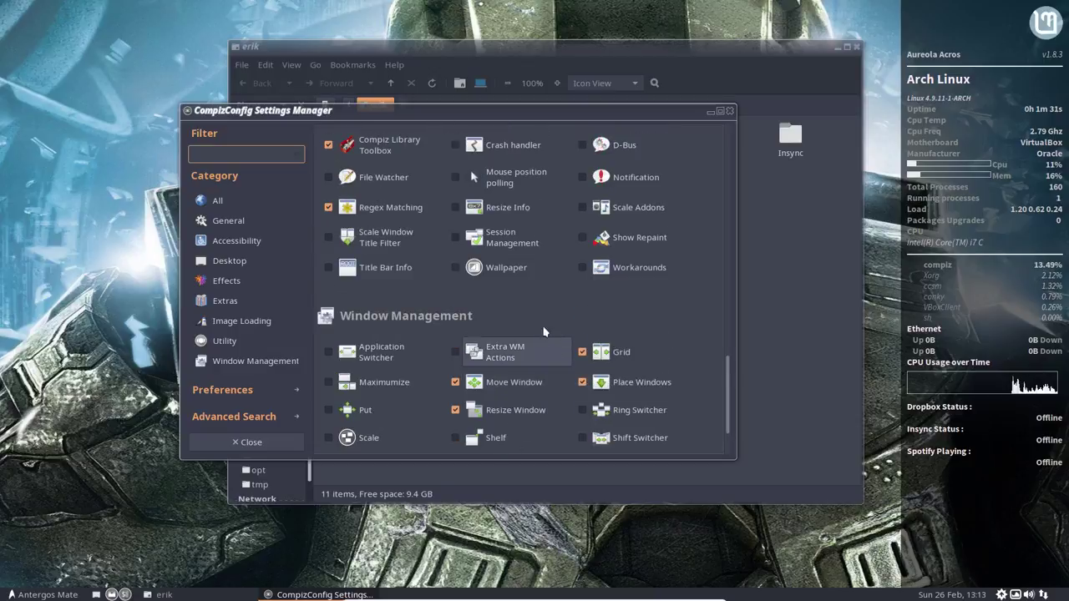
scroll(542, 316, up, 1)
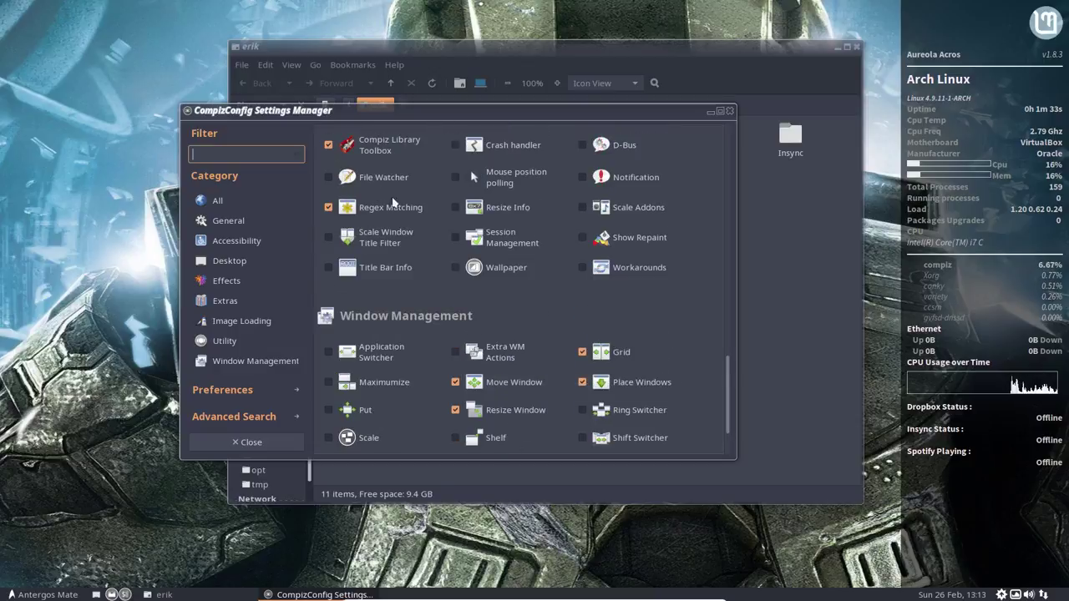
Step: Filter the plugins by 'window' and enable Freely Transformable Windows
text(window)
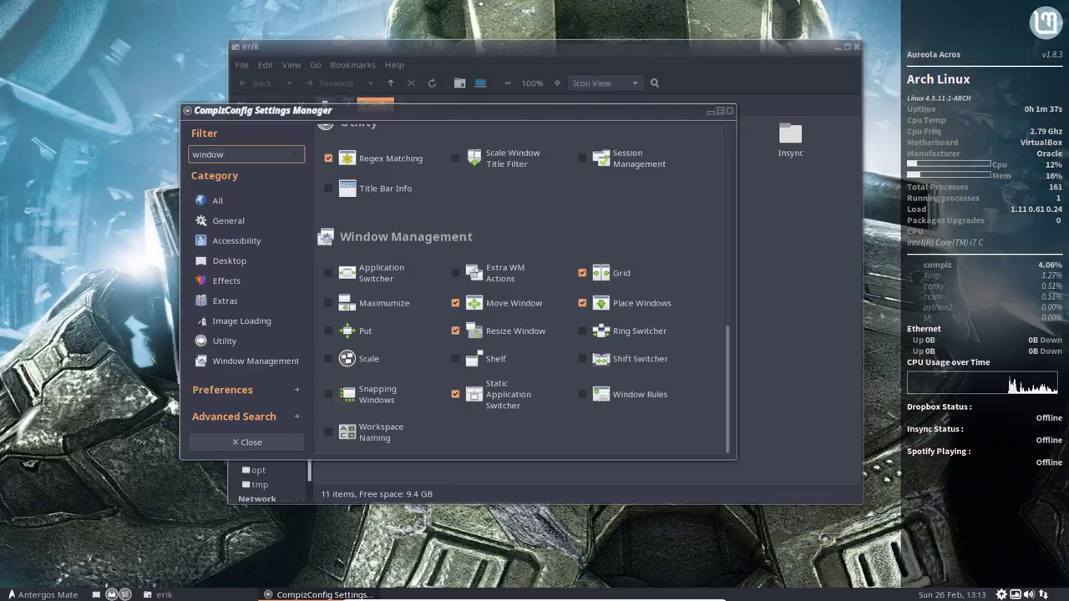
key(BackSpace)
key(BackSpace)
key(BackSpace)
key(BackSpace)
key(BackSpace)
key(BackSpace)
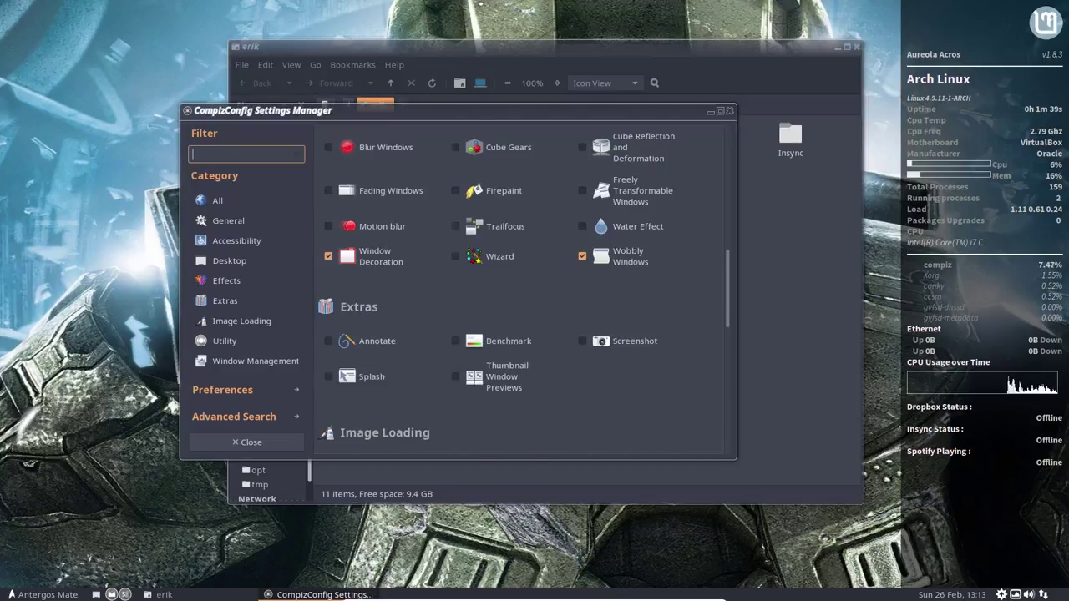
text(npor)
key(BackSpace)
key(BackSpace)
key(BackSpace)
key(BackSpace)
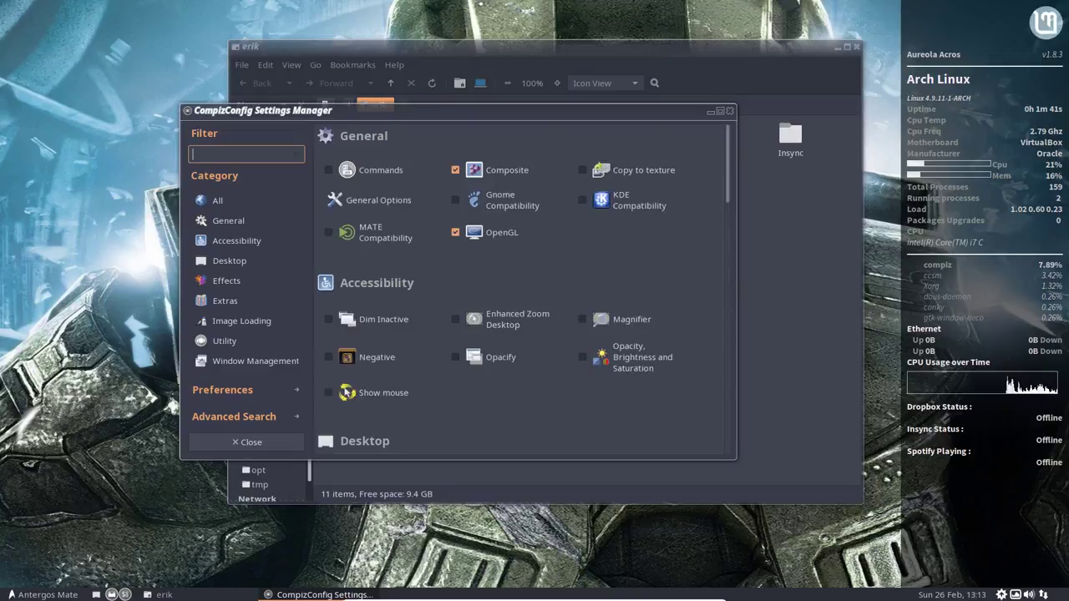
text(bord)
key(BackSpace)
key(BackSpace)
key(BackSpace)
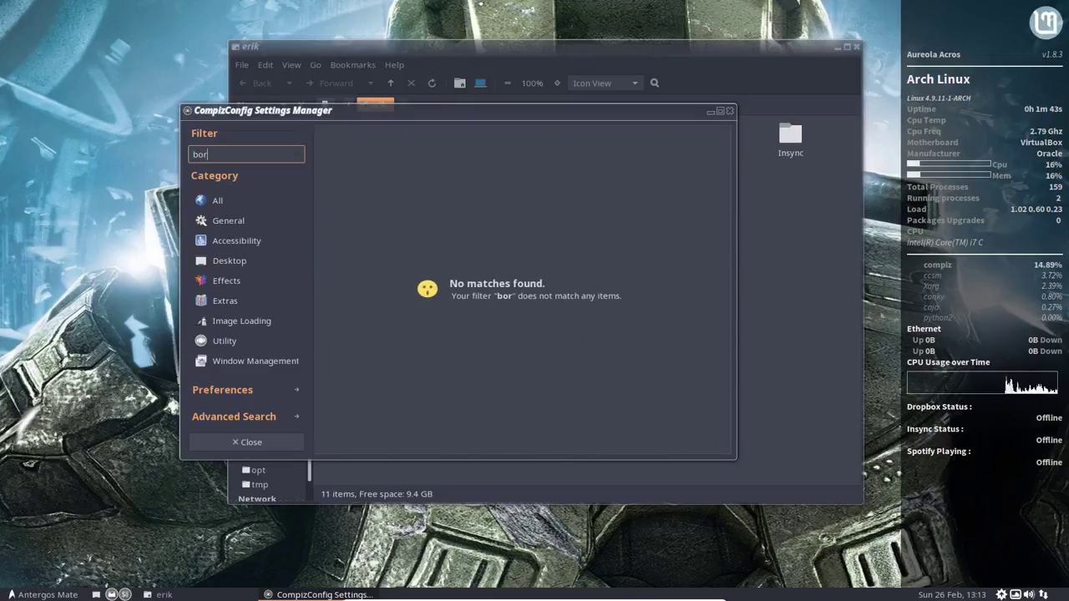
key(BackSpace)
text(window)
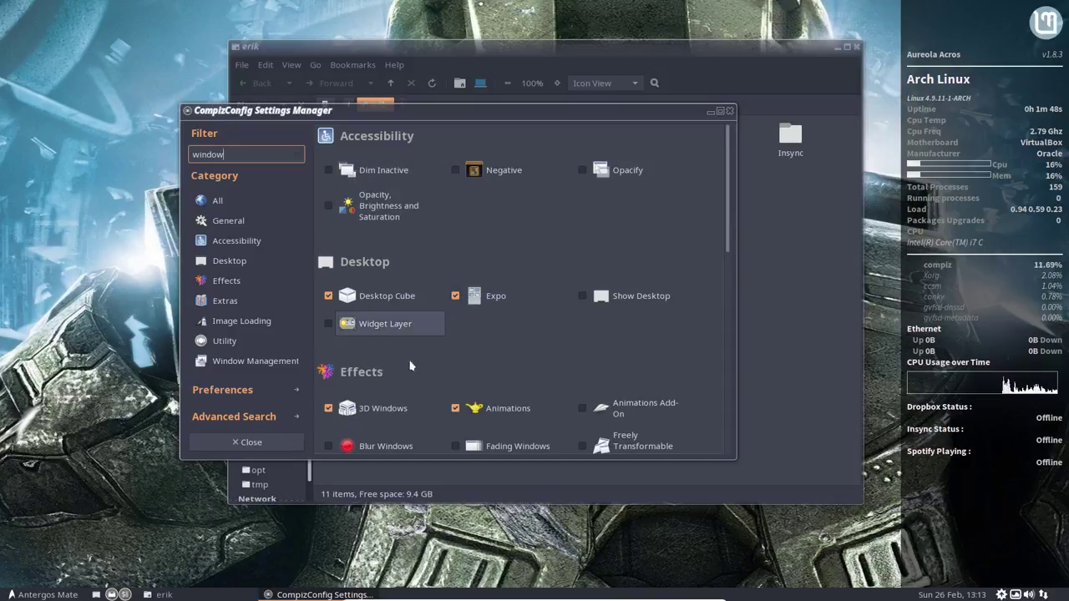
scroll(559, 371, down, 3)
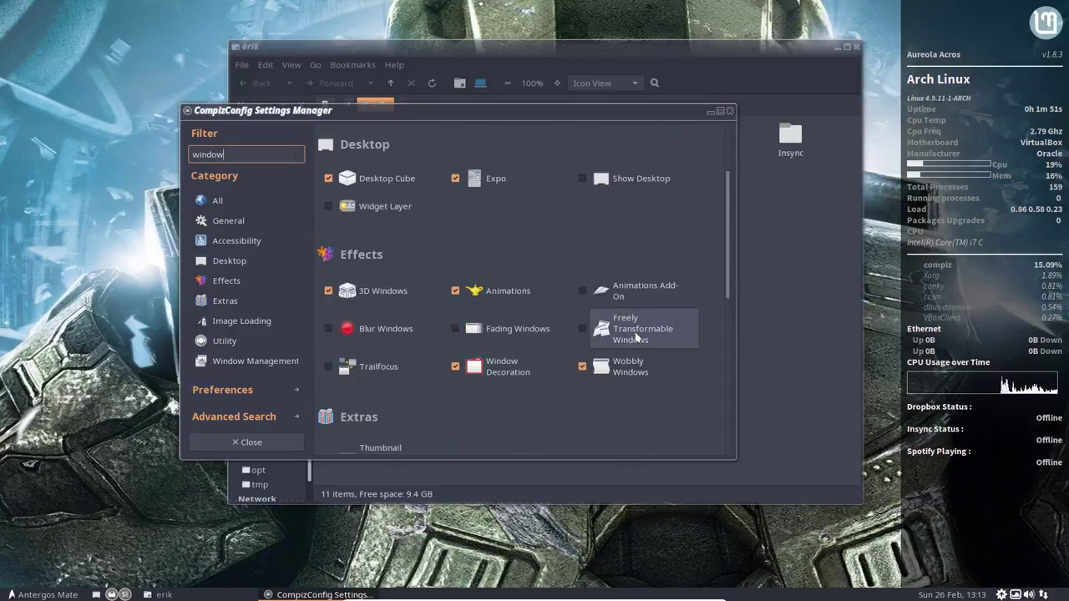
click(581, 328)
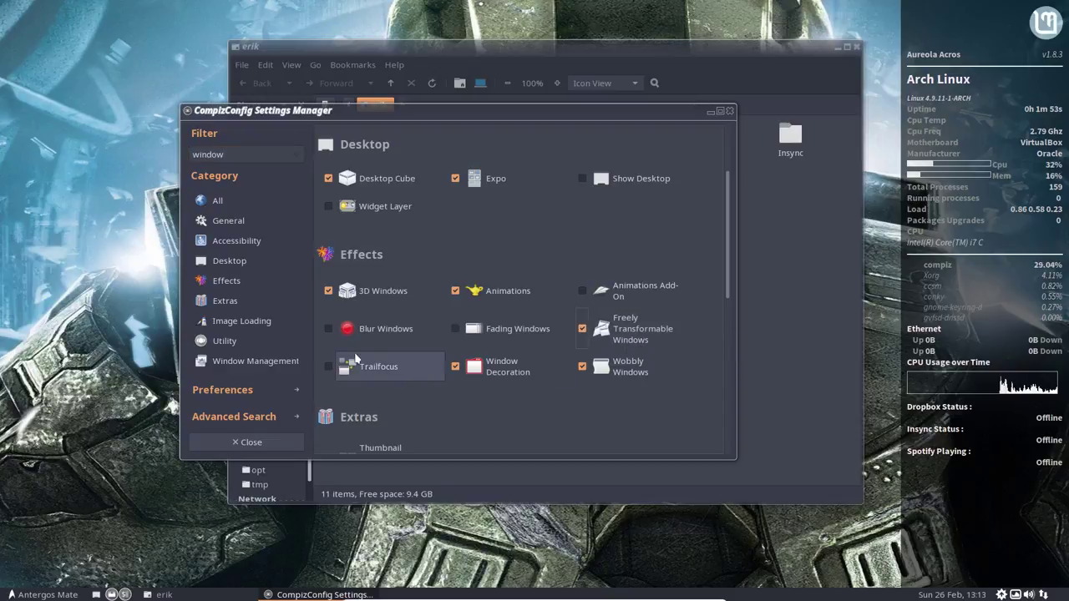
Step: Scroll through the remaining Window Management plugins and close the settings manager
scroll(486, 393, down, 3)
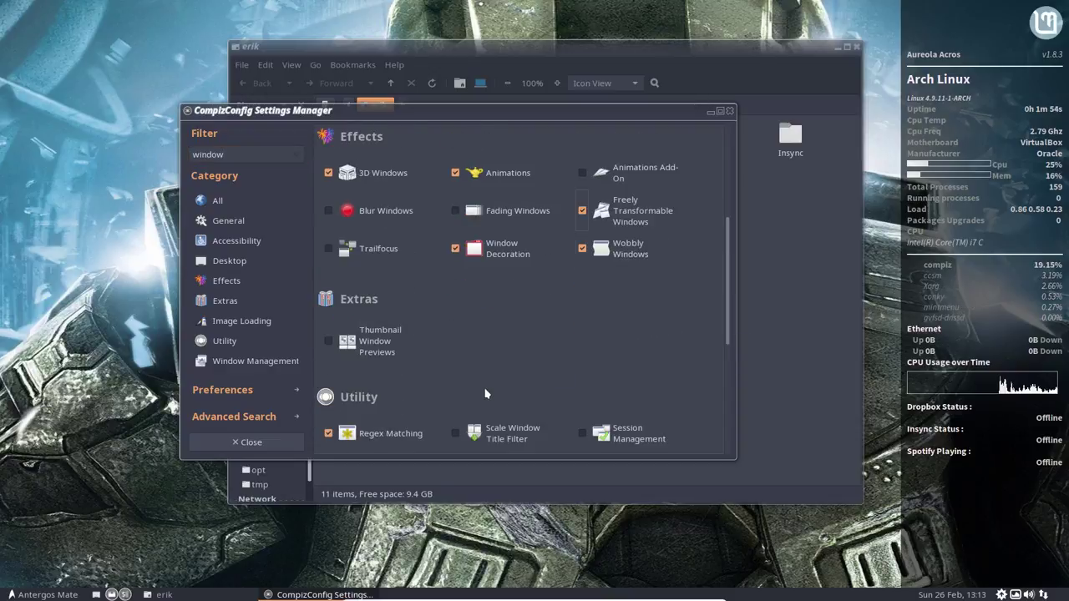
scroll(486, 394, down, 2)
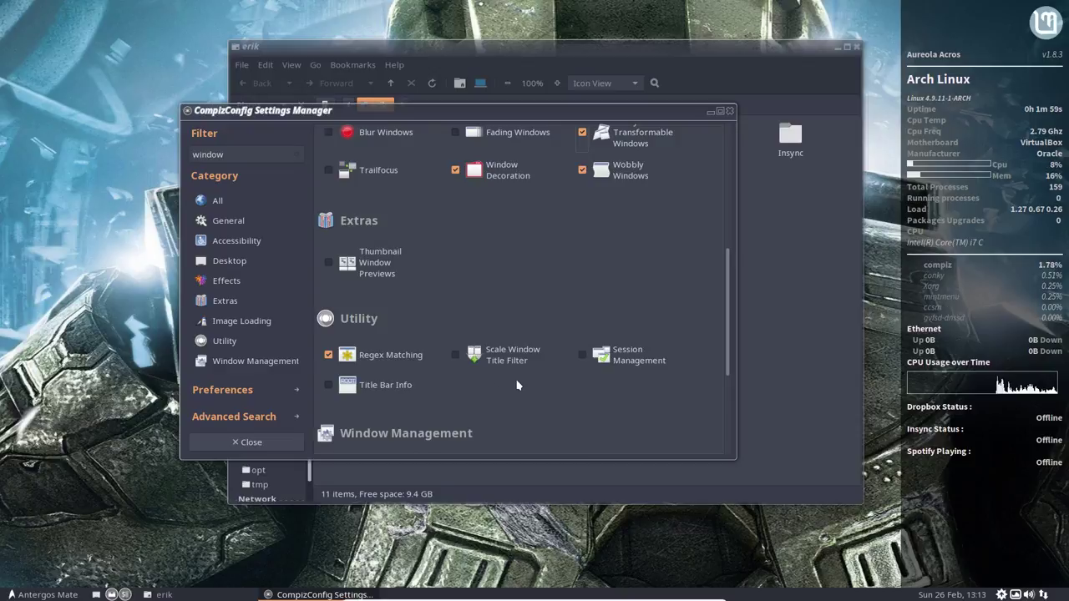
scroll(517, 385, down, 4)
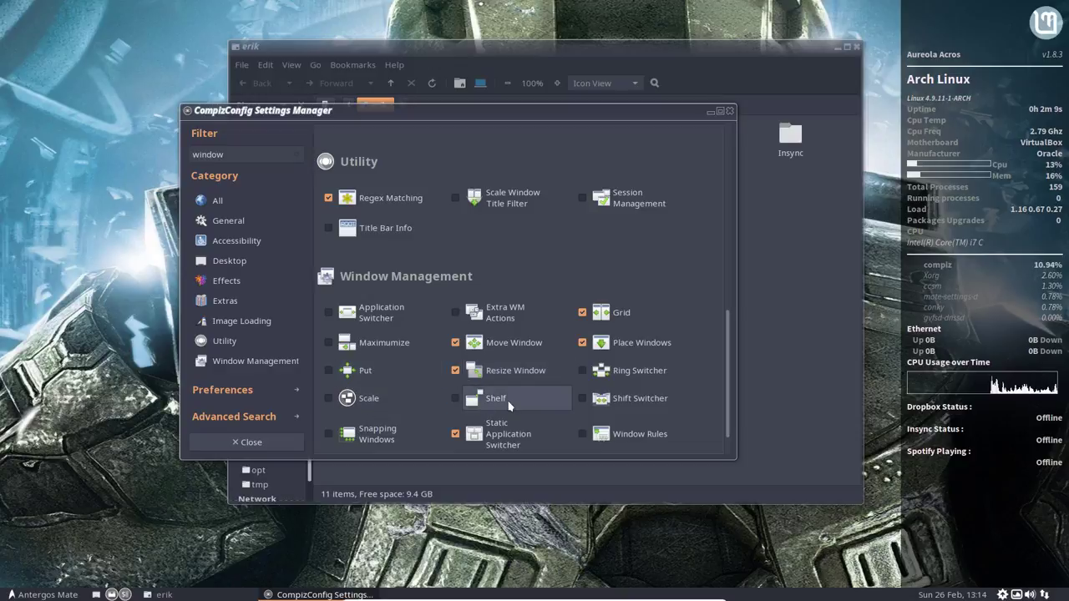
scroll(582, 391, down, 1)
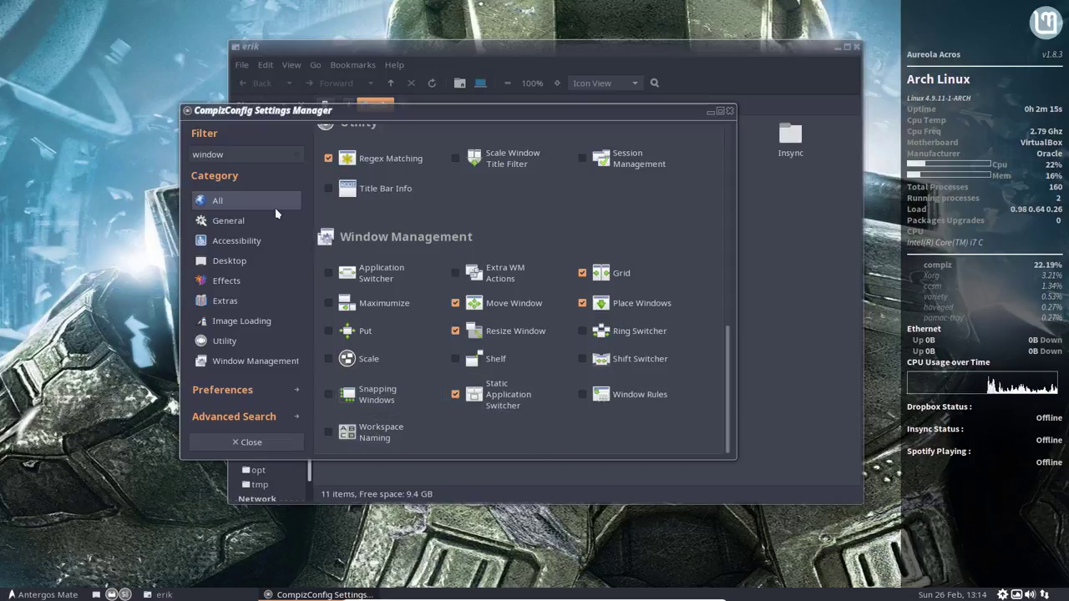
click(729, 111)
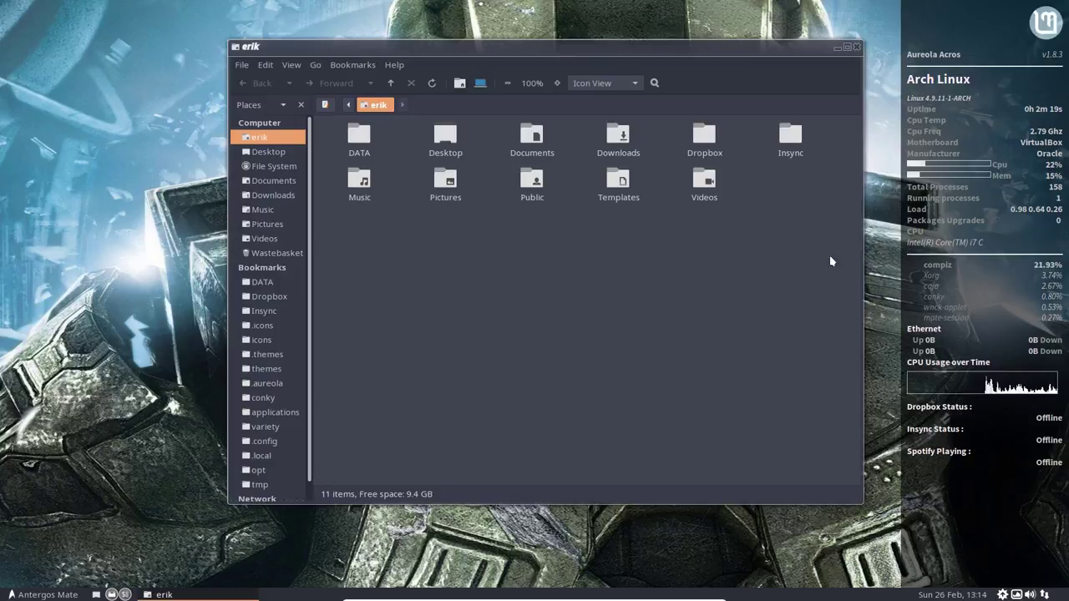
Step: Move the file manager aside, search the menu for 'wind', and scroll through Control Centre
drag(776, 47, 730, 67)
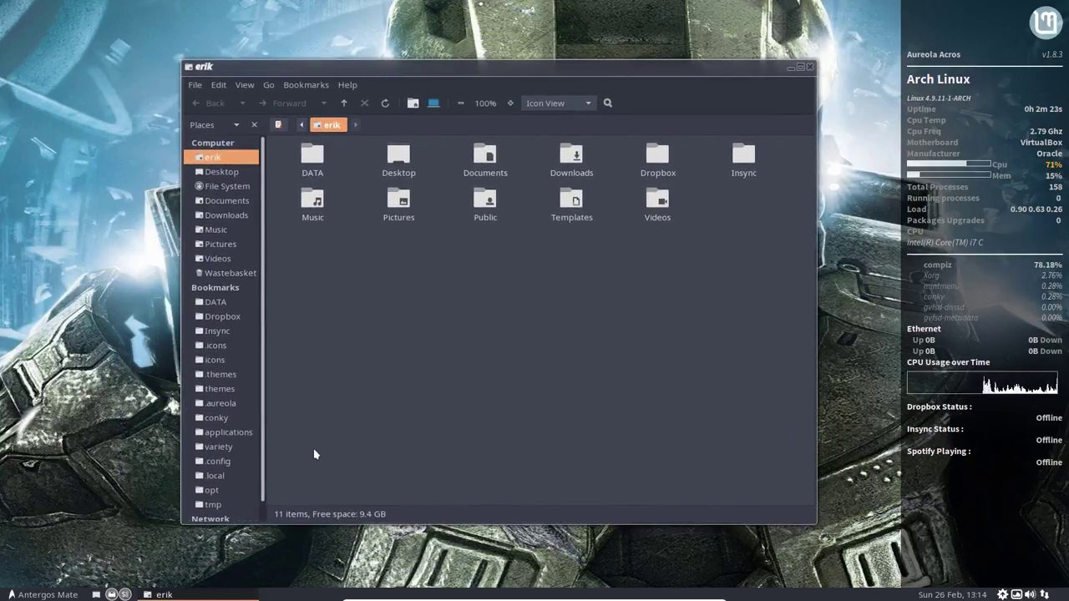
key(super)
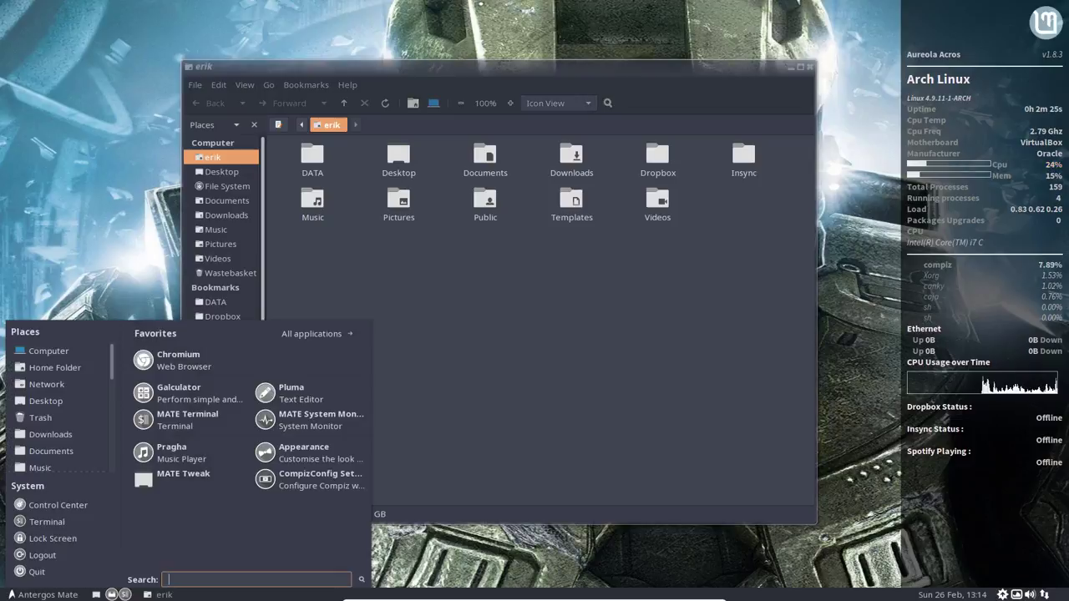
text(wind)
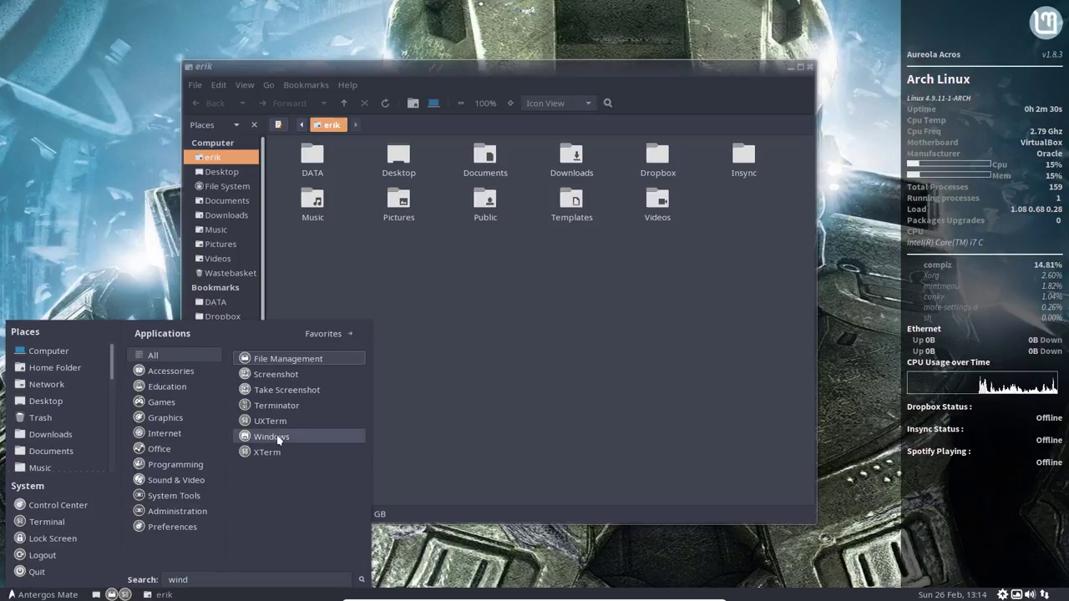
click(610, 410)
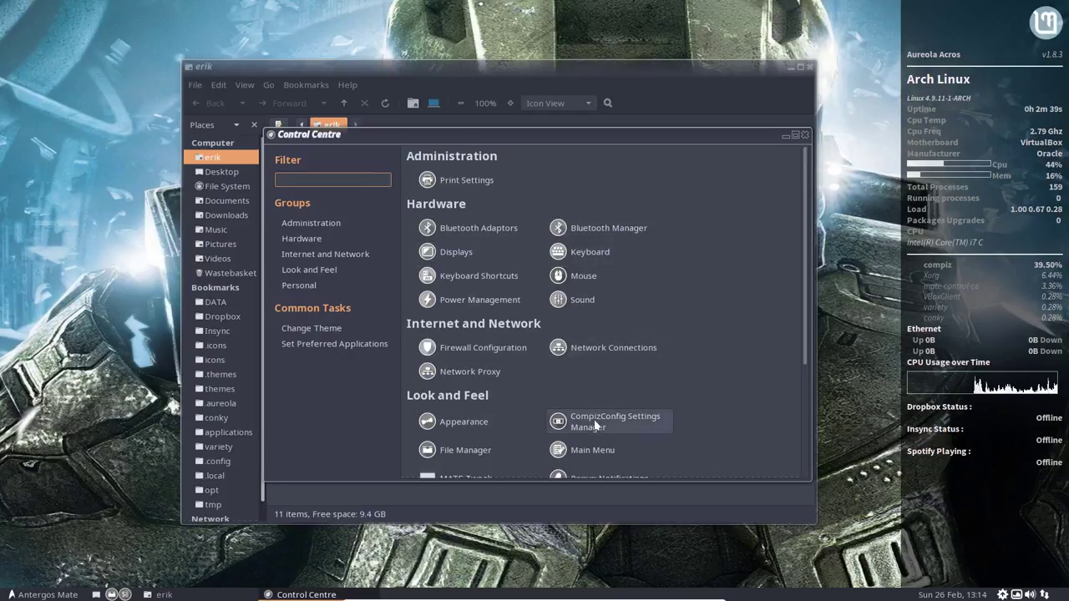
scroll(593, 426, down, 1)
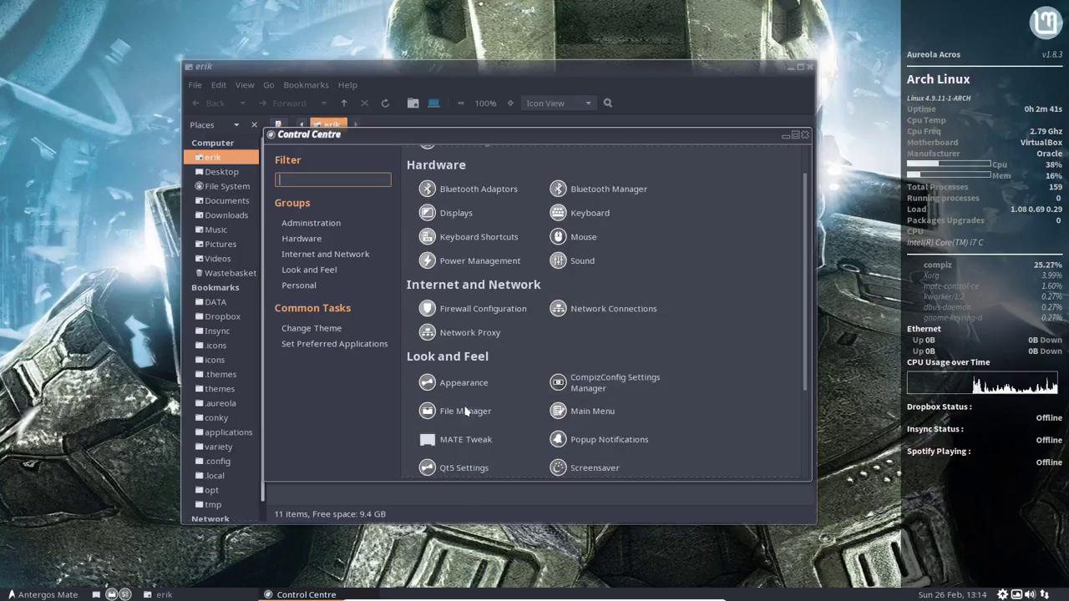
scroll(466, 409, down, 1)
scroll(466, 409, down, 1)
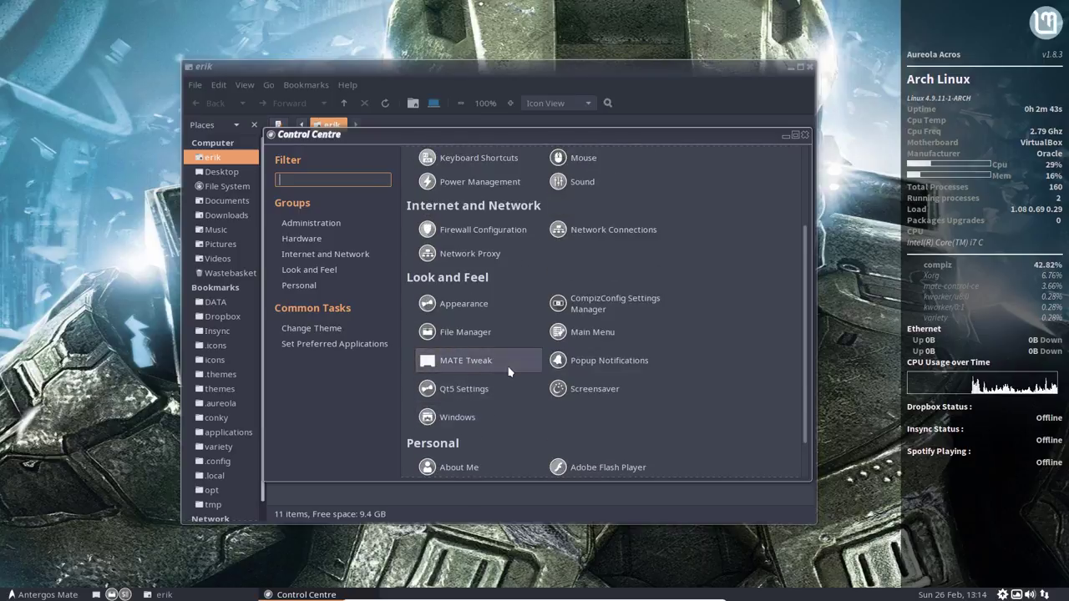
Step: Look through MATE Tweak's Windows, Panel, Interface and Desktop pages, then scroll to Personal and exit full-screen
click(508, 371)
click(408, 284)
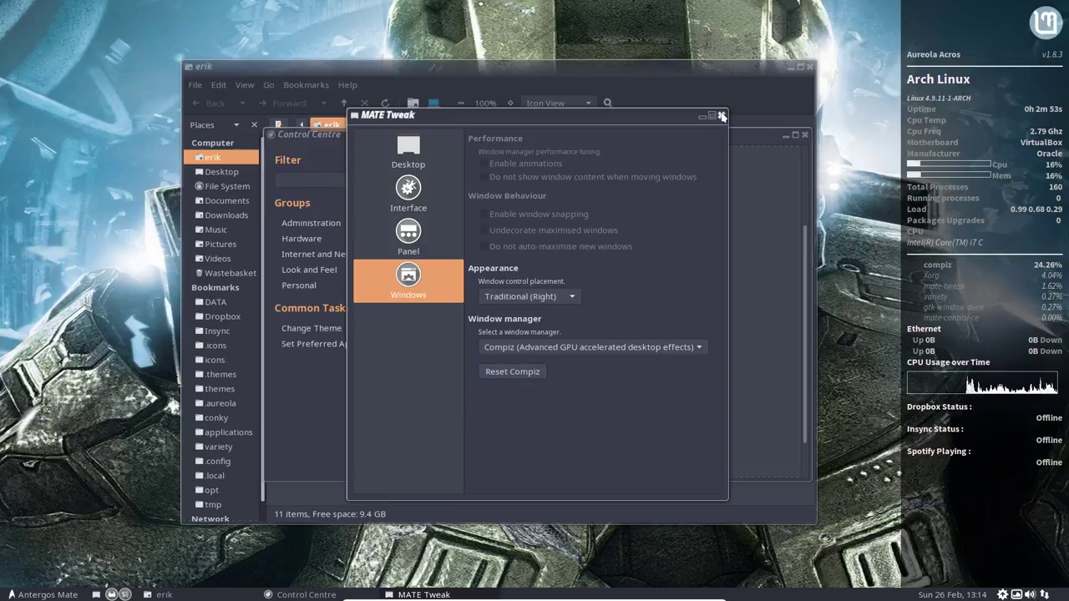
click(422, 233)
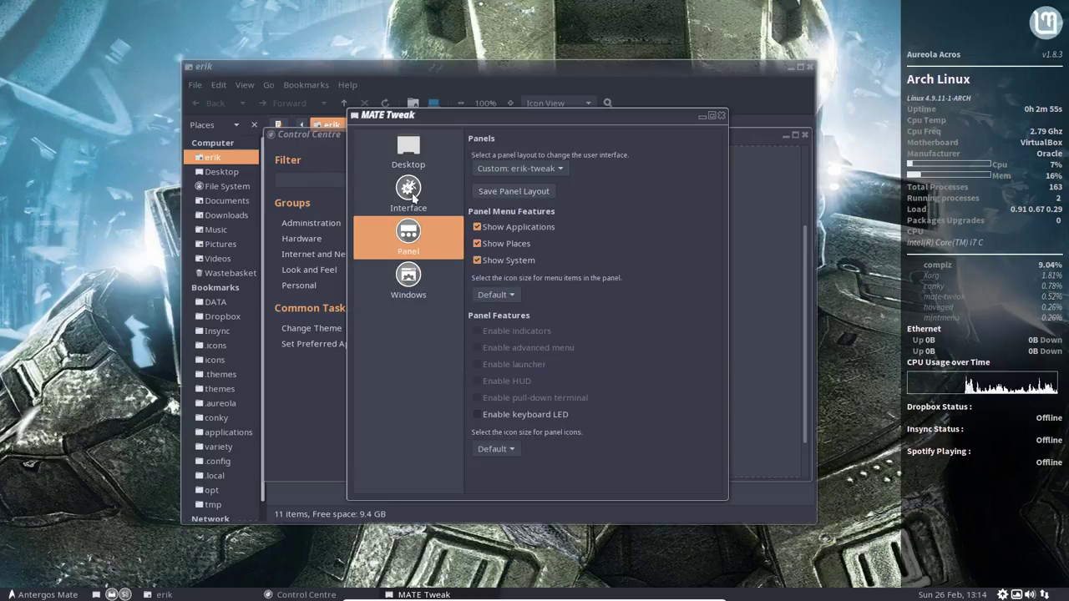
click(413, 194)
click(427, 146)
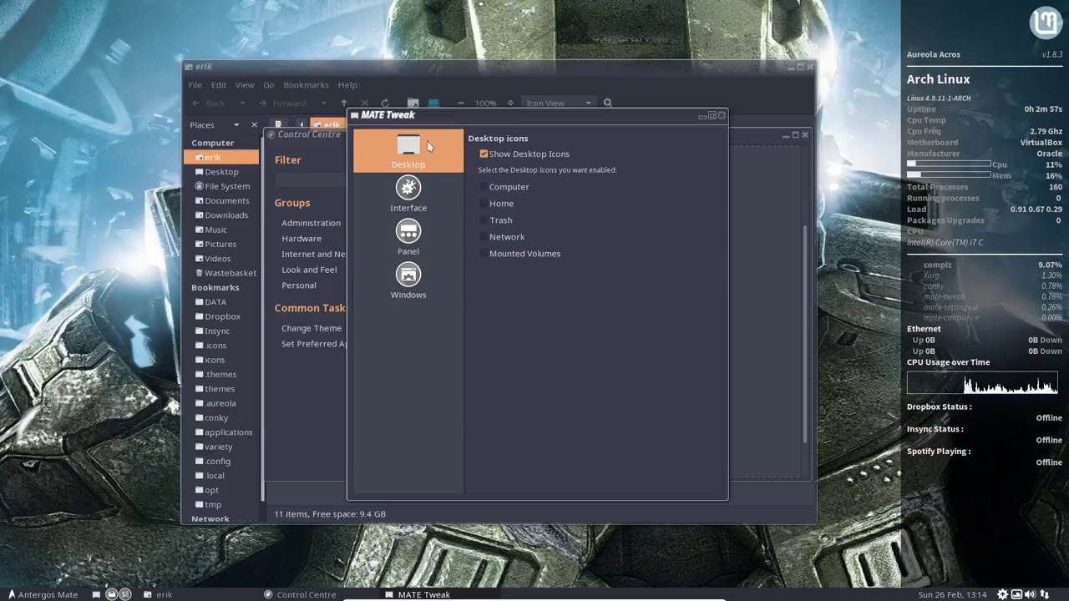
click(722, 115)
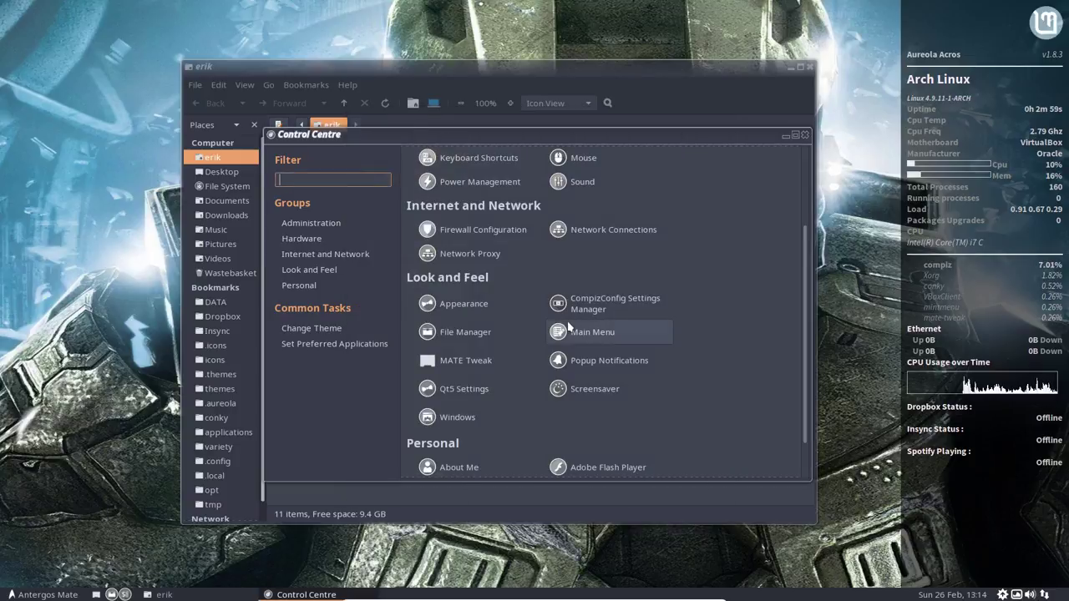
scroll(644, 399, down, 1)
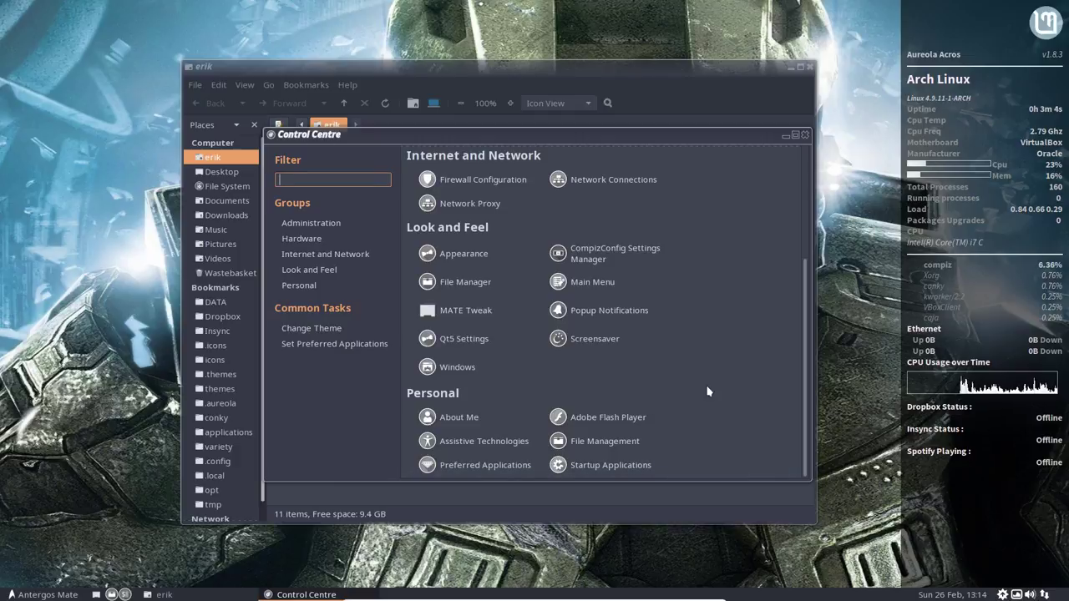
key(Control_R+f)
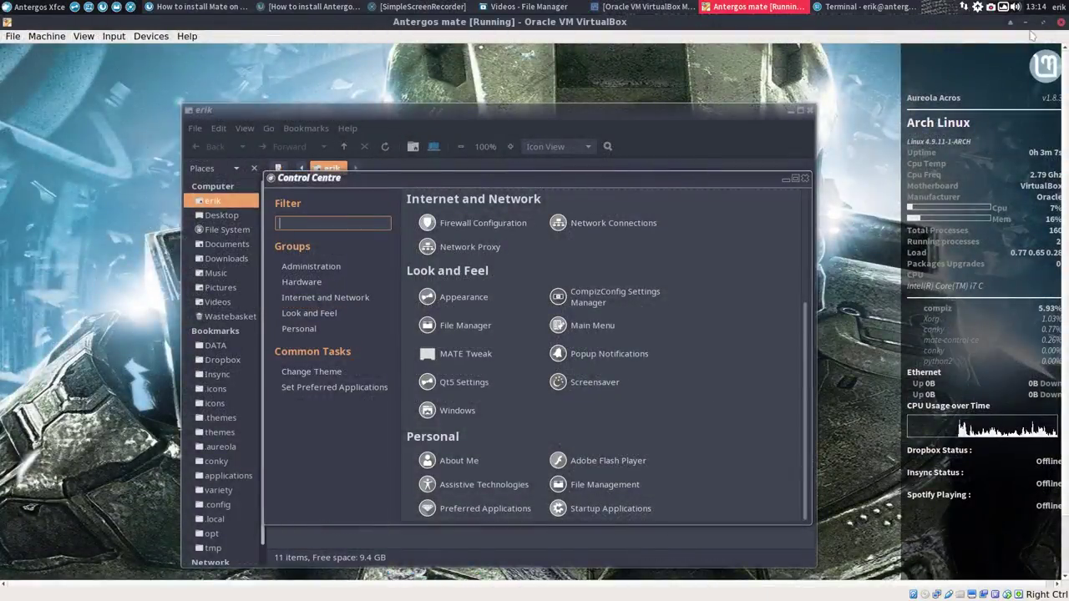
Step: Return the VM to full-screen, close the theme customisation dialog and Appearance Preferences
click(1000, 6)
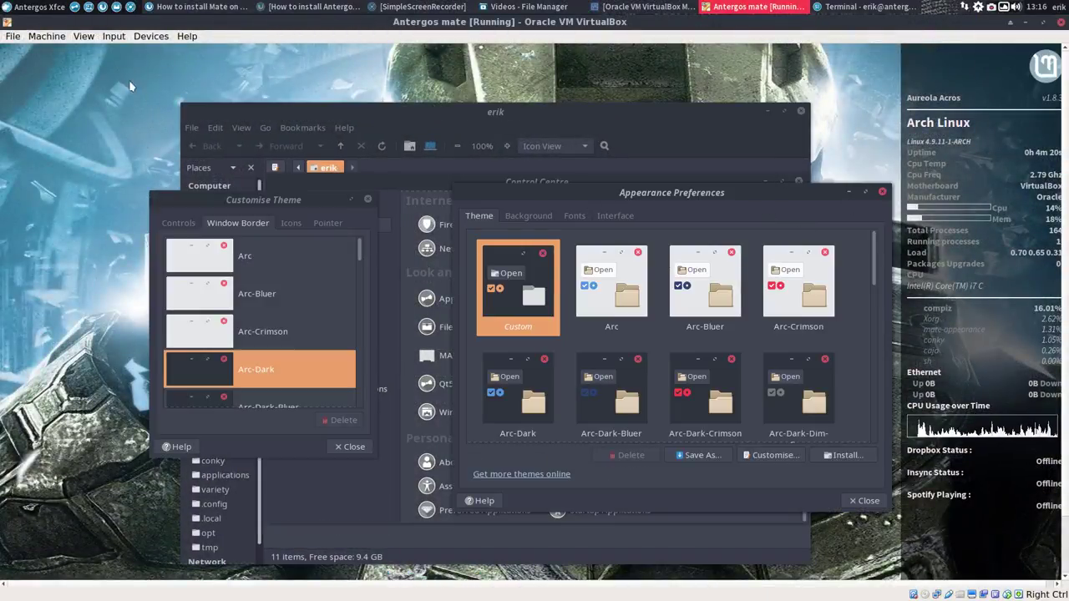
click(84, 36)
click(108, 49)
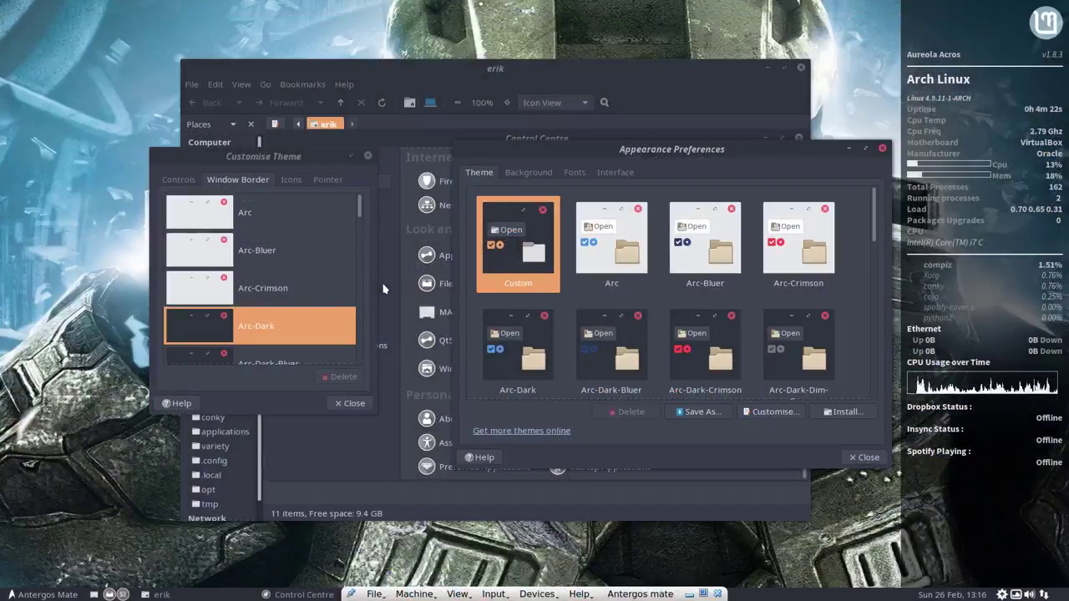
click(350, 403)
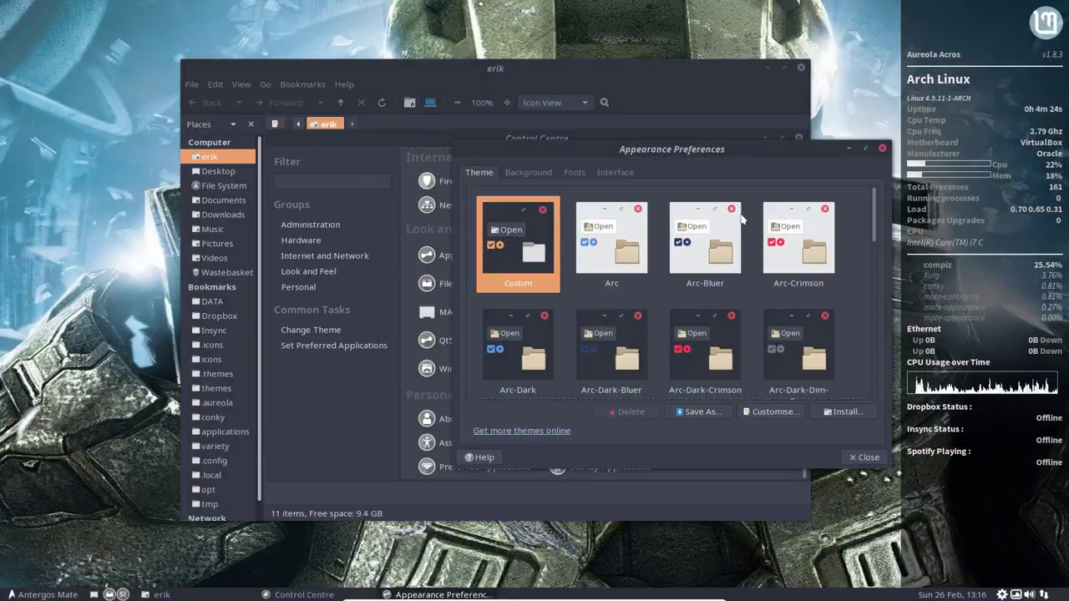
drag(778, 158, 665, 205)
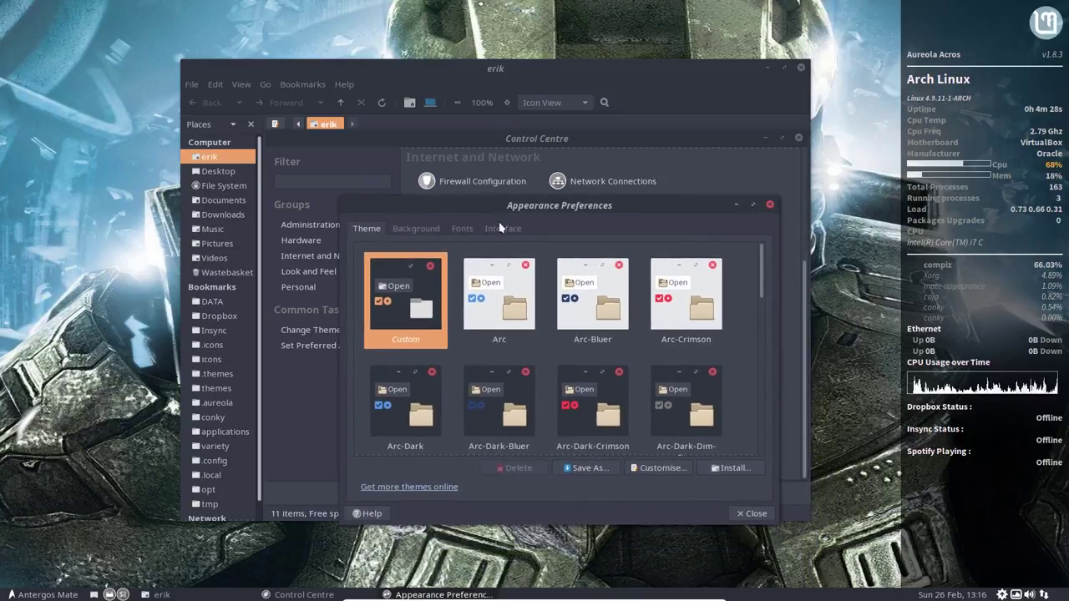
click(769, 204)
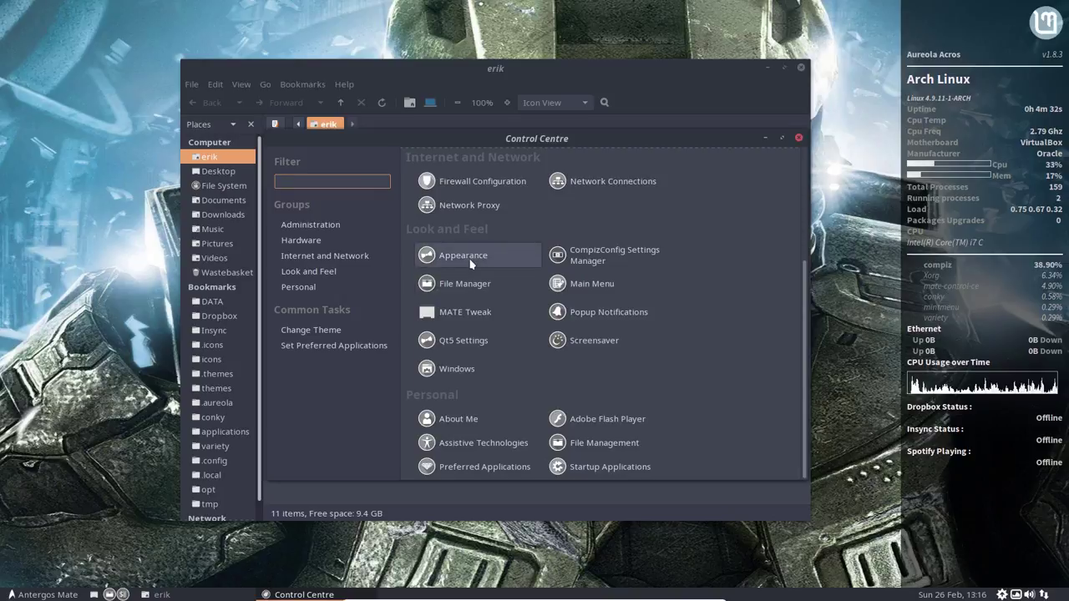
Step: Try the Arc-Dark-Tacao window border, then set it back to Arc-Dark
click(471, 263)
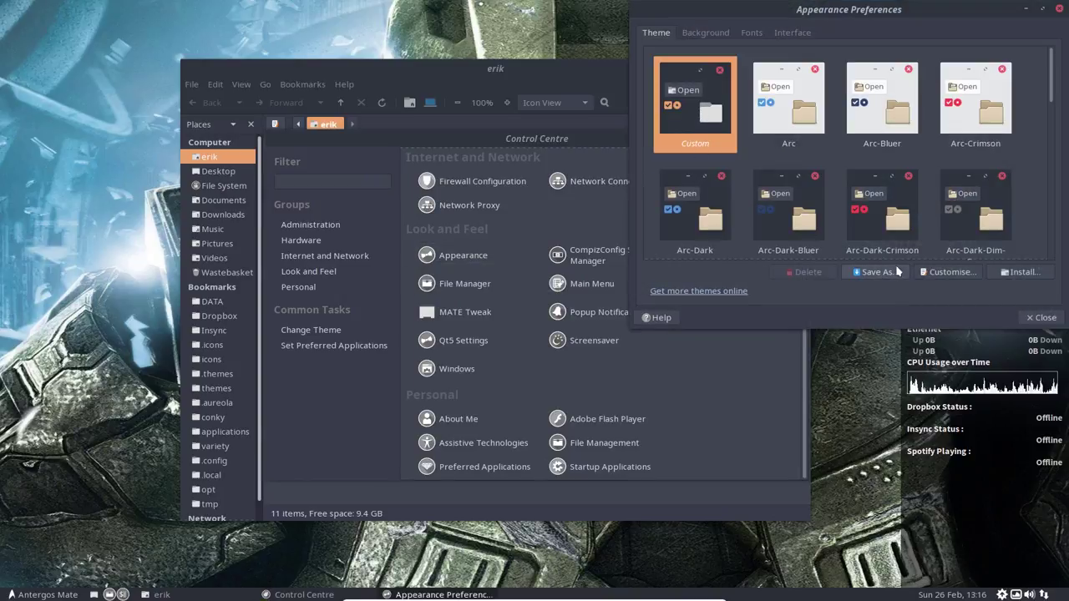
click(950, 272)
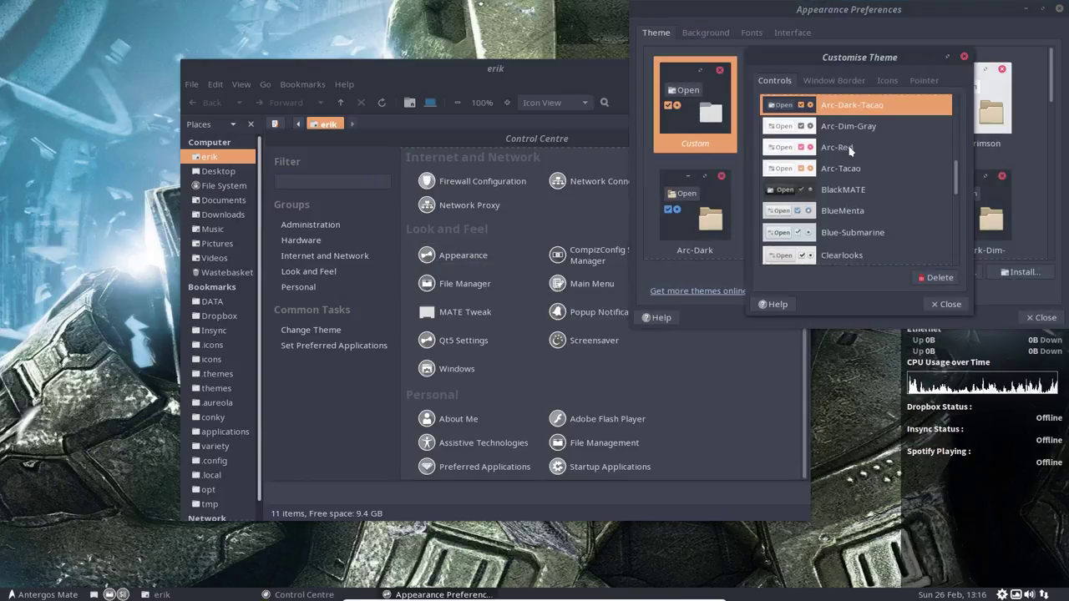
click(834, 81)
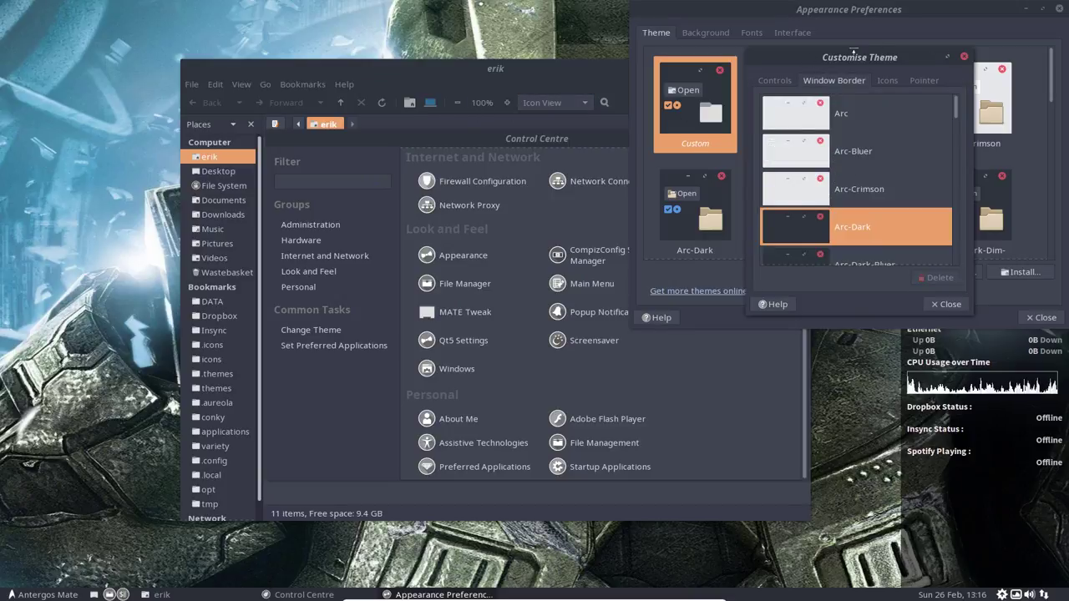
scroll(862, 225, down, 6)
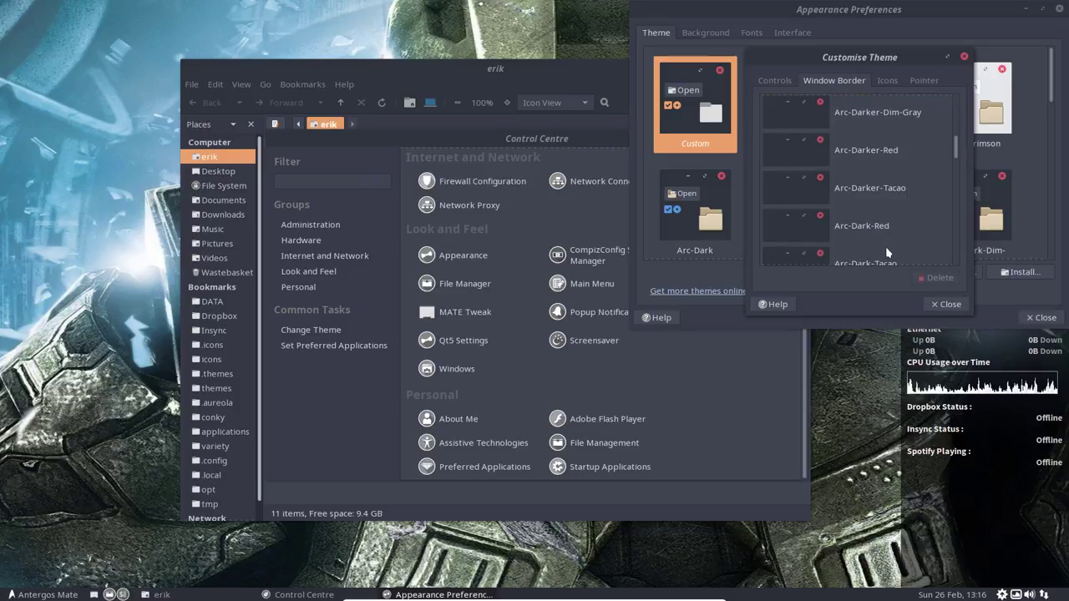
click(892, 261)
scroll(879, 243, up, 6)
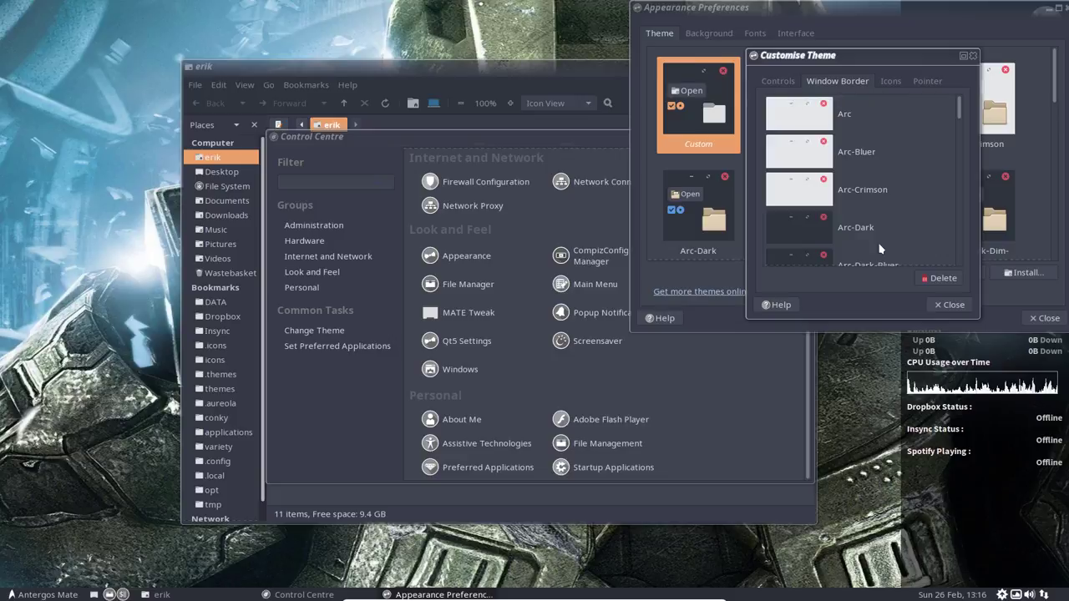
scroll(878, 248, down, 1)
click(824, 212)
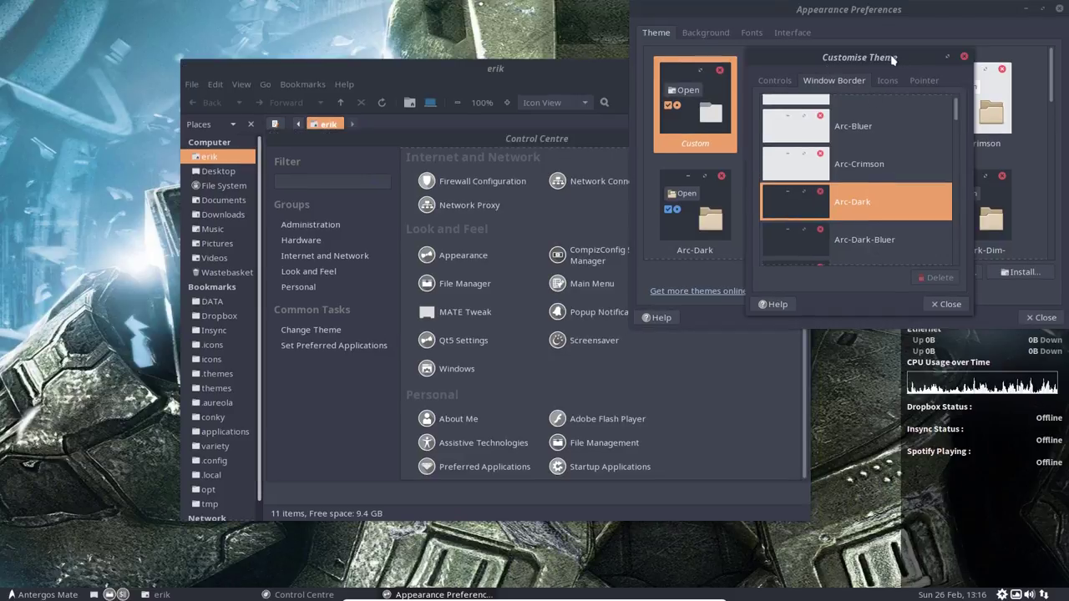
click(964, 57)
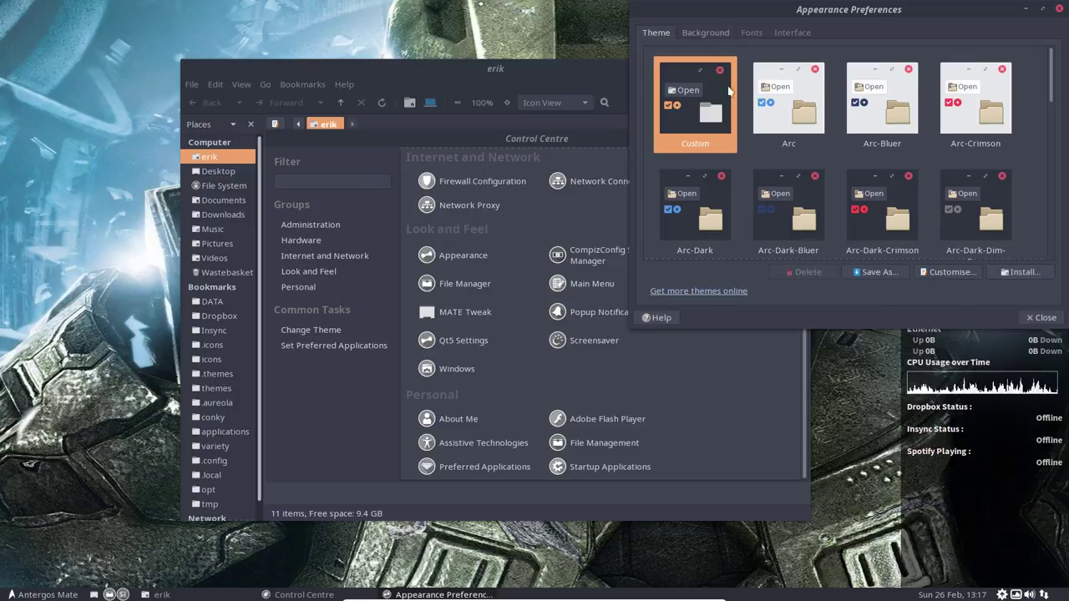
Step: Recheck the border themes, close the customisation dialog, and centre the Appearance window
click(964, 278)
click(835, 63)
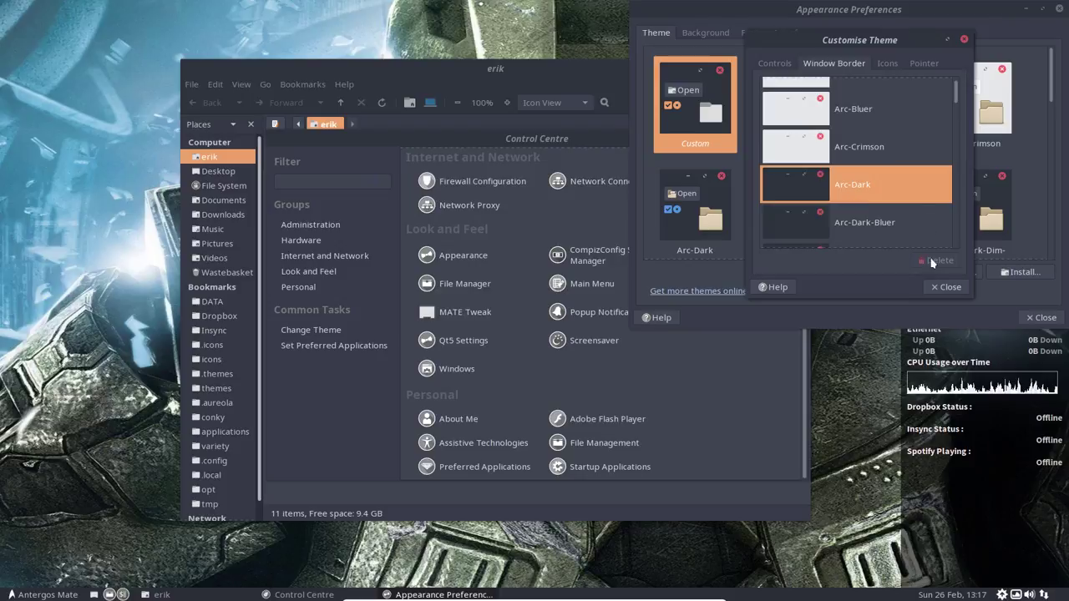
click(946, 288)
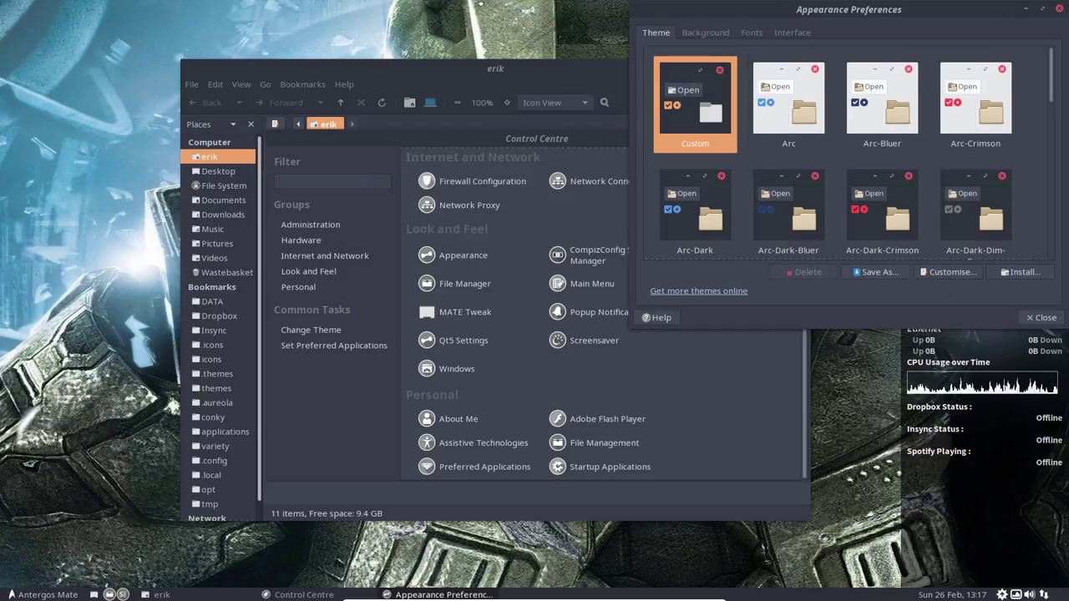
drag(856, 8, 461, 153)
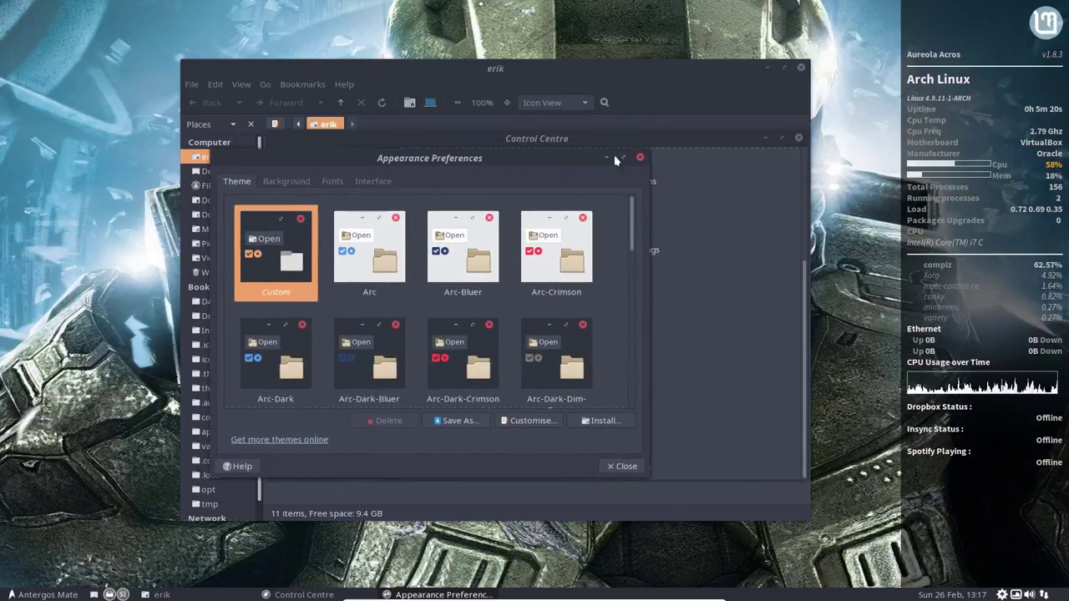
Step: Close Appearance Preferences and open CompizConfig Settings Manager in the screen centre
click(641, 158)
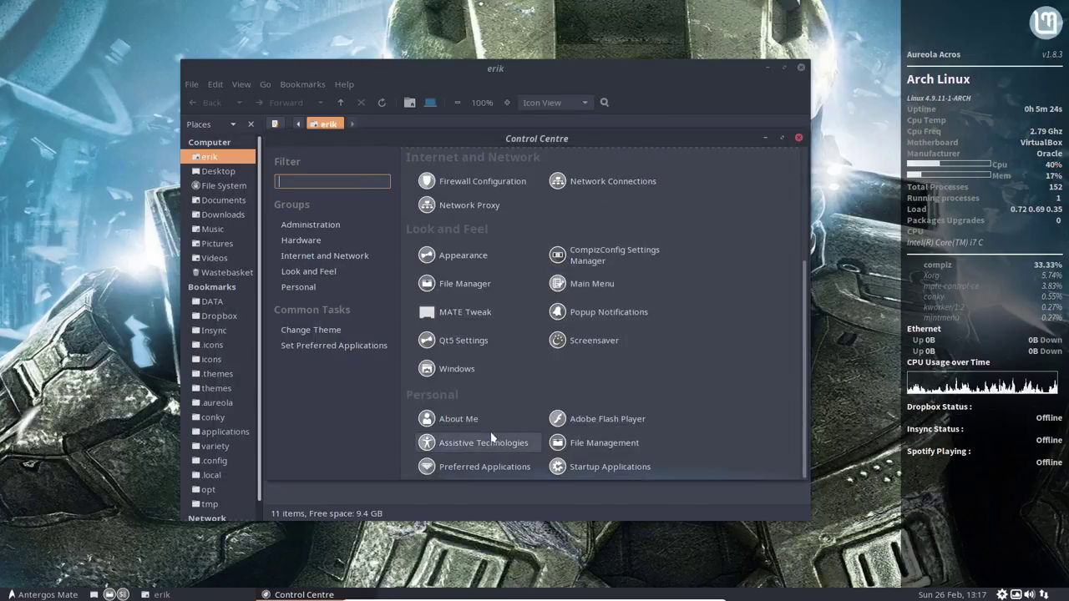
click(609, 250)
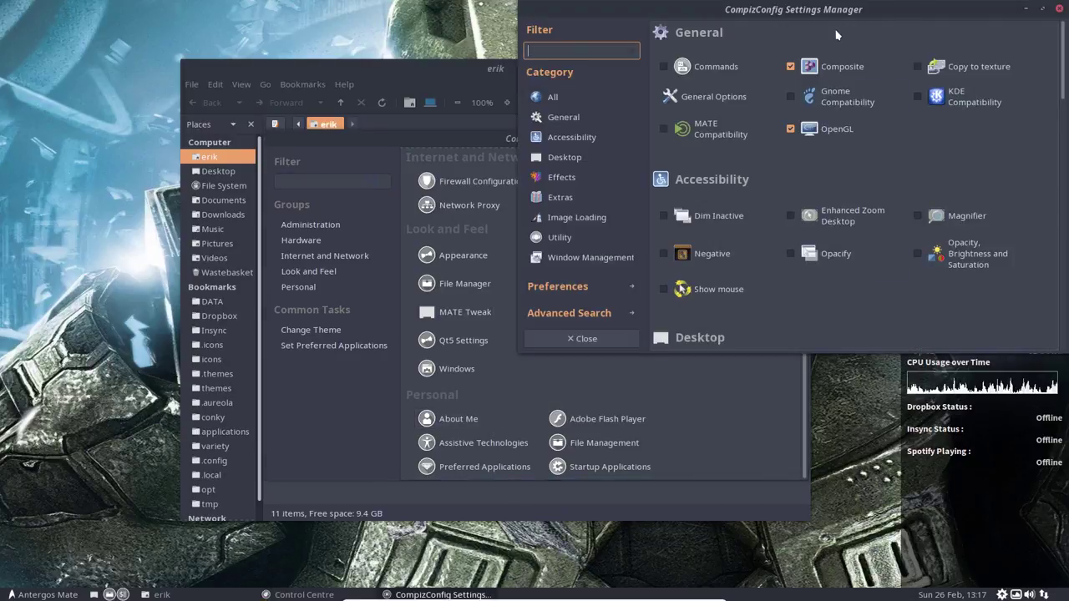
drag(839, 10, 581, 50)
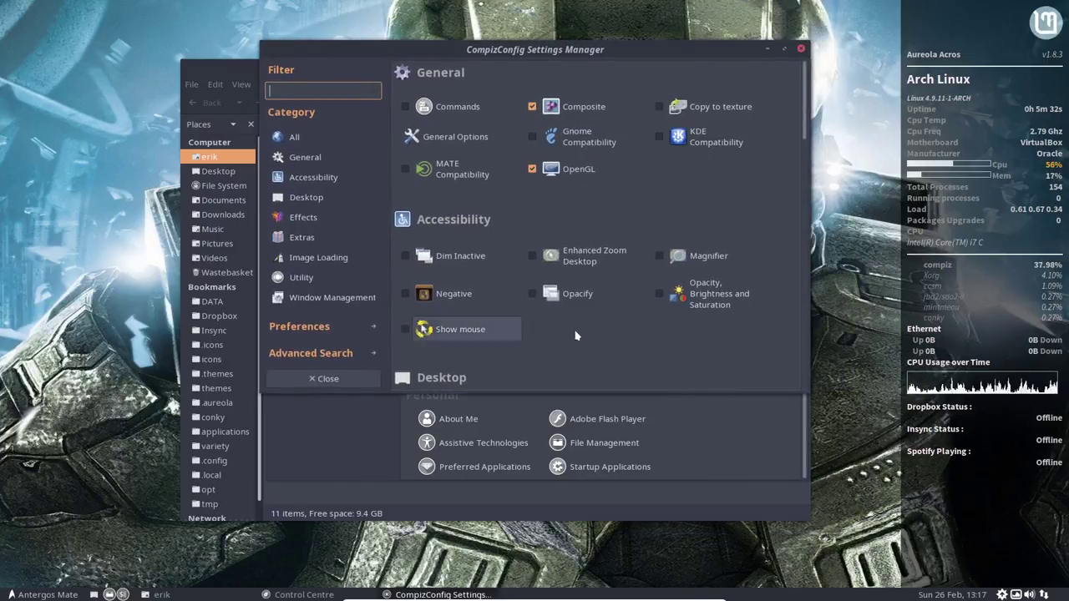
Step: Inspect the MATE Compatibility plugin's Commands settings, then return to the plugin list
scroll(585, 284, down, 3)
scroll(574, 277, up, 3)
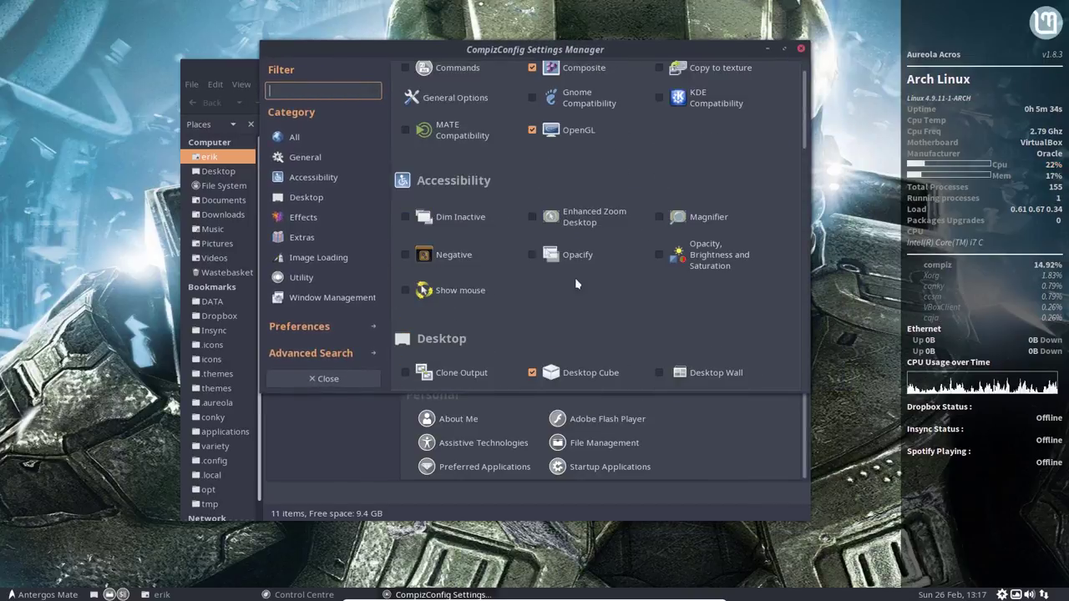
scroll(415, 140, down, 2)
click(445, 96)
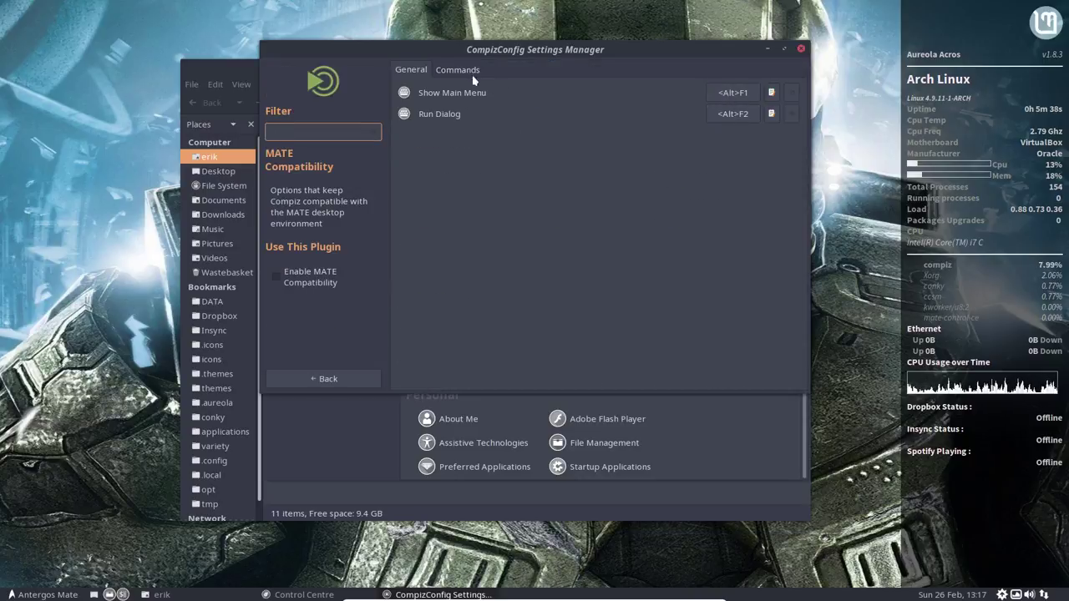
click(470, 72)
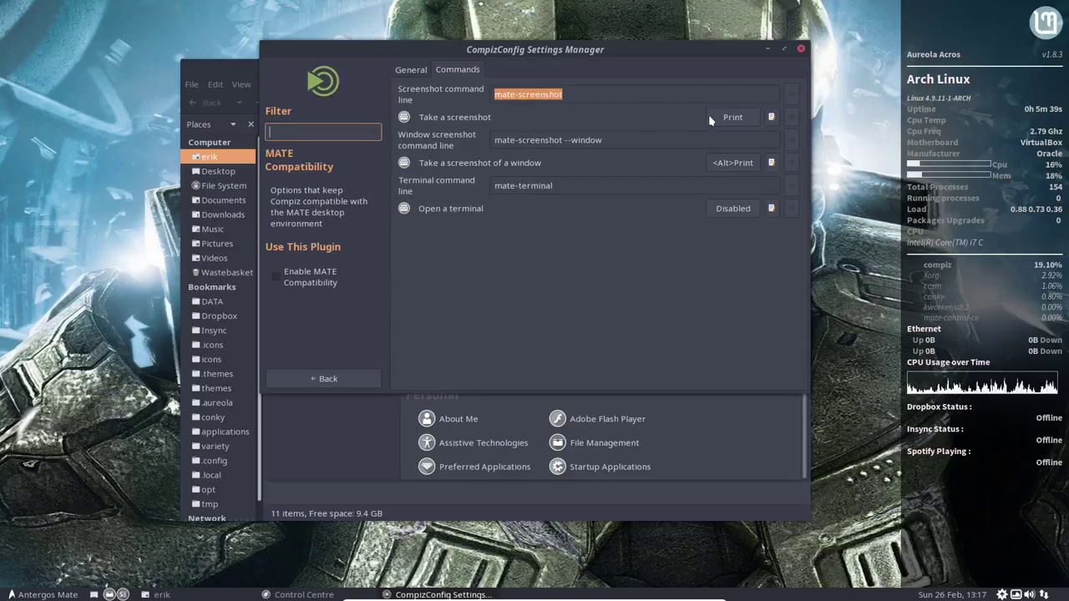
click(337, 379)
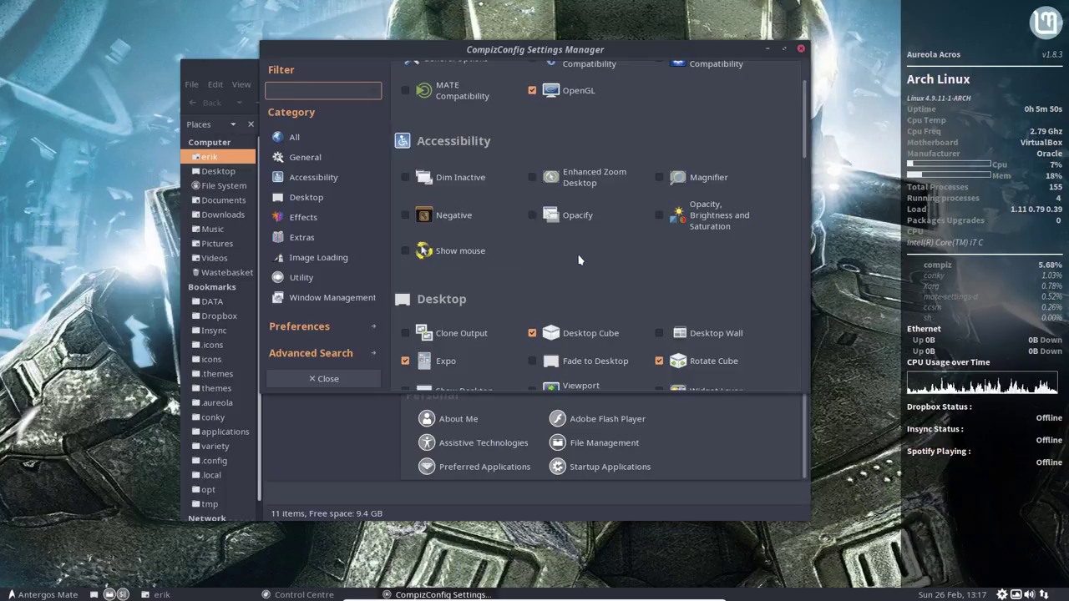
scroll(560, 242, down, 3)
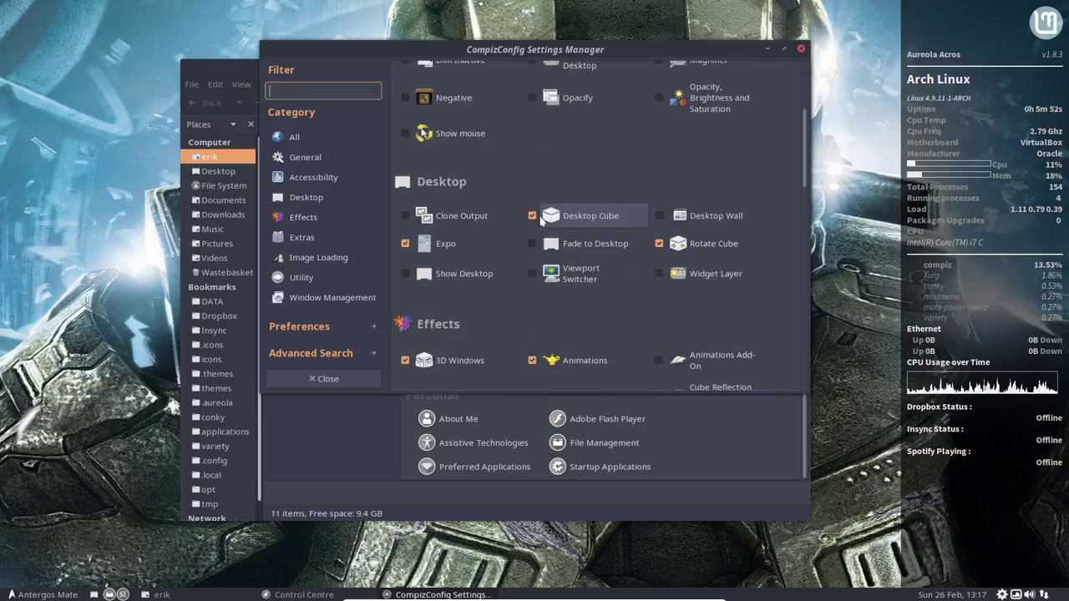
key(ctrl+alt+Left)
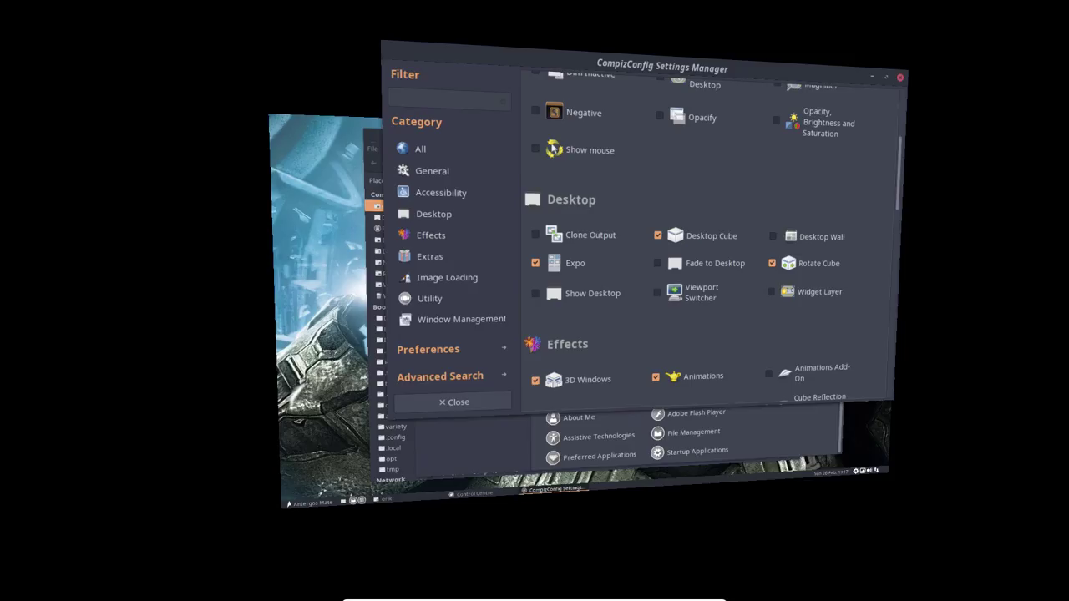
key(ctrl+alt+Right)
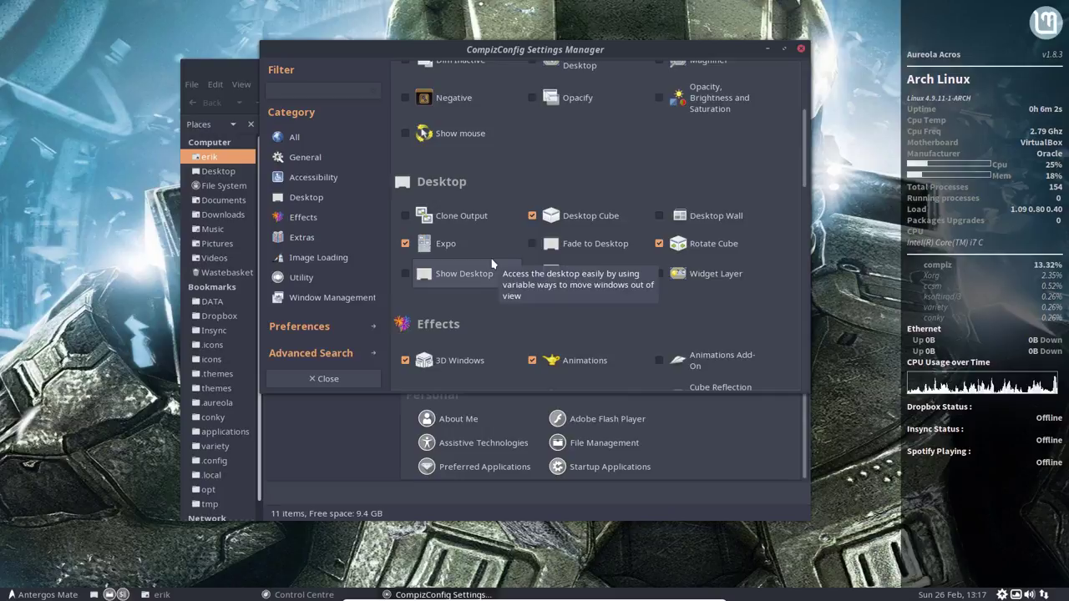
key(super)
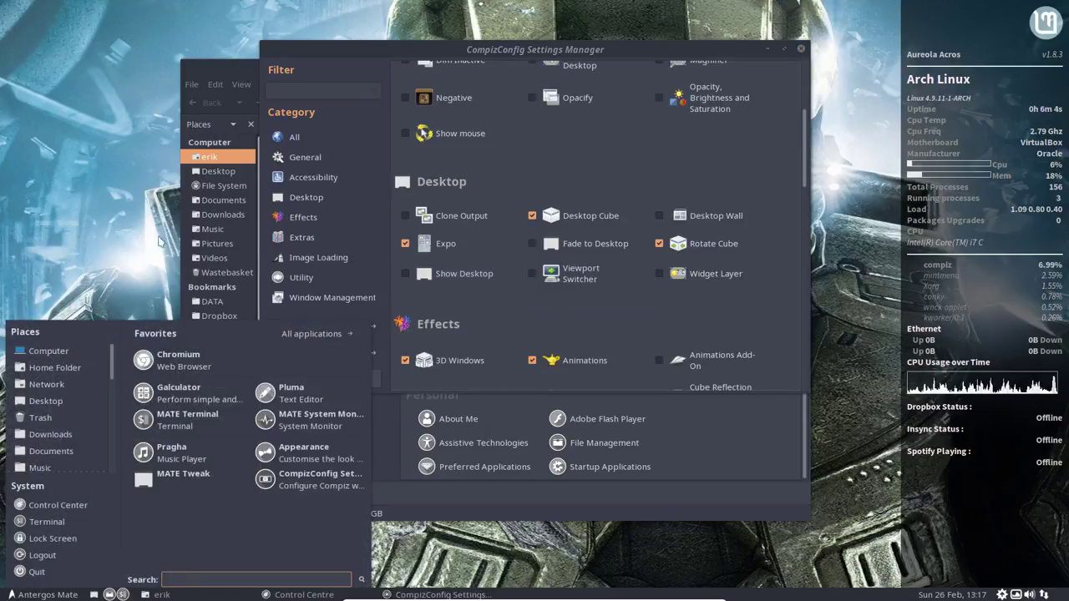
key(Escape)
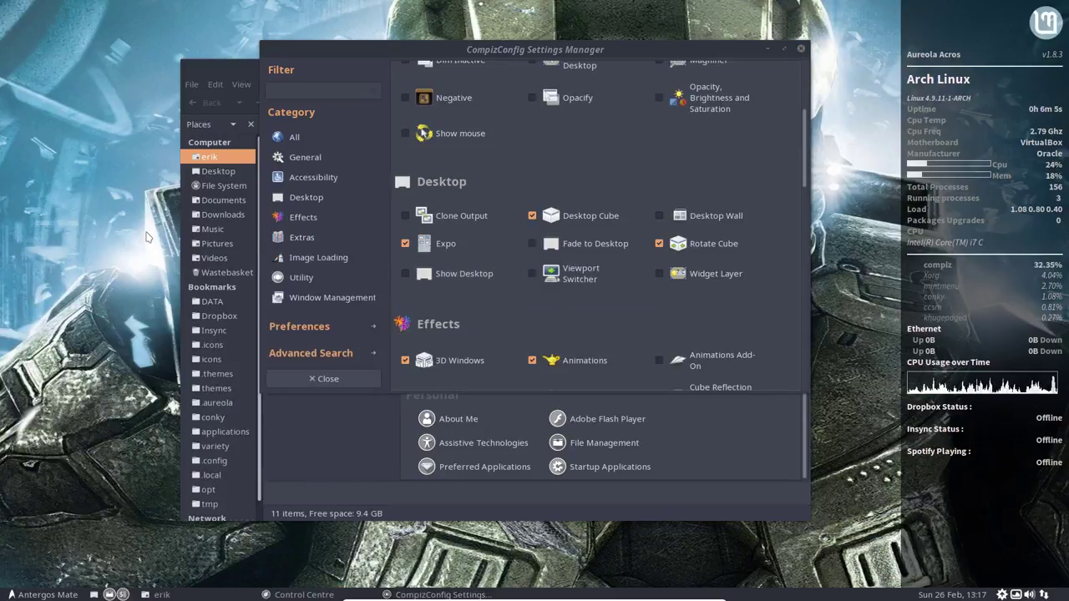
key(super)
key(super+e)
key(super+e)
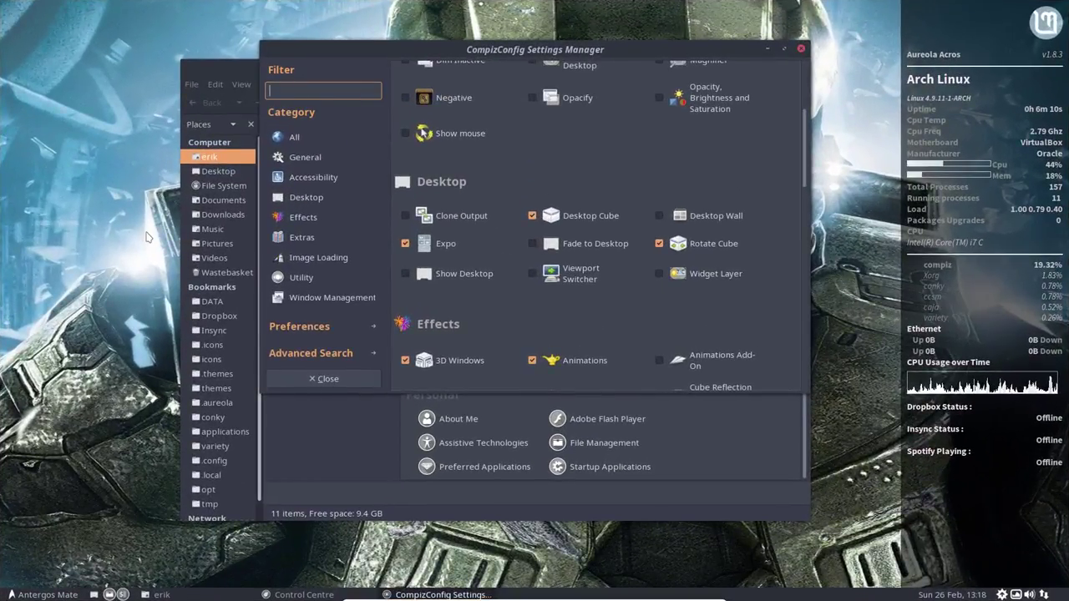
key(super+e)
key(super+e)
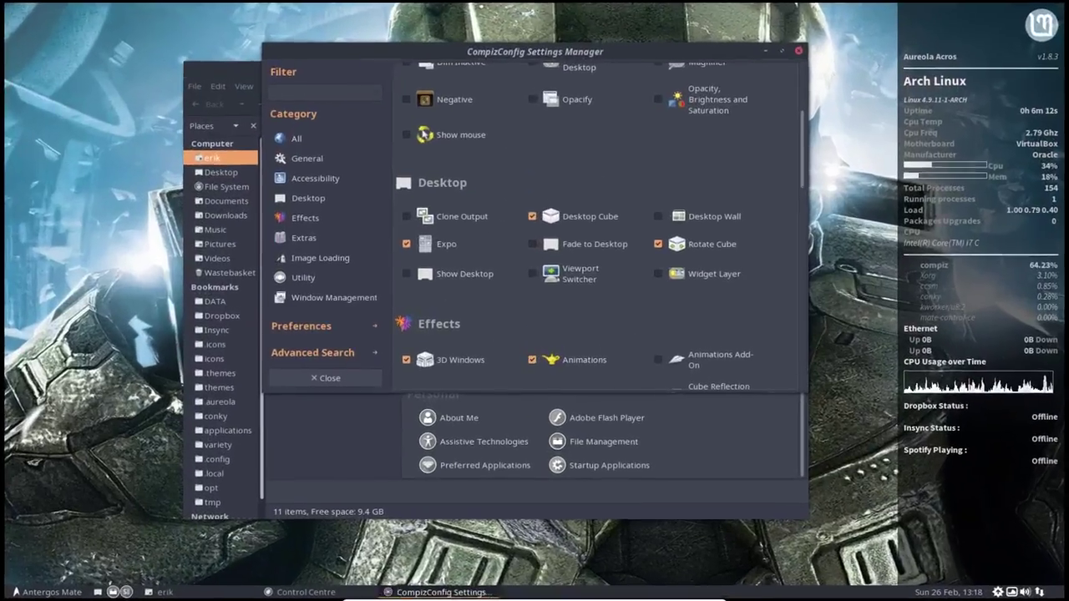
key(ctrl+alt+d)
key(ctrl+alt+d)
key(ctrl+alt+d)
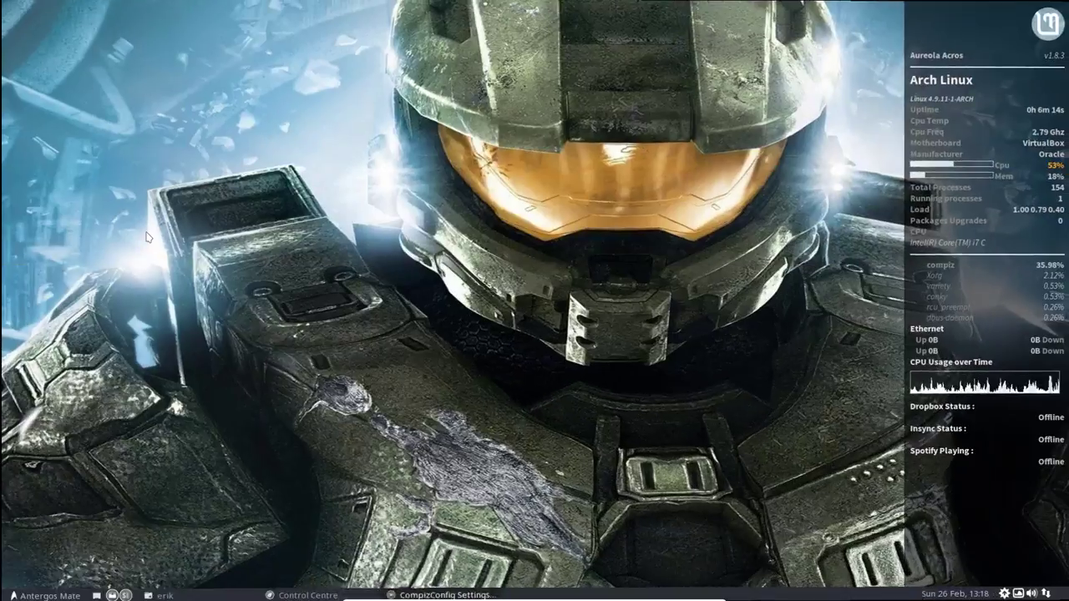
key(super+e)
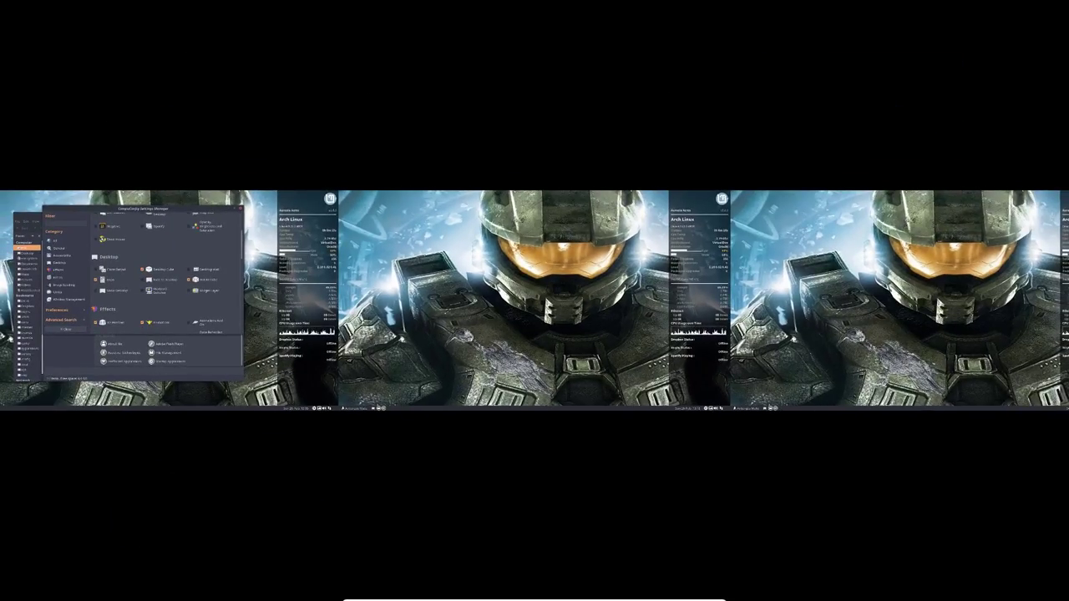
key(super+e)
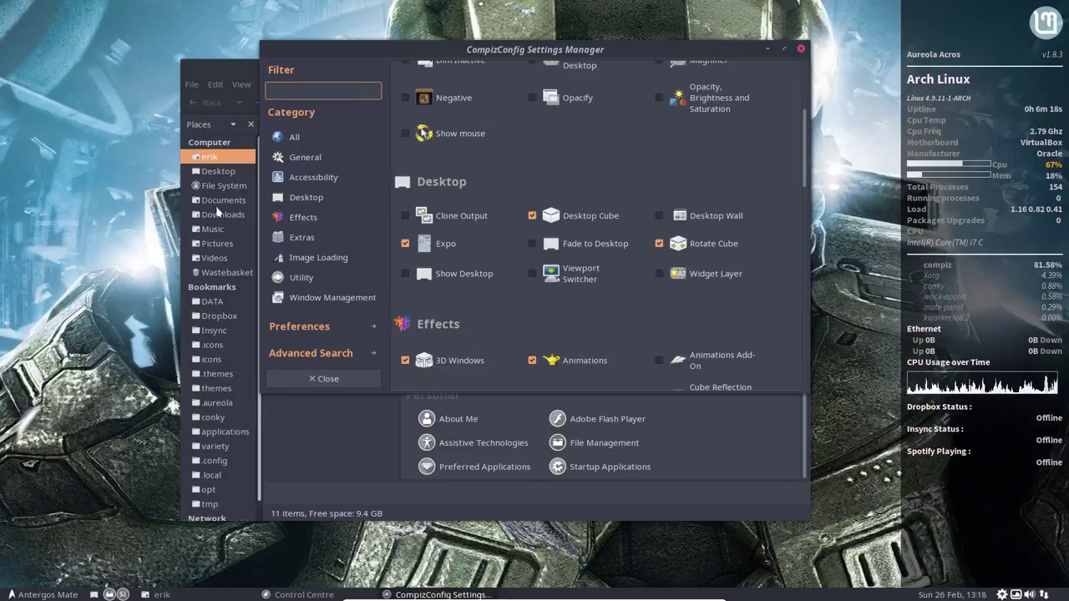
scroll(594, 317, down, 4)
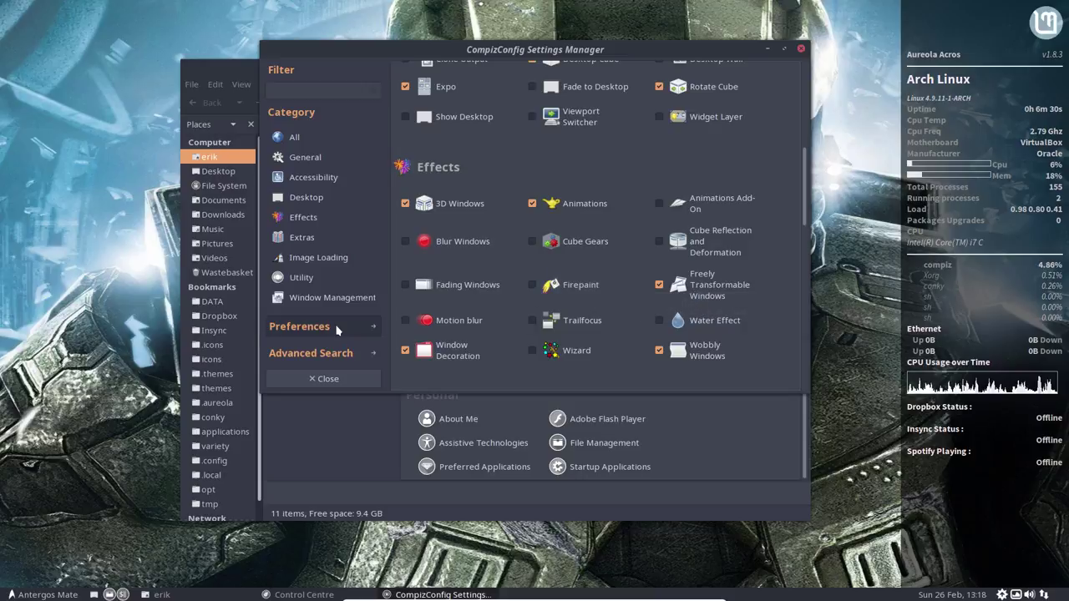
Step: Export the Compiz profile as 'test', skipping default values, and close the settings manager
click(308, 327)
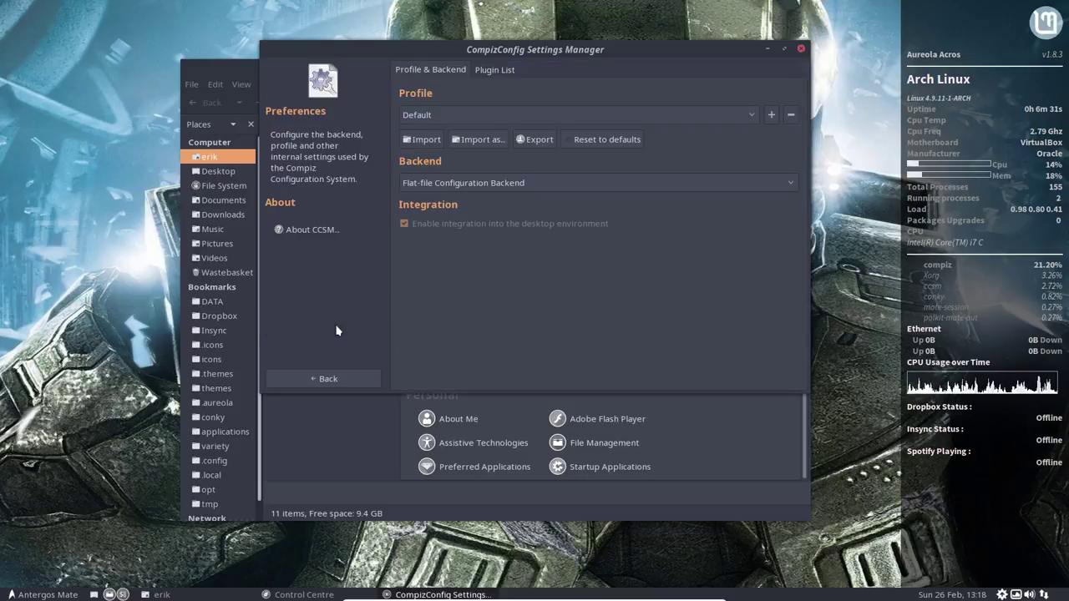
click(534, 140)
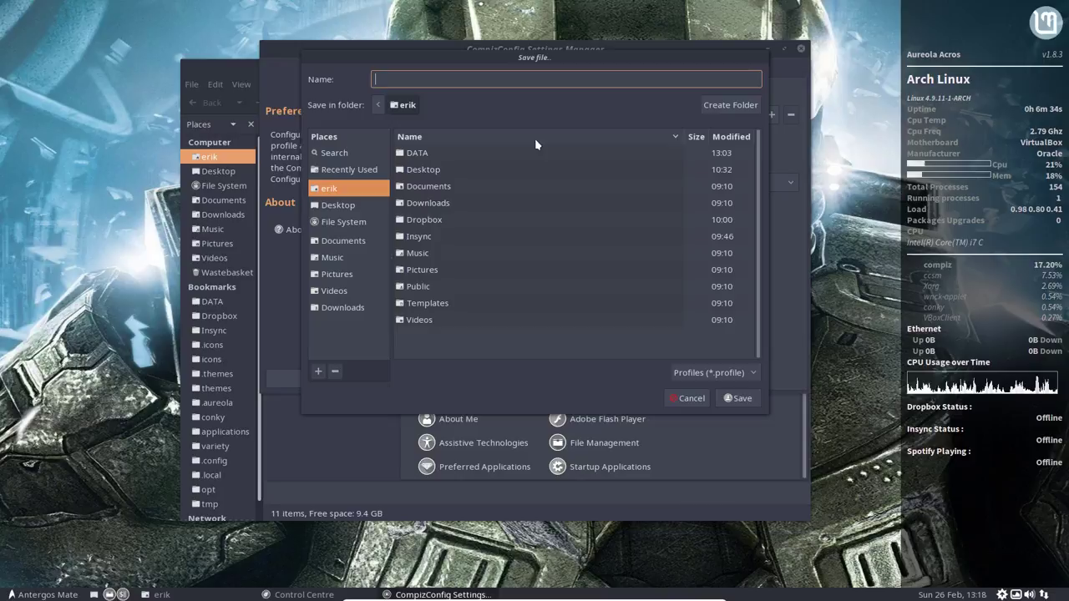
text(test)
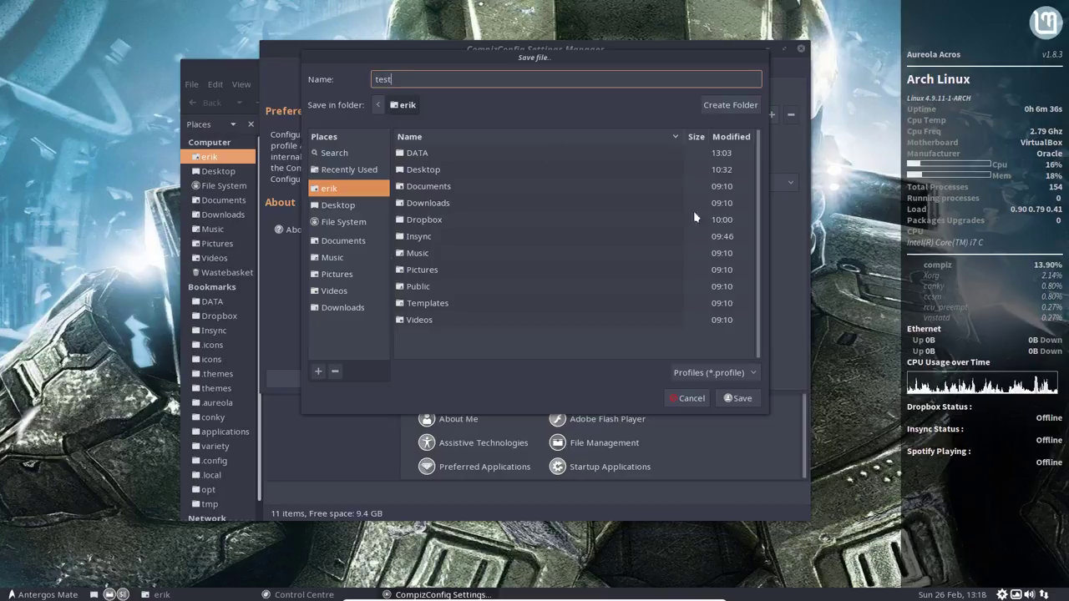
click(740, 398)
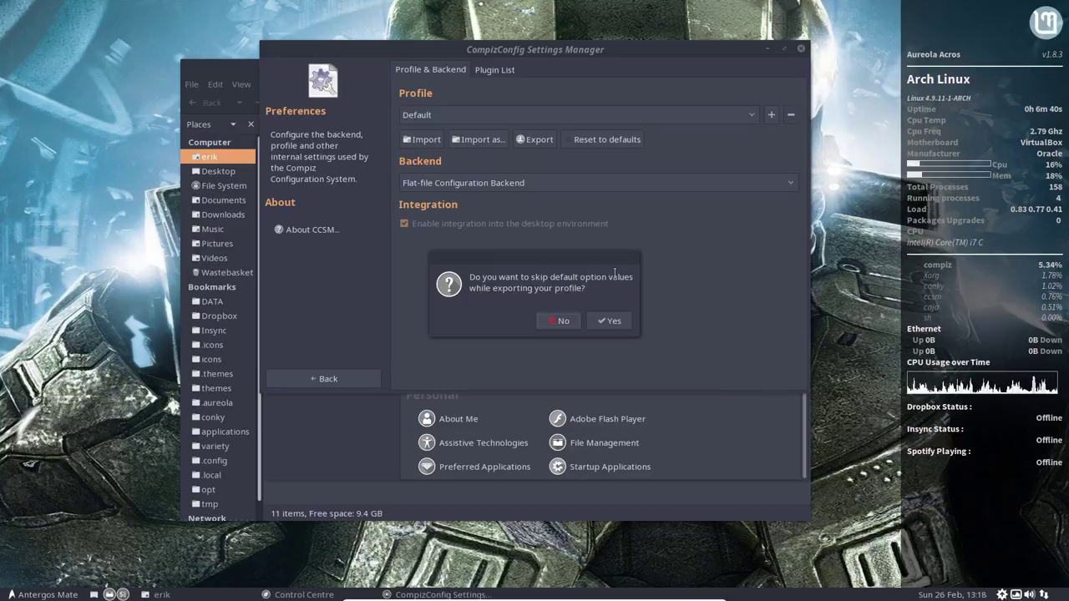
click(612, 322)
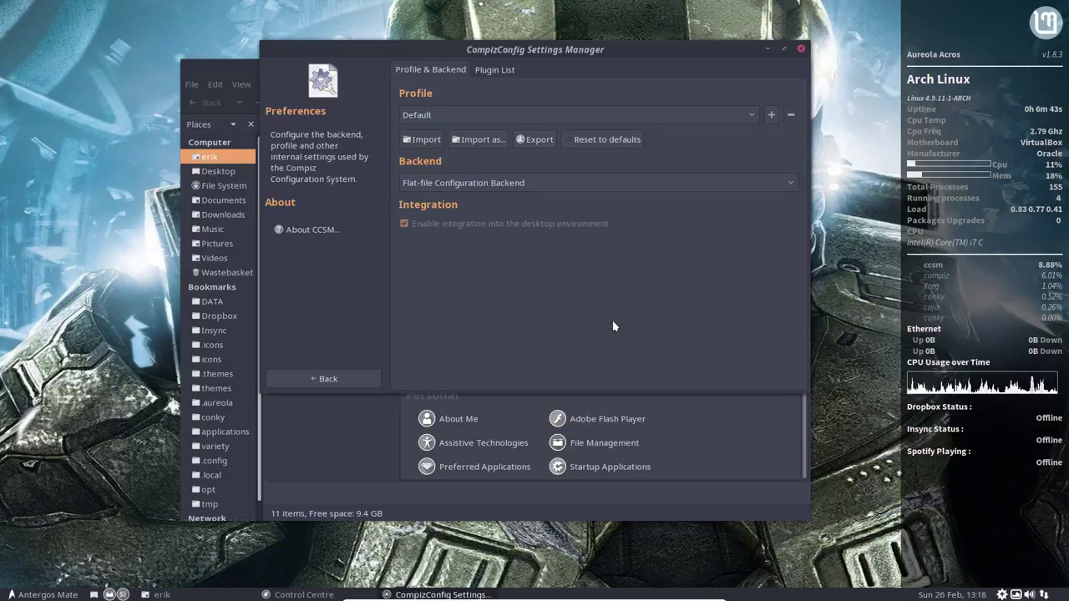
click(801, 51)
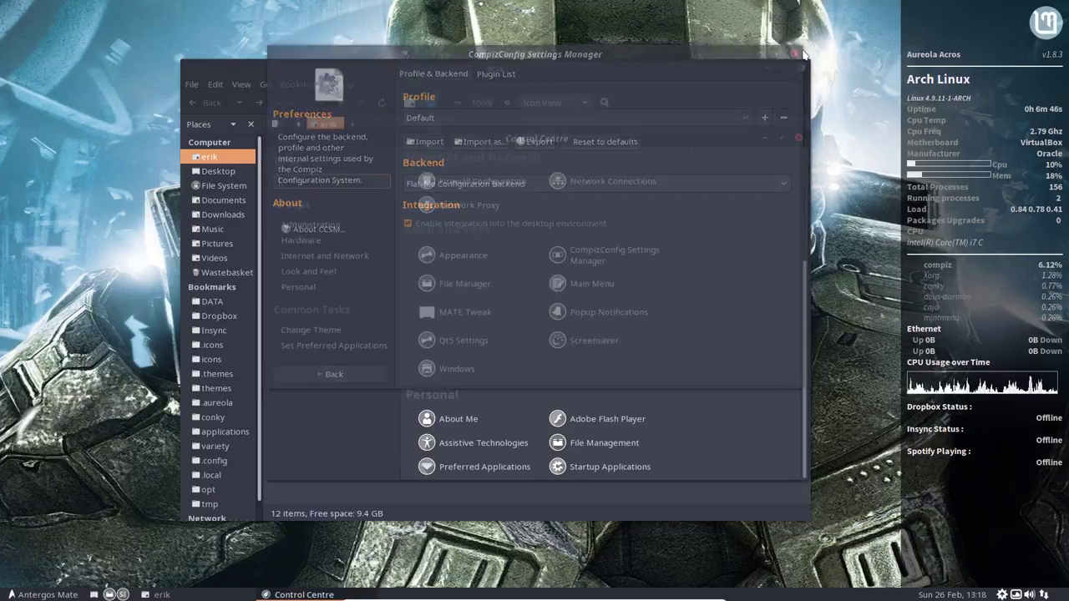
Step: Close the file manager and Control Centre, reopen the home folder, and open test.profile
click(801, 68)
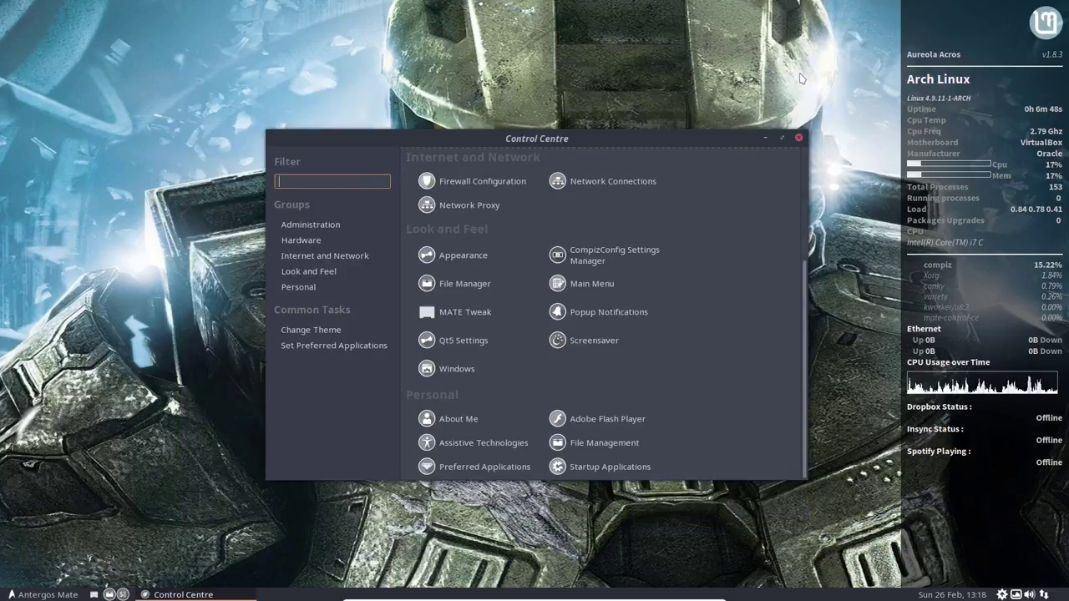
click(798, 139)
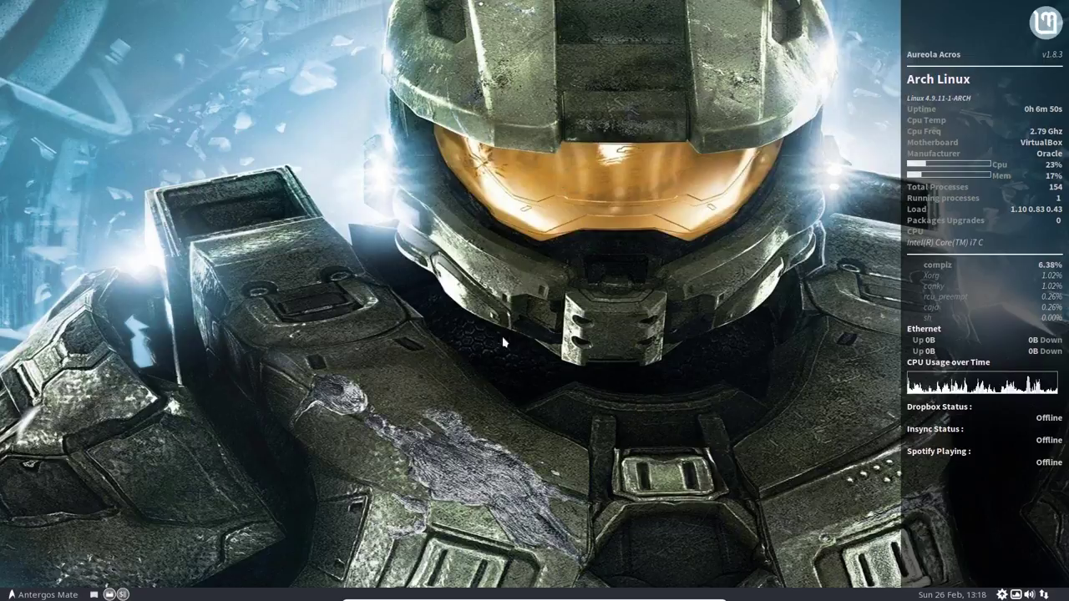
click(110, 594)
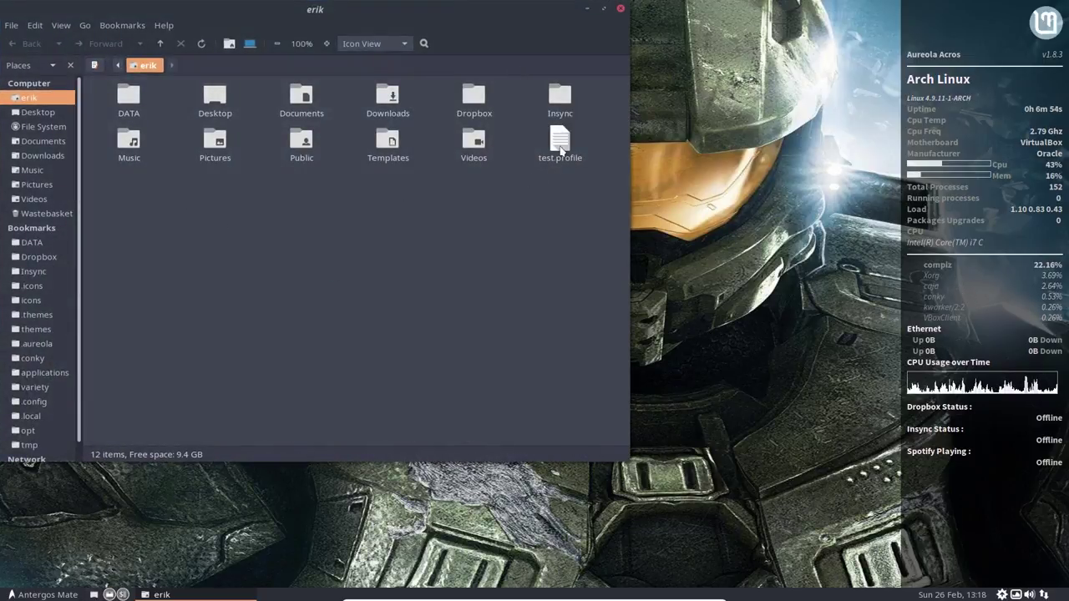
double_click(559, 146)
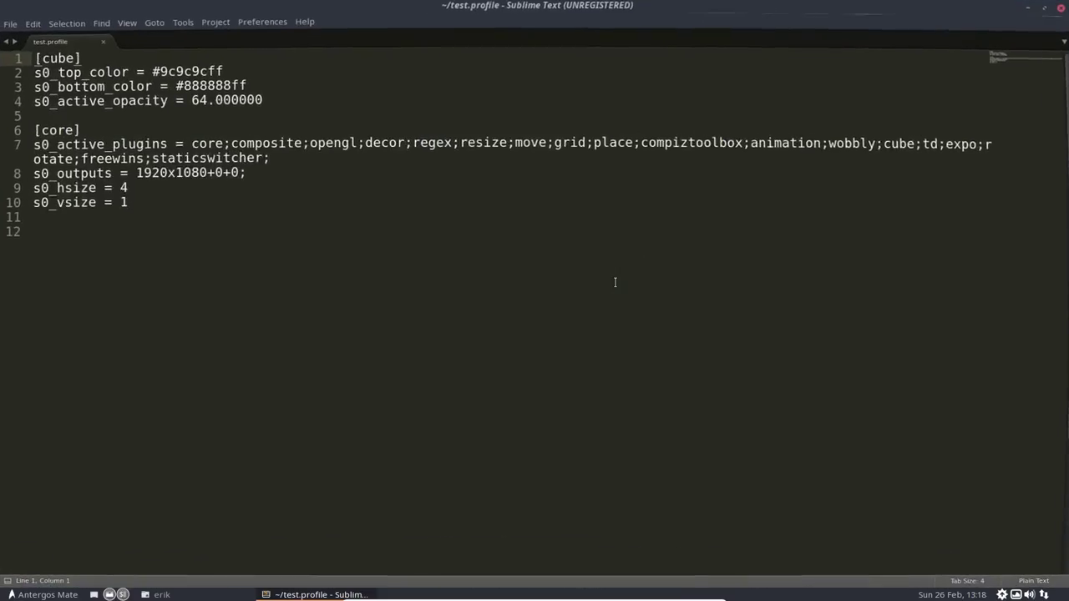
Step: Review test.profile's #9c9c9cff cap colours, opacity and active plugins, then close Sublime Text
drag(176, 207, 1, 43)
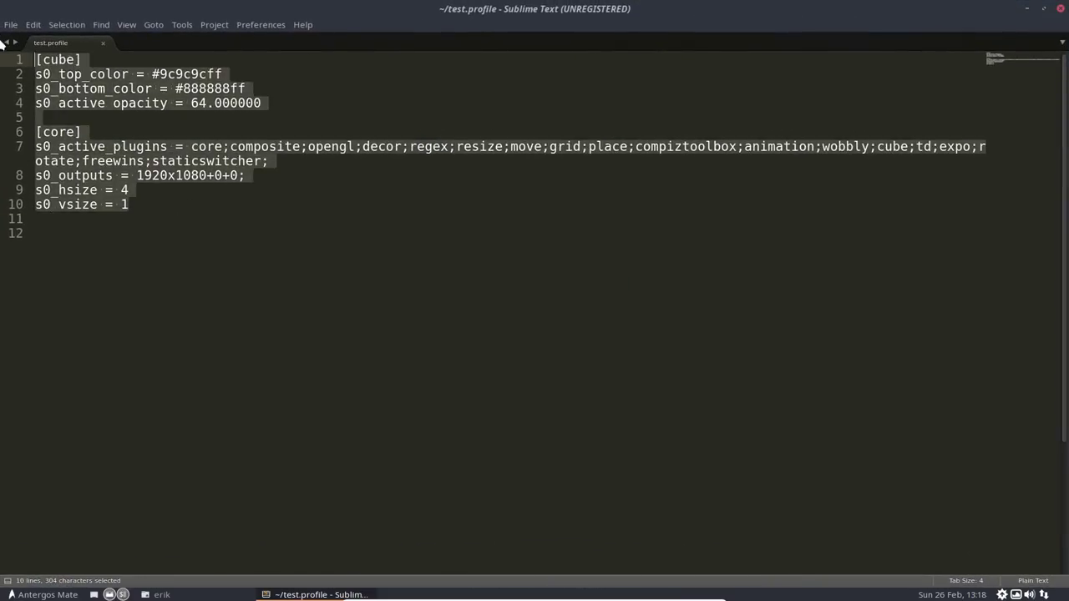
click(171, 73)
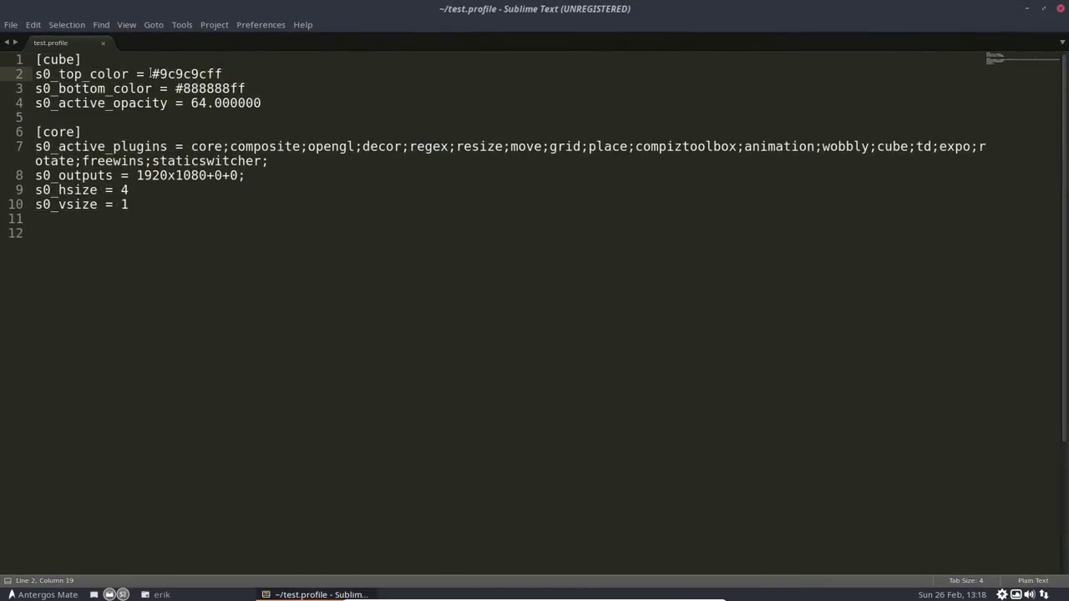
drag(150, 73, 237, 76)
drag(175, 87, 261, 104)
click(245, 146)
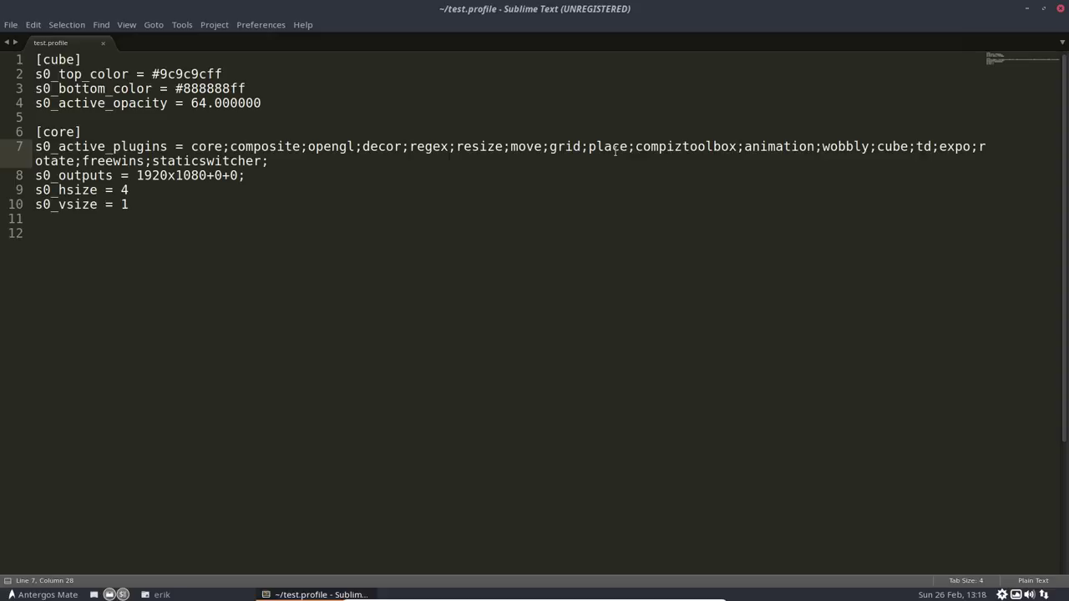
key(Left)
key(Left)
key(Left)
key(Left)
key(Left)
key(Left)
key(Left)
key(Left)
key(Left)
key(Left)
key(Left)
key(Left)
key(Left)
key(Left)
key(Left)
key(Left)
key(Left)
key(Left)
click(542, 247)
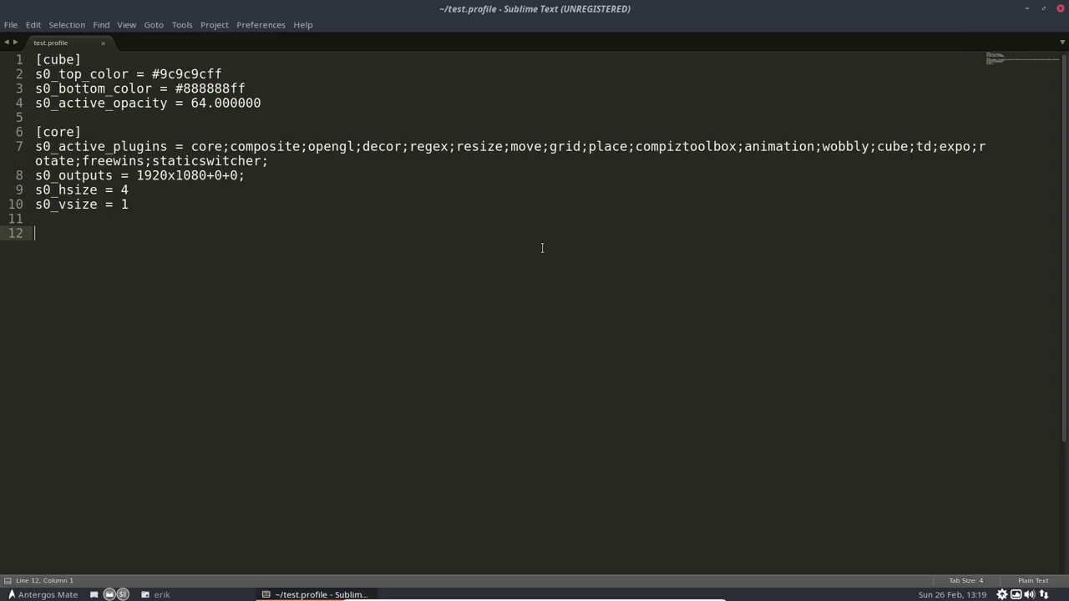
click(1061, 9)
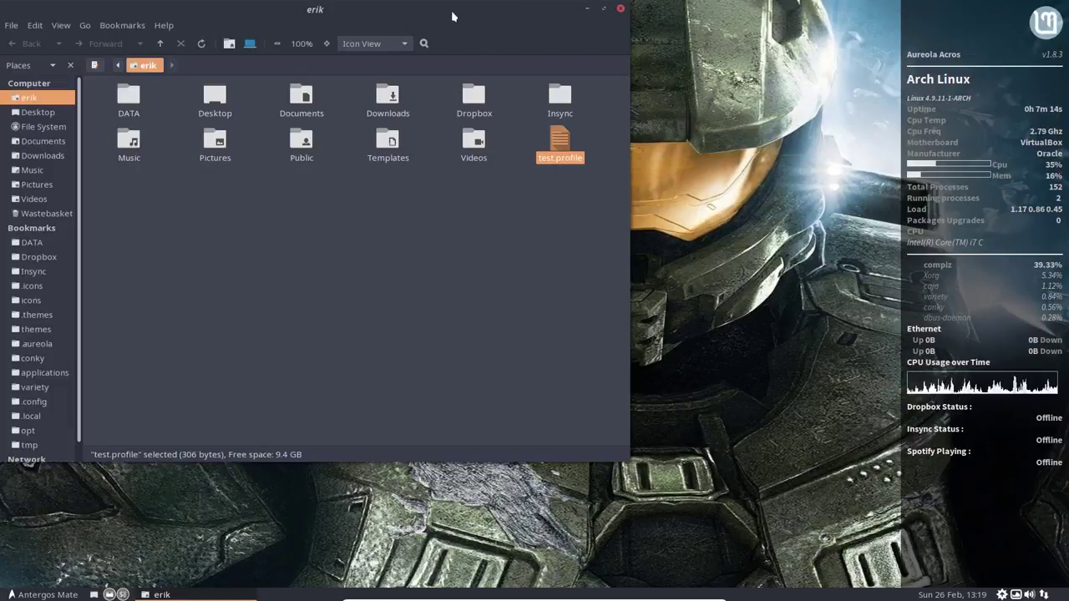
Step: Centre the Caja home-folder window and search the application menu for 'set'
drag(385, 7, 695, 64)
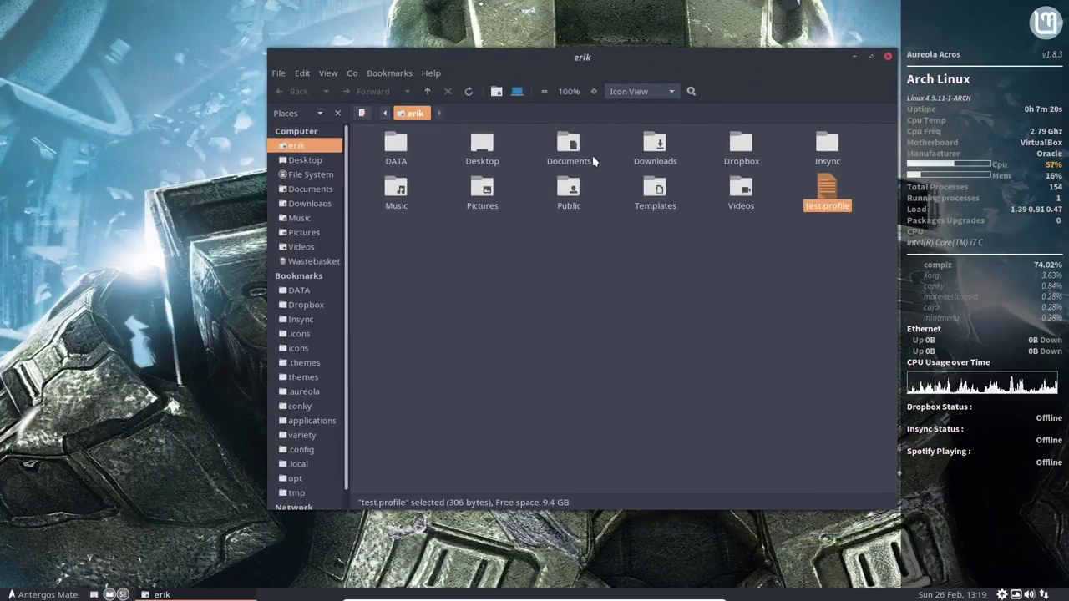
click(603, 336)
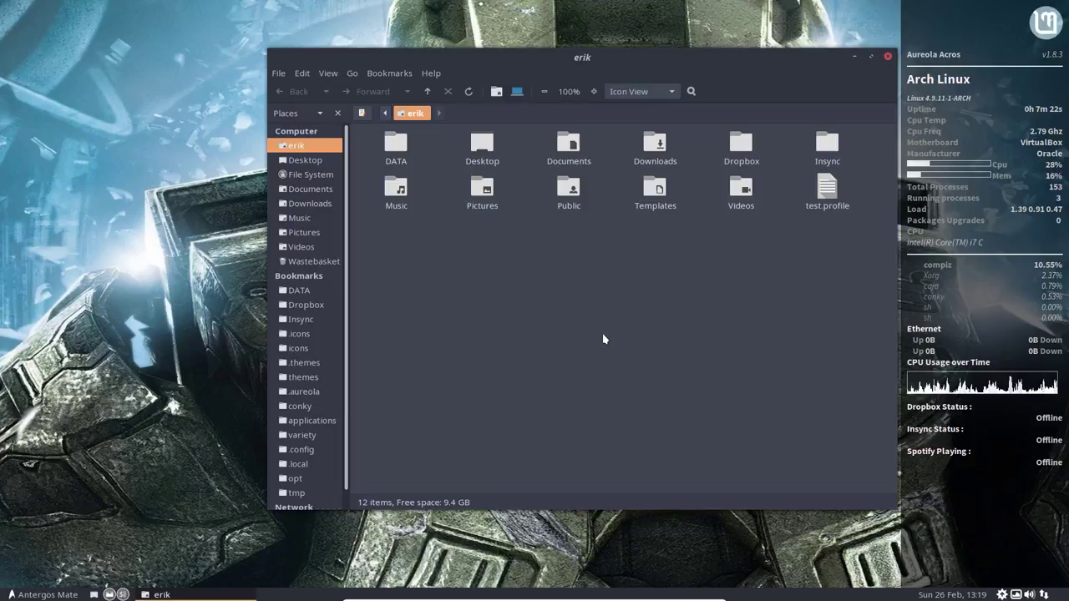
click(46, 594)
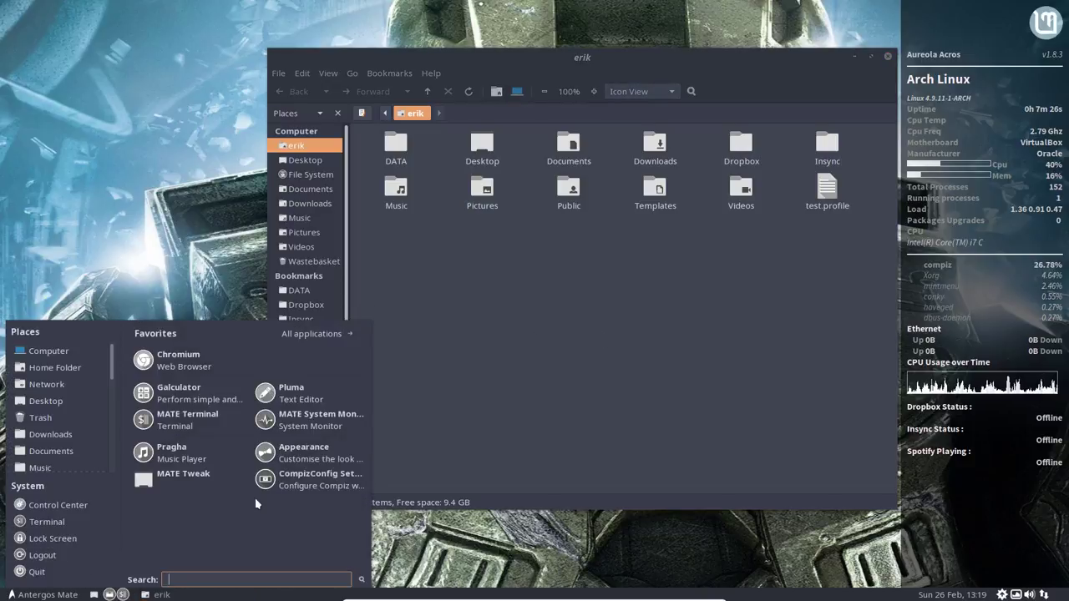
text(set)
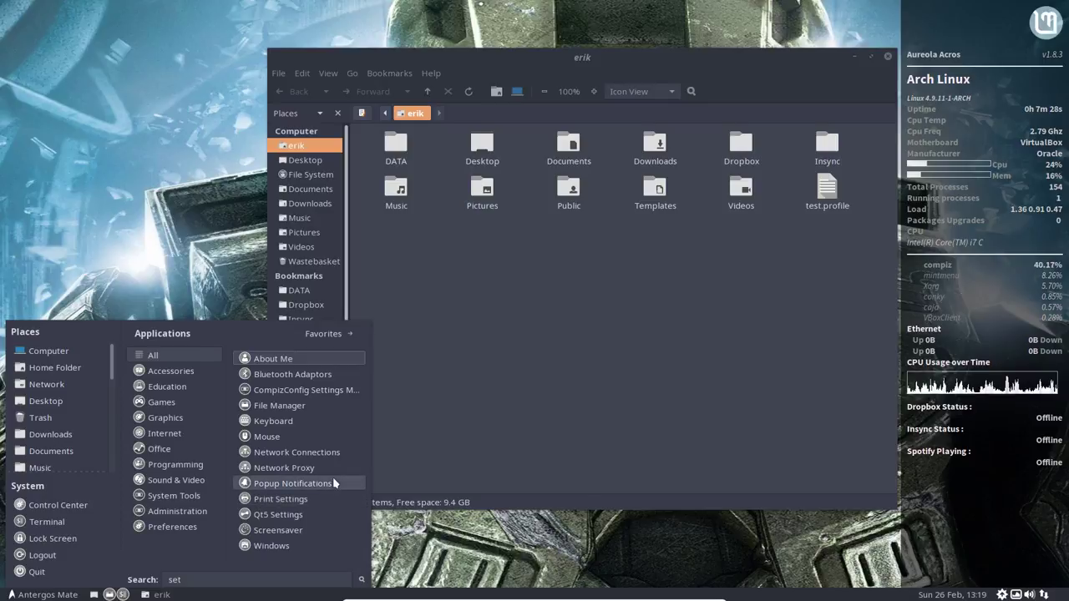
key(BackSpace)
key(BackSpace)
key(BackSpace)
Step: Open Startup Applications via a 'start' menu search and browse its startup programs list
text(start)
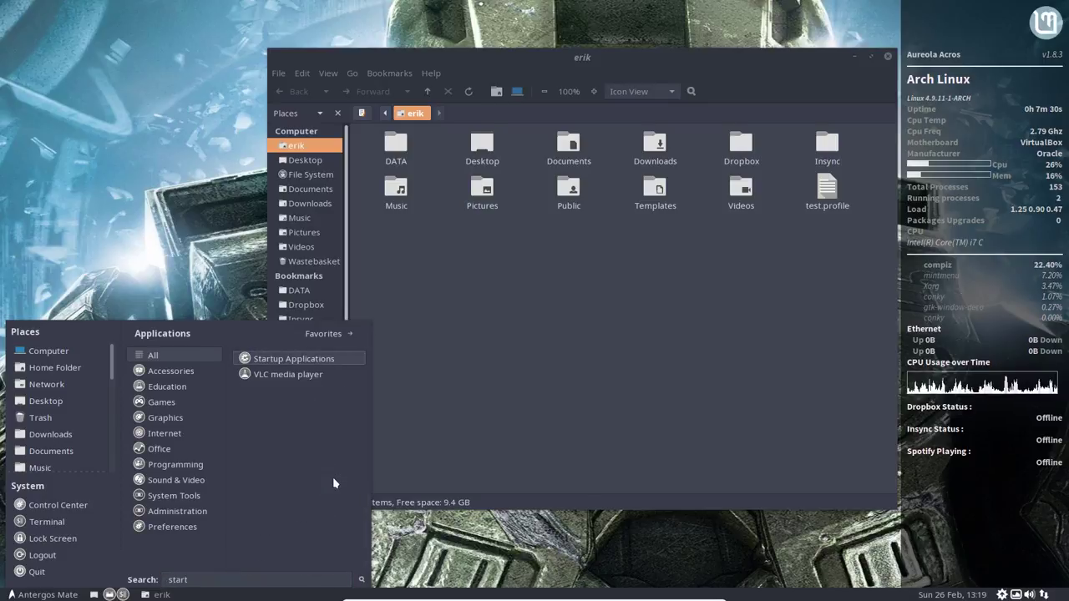
click(310, 363)
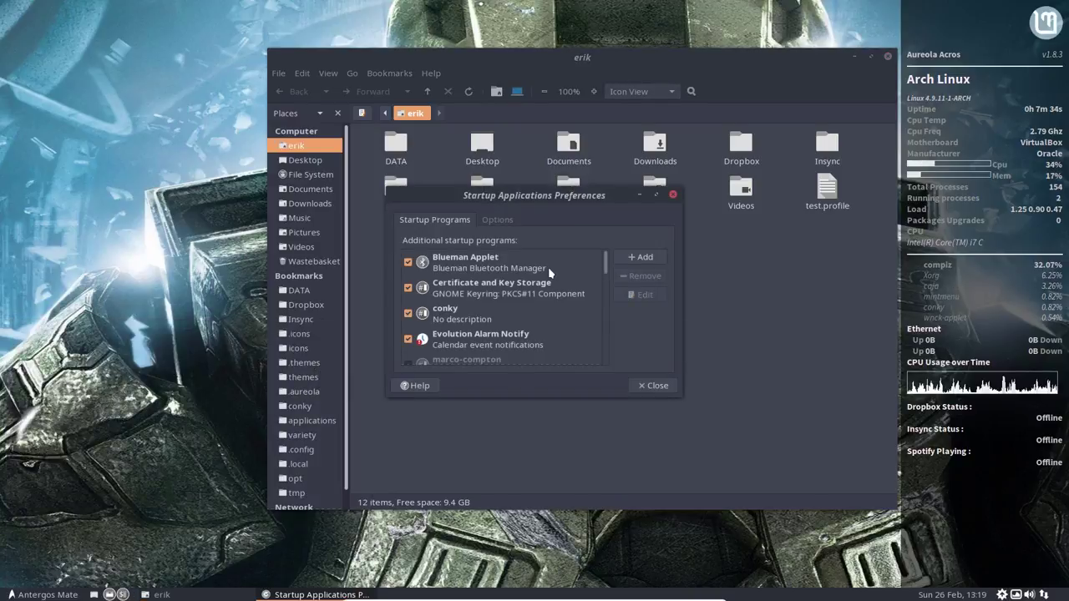
scroll(557, 325, down, 2)
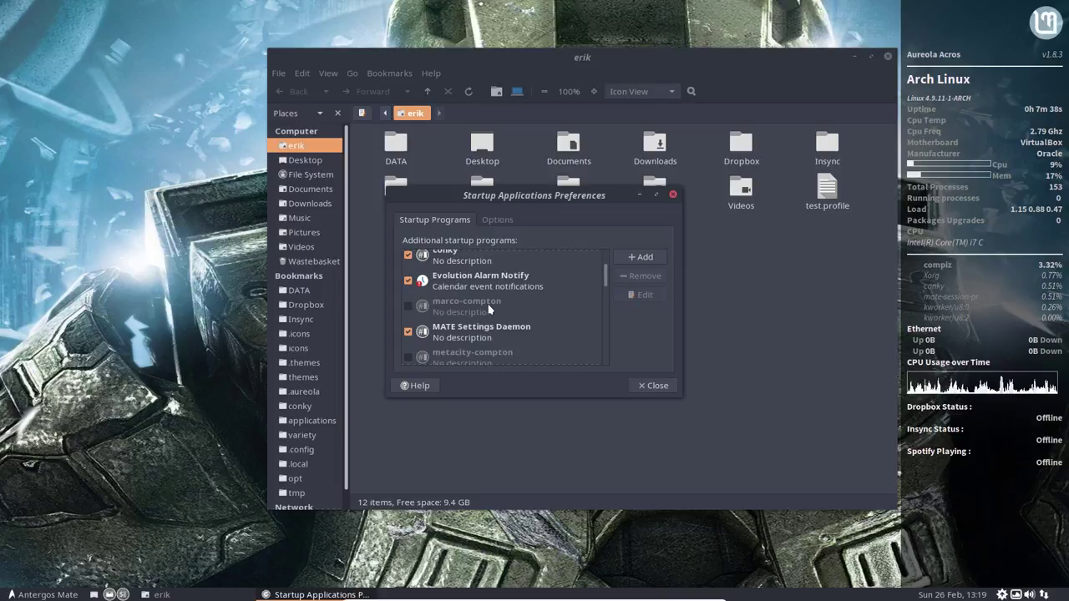
scroll(489, 309, down, 2)
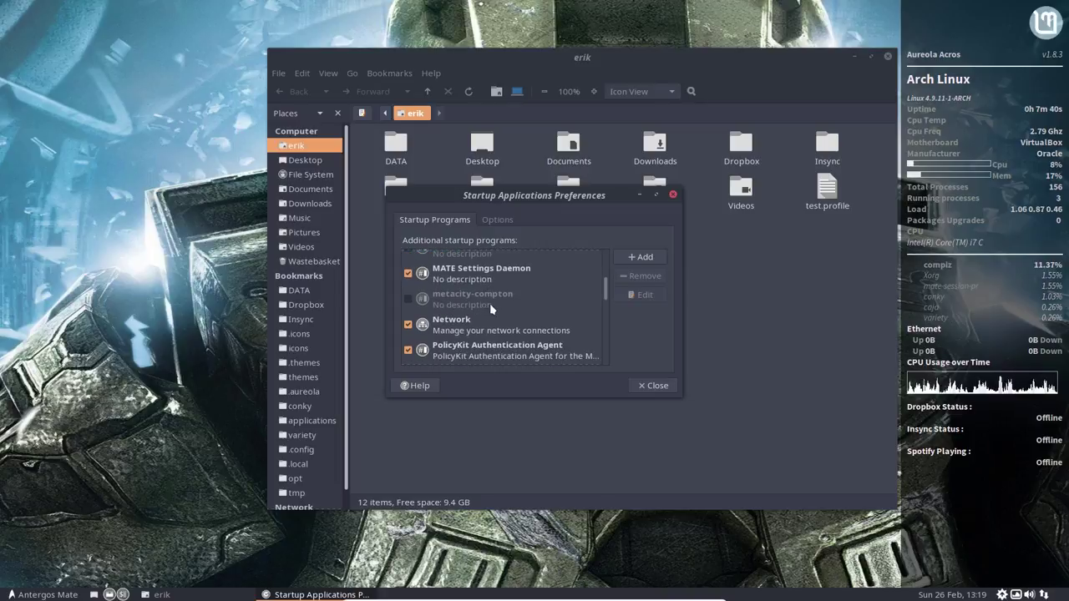
scroll(489, 303, up, 5)
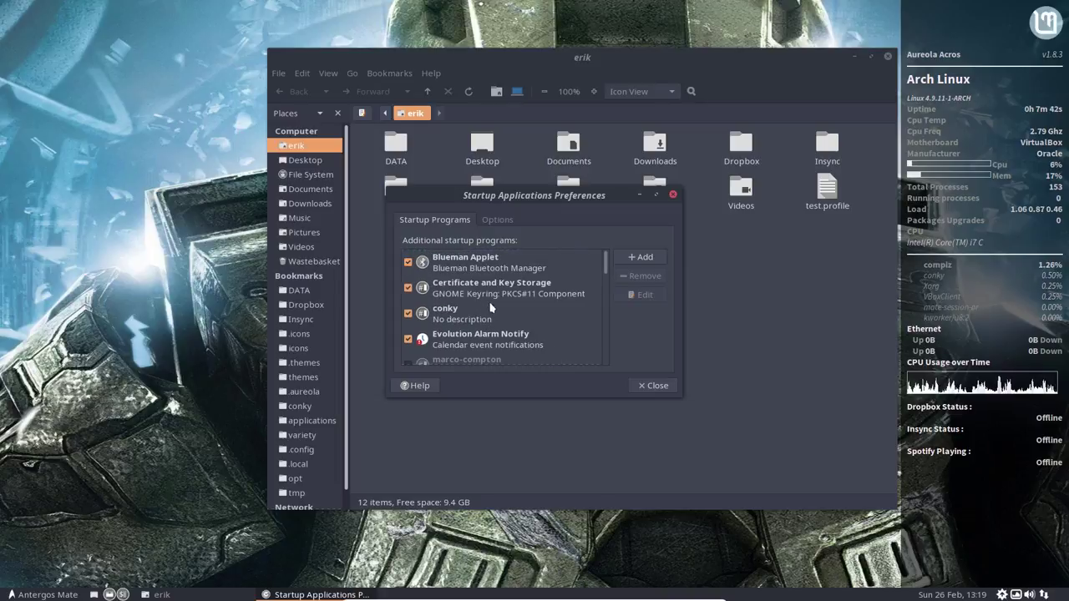
scroll(467, 309, down, 3)
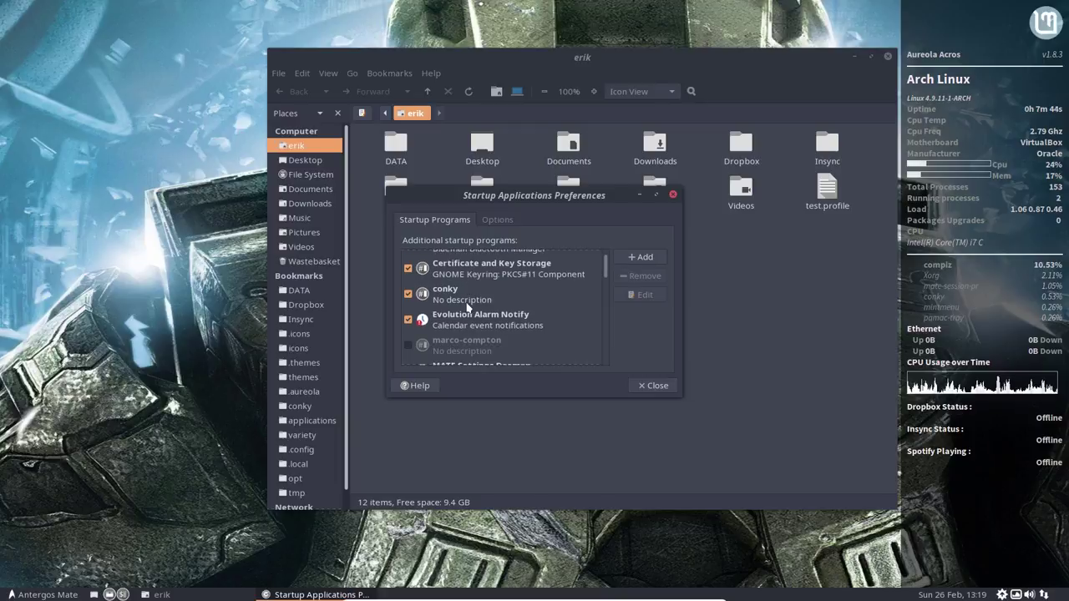
scroll(468, 309, down, 6)
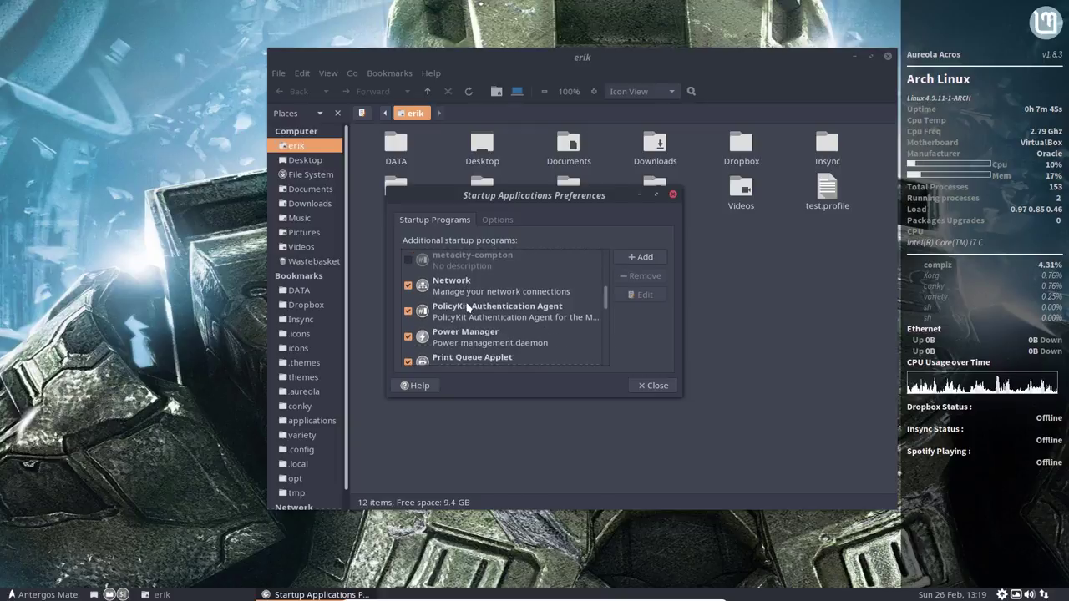
scroll(467, 309, down, 7)
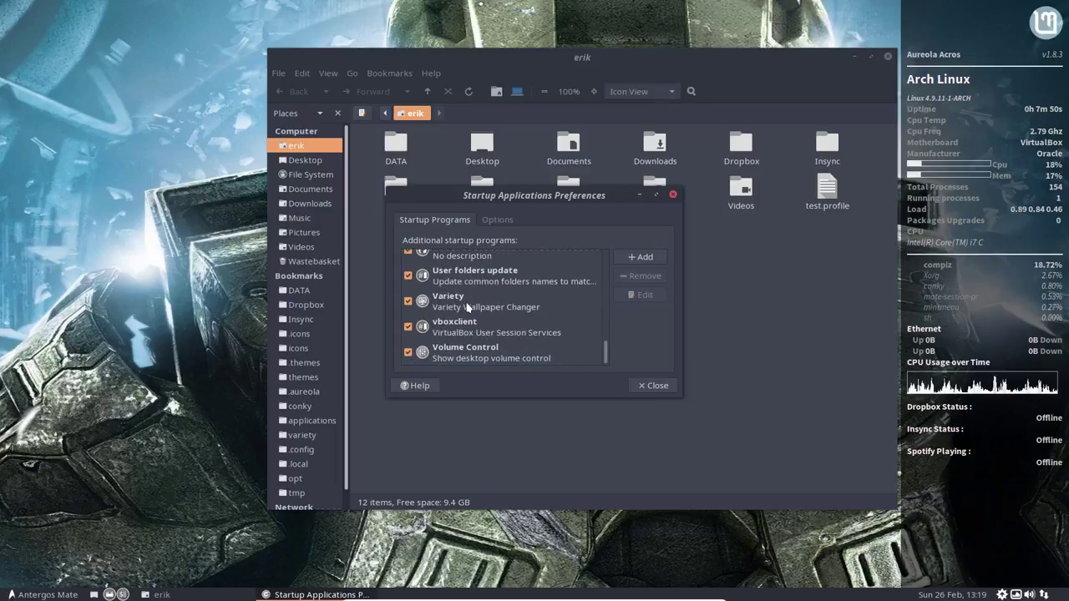
scroll(467, 307, up, 8)
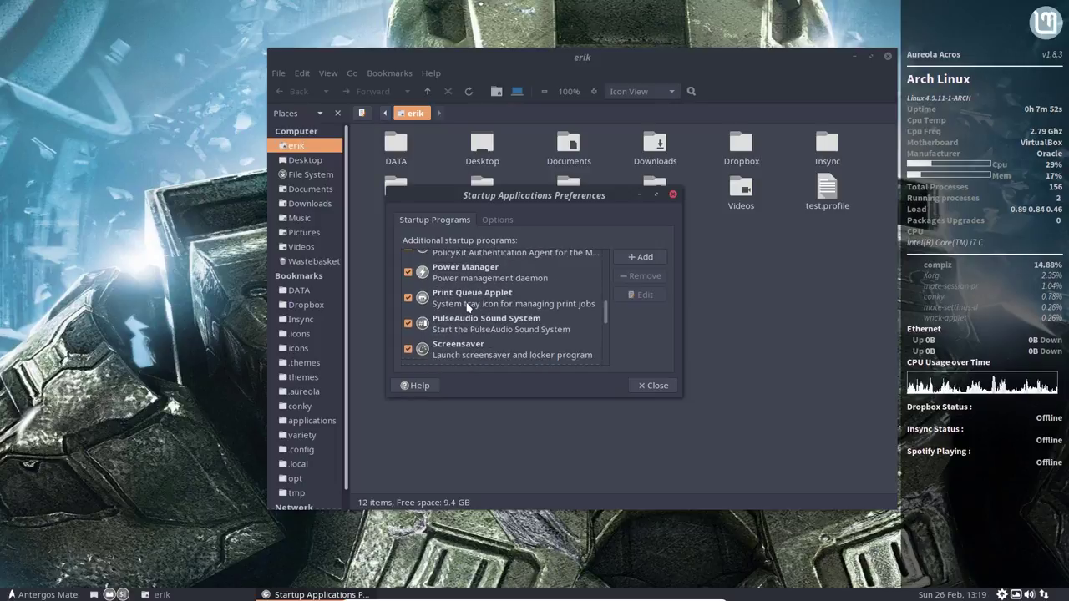
scroll(468, 308, up, 3)
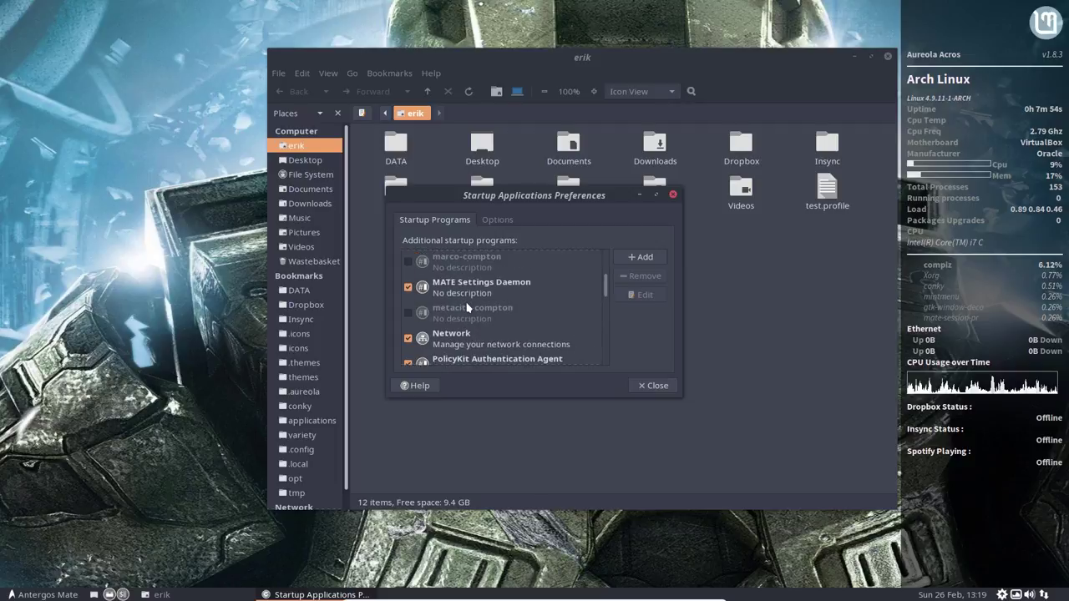
scroll(468, 307, up, 3)
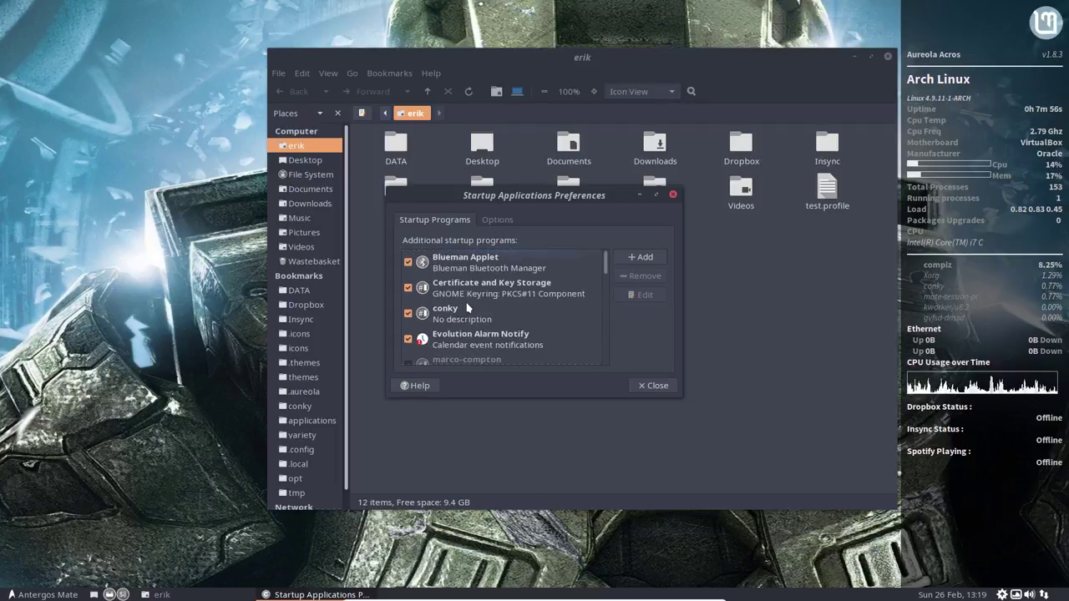
drag(565, 196, 463, 220)
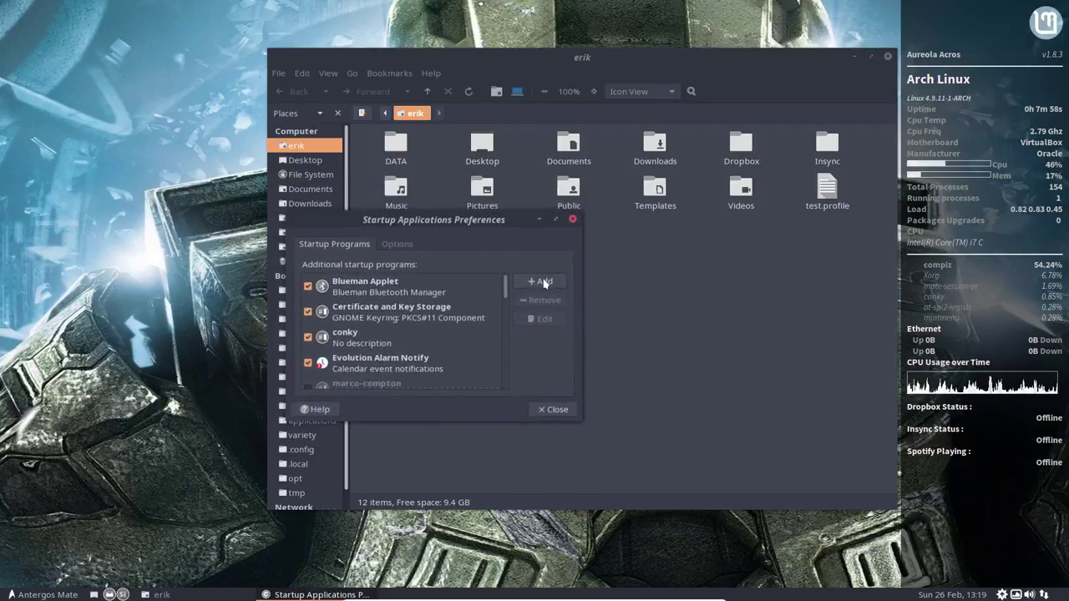
Step: Add a startup program named compiz with command 'compiz --replace', then close the preferences
click(543, 283)
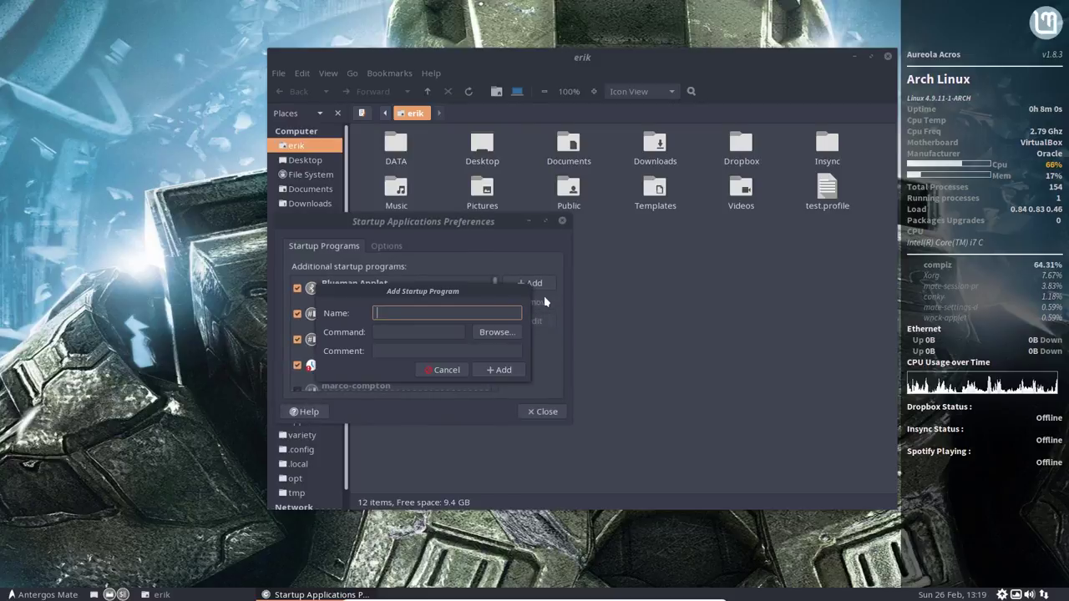
text(compton)
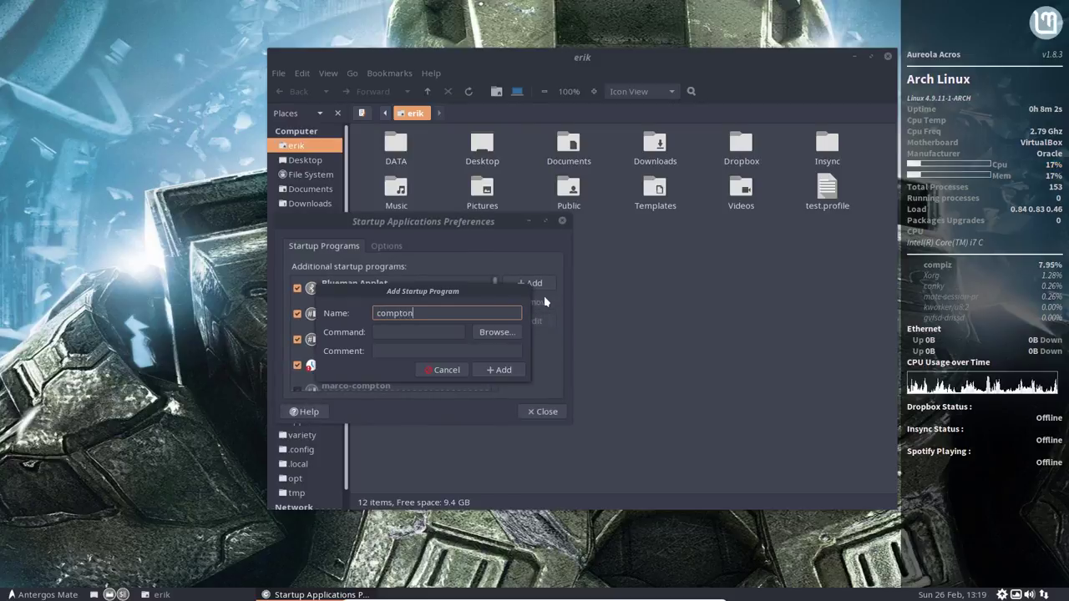
key(Tab)
text(comp)
key(BackSpace)
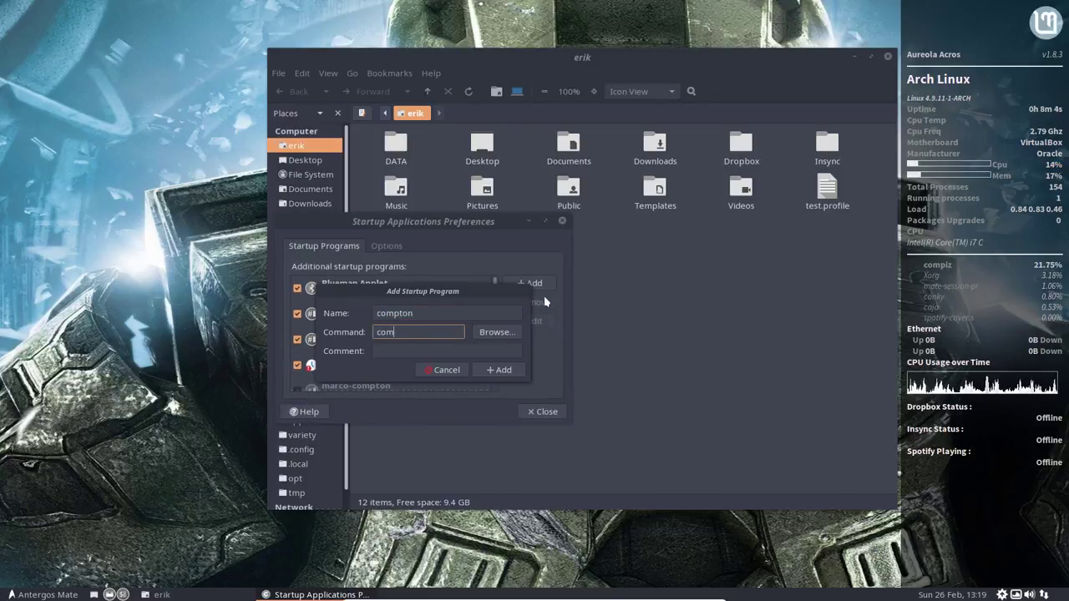
key(BackSpace)
key(BackSpace)
key(BackSpace)
key(shift+Tab)
text(compiz)
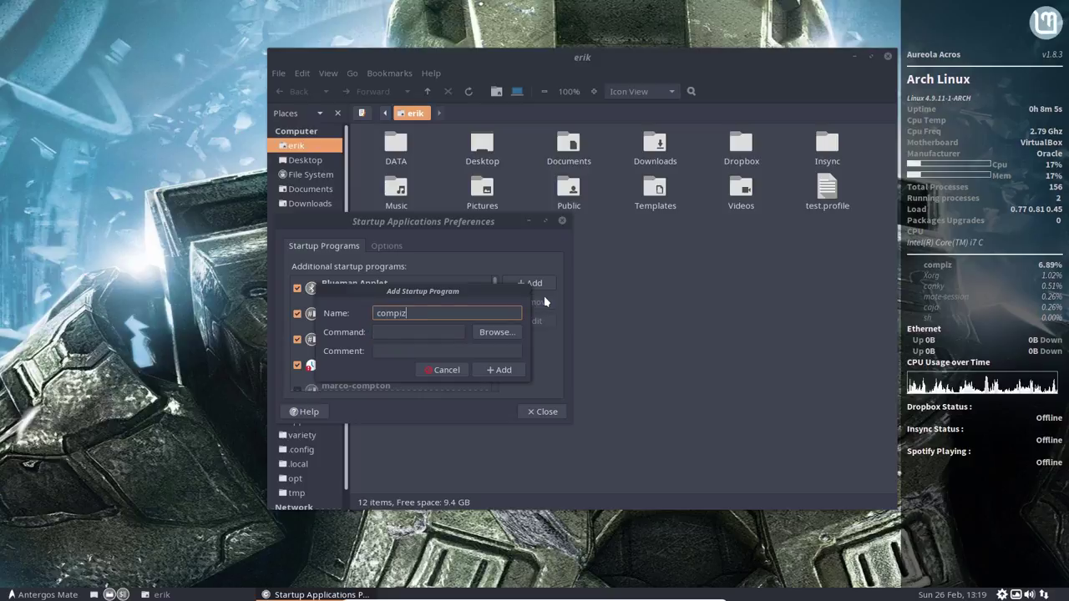
key(Tab)
text(compi)
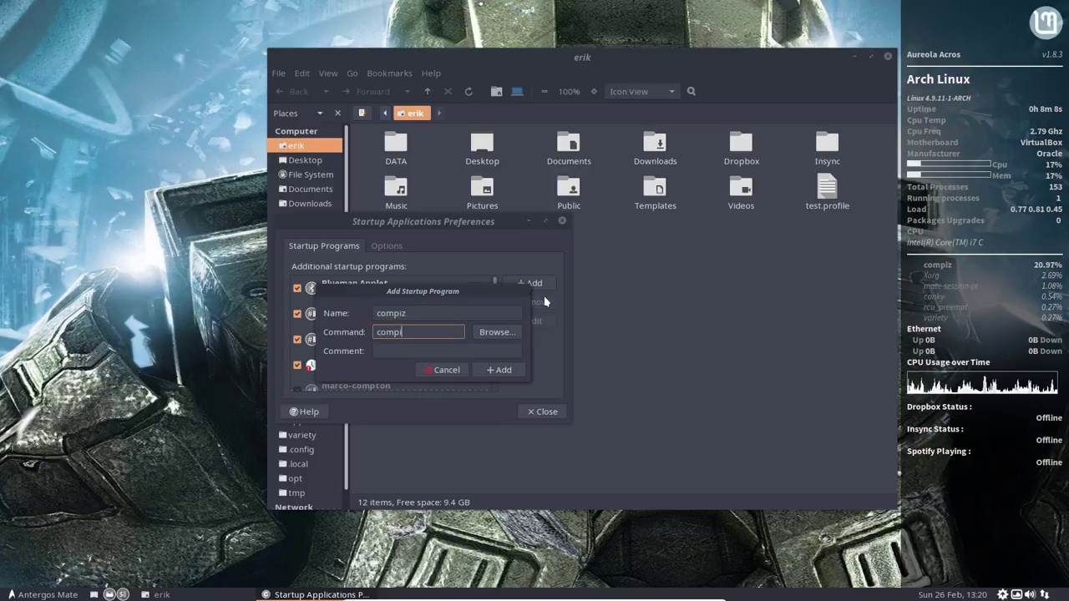
text(z --rep)
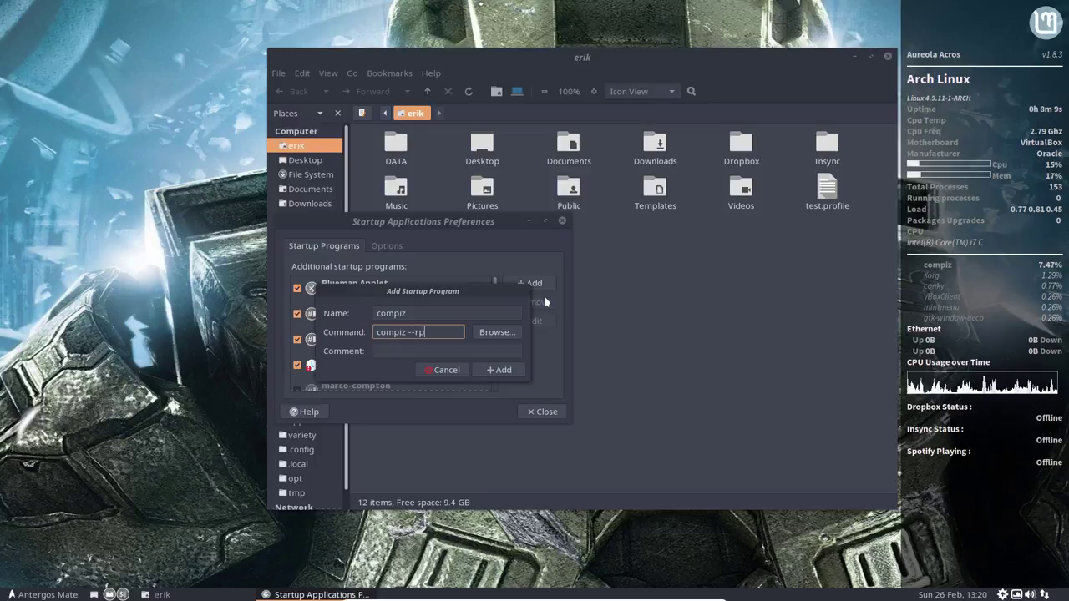
text(lace)
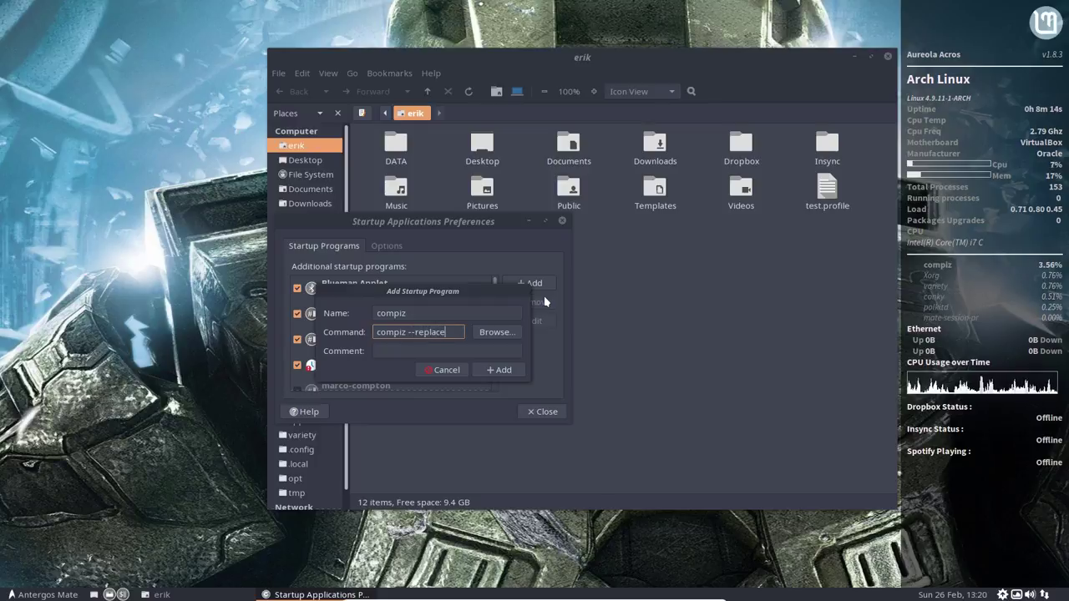
click(453, 374)
click(543, 411)
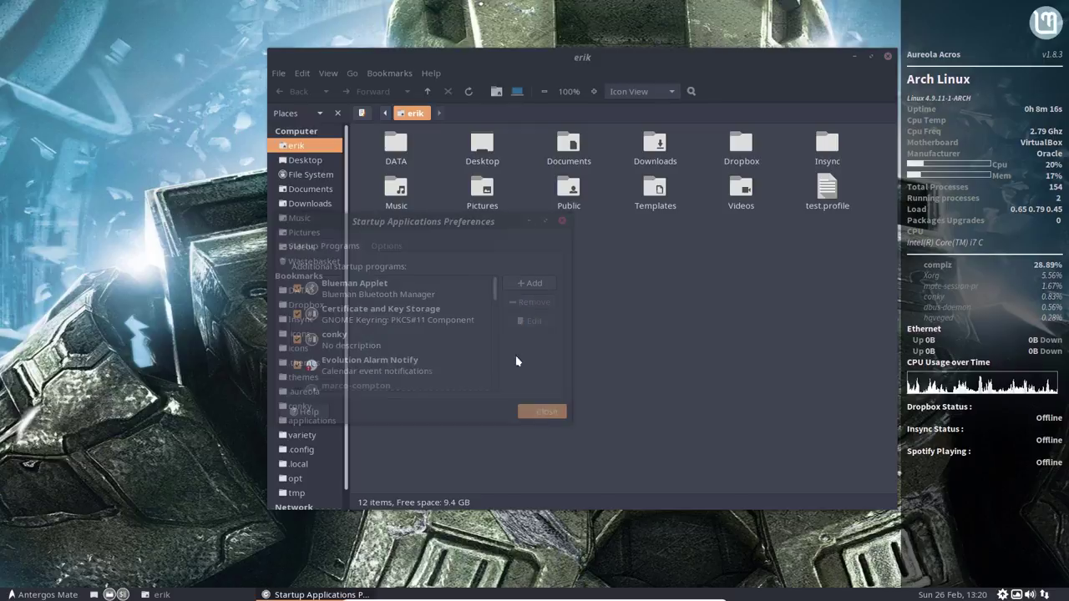
Step: In a new terminal, run 'compiz -h' and then 'compiz --help' to list options
key(ctrl+alt+t)
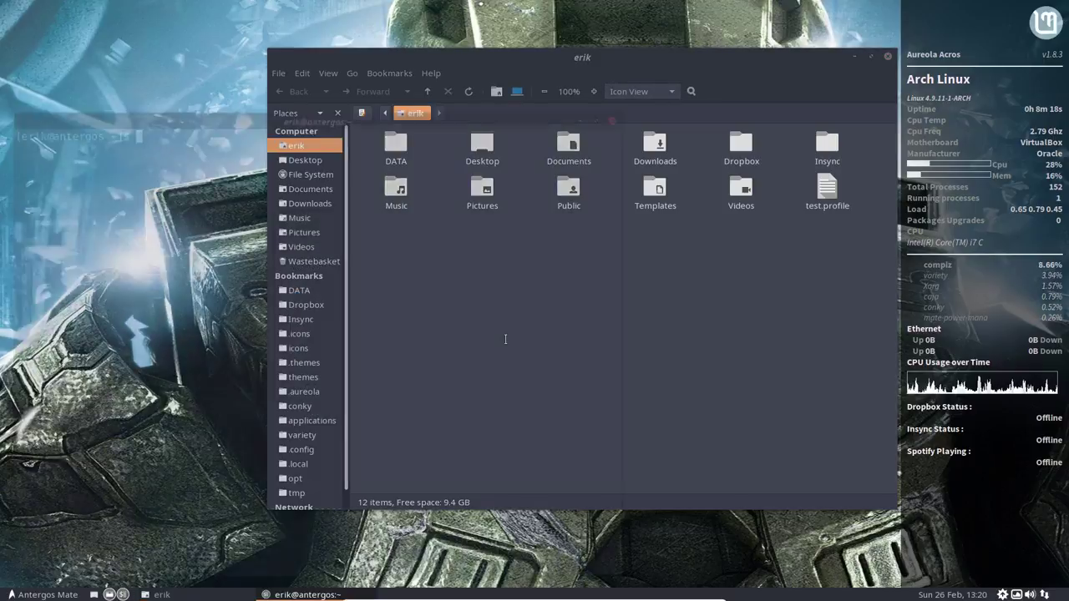
text(compi)
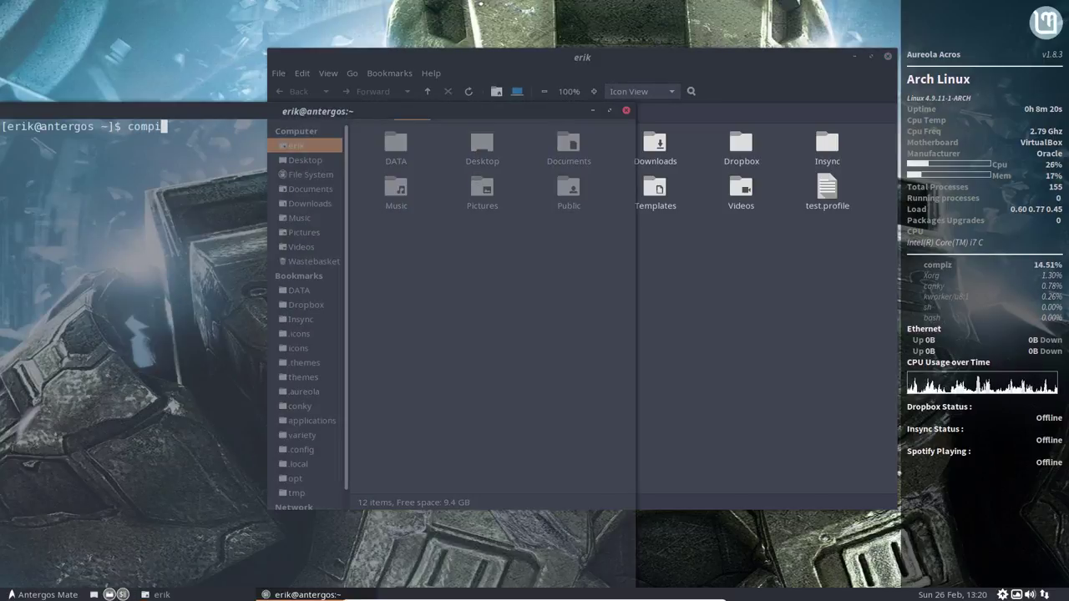
text(z -h)
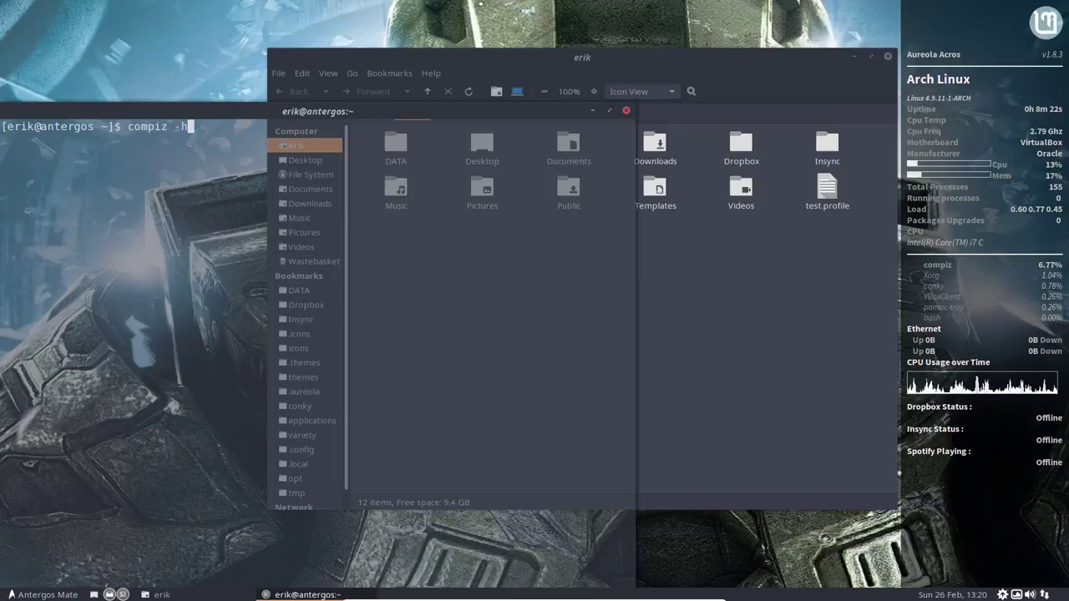
key(Return)
key(Up)
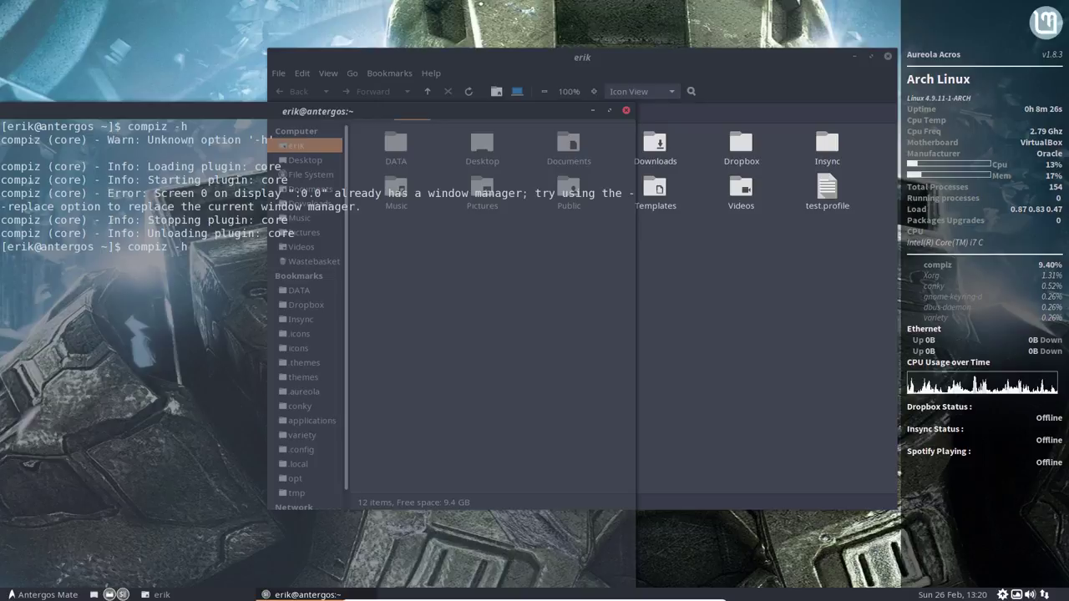
key(BackSpace)
text(-help)
key(Return)
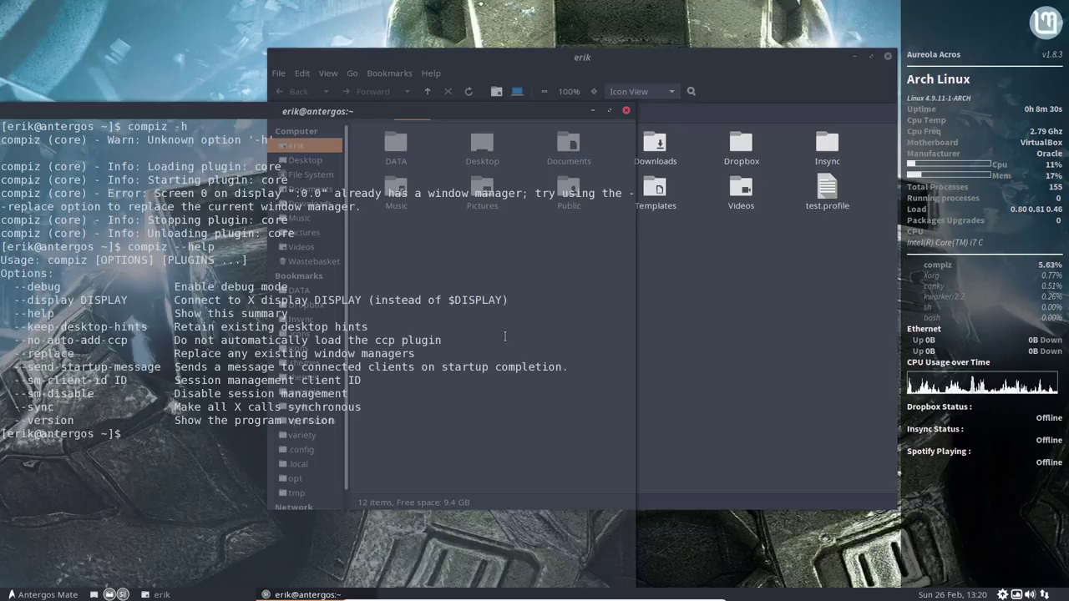
Step: Highlight the --replace line in the help output and try running 'compzz --replaces'
drag(88, 354, 15, 354)
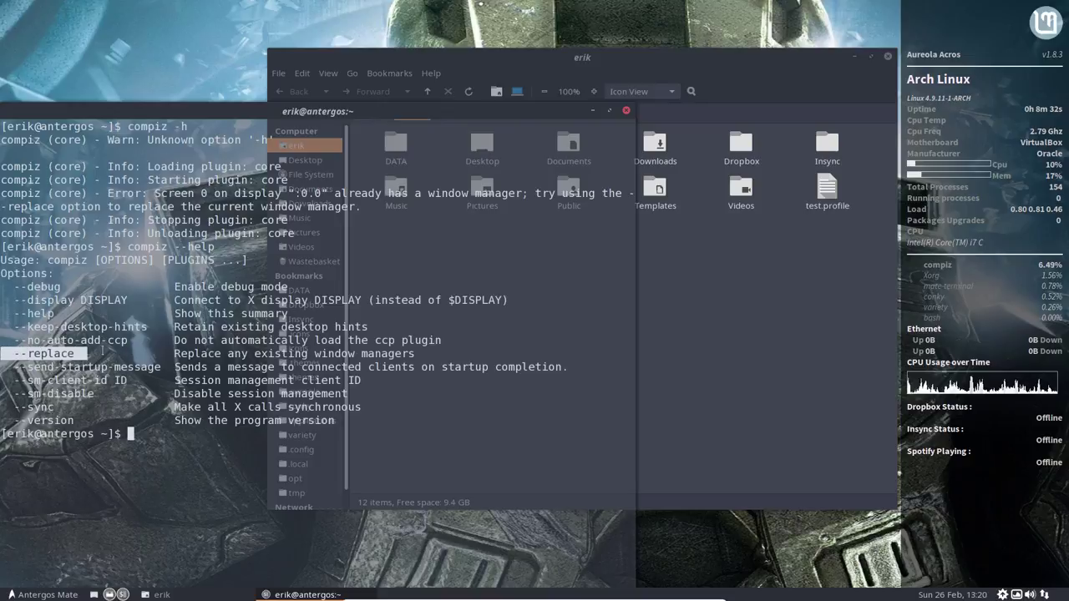
drag(426, 354, 7, 354)
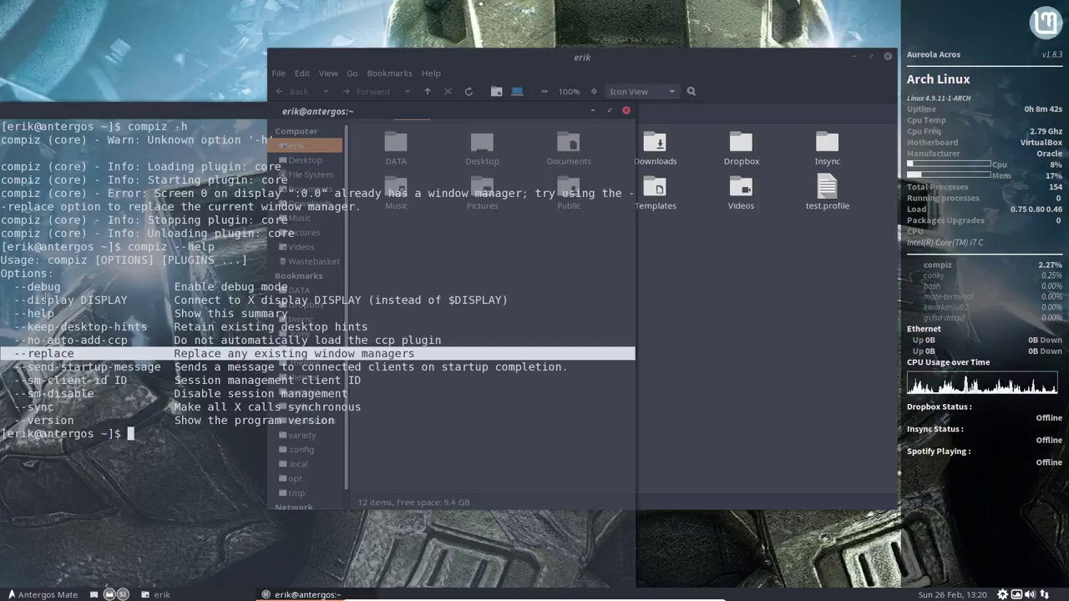
text(compz)
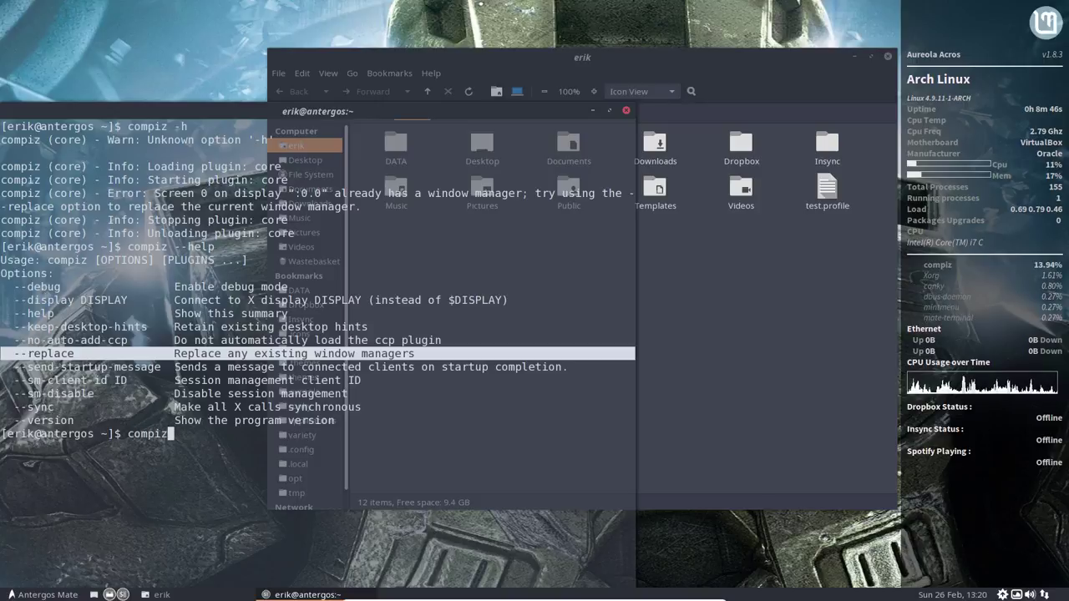
text(z --r)
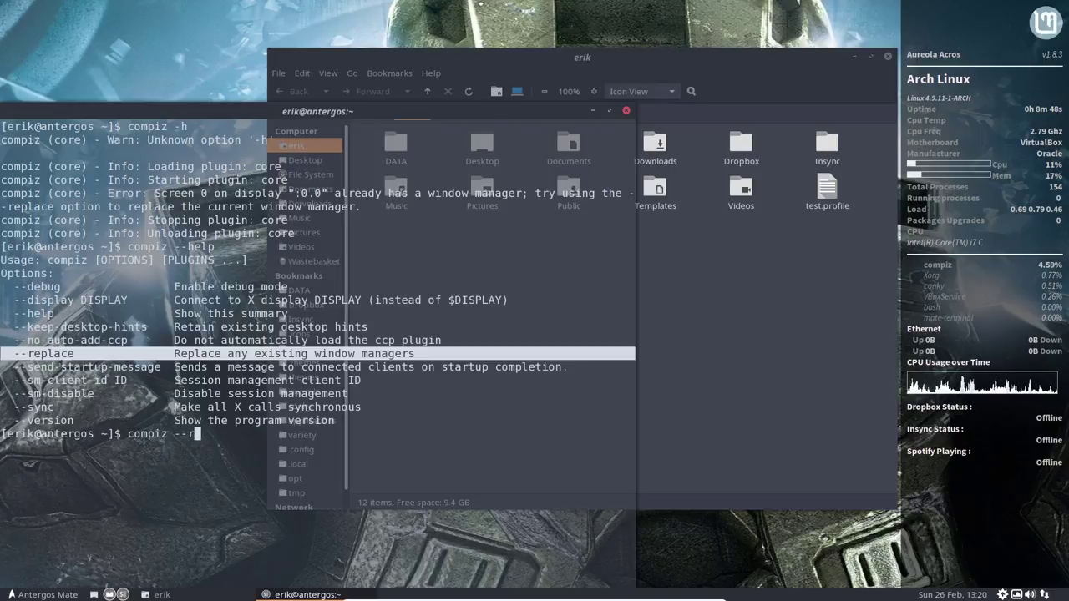
text(eplaces)
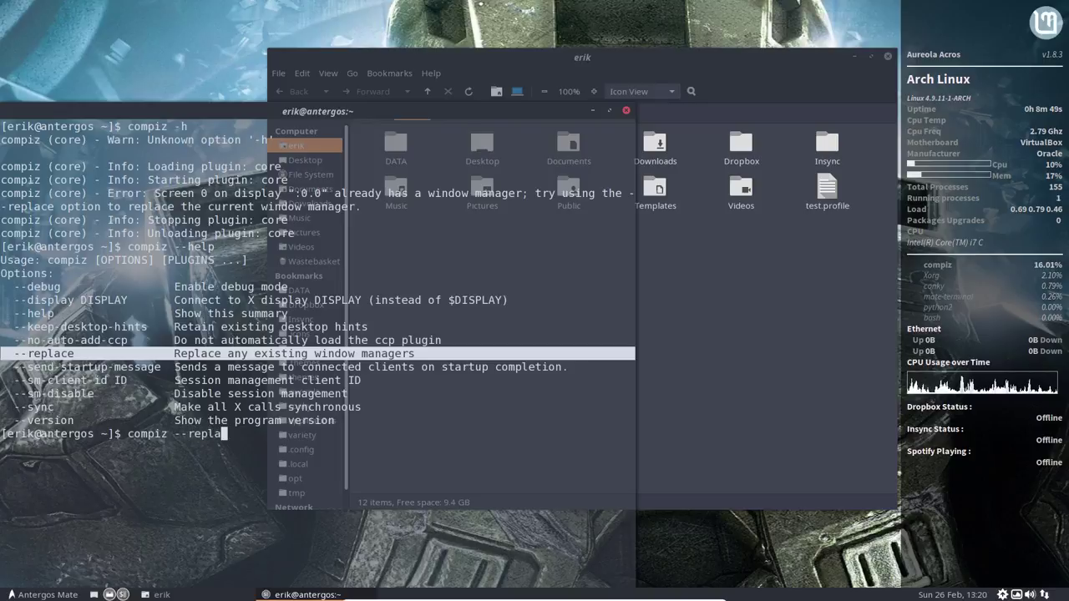
key(Return)
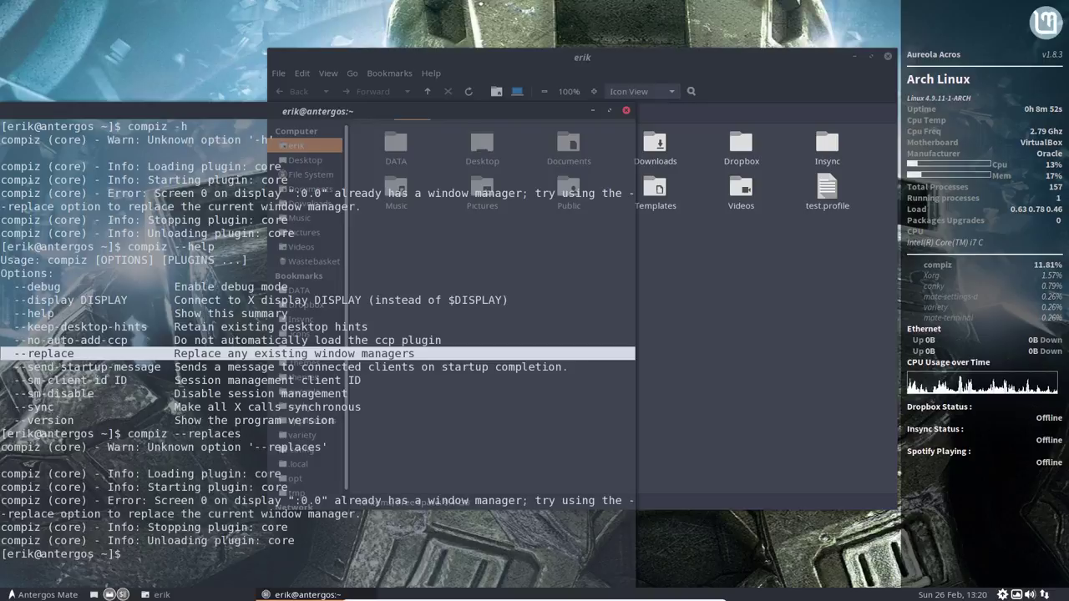
Step: Run 'compiz --replace', test wobbly windows by moving the terminal, then stop it
key(Up)
key(BackSpace)
key(Return)
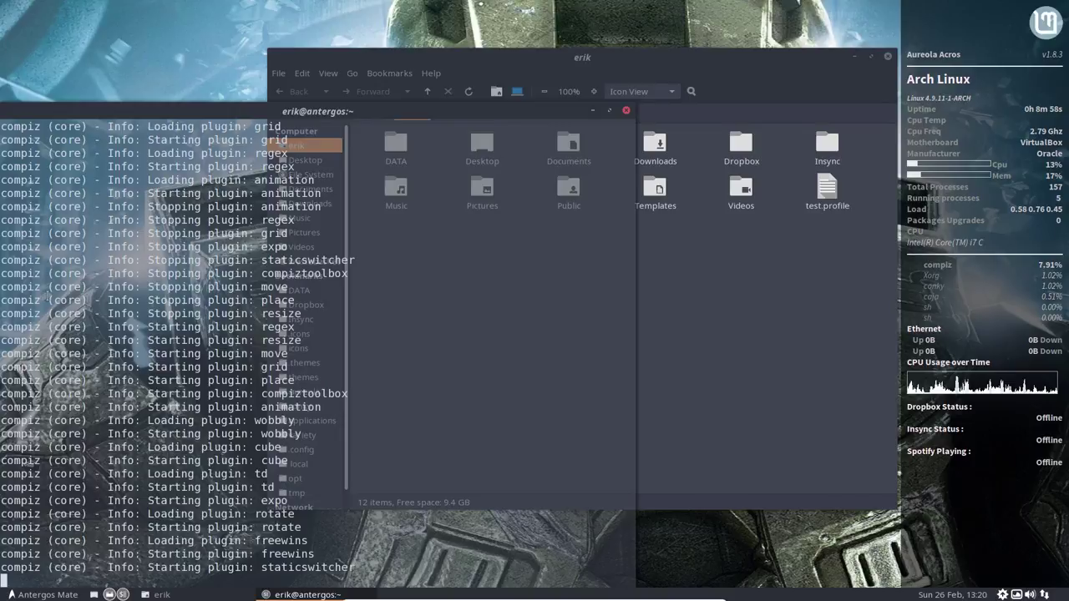
drag(474, 112, 518, 105)
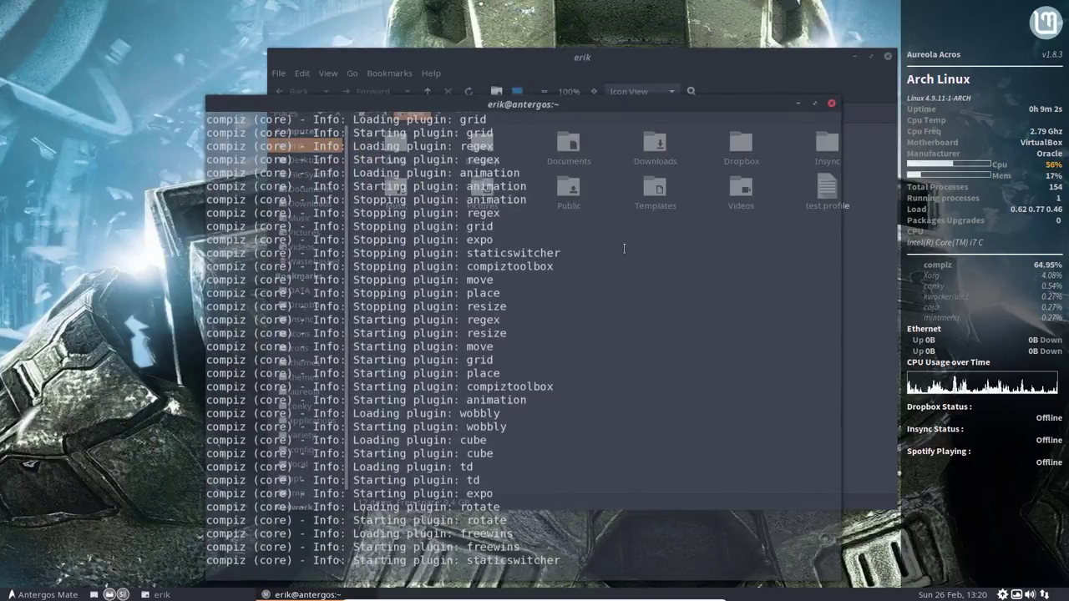
key(ctrl+c)
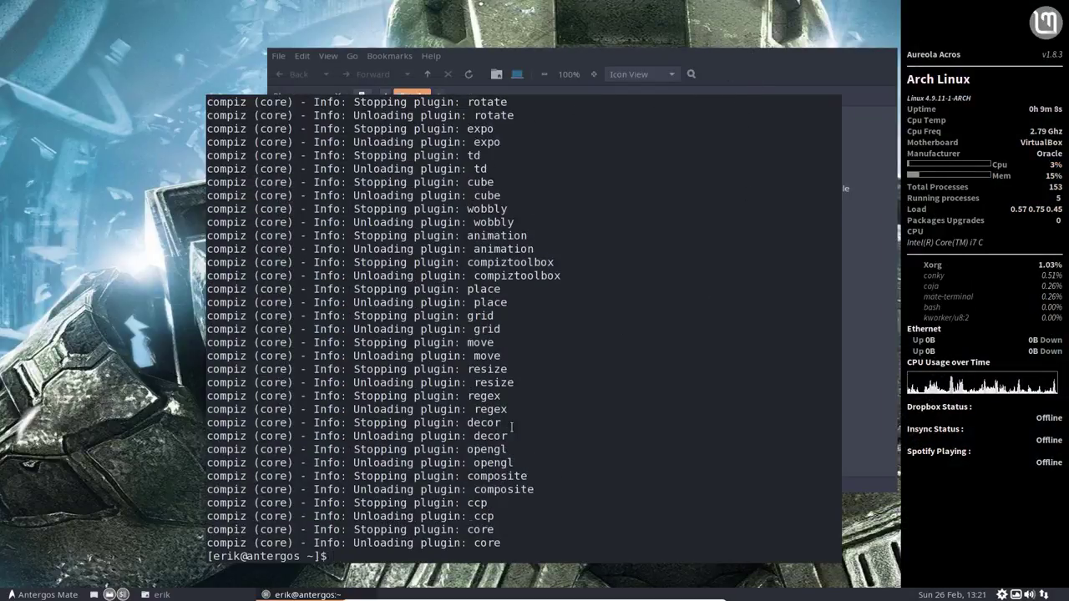
Step: Start compiz in the background with 'compiz &' and take the VM out of full-screen
drag(440, 315, 399, 370)
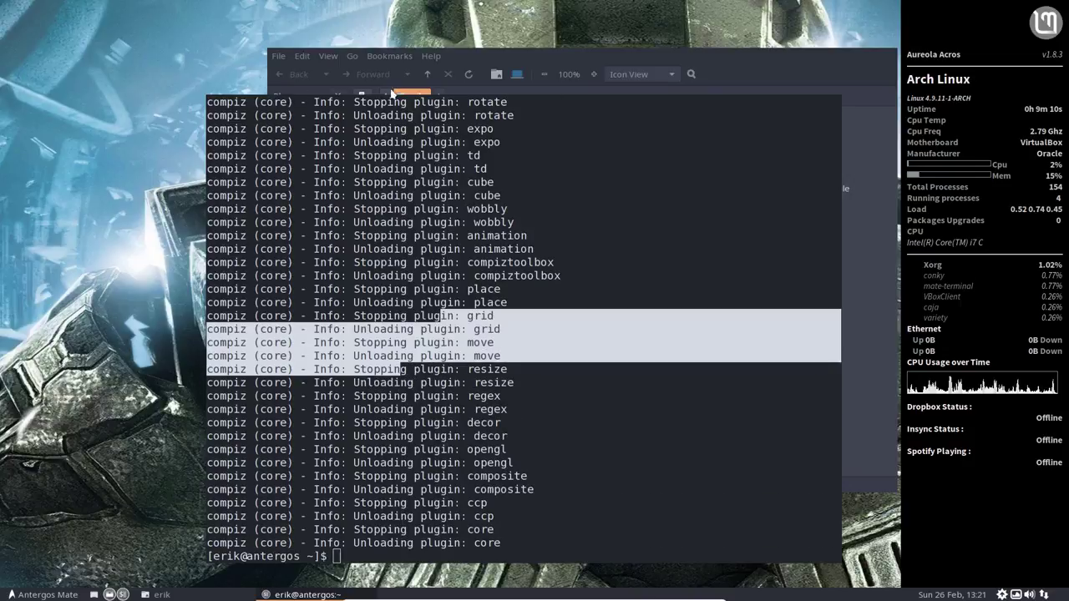
click(534, 411)
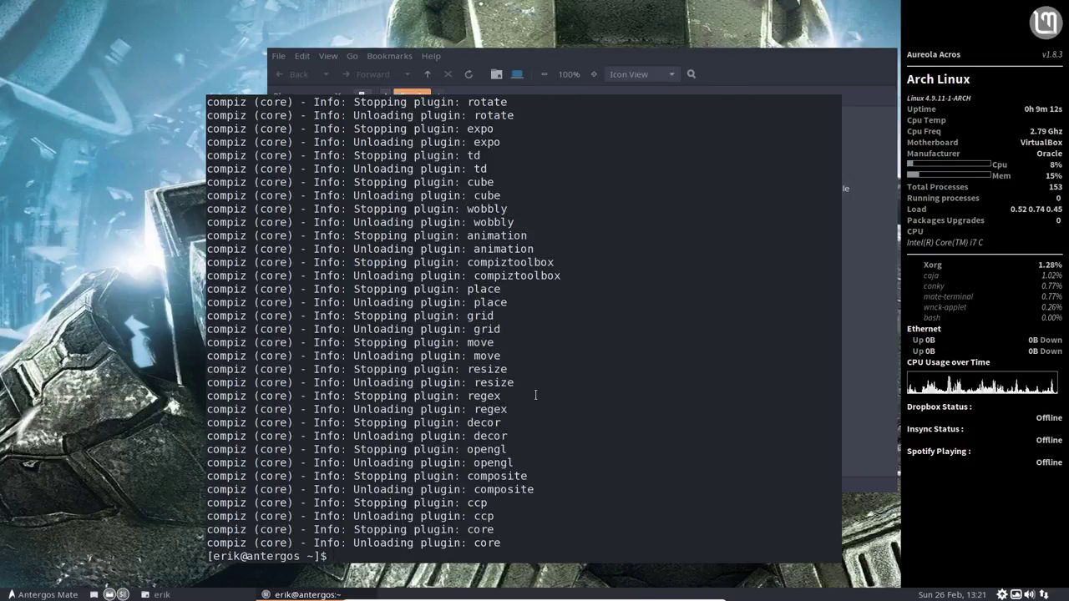
text(comiz)
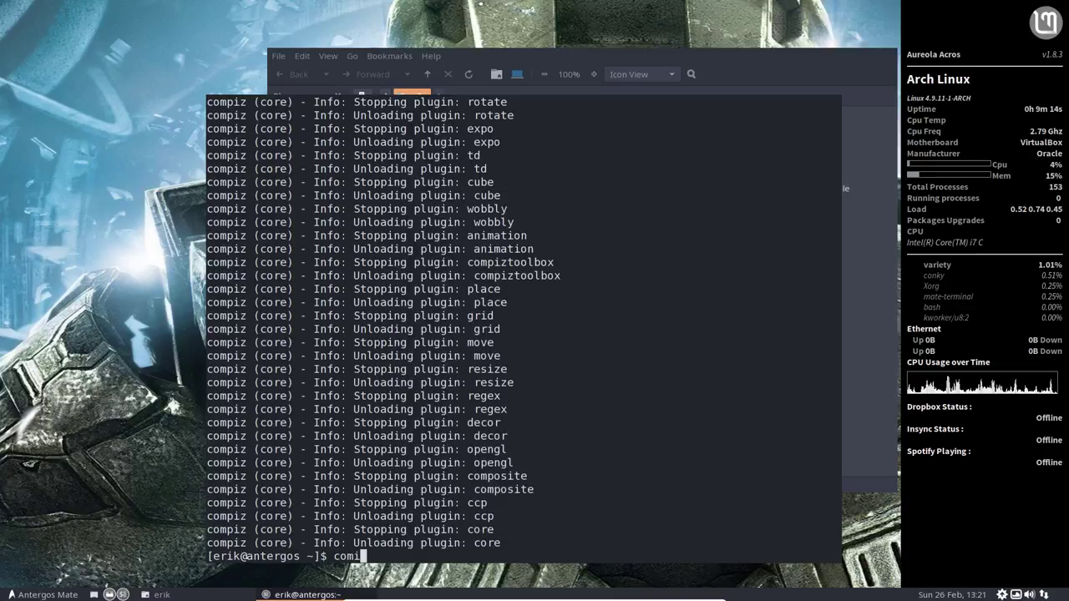
key(BackSpace)
text(piz é)
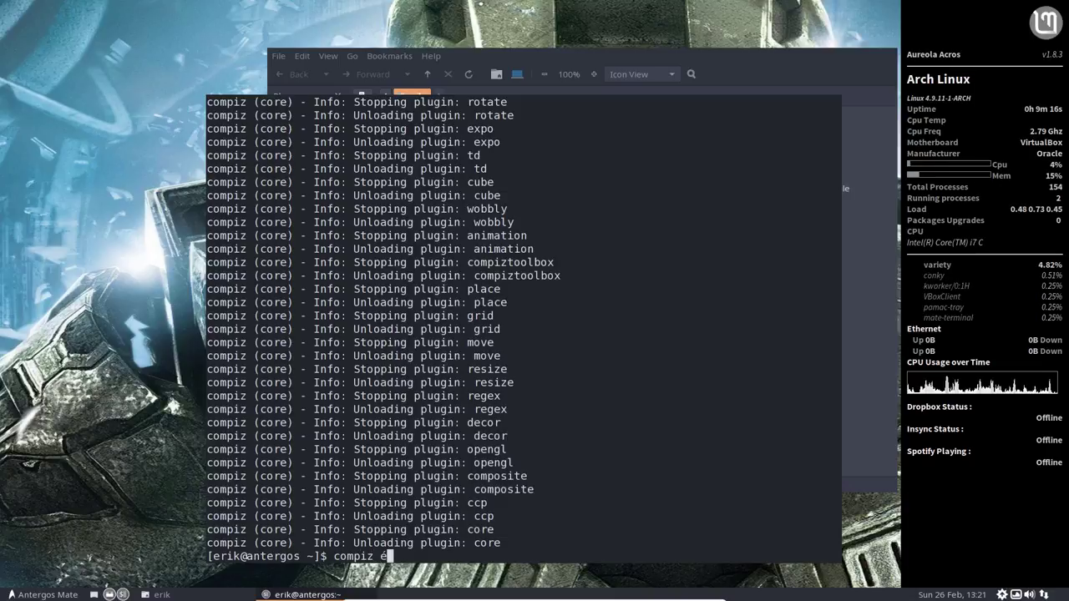
key(BackSpace)
text(")
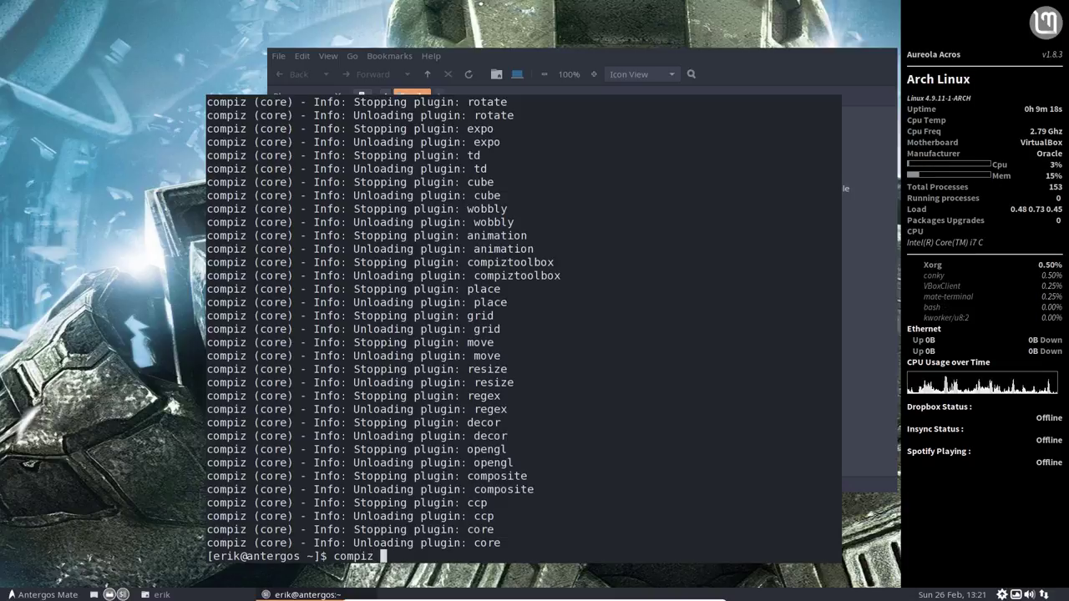
text(&)
key(Return)
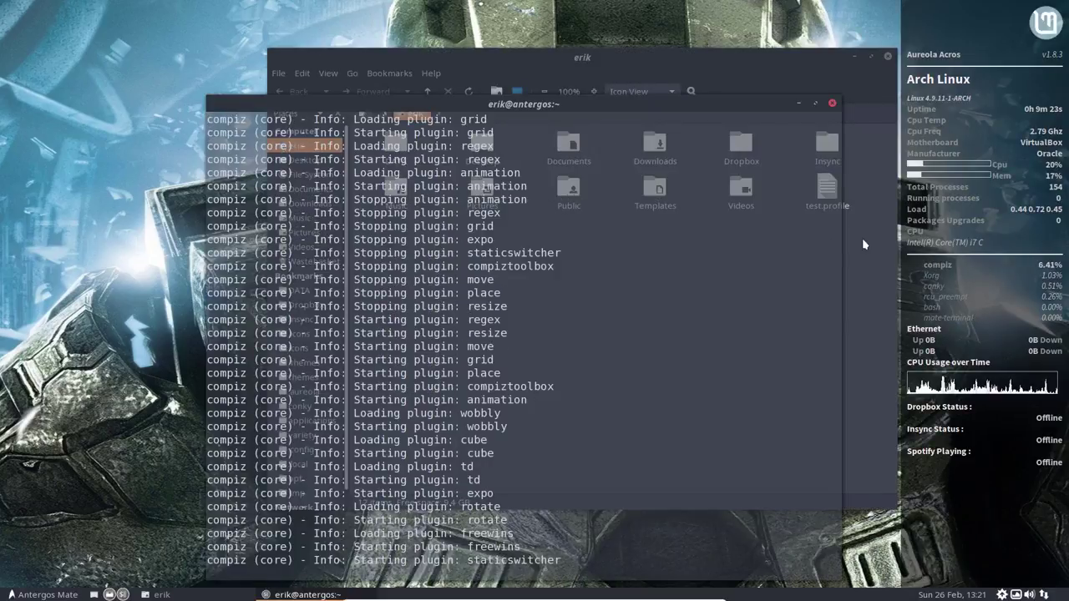
key(Control_R+f)
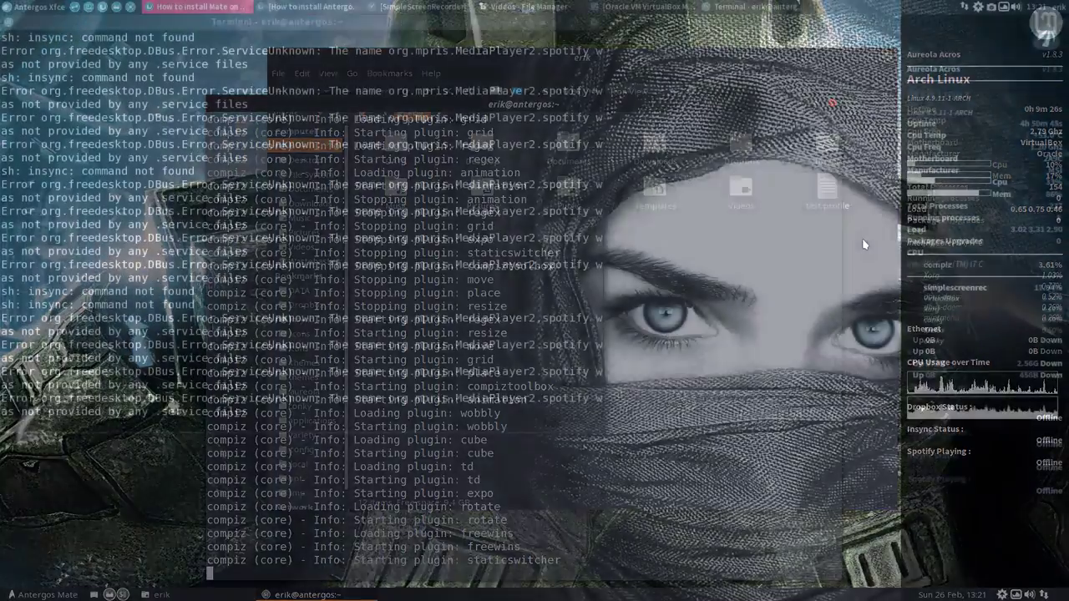
right_click(1002, 7)
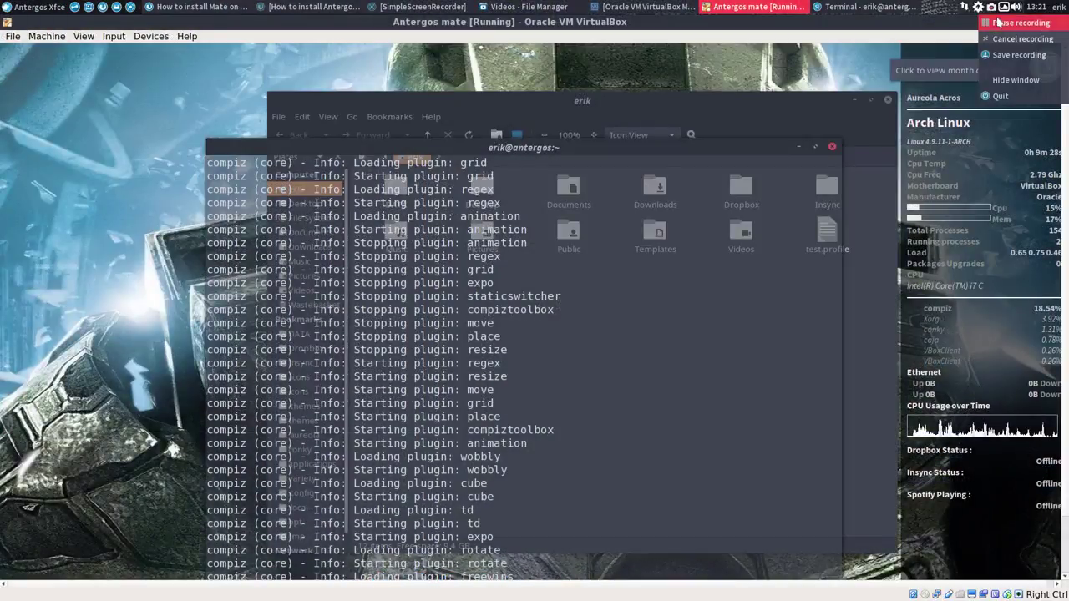